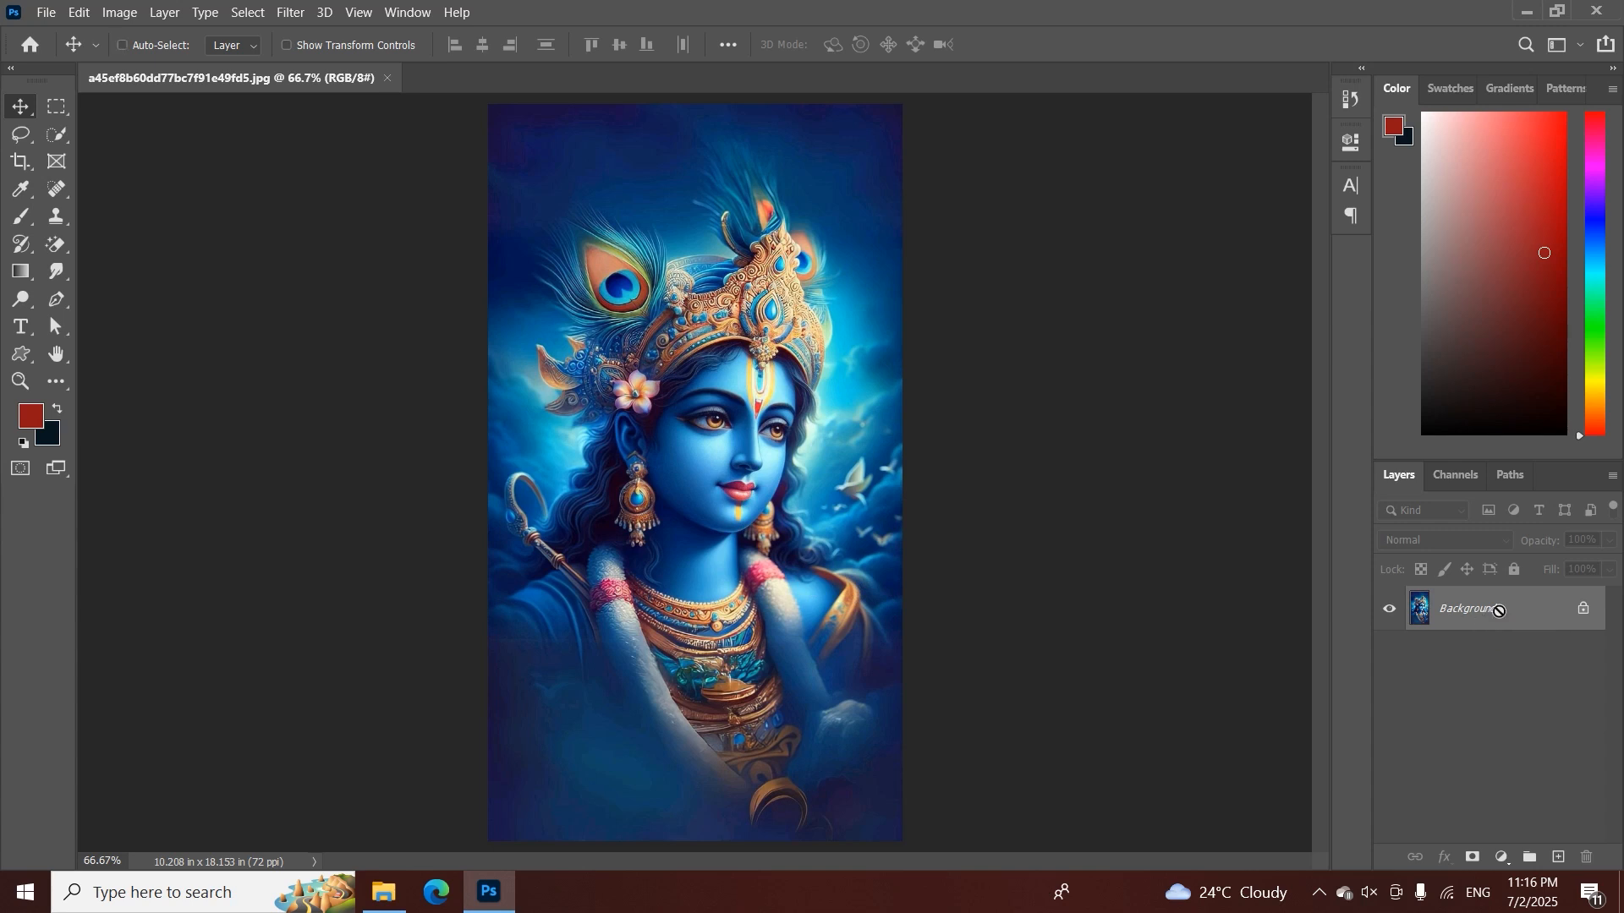
Duplicate the Background layer of the blue portrait onto a new layer
key(ctrl+j)
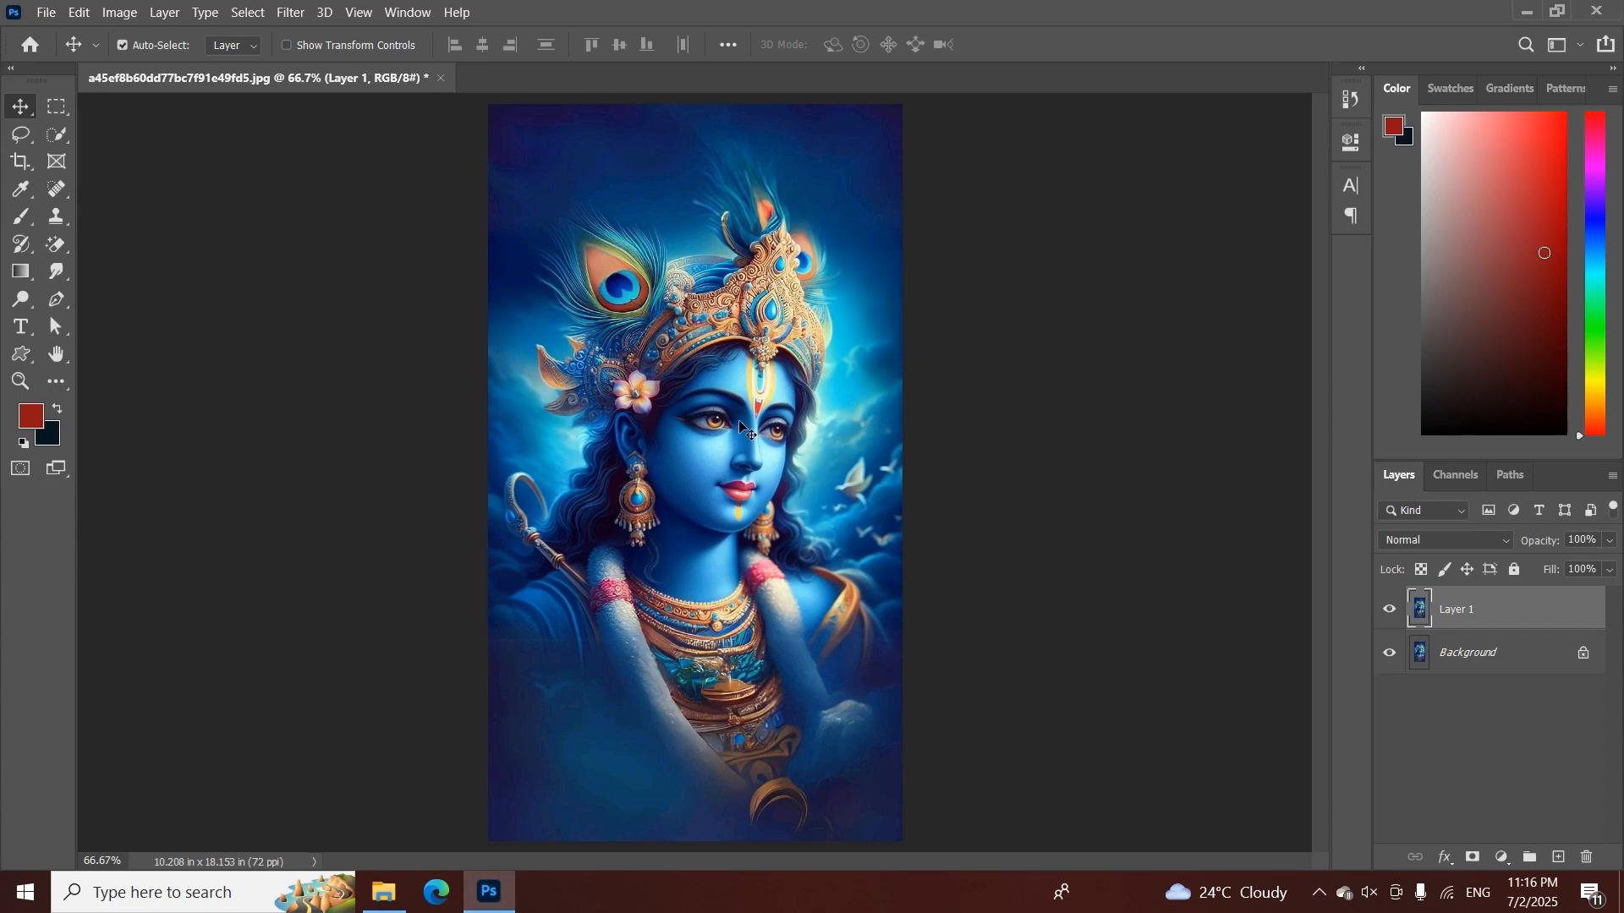
key(z)
drag(715, 410, 735, 562)
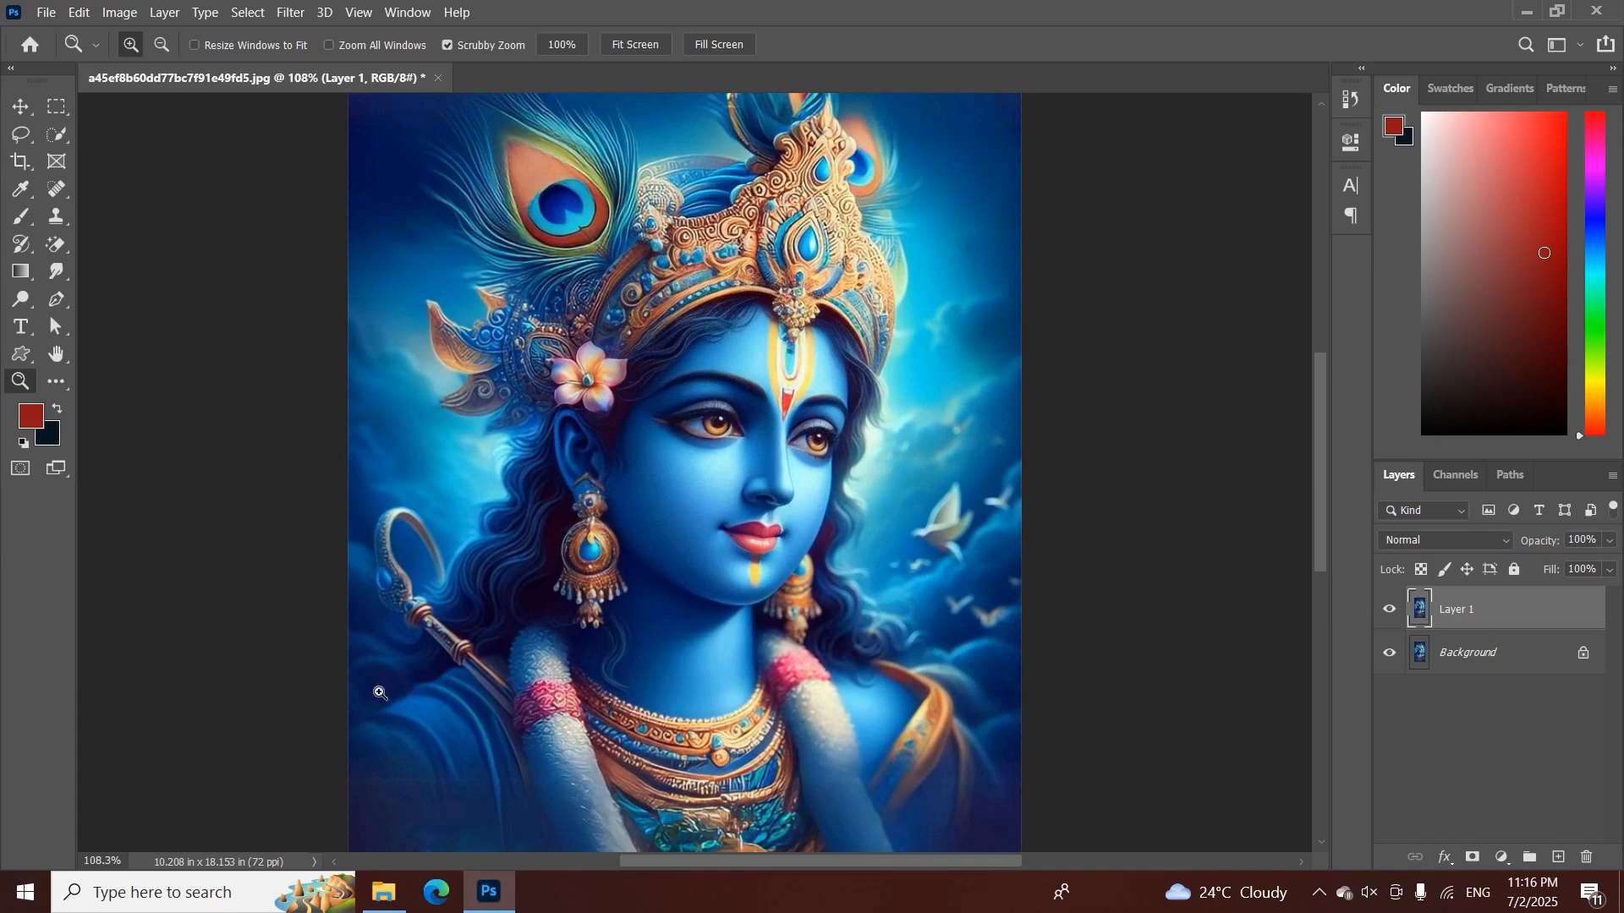
mouse_move(379, 692)
mouse_down()
mouse_move(410, 700)
mouse_move(392, 700)
mouse_up()
key(v)
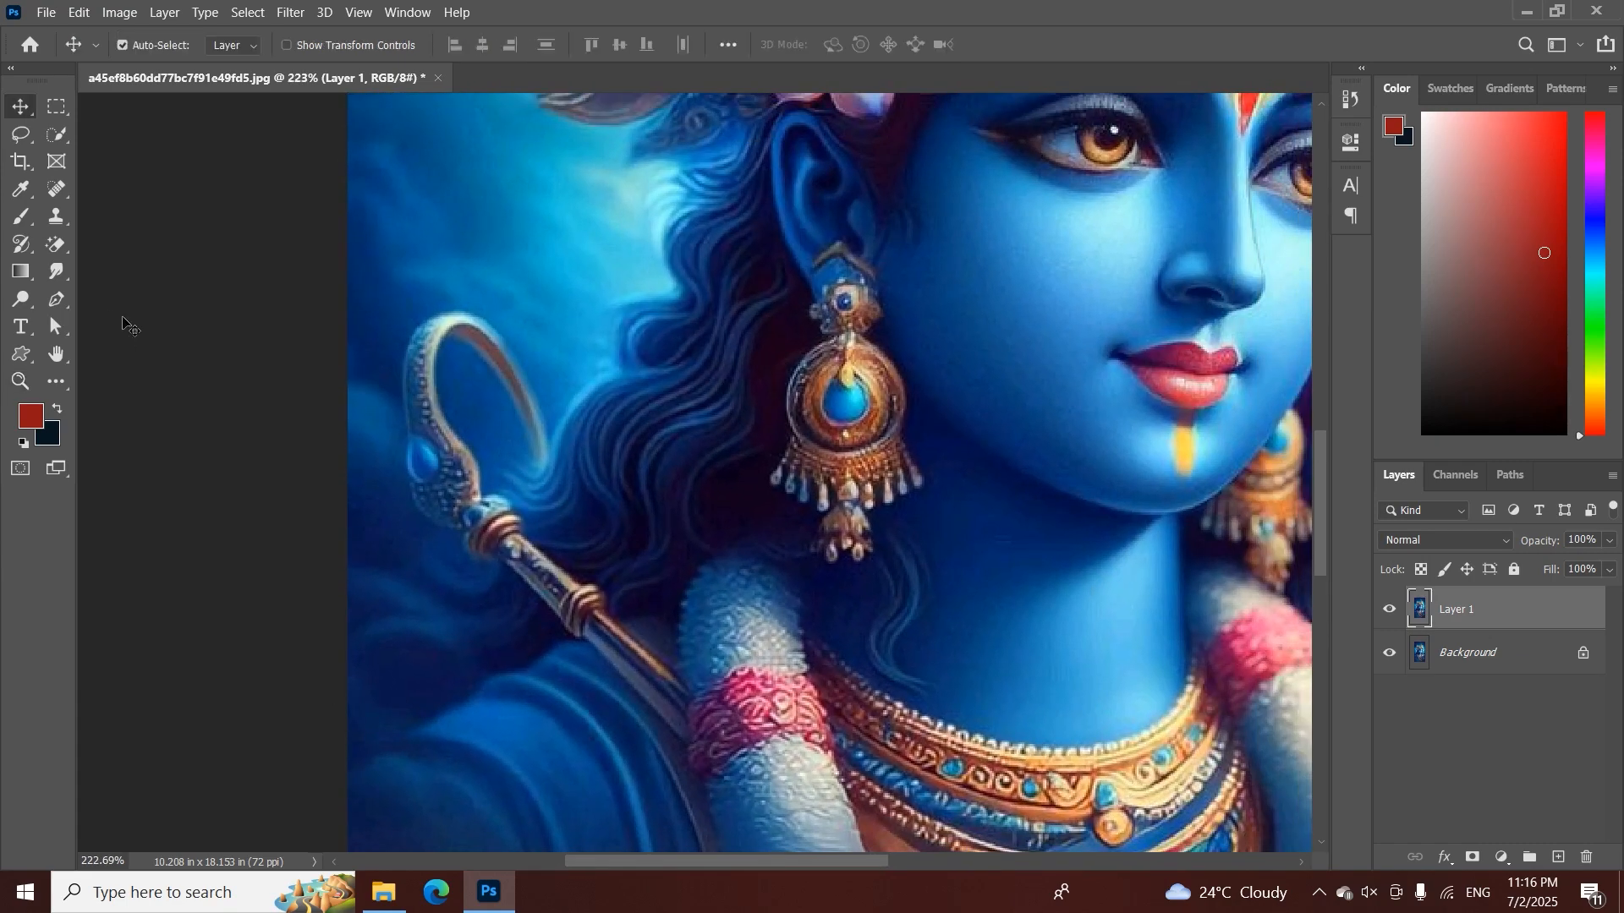
Activate the standard Pen tool in Path mode
click(60, 309)
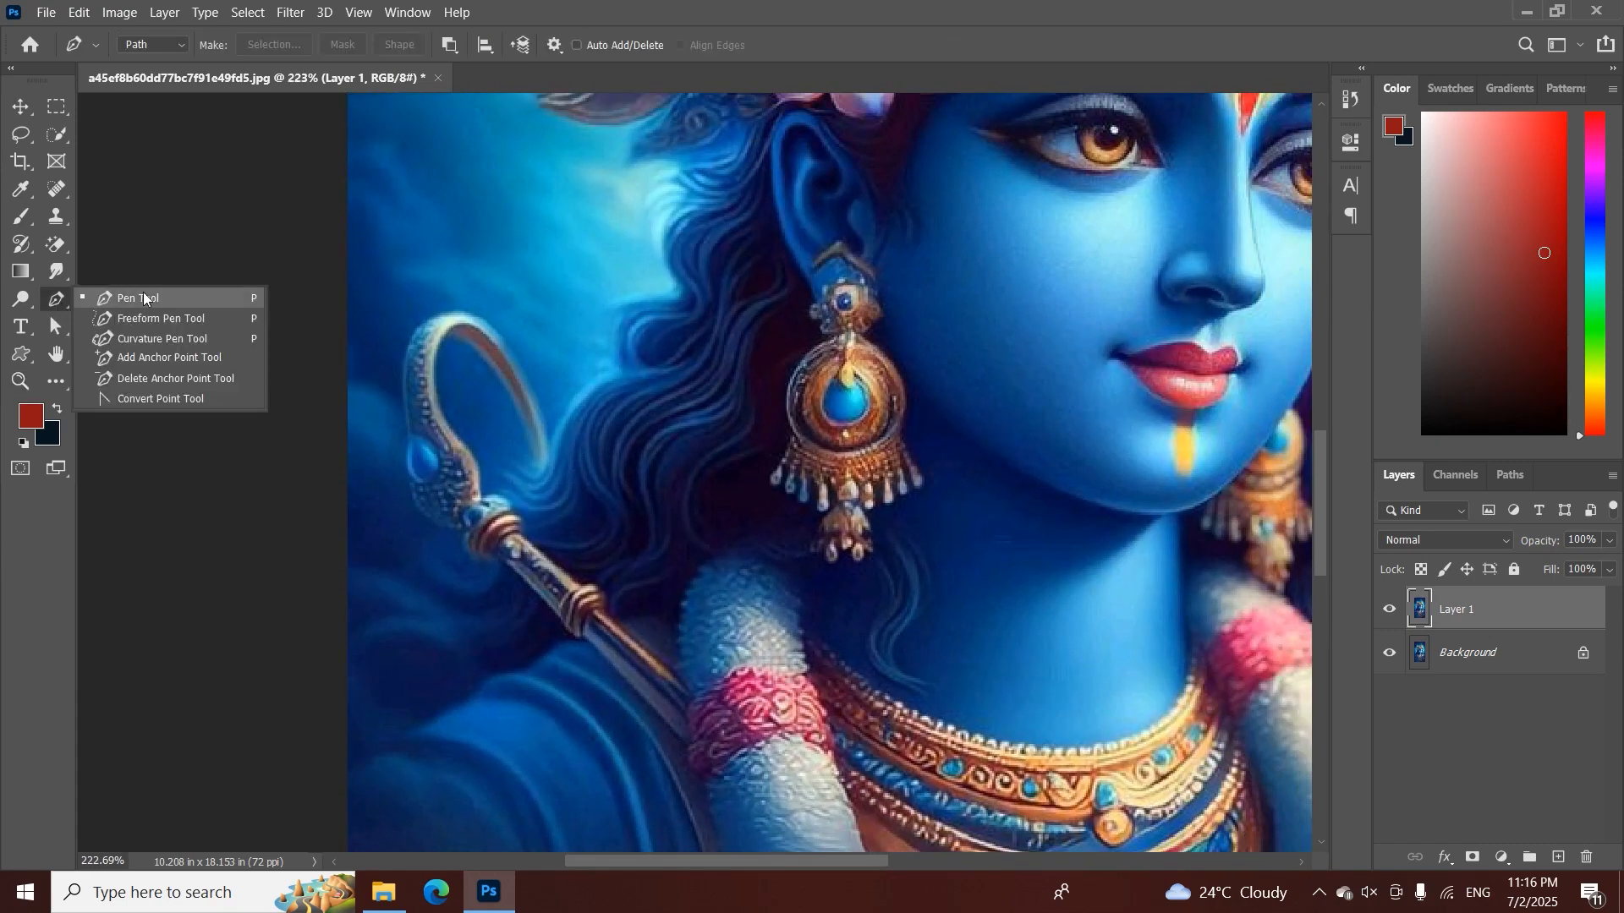
click(99, 303)
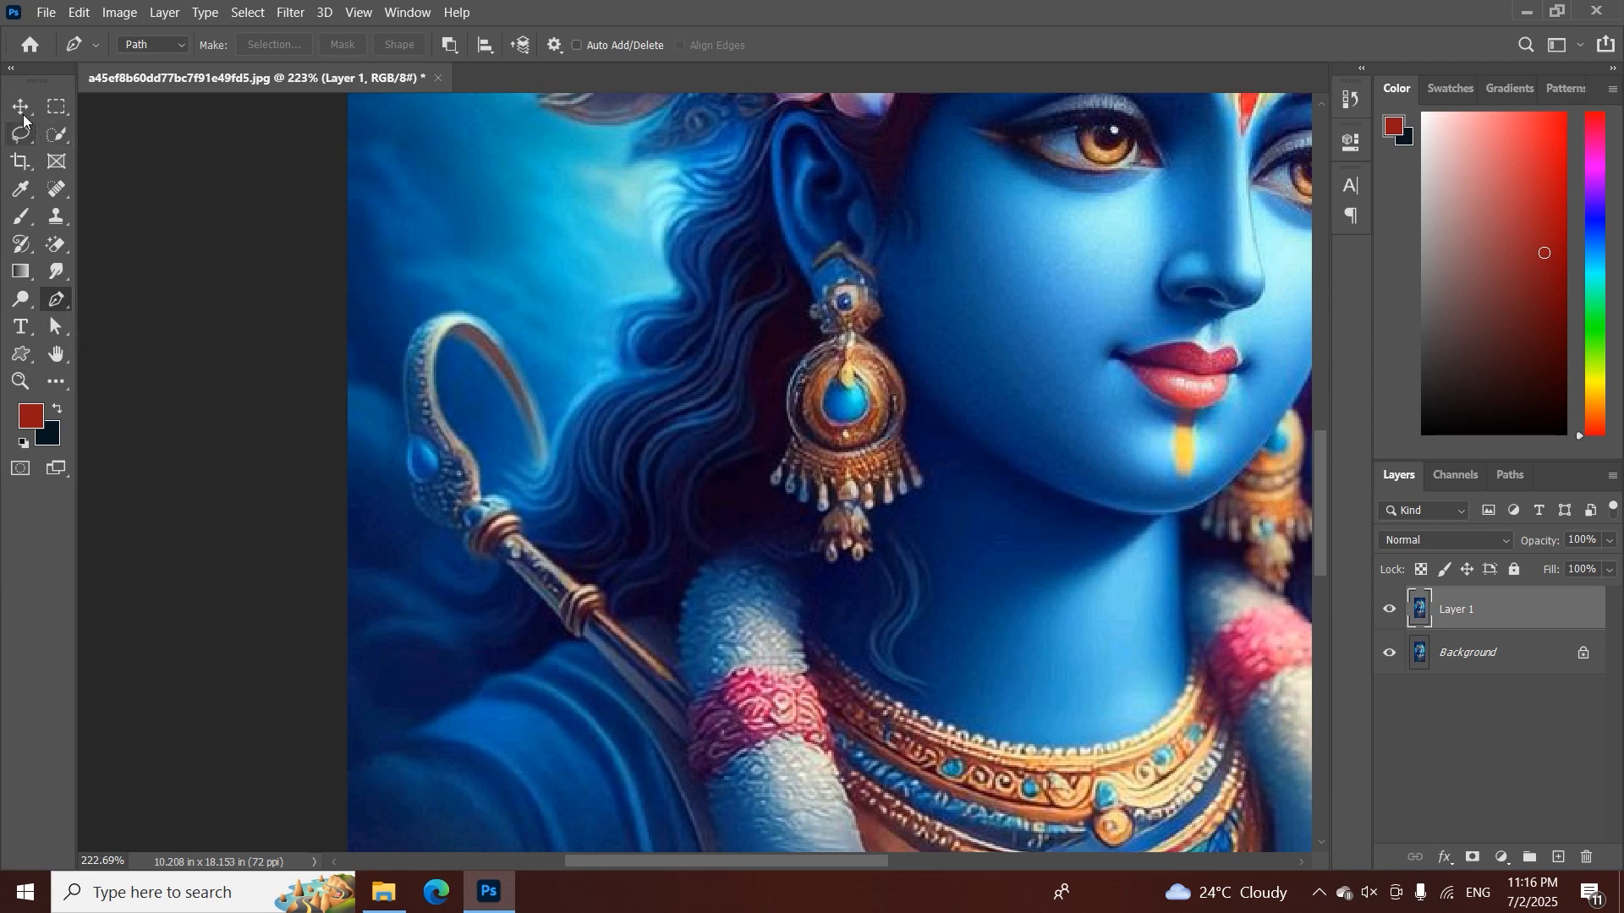
click(22, 110)
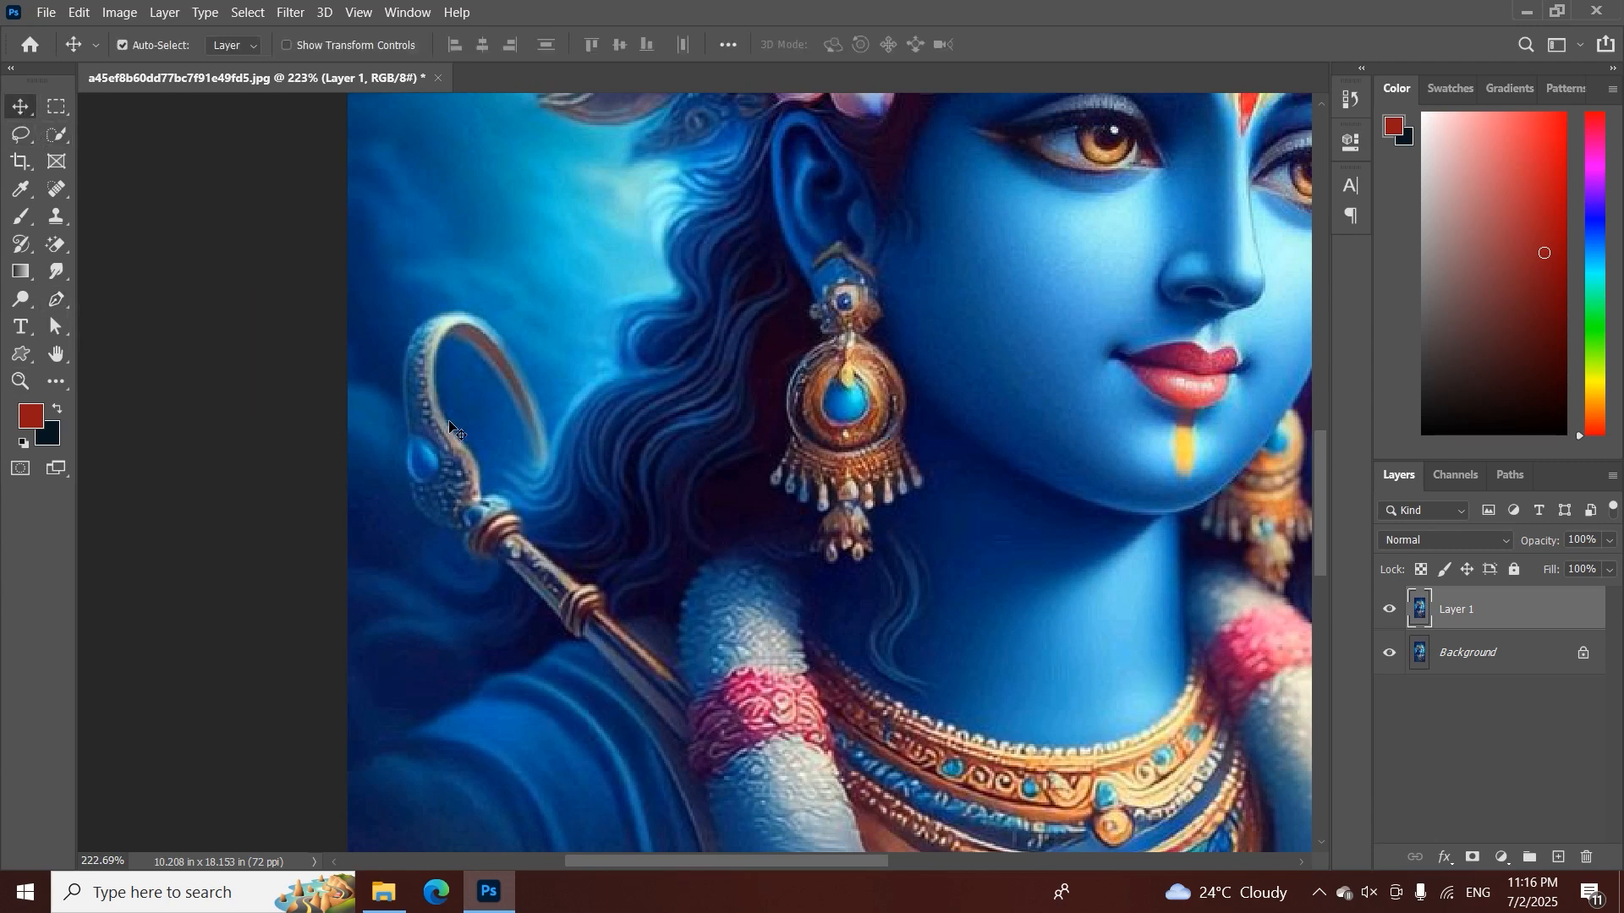
key(p)
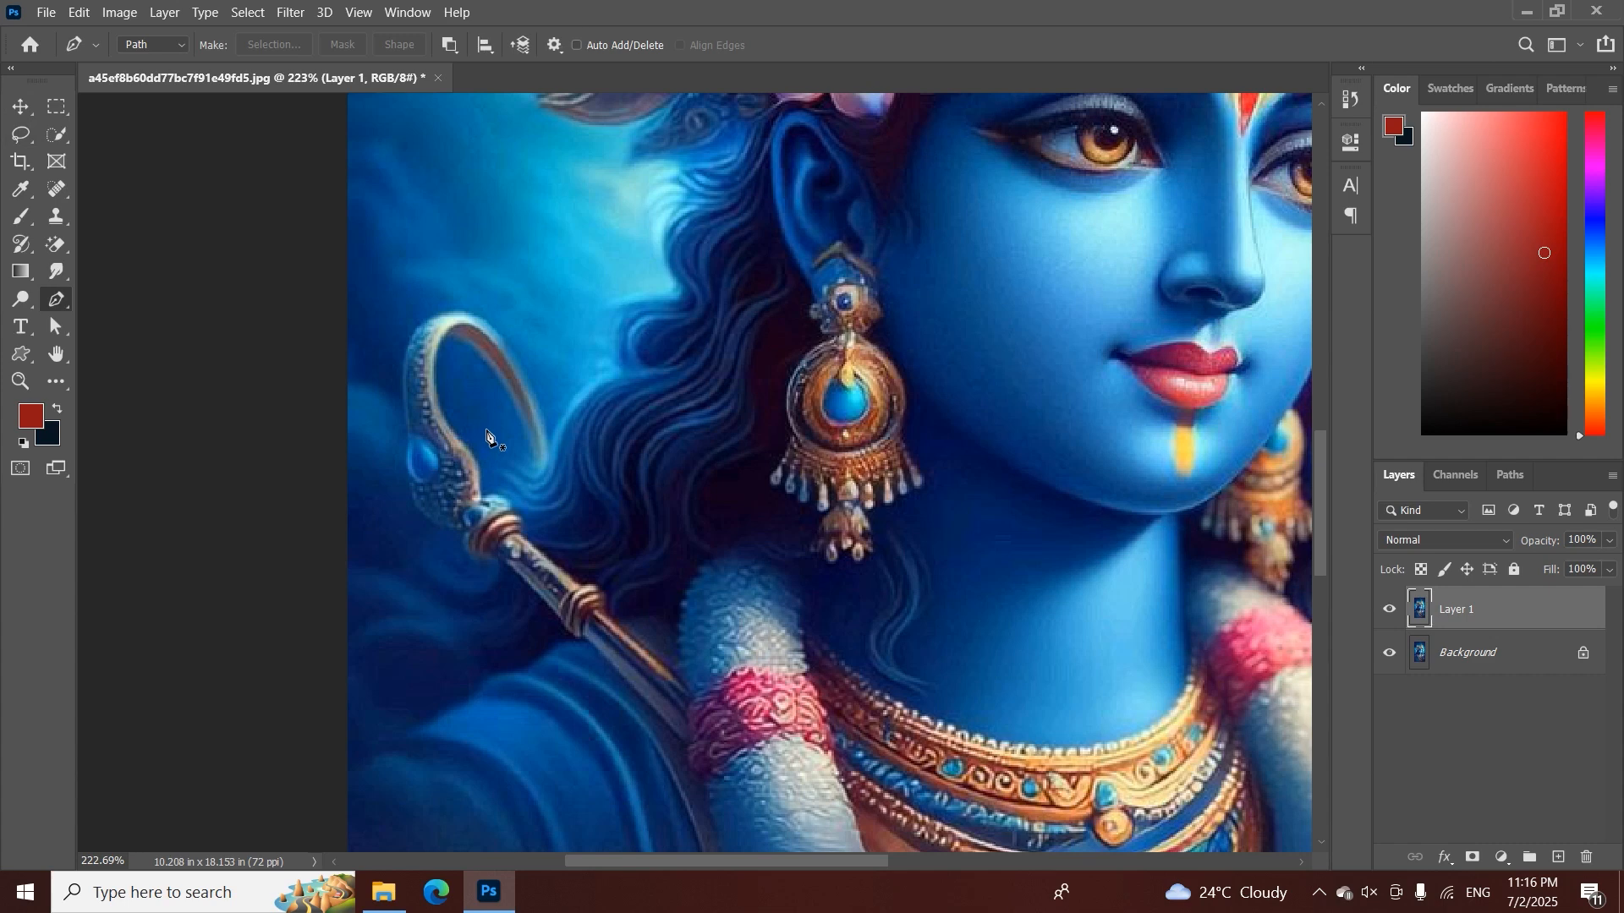
Try a loose freehand path over the flute and hair with the Freeform Pen tool, and discard it
right_click(56, 303)
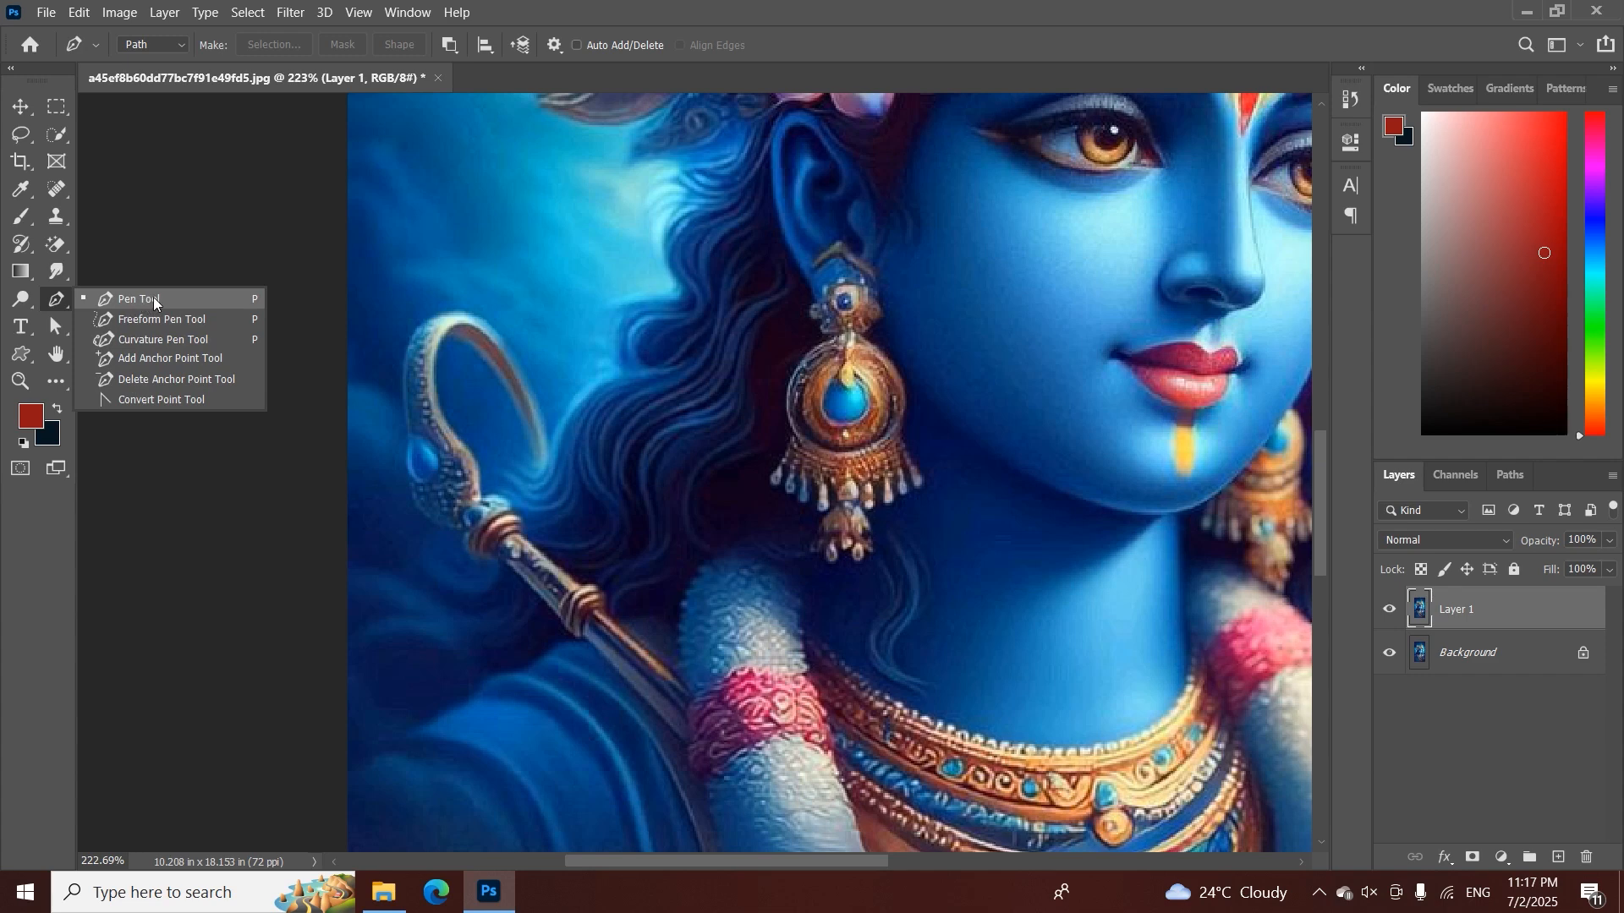
click(161, 318)
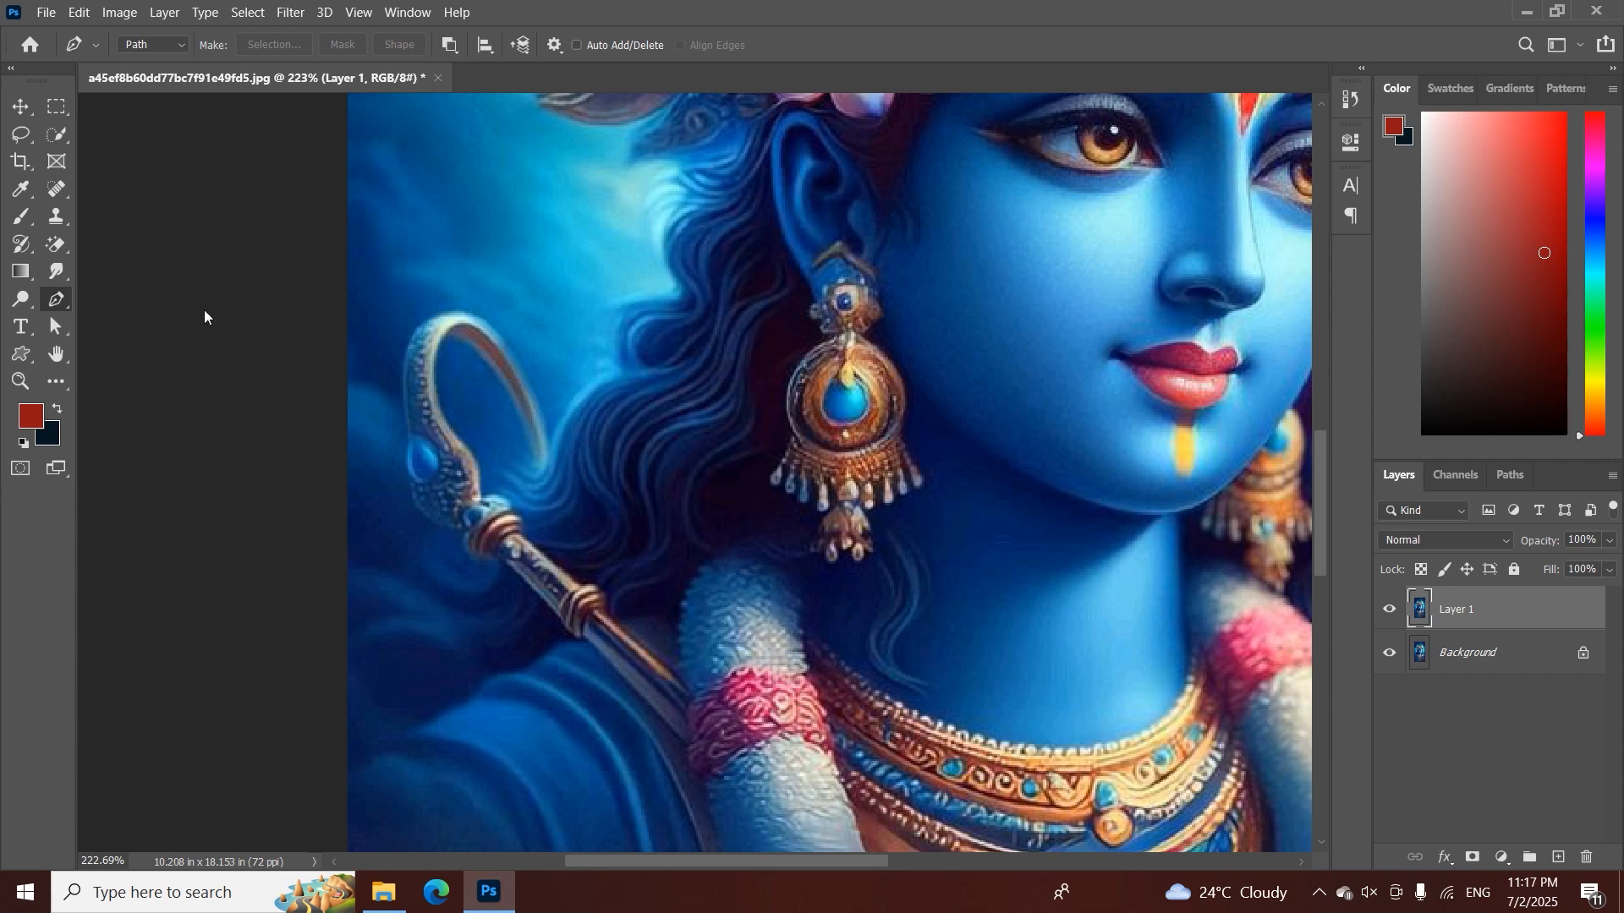
mouse_move(453, 298)
mouse_down()
mouse_move(457, 365)
mouse_move(497, 440)
mouse_move(451, 558)
mouse_move(546, 652)
mouse_move(484, 773)
mouse_move(648, 624)
mouse_move(696, 500)
mouse_move(668, 344)
mouse_move(559, 231)
mouse_move(489, 226)
mouse_move(476, 321)
mouse_up()
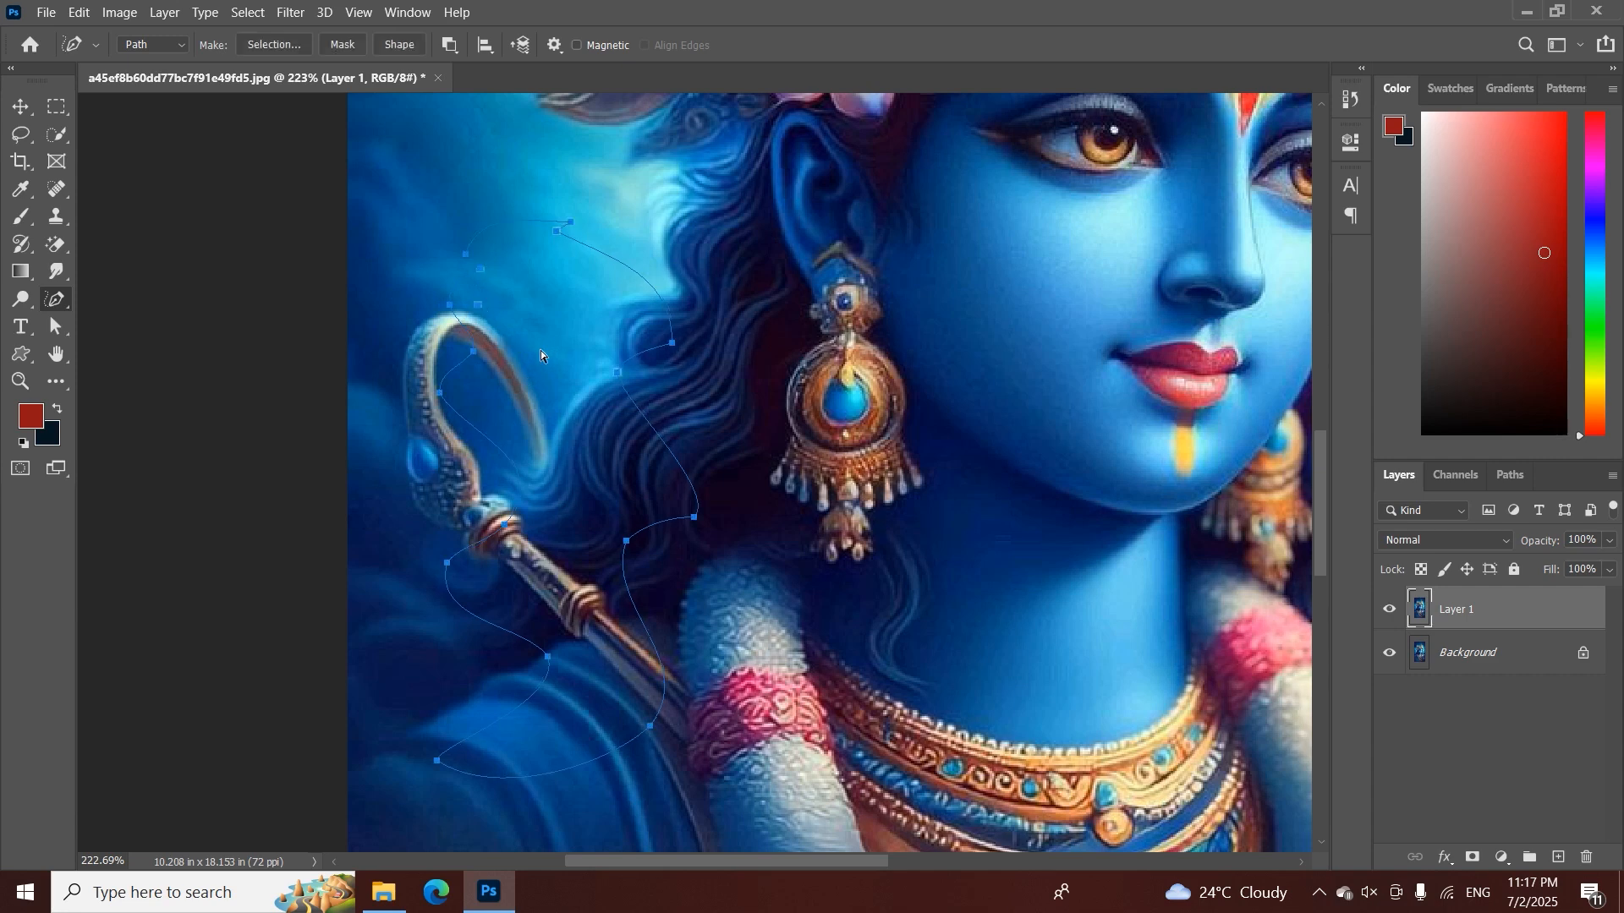
key(Escape)
Try out the Curvature Pen tool, and test a Freeform Pen path across the hair, earring and face, discarding the path
right_click(58, 302)
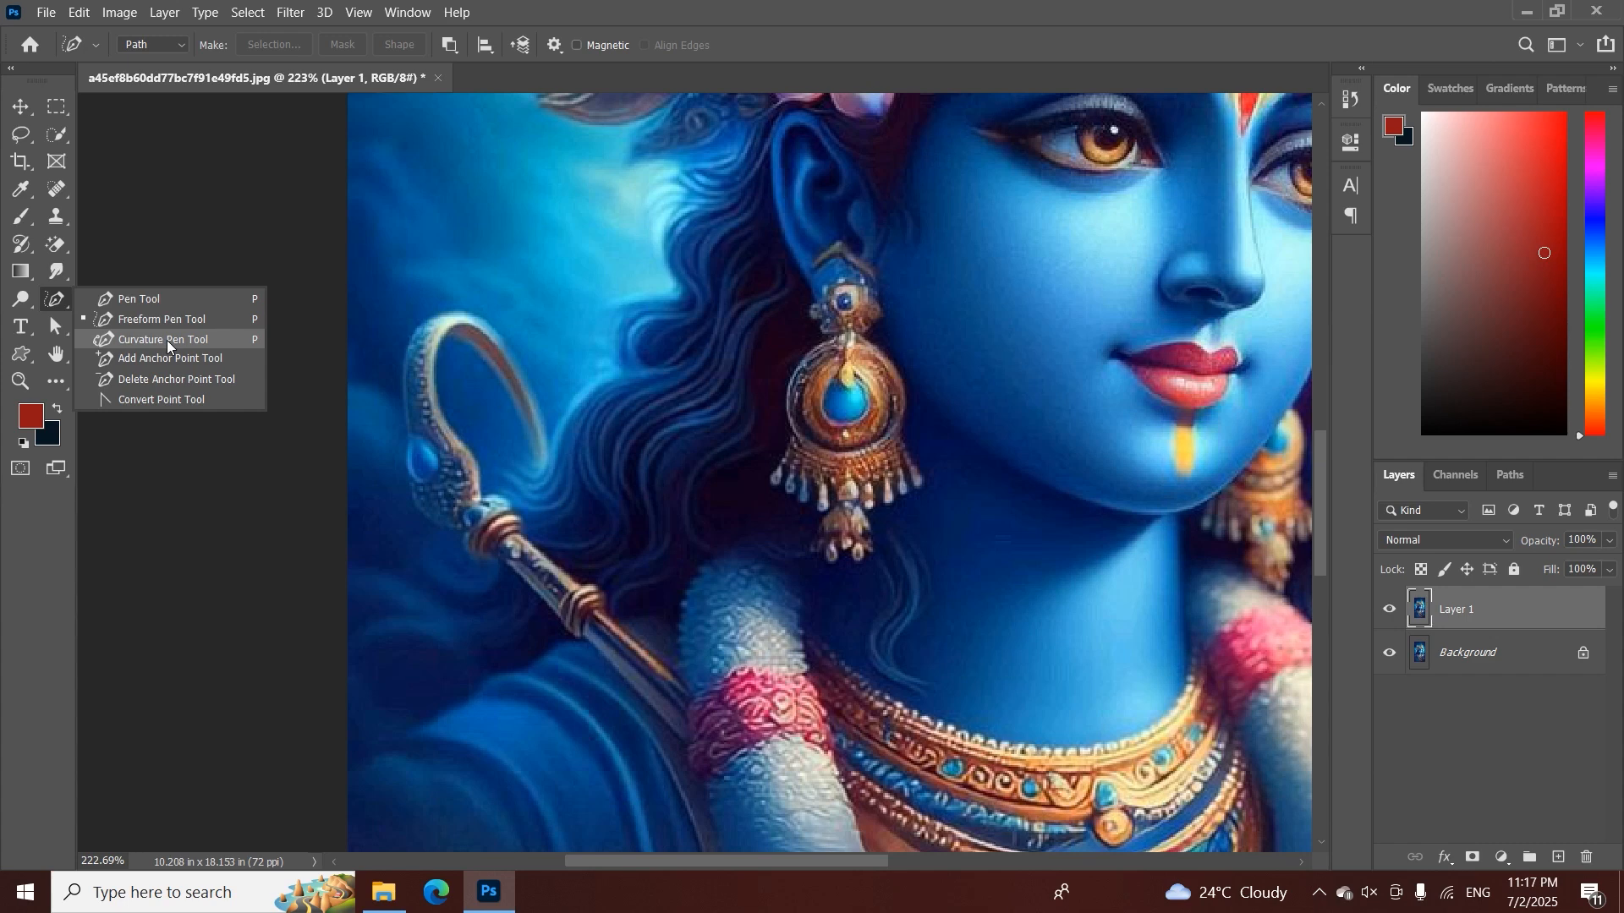
click(166, 340)
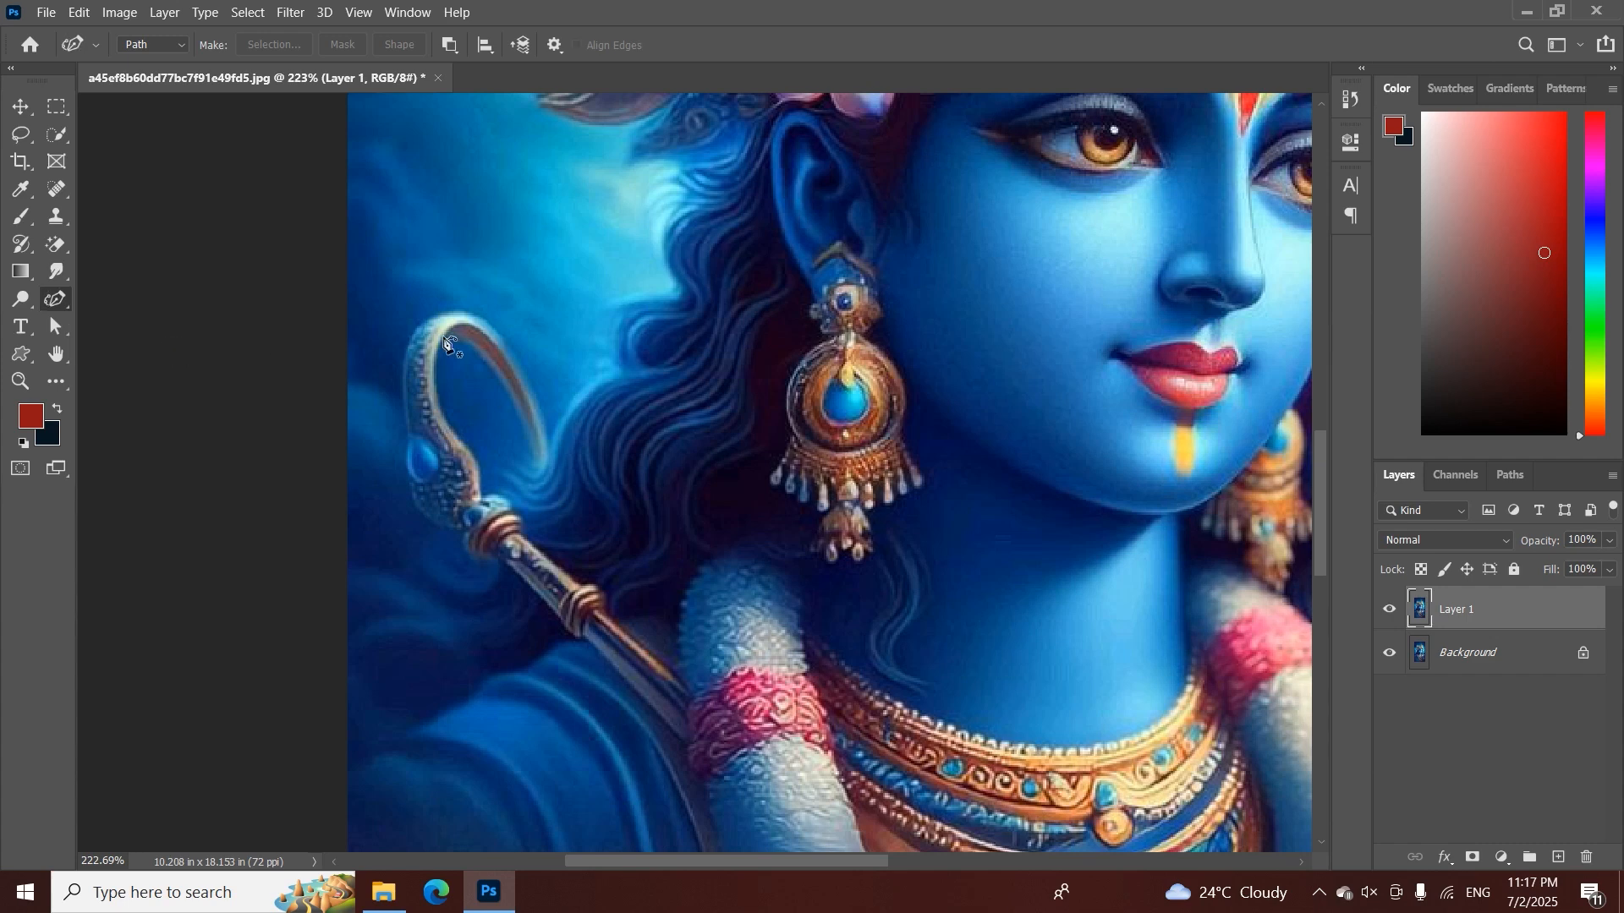
right_click(53, 294)
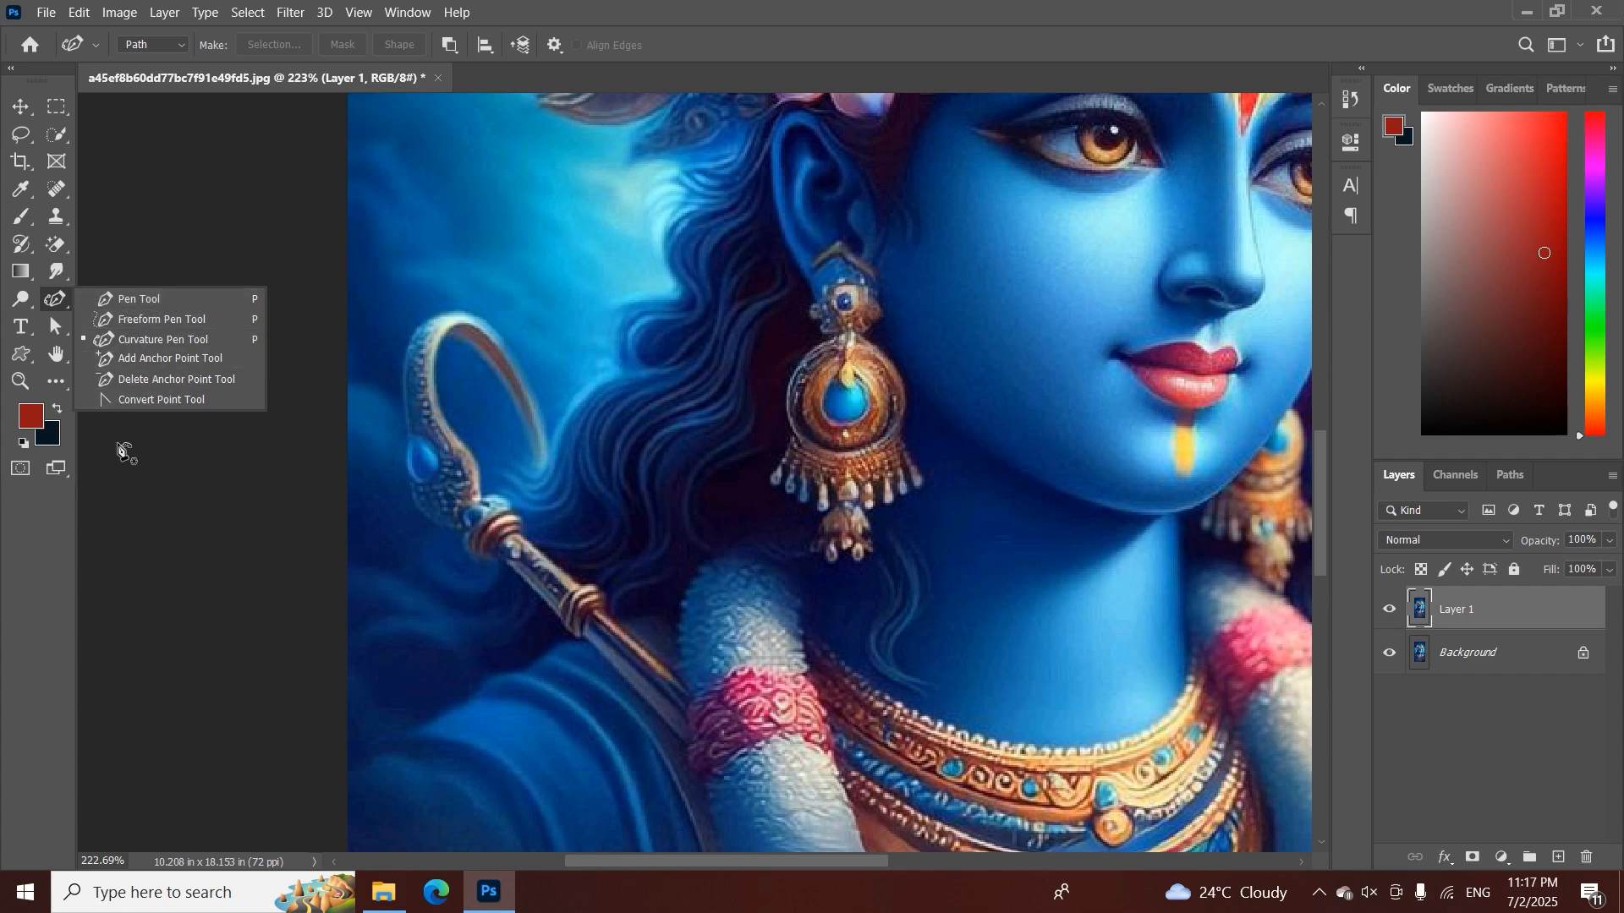
click(124, 321)
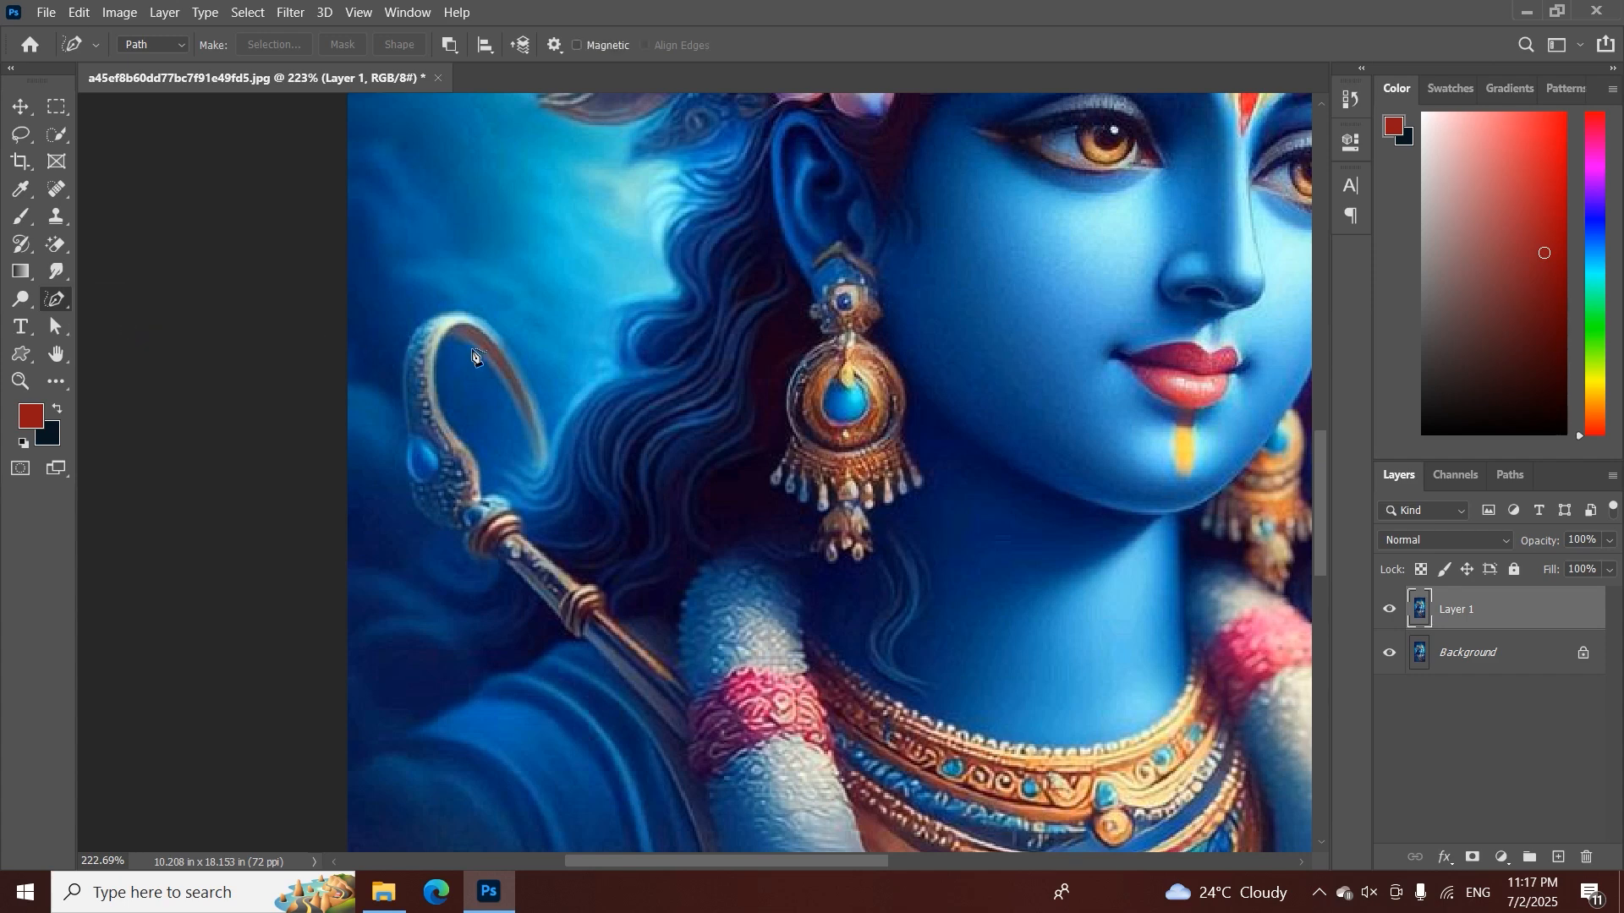
mouse_move(586, 292)
mouse_down()
mouse_move(541, 393)
mouse_move(602, 607)
mouse_move(771, 436)
mouse_move(720, 193)
mouse_move(972, 591)
mouse_move(1083, 461)
mouse_move(737, 478)
mouse_up()
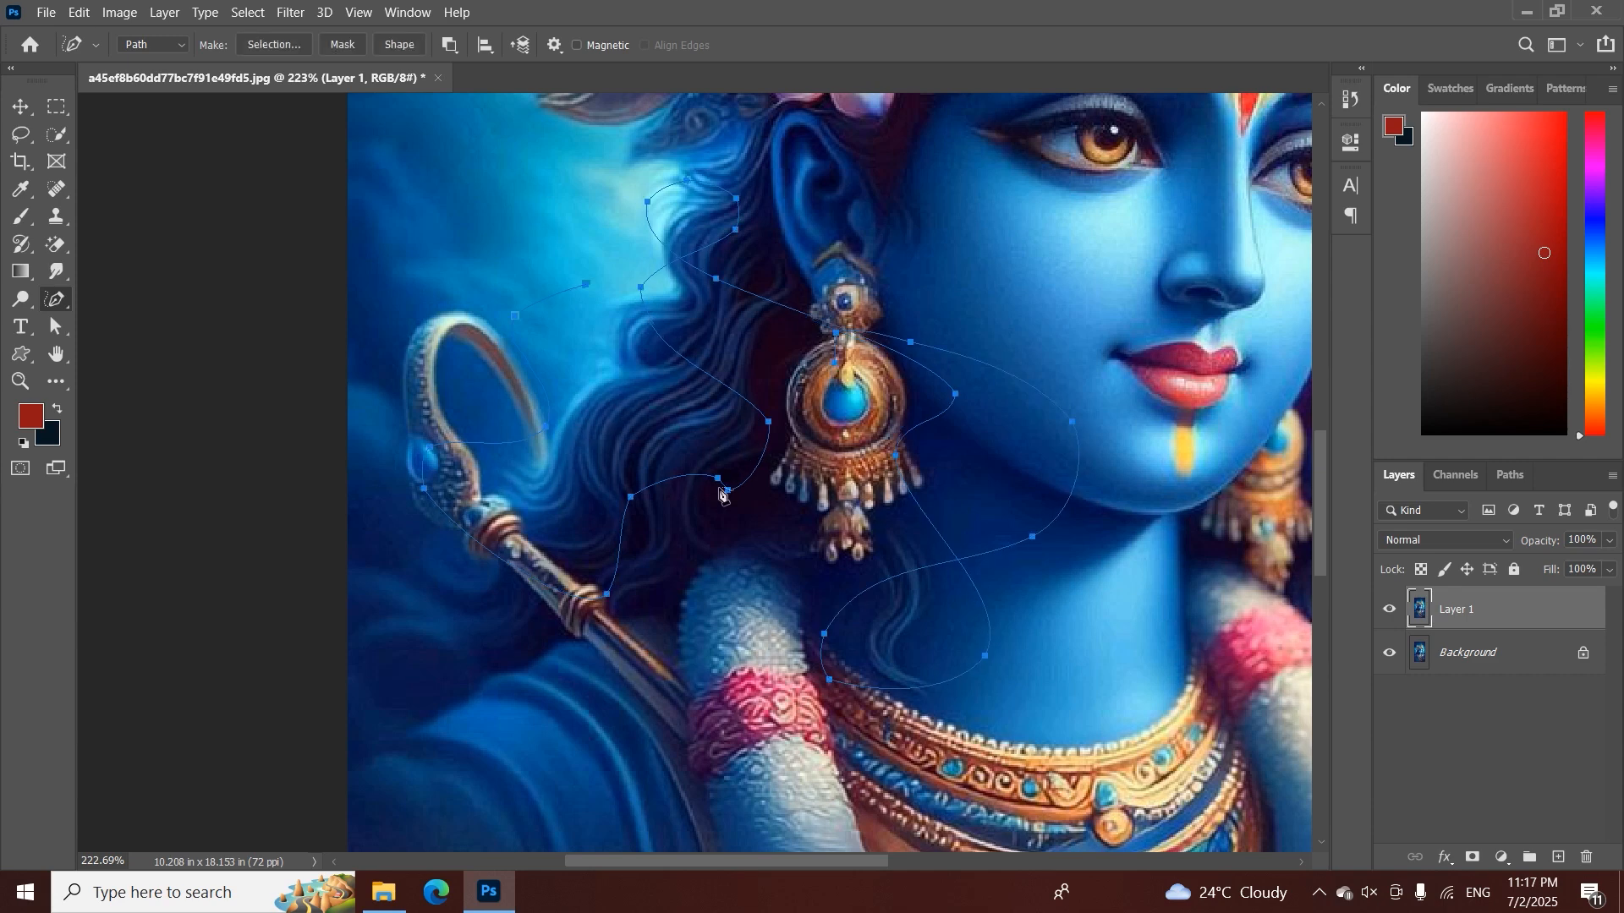
key(Escape)
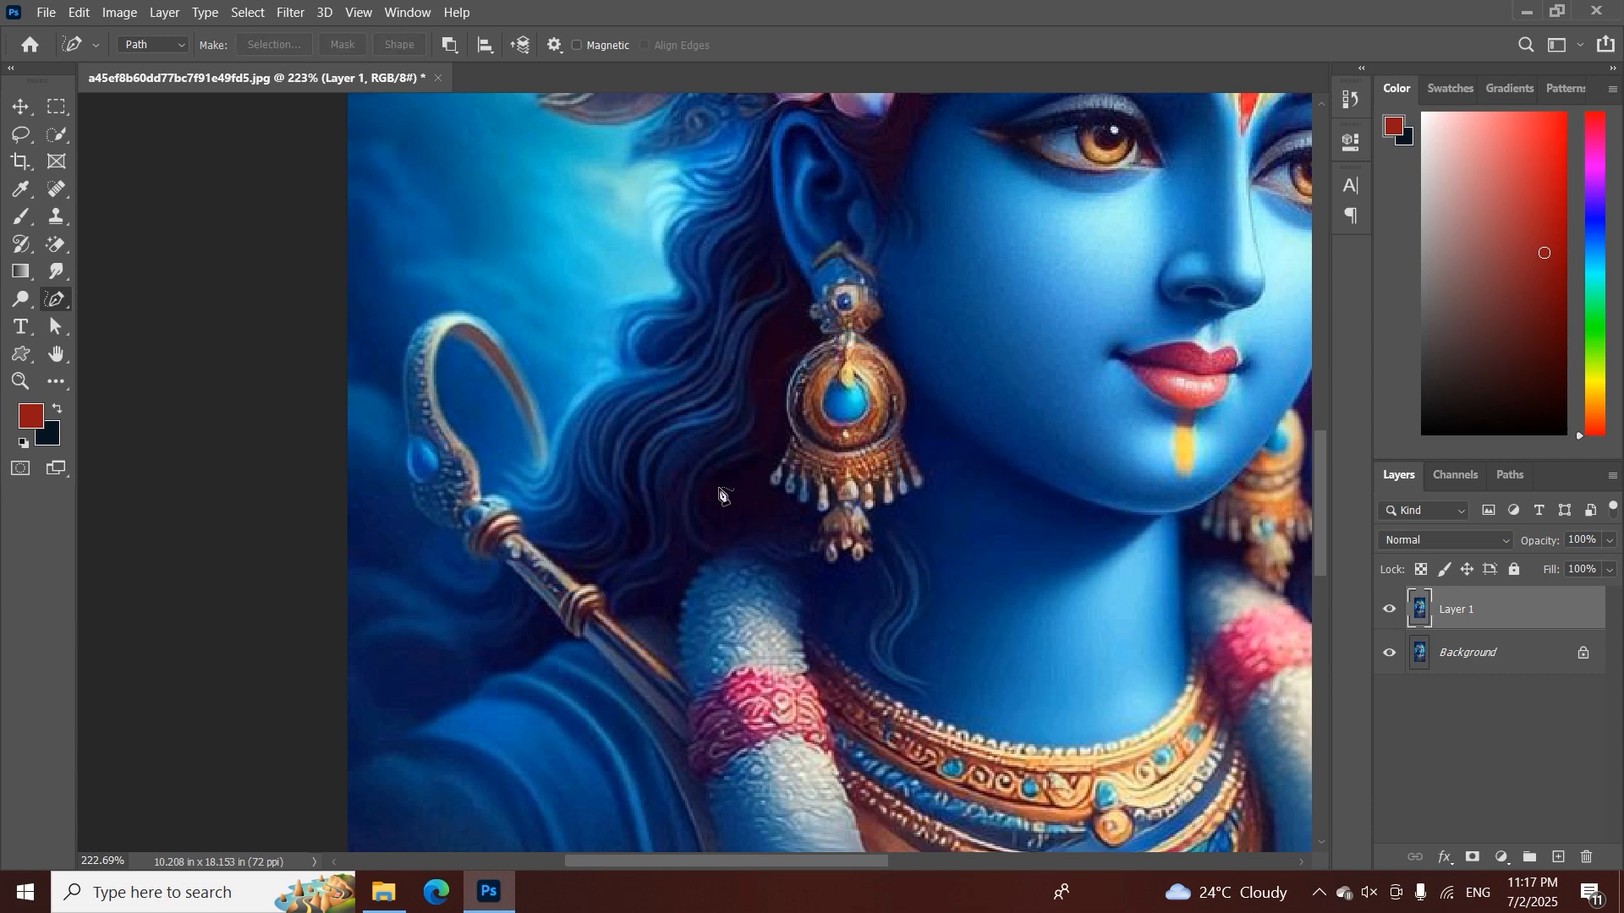
Switch to the Curvature Pen tool and open the image IMG_7484.PNG
right_click(66, 313)
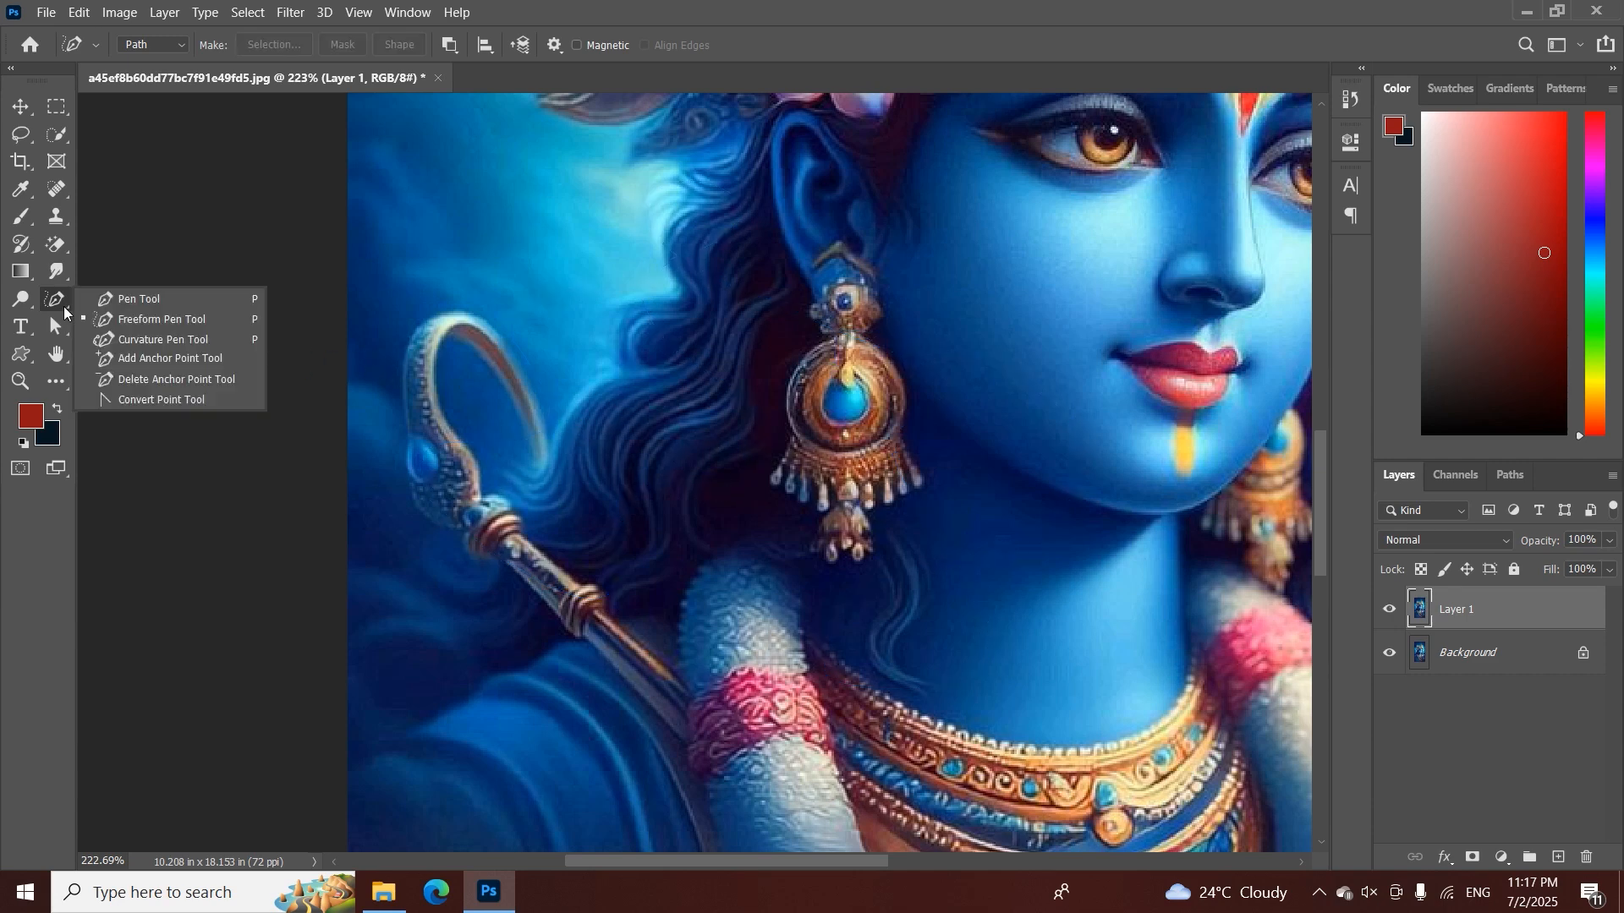
click(124, 340)
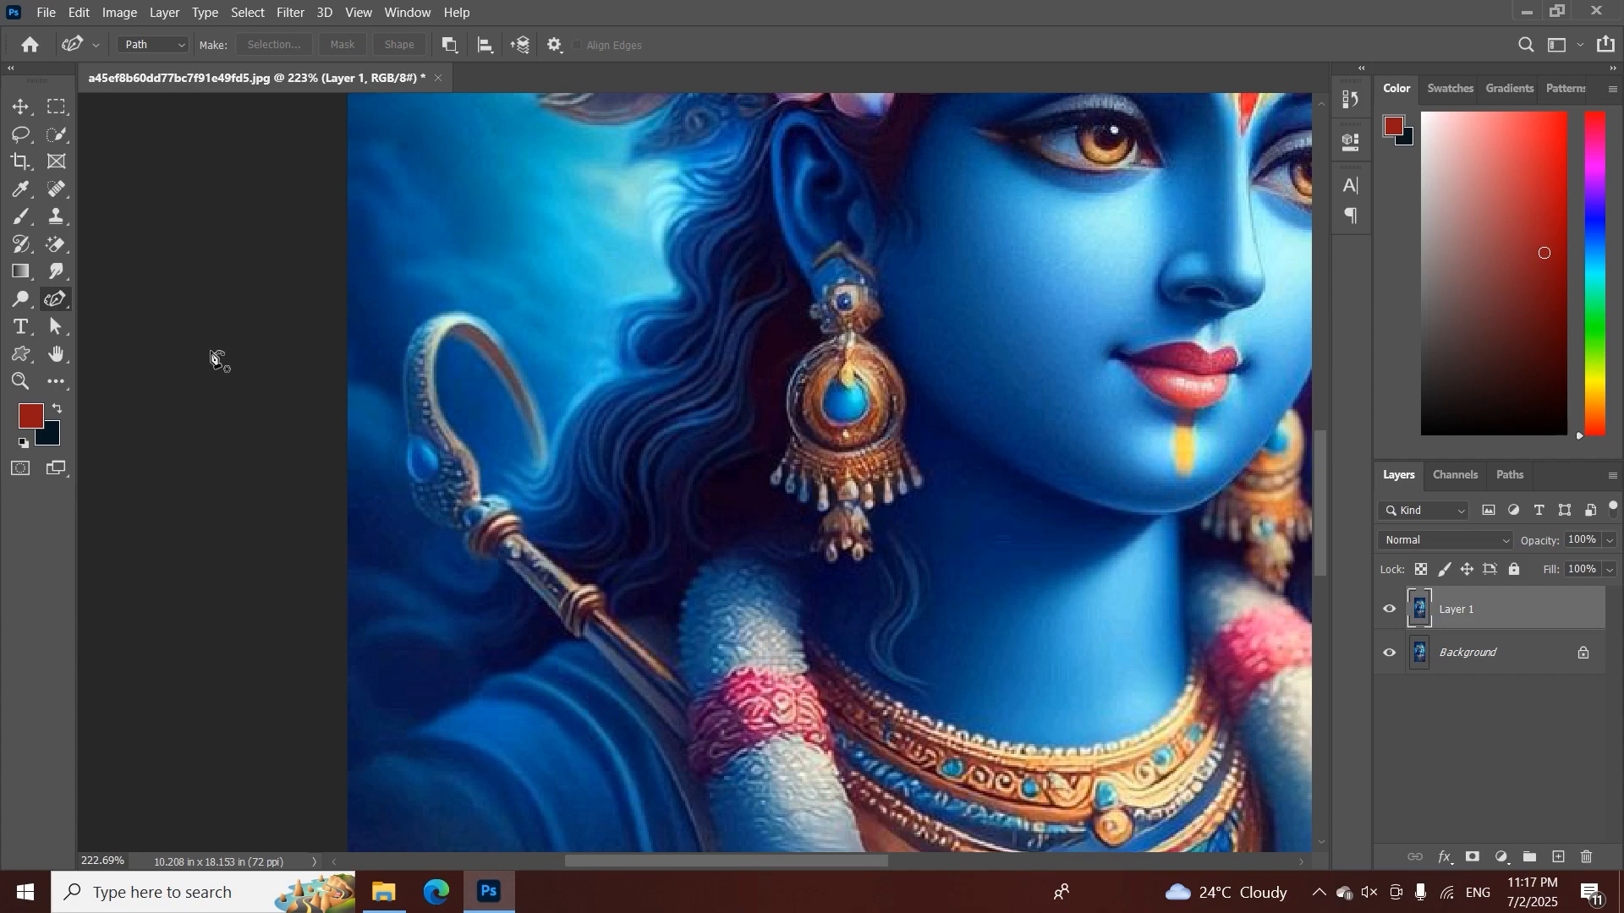
click(34, 12)
click(52, 53)
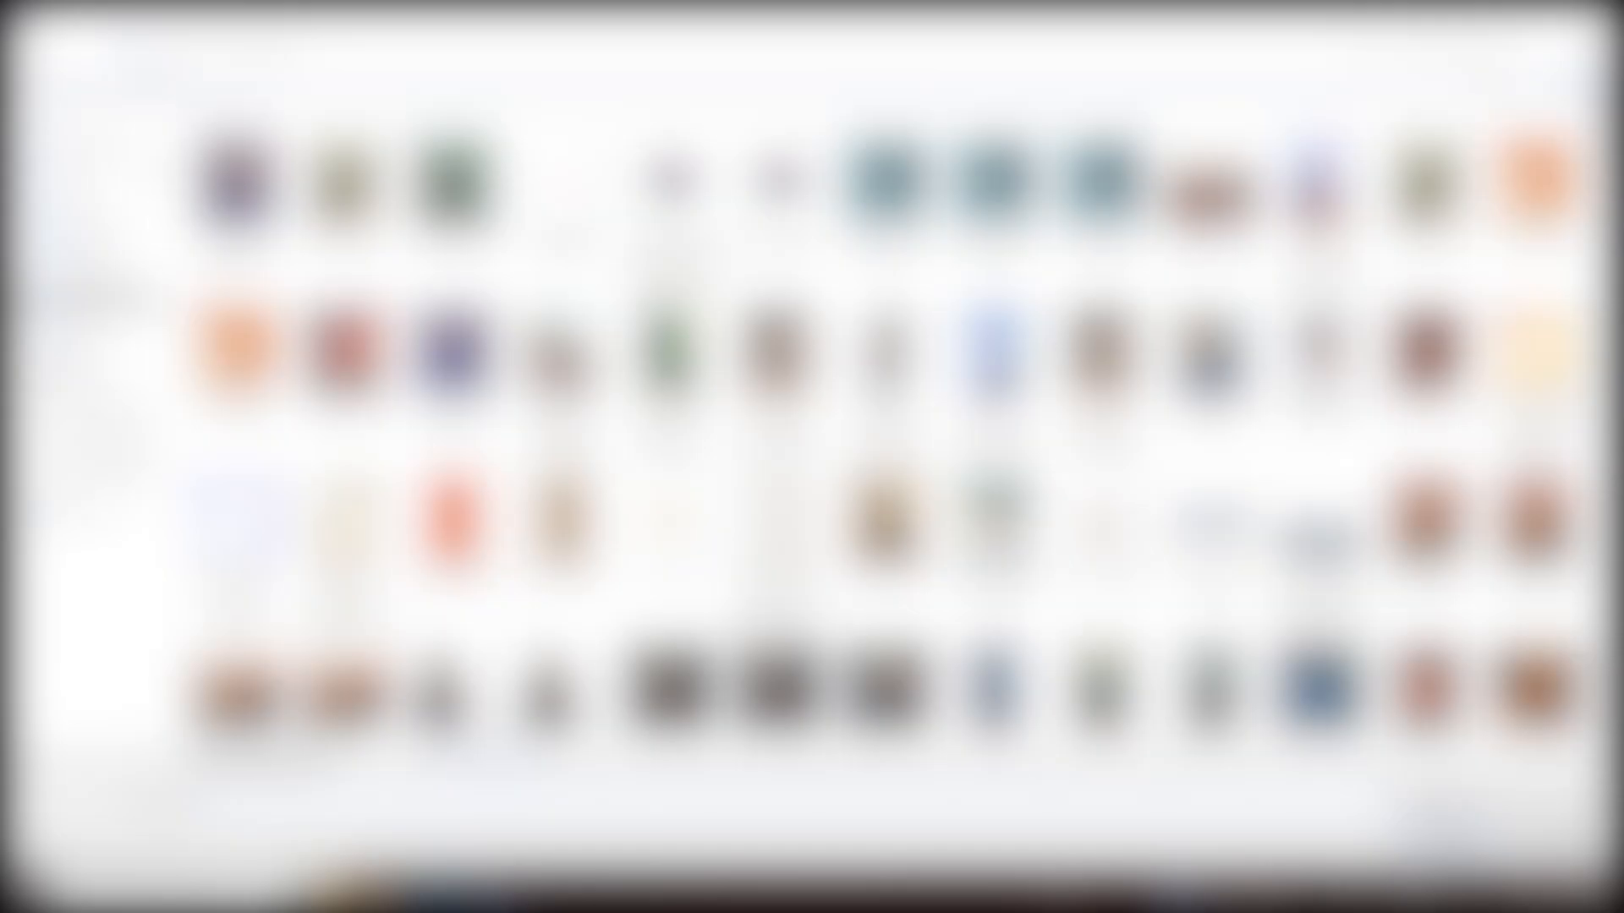
scroll(669, 439, down, 10)
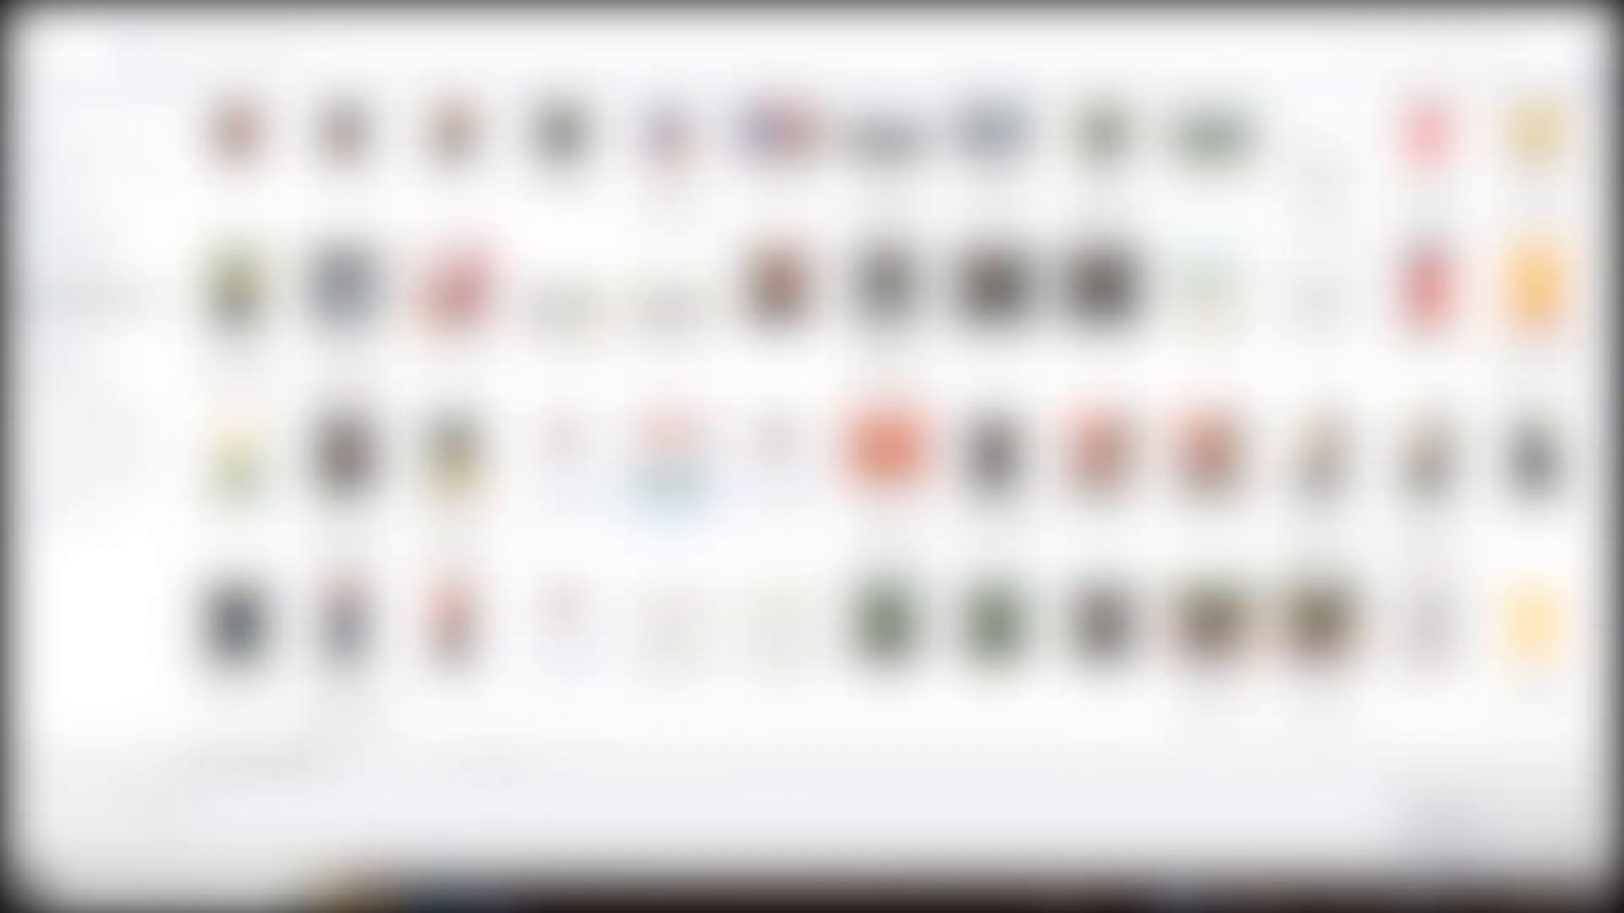
double_click(672, 465)
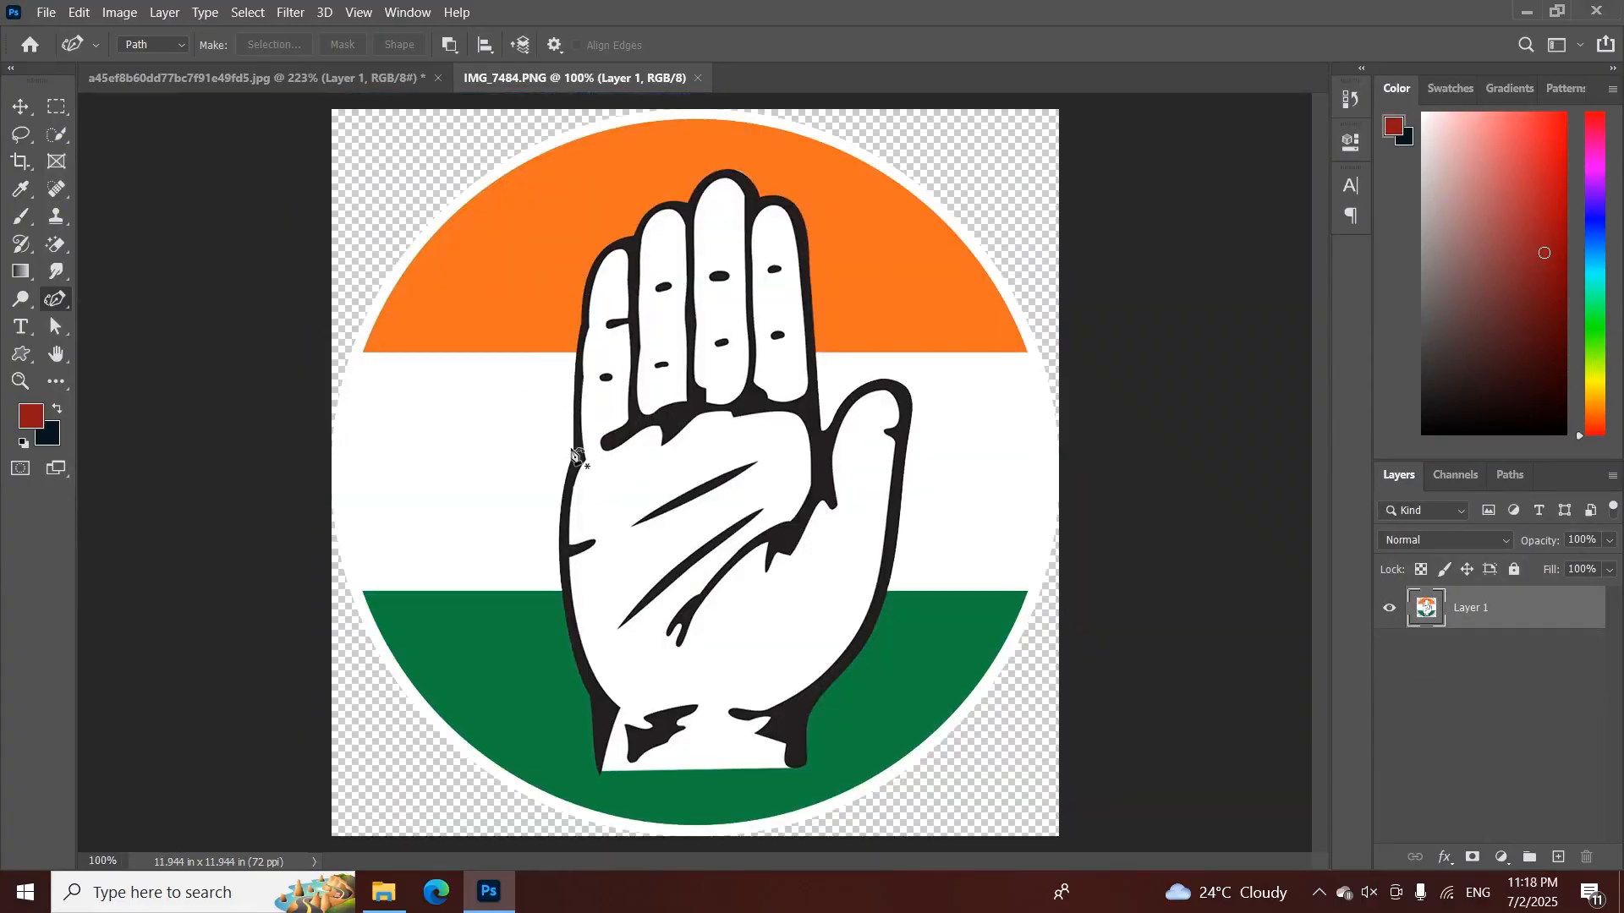
Scale the hand emblem down proportionally about its centre, leaving a wide margin around it on the canvas
key(ctrl+t)
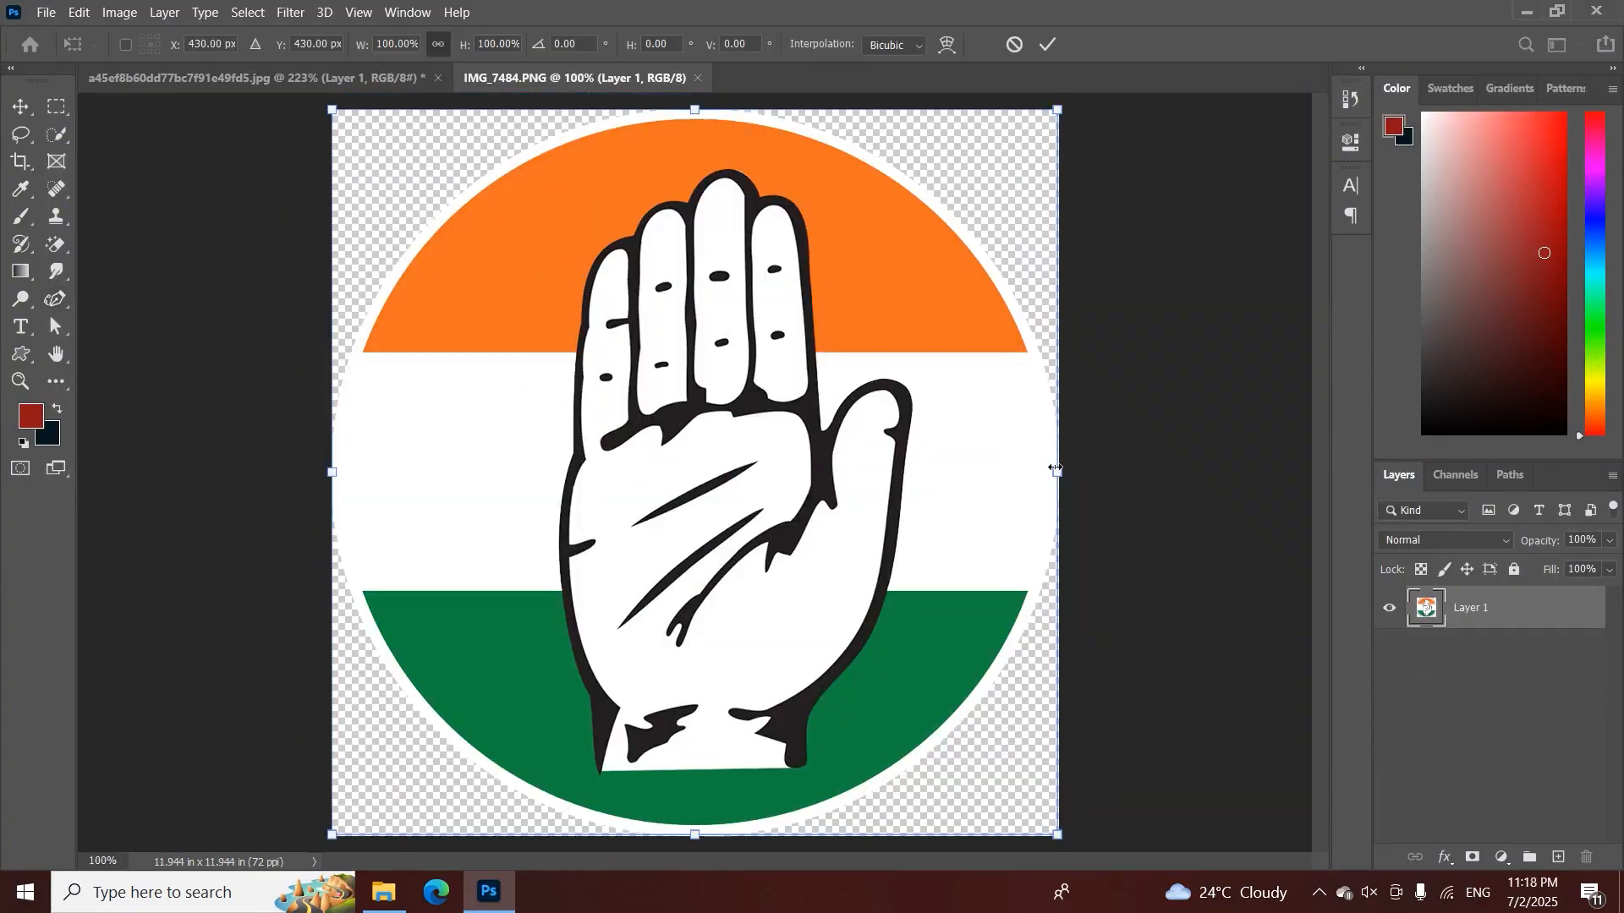
drag(1058, 472, 948, 488)
click(1048, 44)
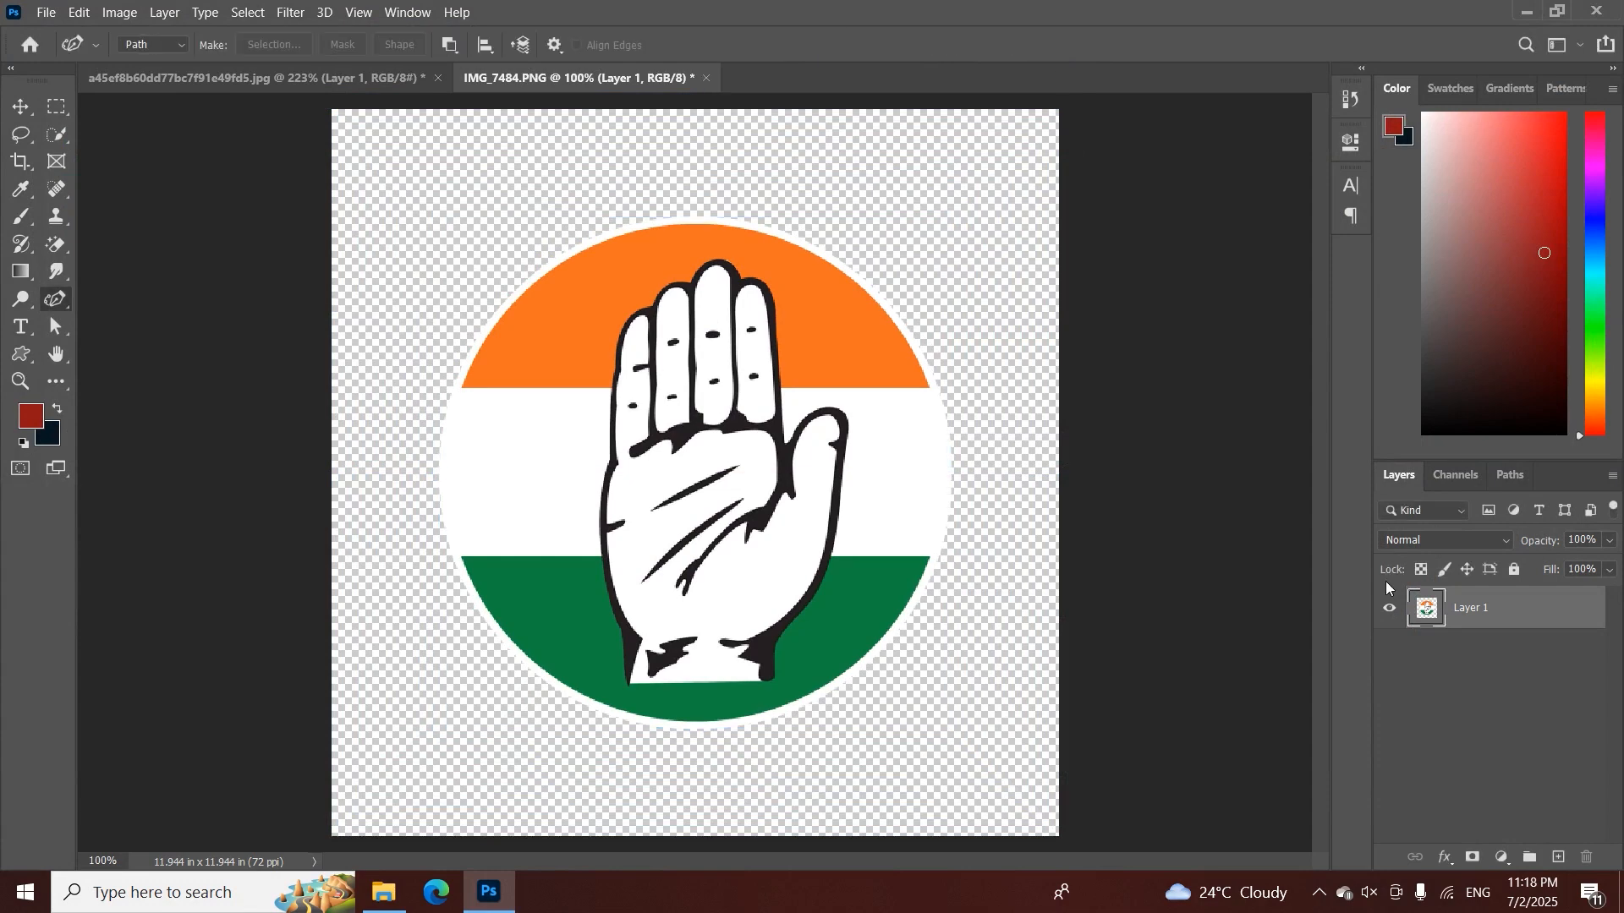
Add a coral-red Solid Color fill layer beneath the emblem's Layer 1 and merge the two layers
click(1503, 858)
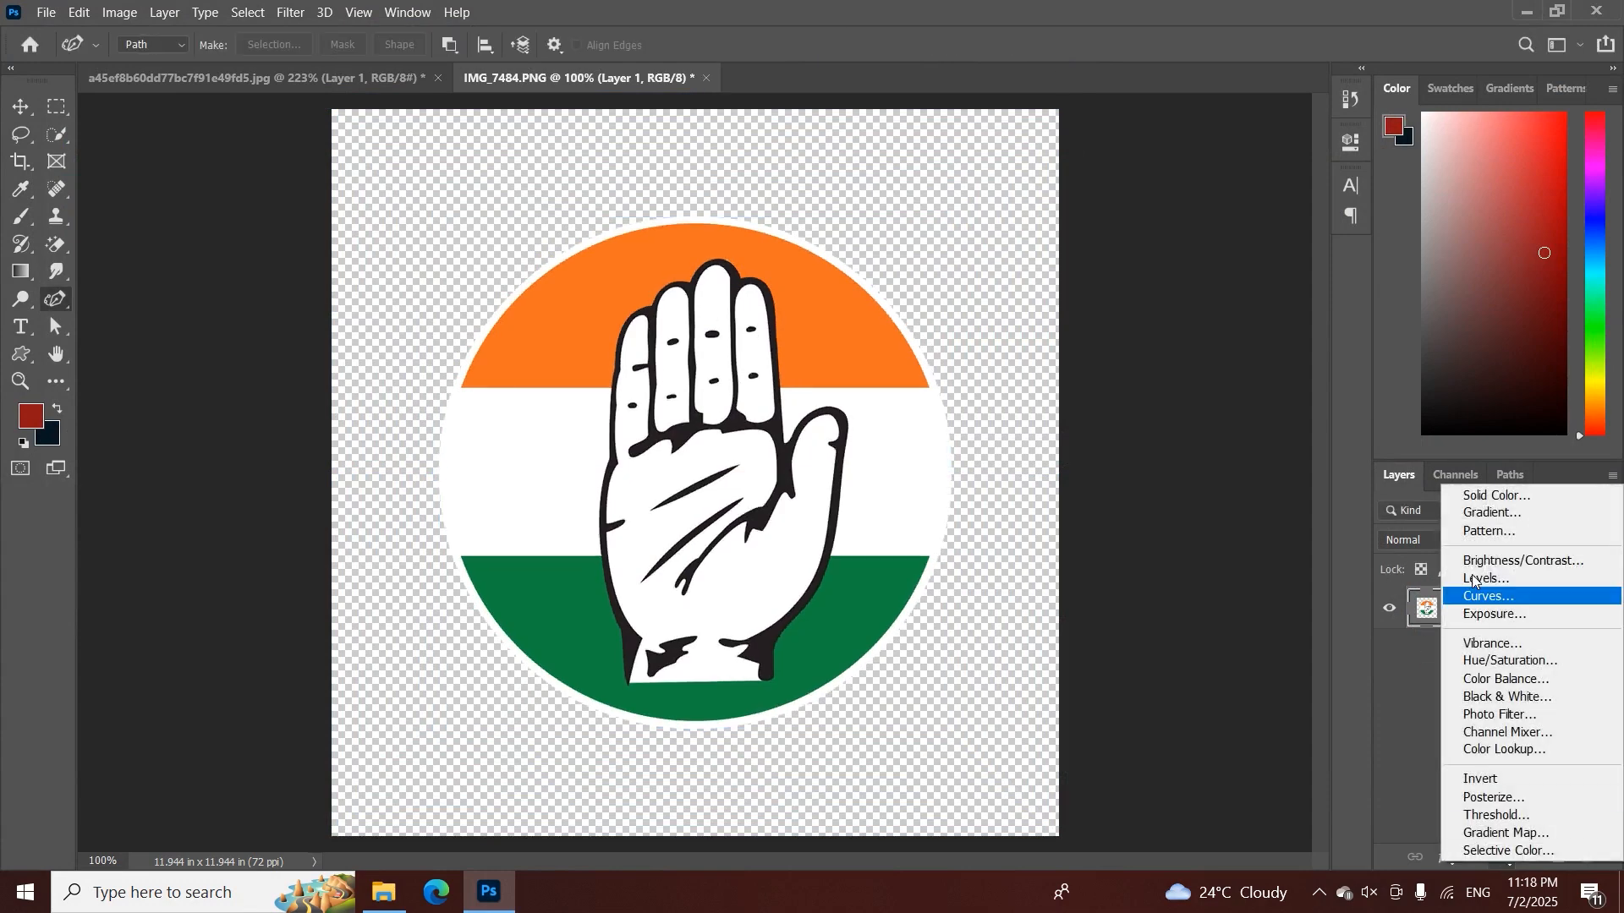
click(1463, 493)
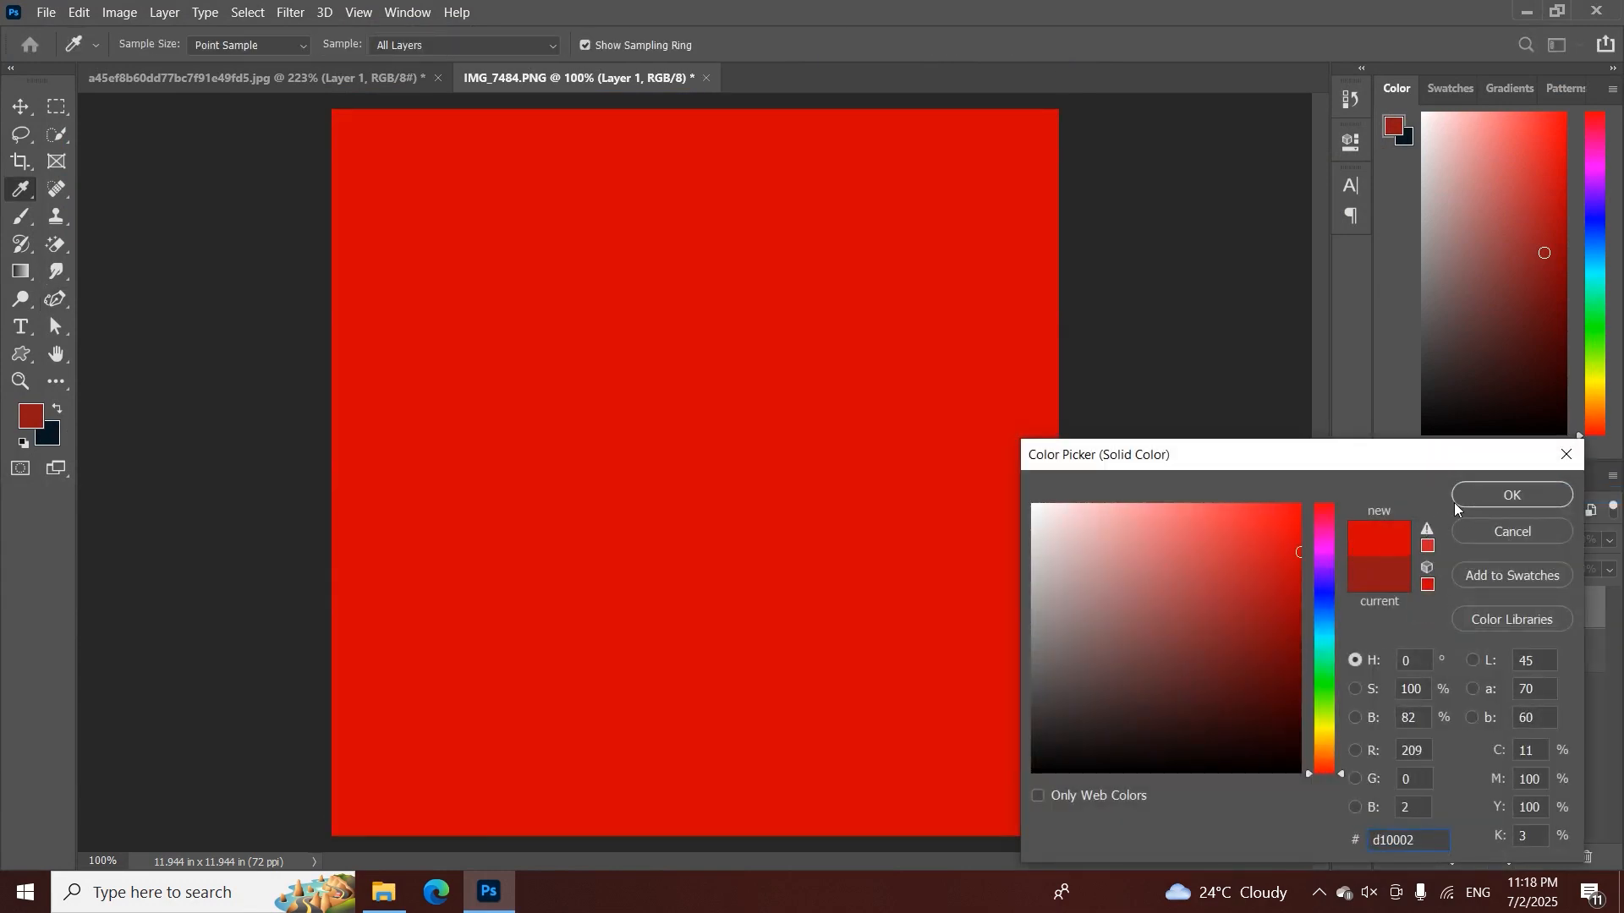
drag(1303, 558, 1210, 499)
click(1512, 495)
drag(1497, 609, 1509, 676)
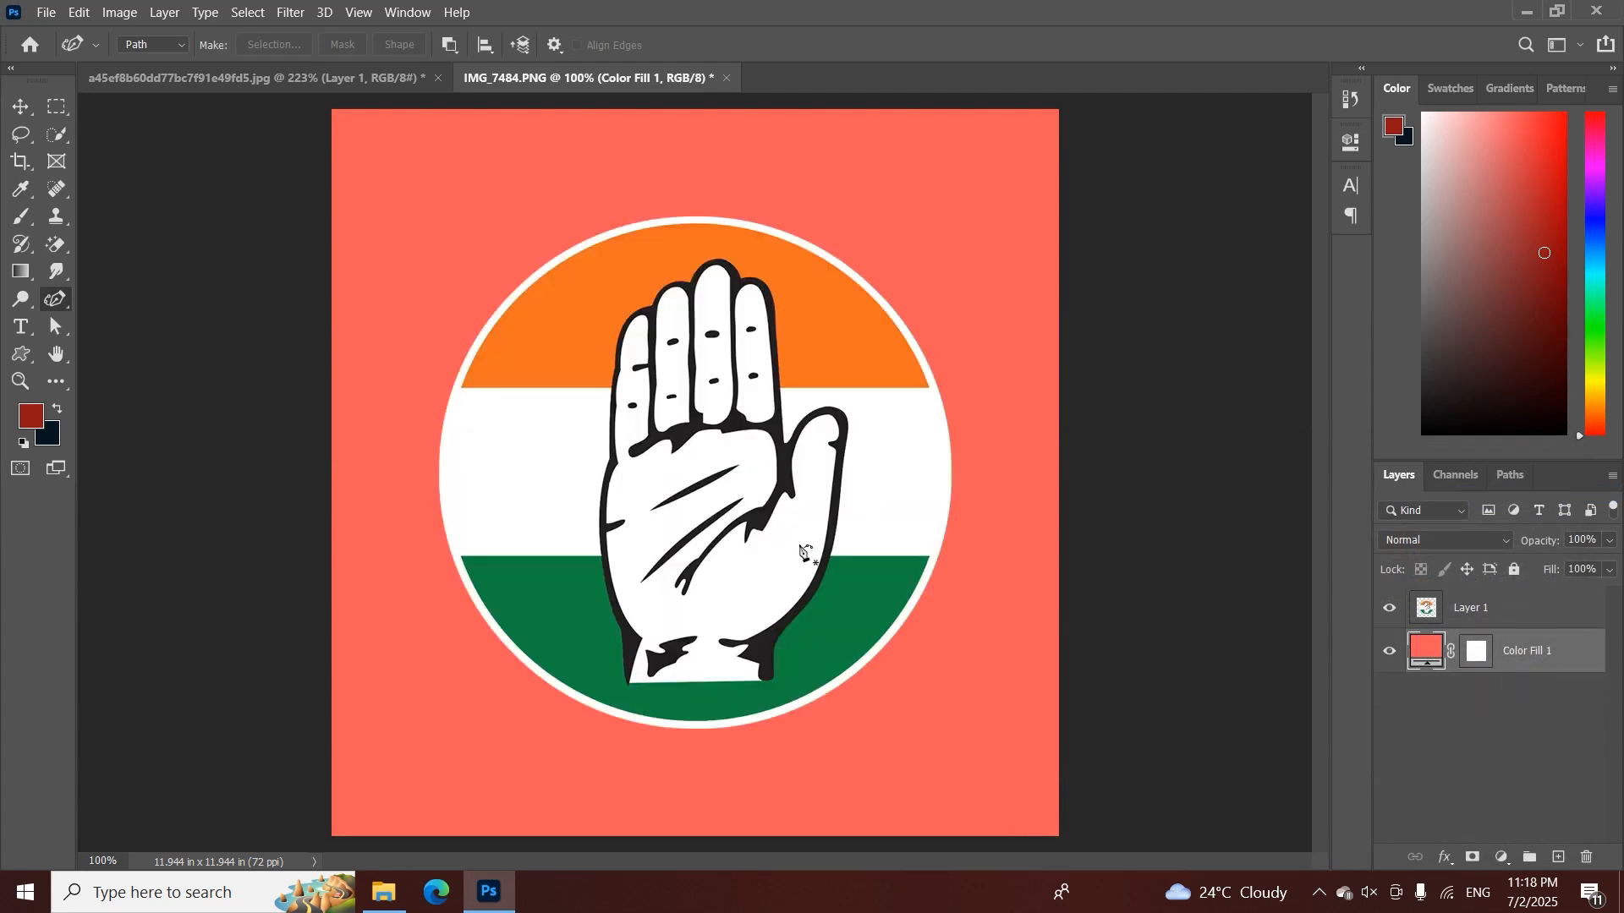
shift+click(1427, 611)
key(ctrl+e)
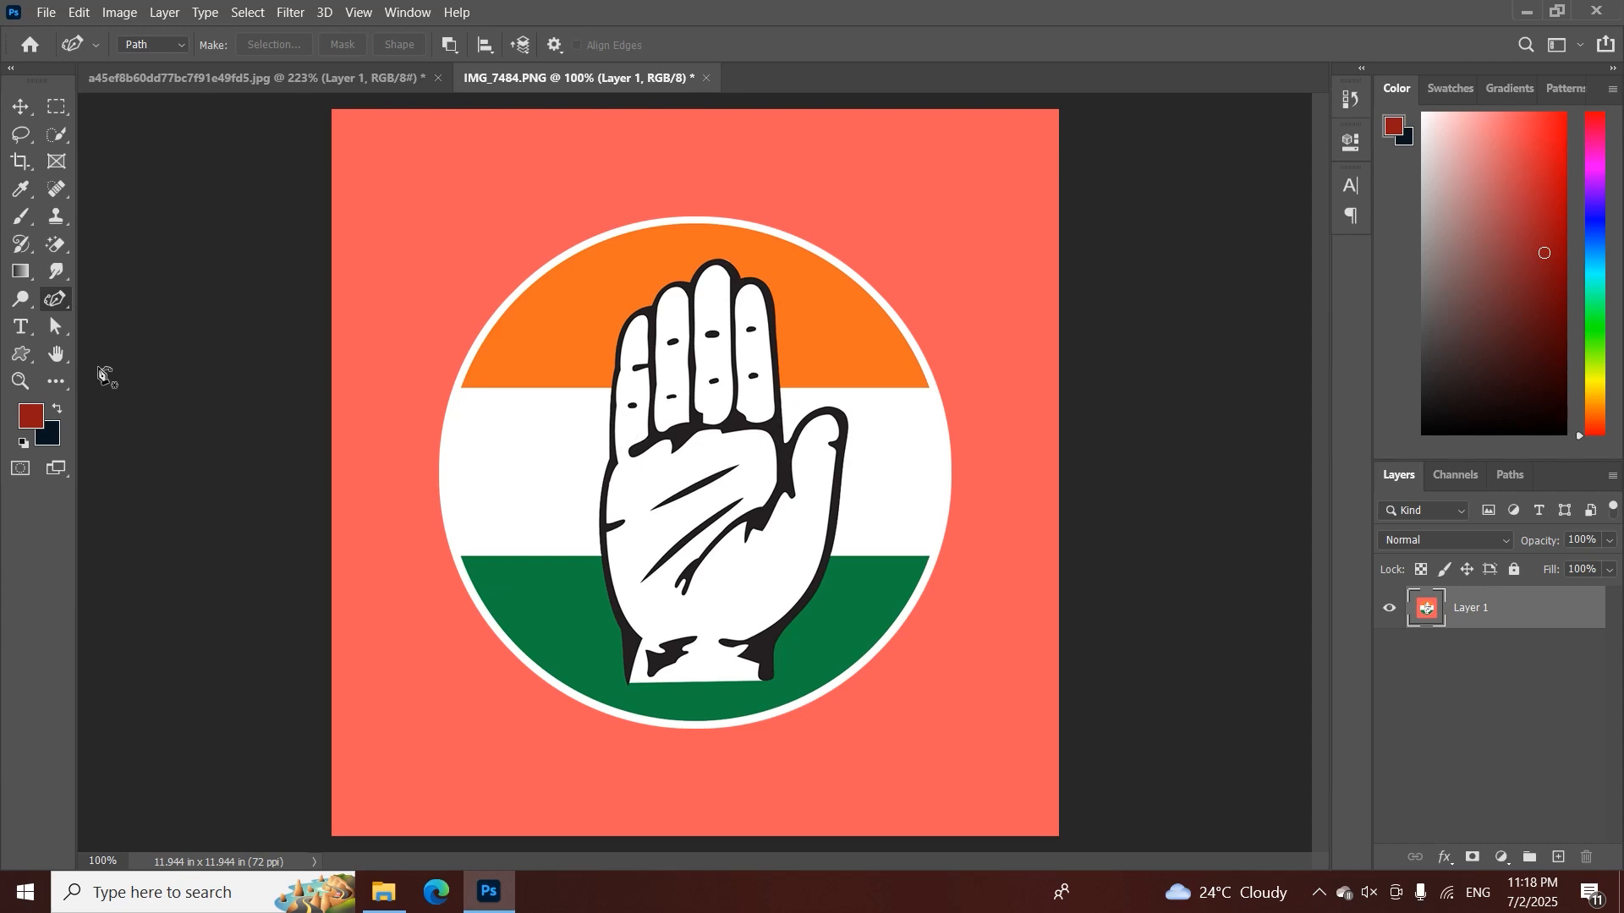
Trace the left edge of the emblem's circle with one curved Pen tool segment
right_click(57, 301)
click(137, 301)
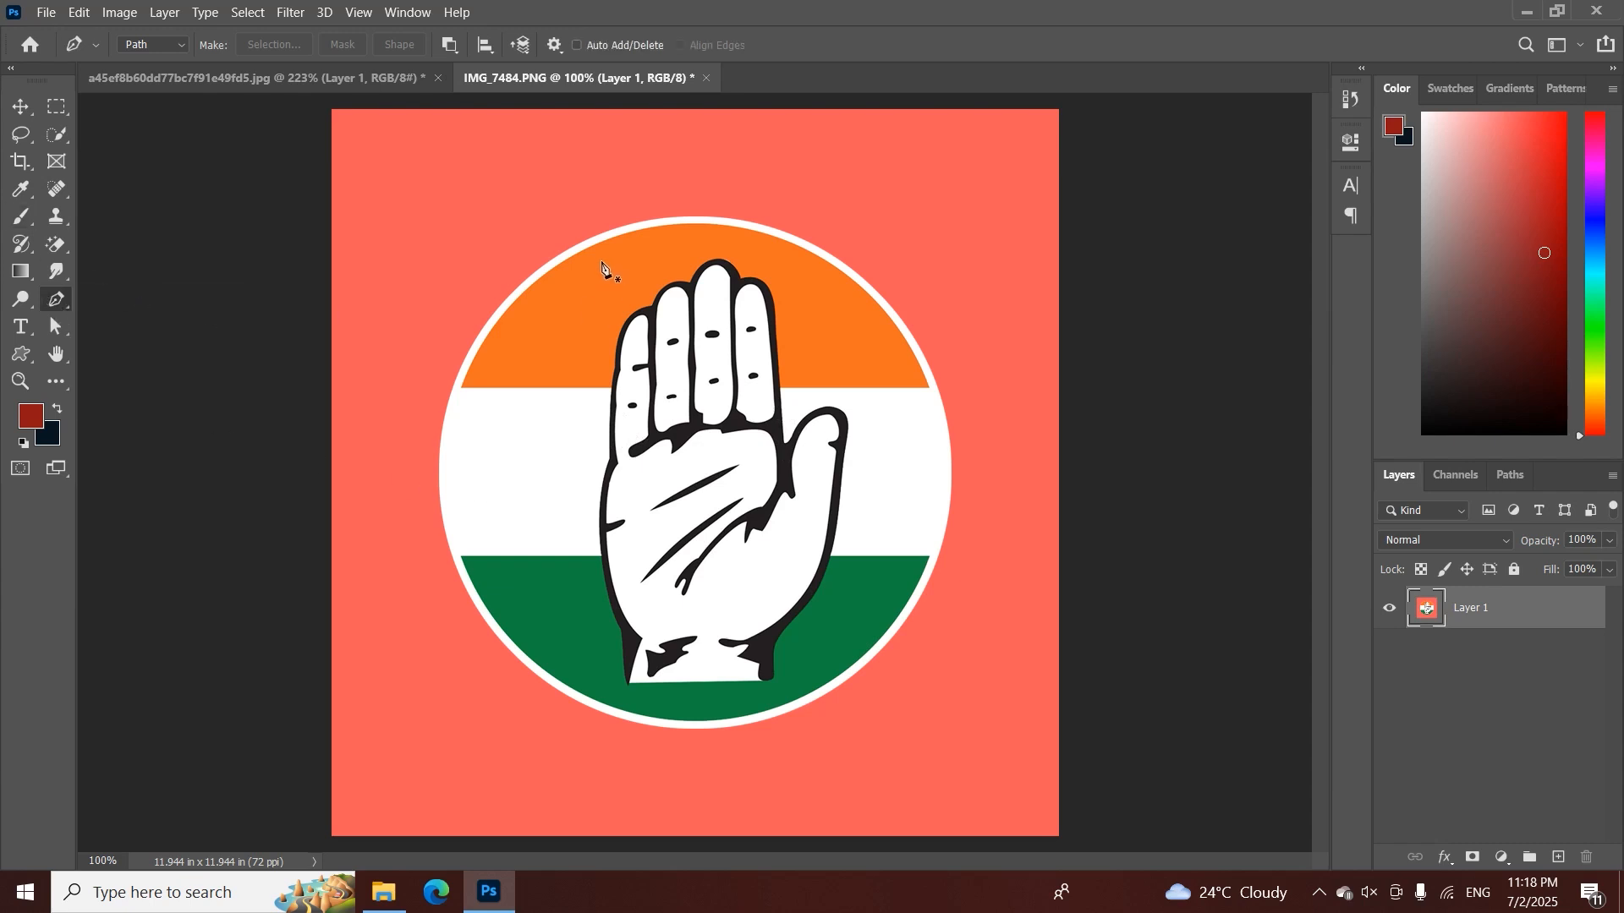
click(547, 264)
drag(455, 568, 516, 784)
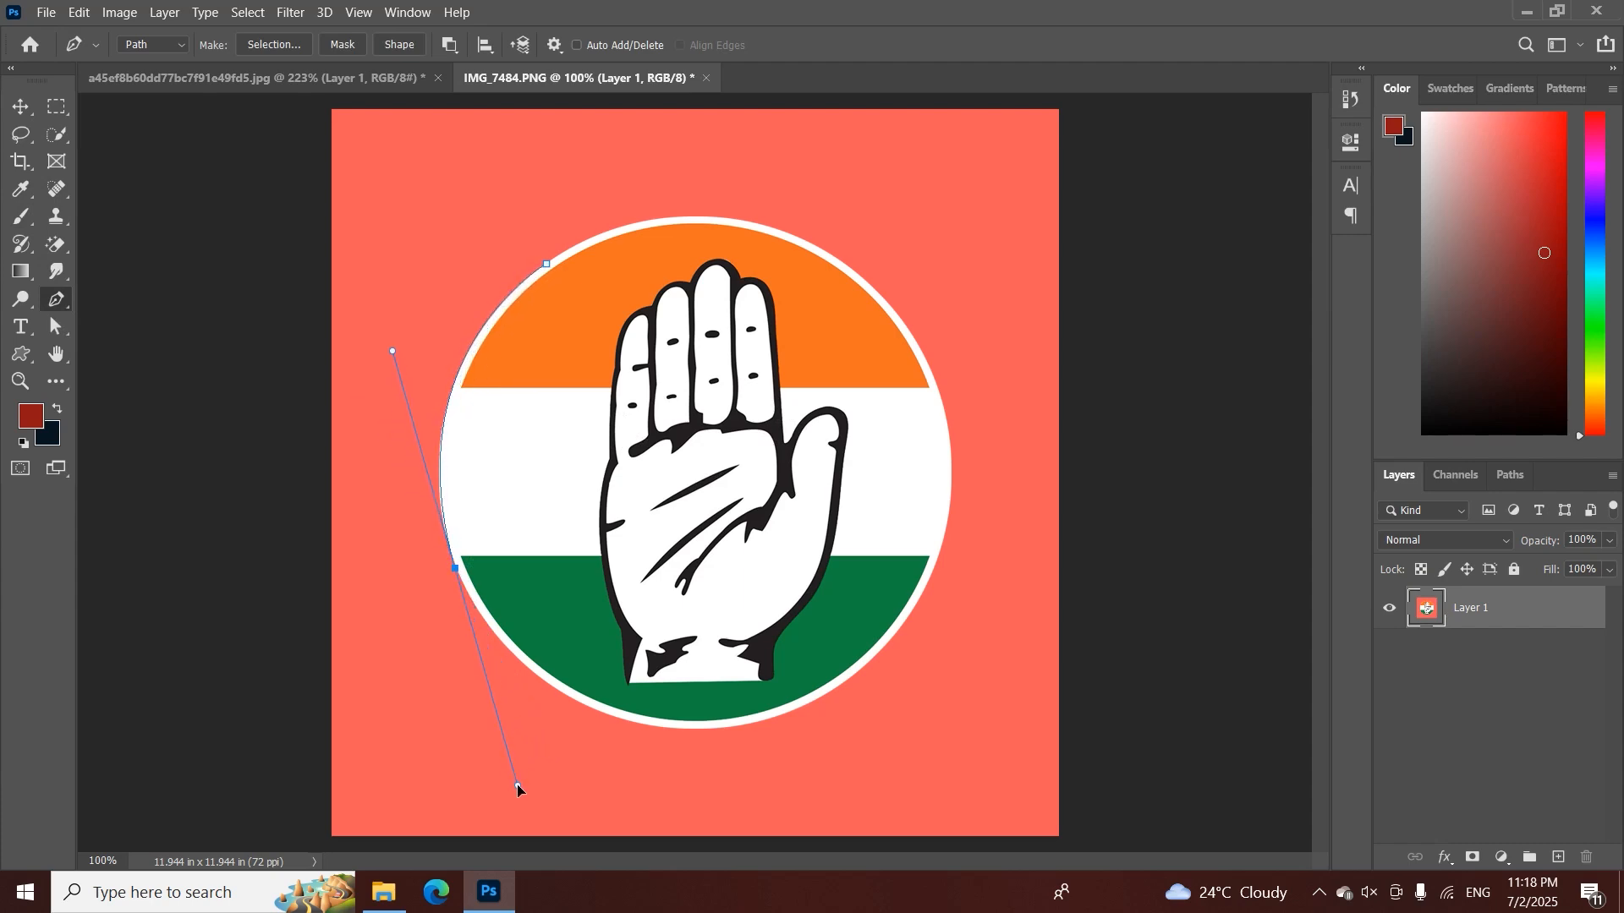
Delete the test path along the circle's left edge
key(z)
drag(519, 362, 573, 232)
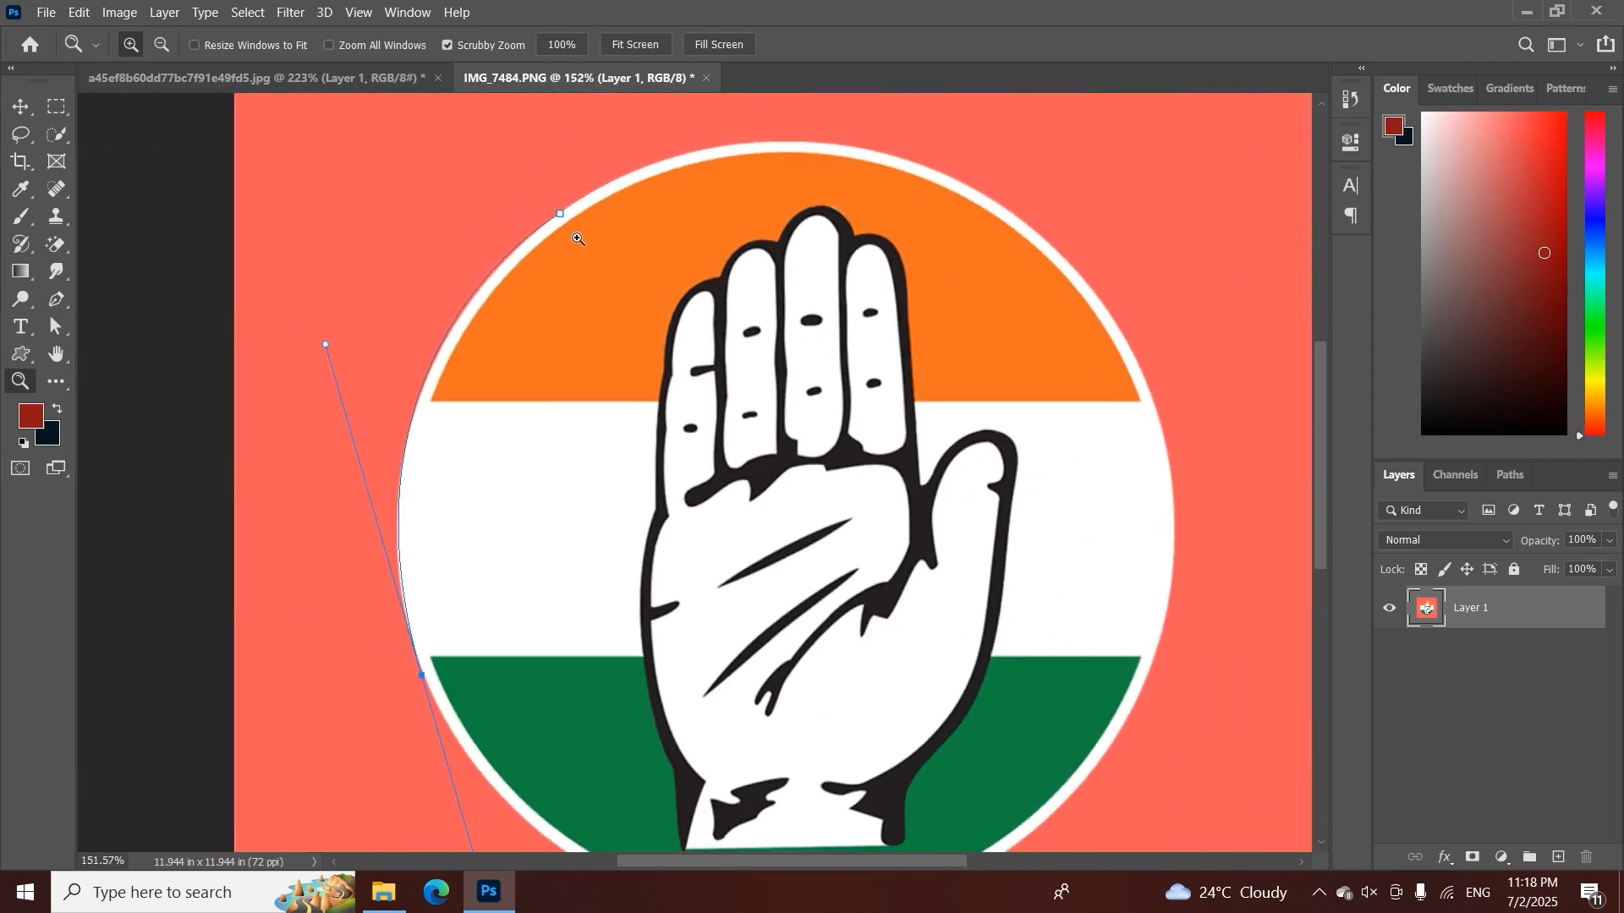
key(p)
right_click(480, 554)
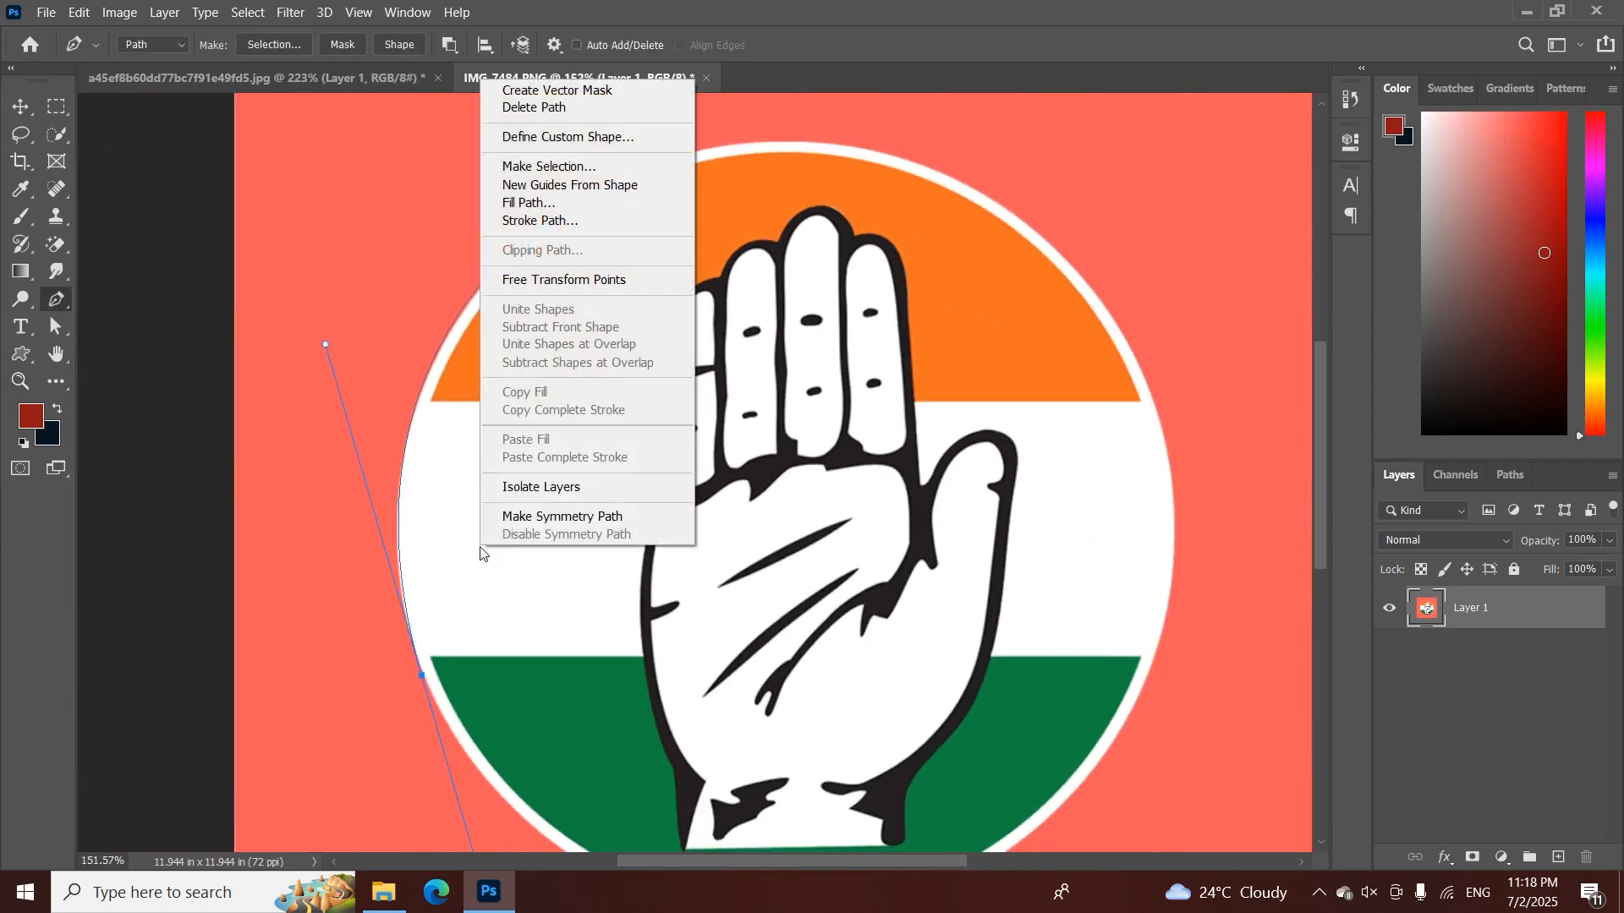
click(532, 109)
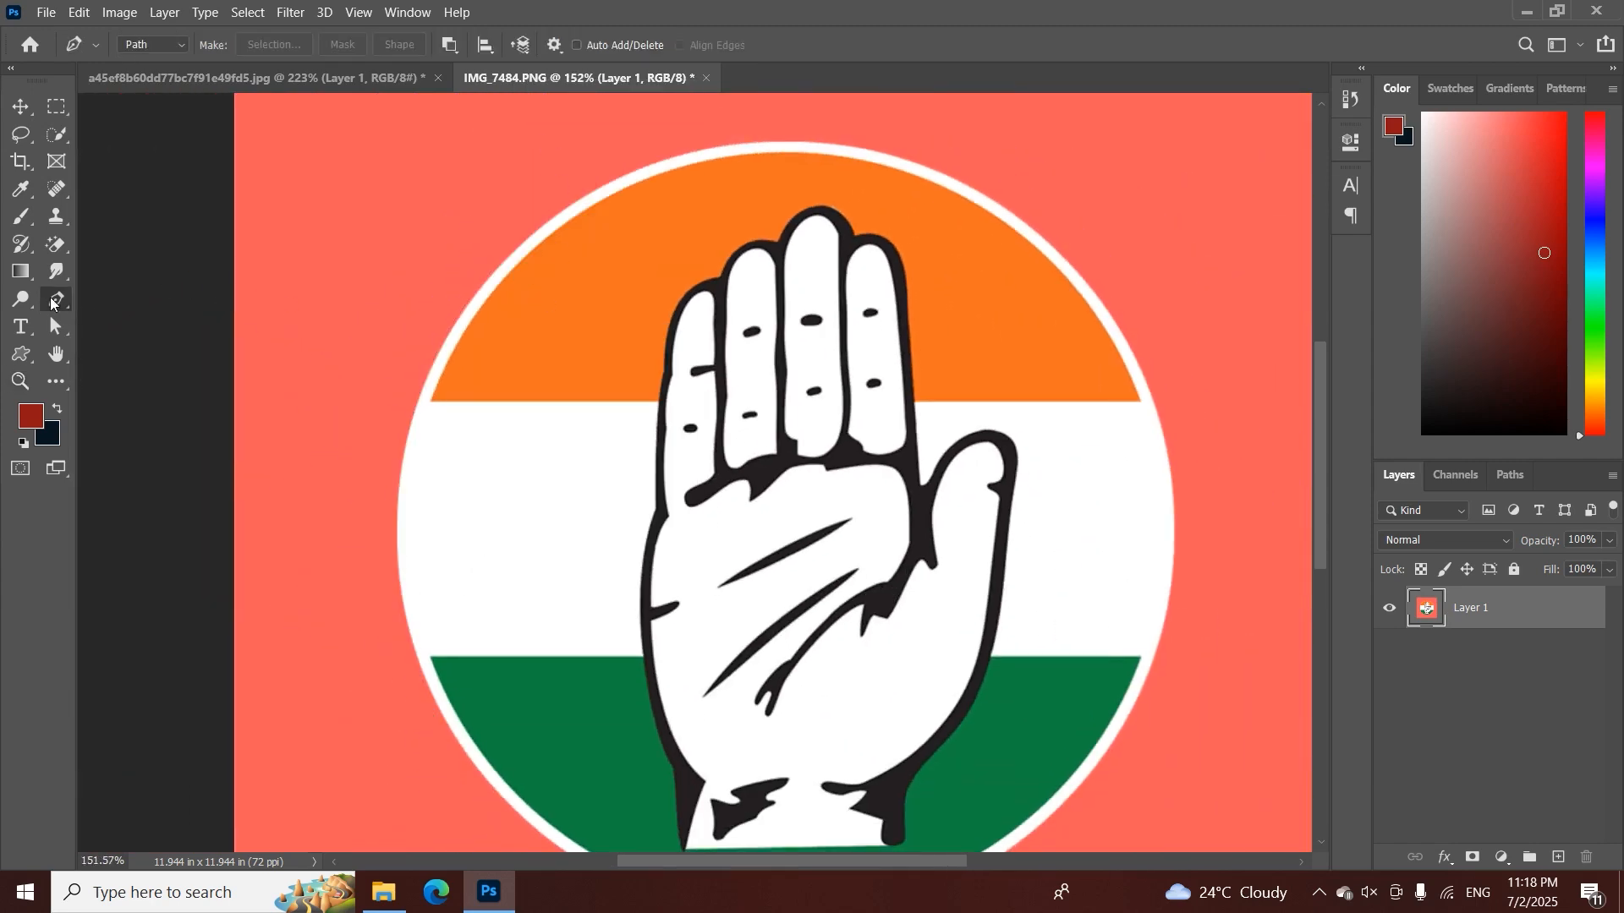
Start a Curvature Pen path with an anchor point on the upper-left edge of the emblem's circle
right_click(56, 301)
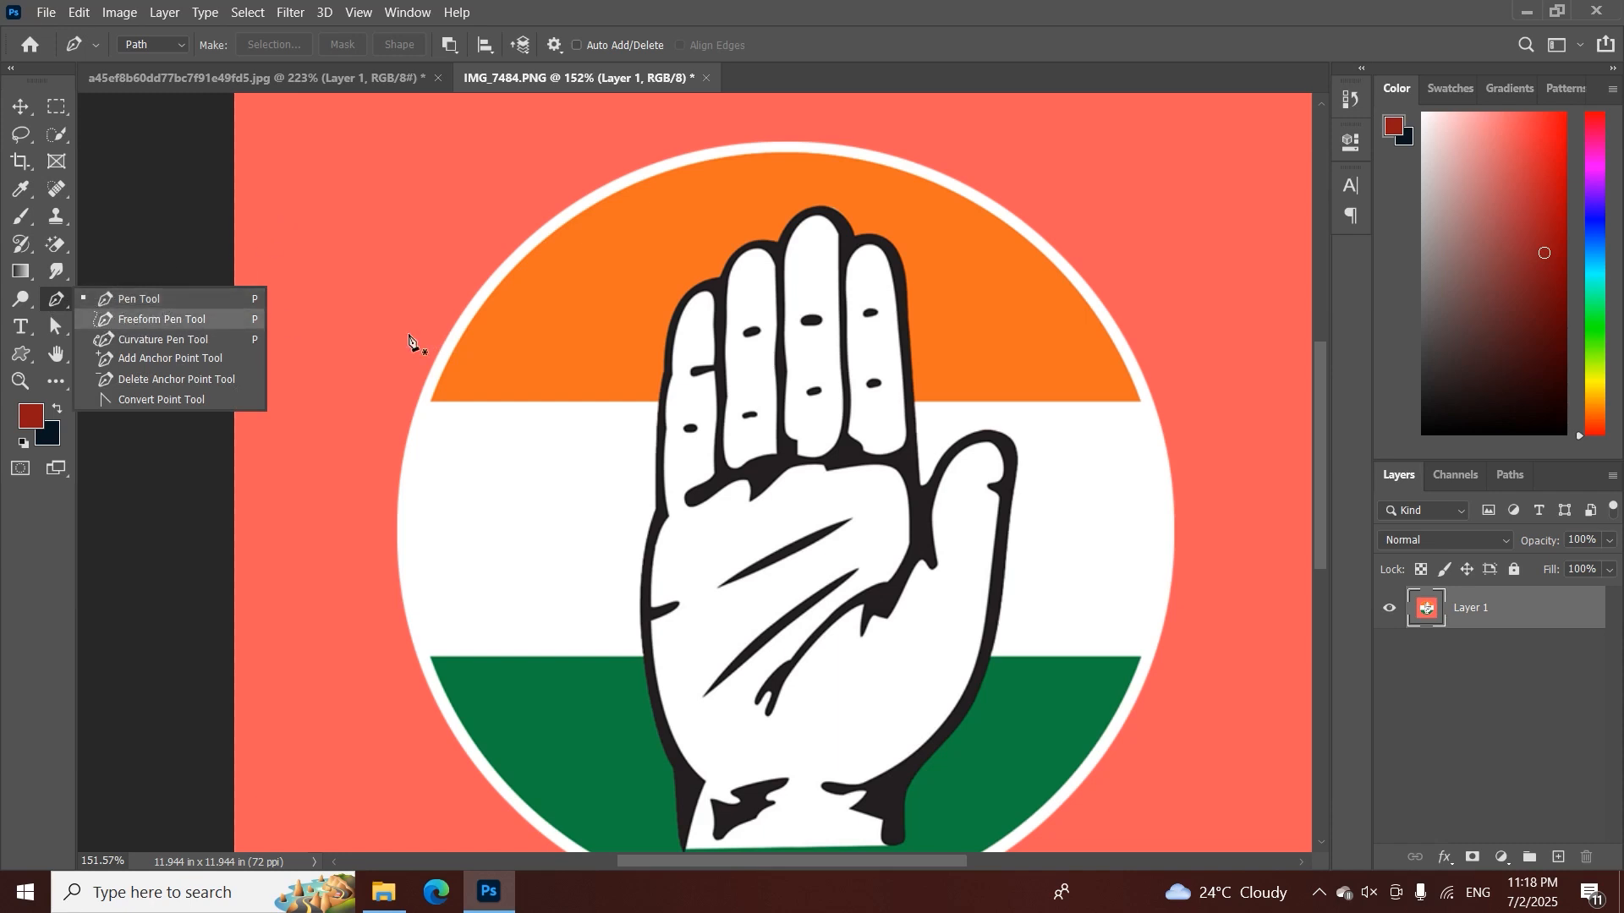
click(120, 340)
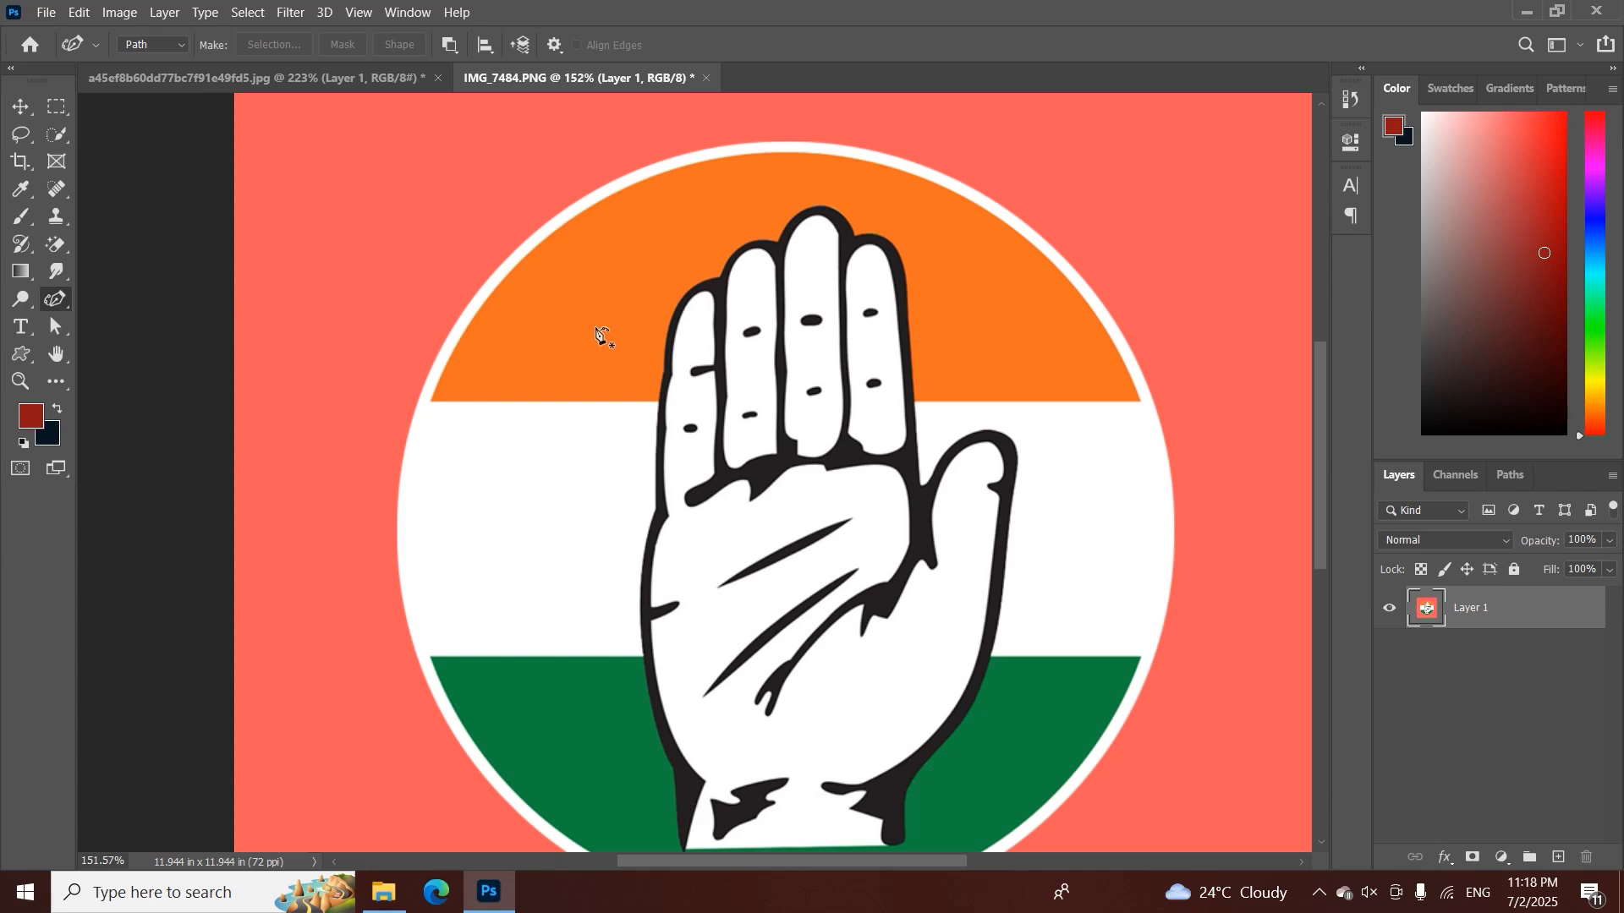
key(ctrl+minus)
key(ctrl+plus)
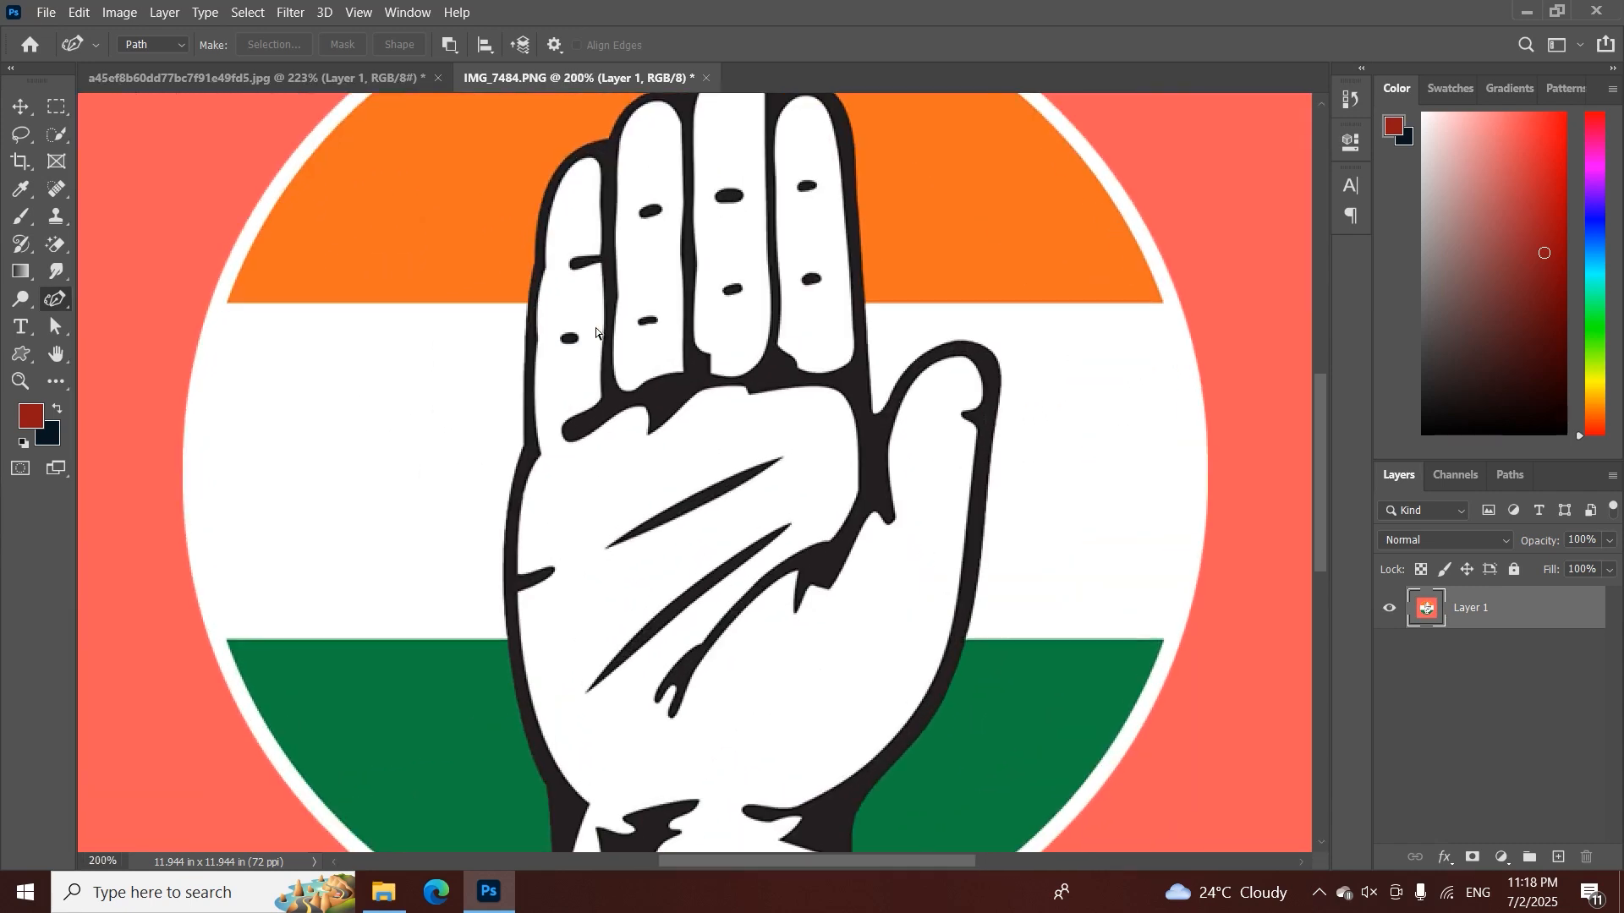
key(ctrl+minus)
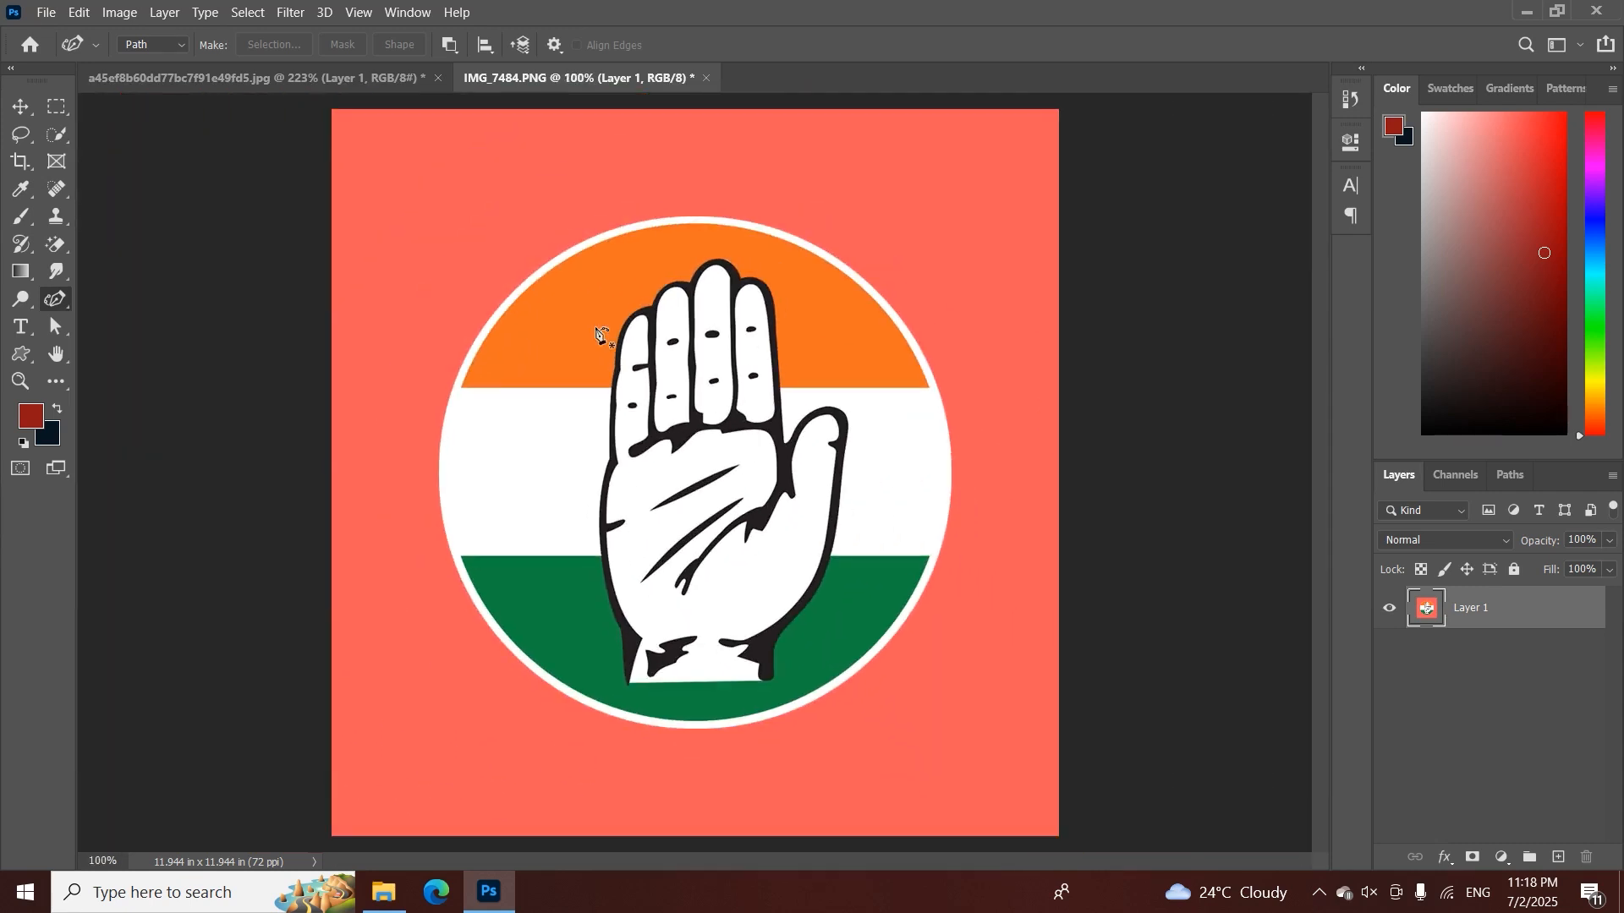
key(ctrl+space)
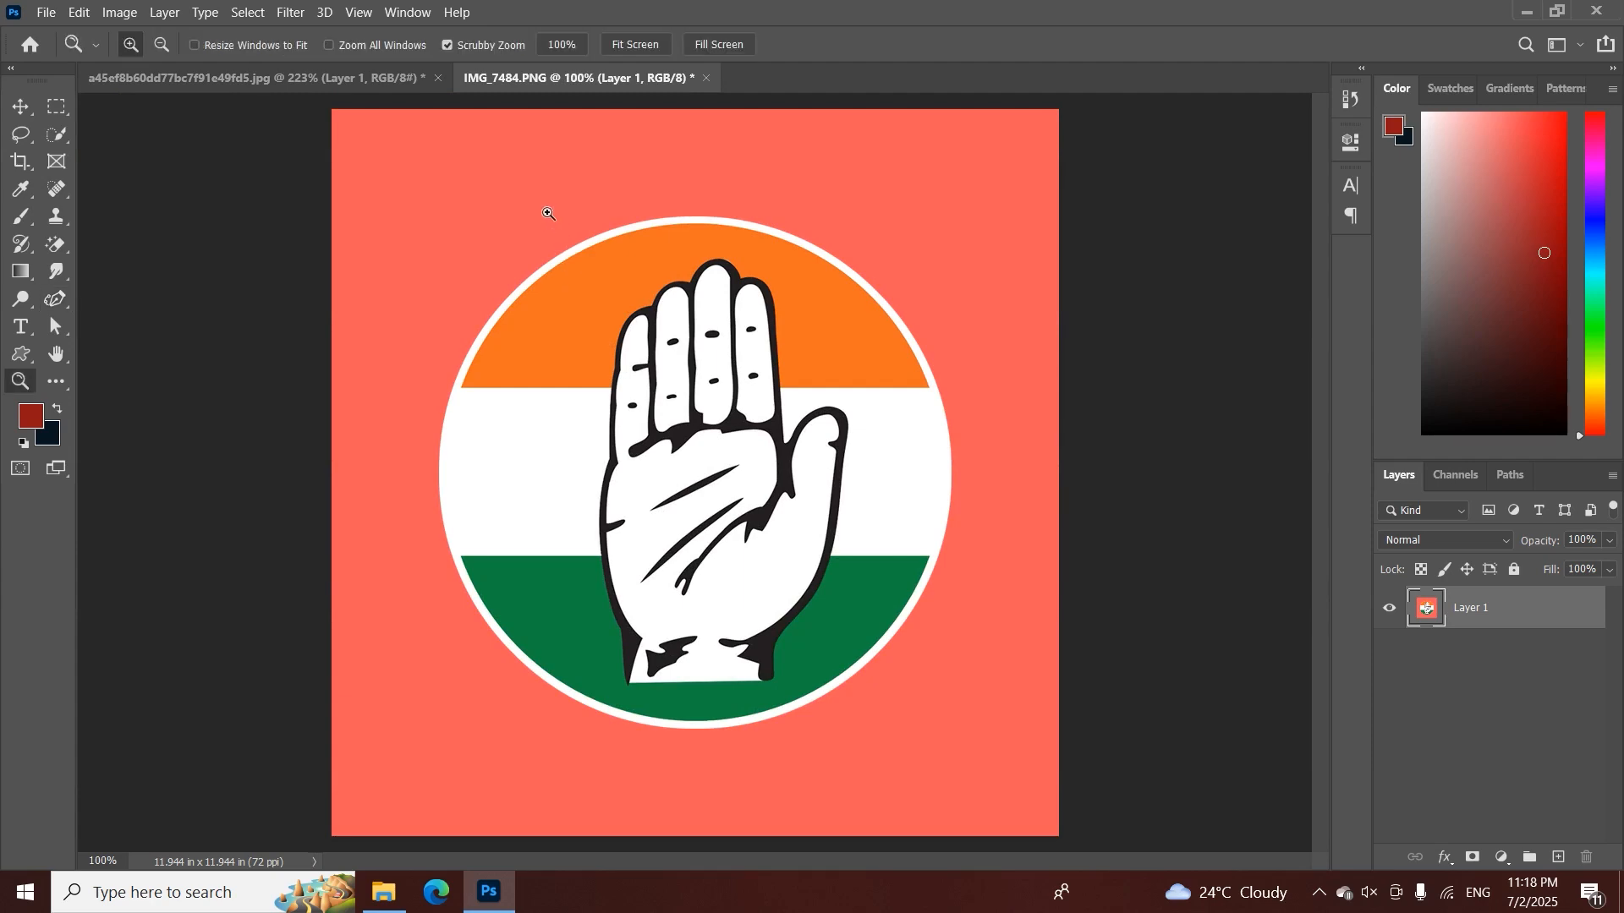
drag(546, 215, 642, 279)
key(ctrl+space)
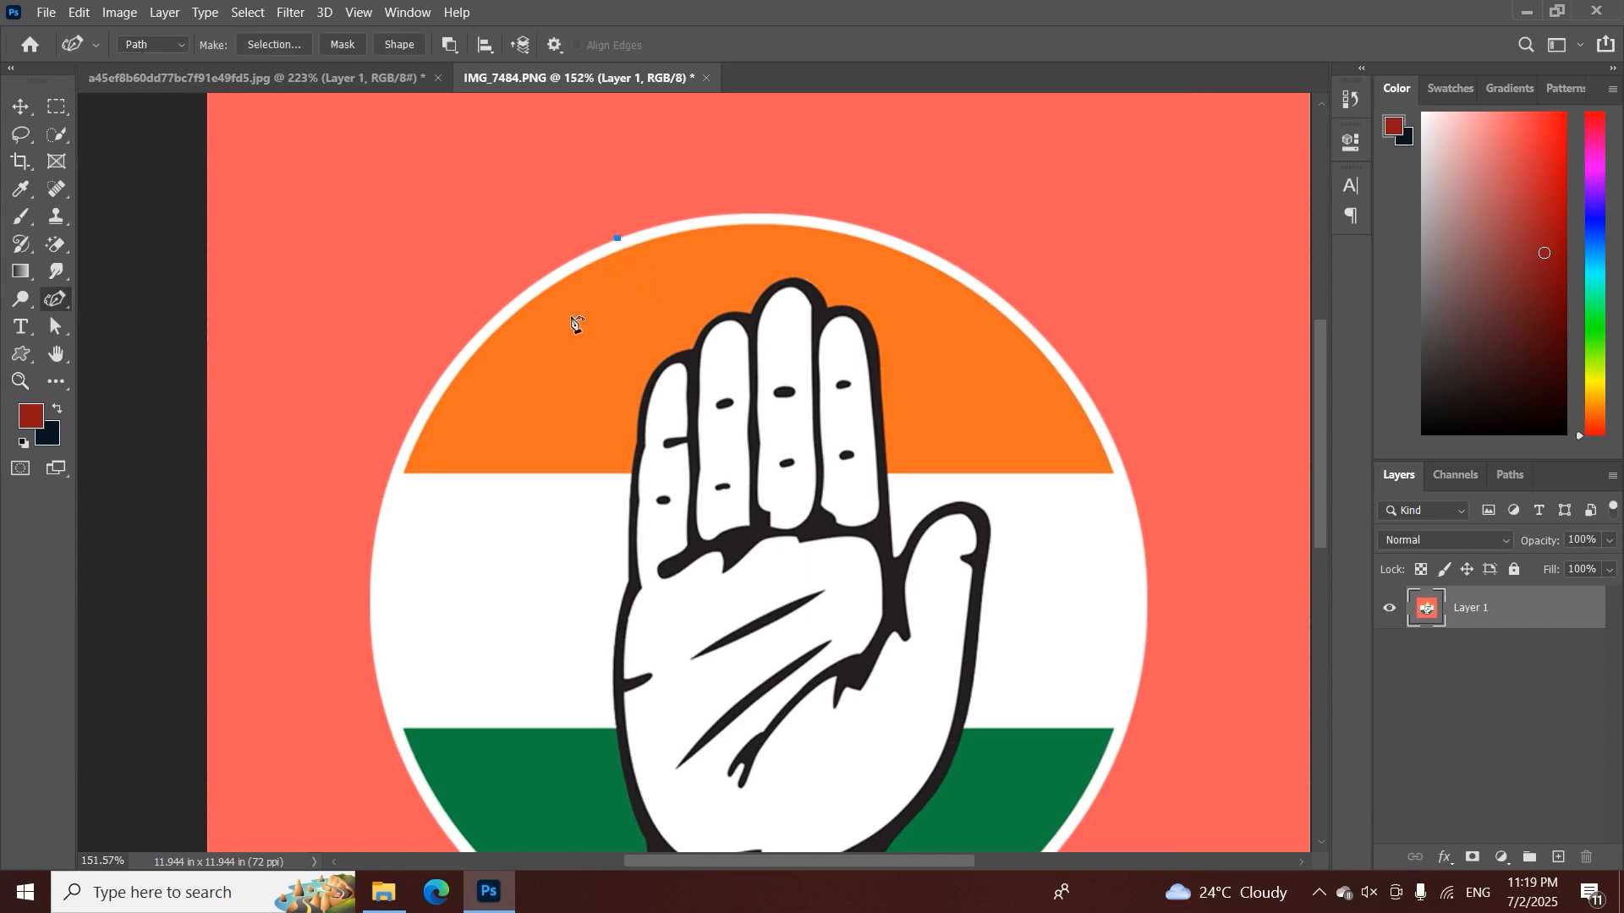
Try to trace the circle's left side down to its lowest edge with two widely spaced Curvature Pen points
click(396, 741)
scroll(450, 580, down, 3)
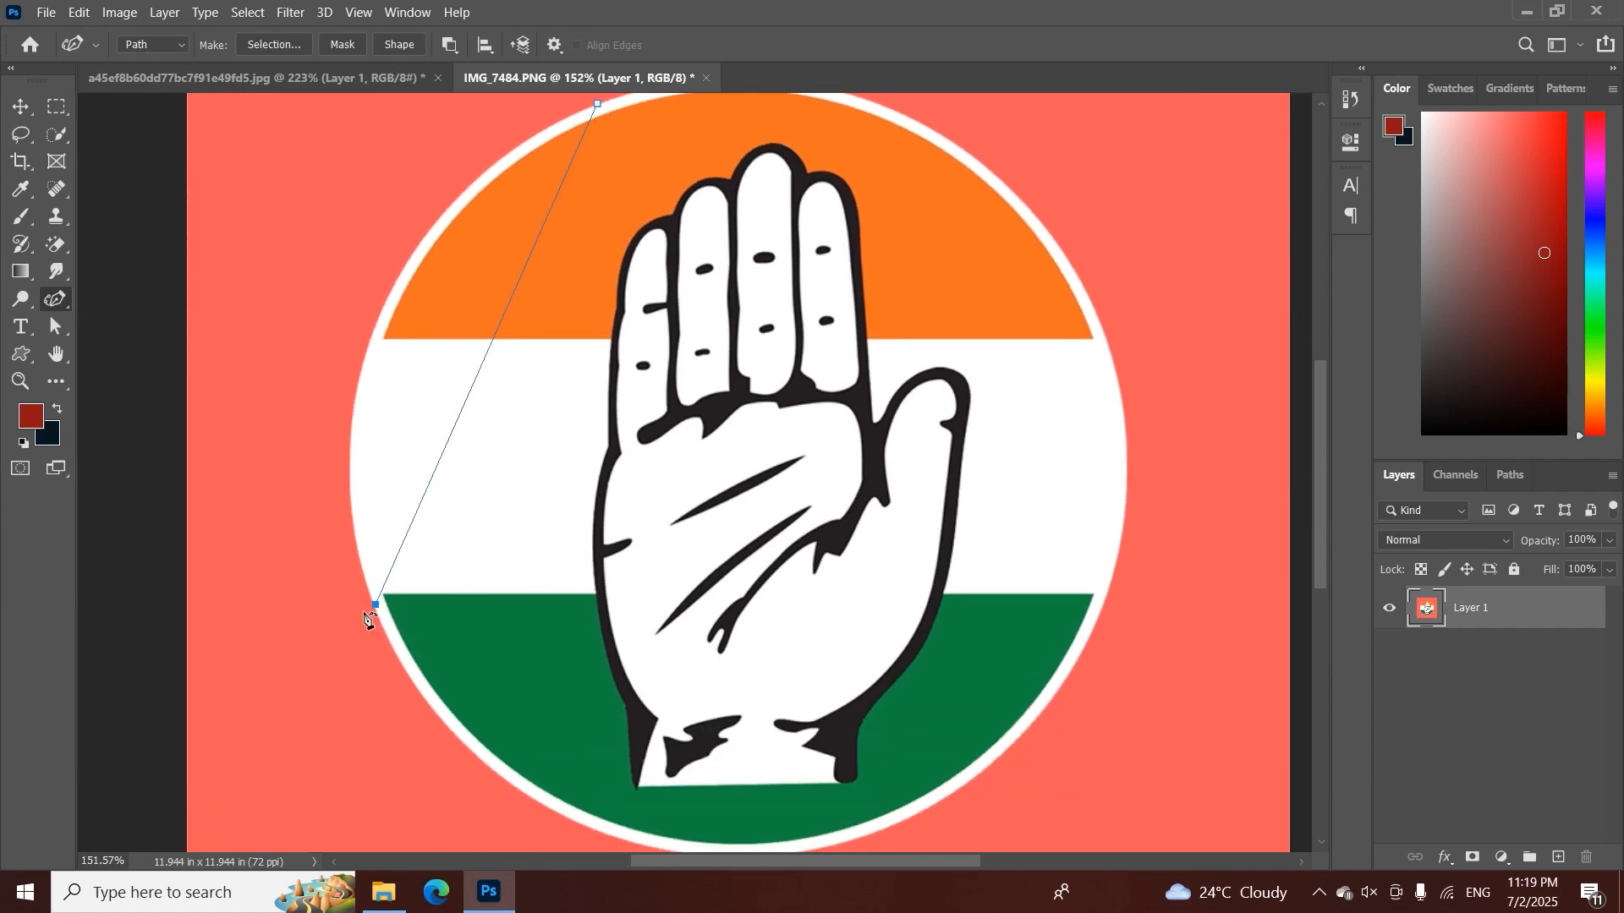
scroll(677, 749, down, 1)
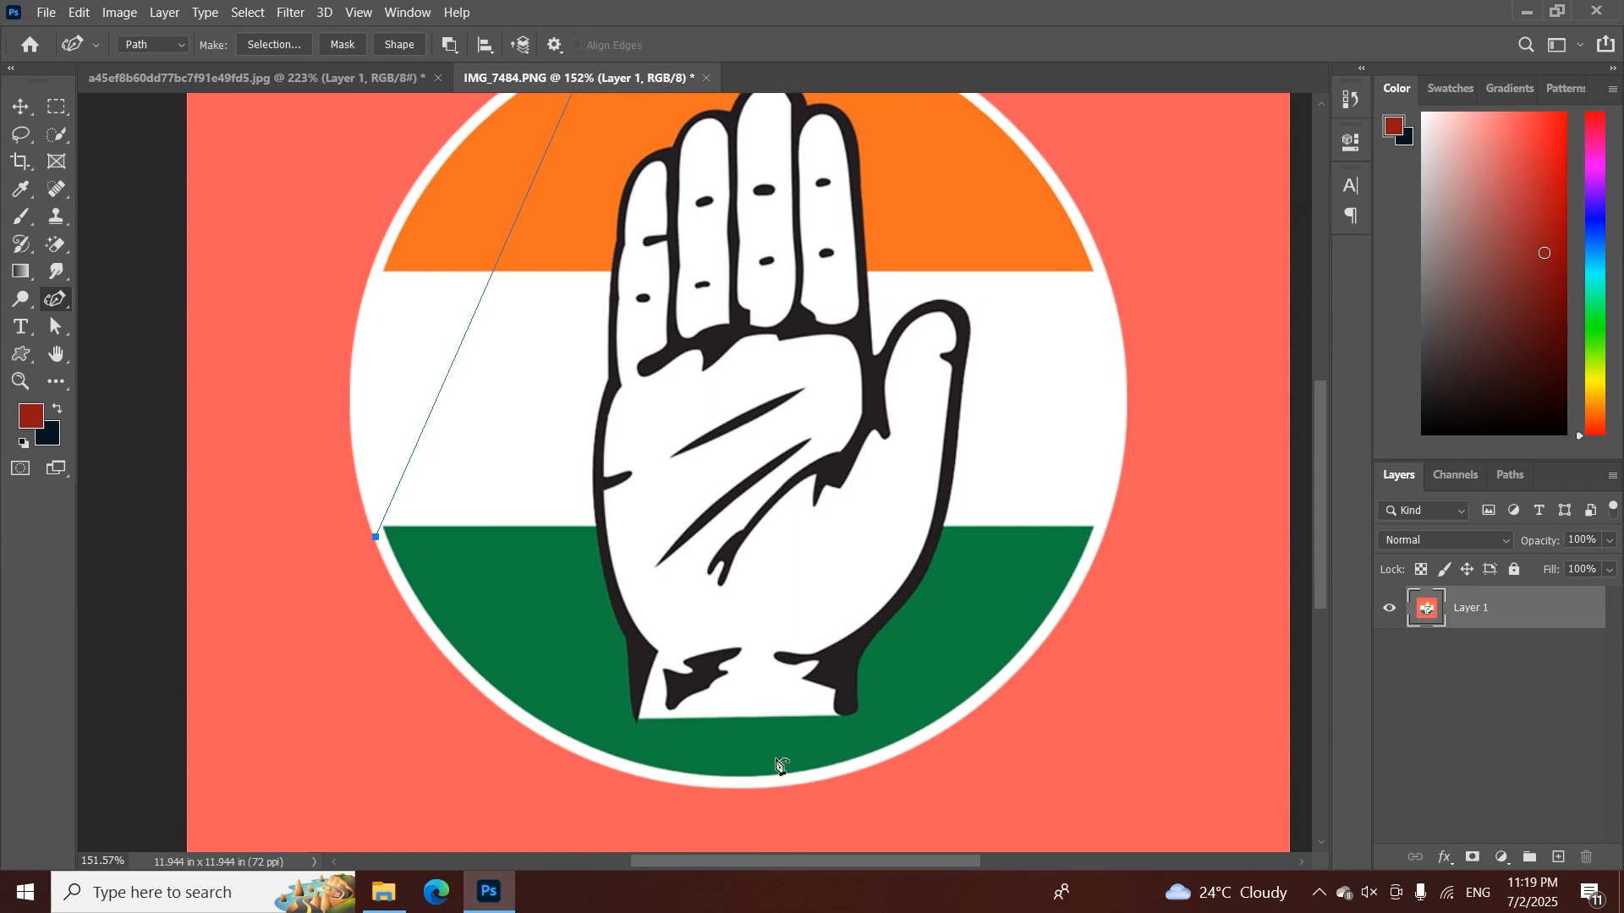
click(773, 789)
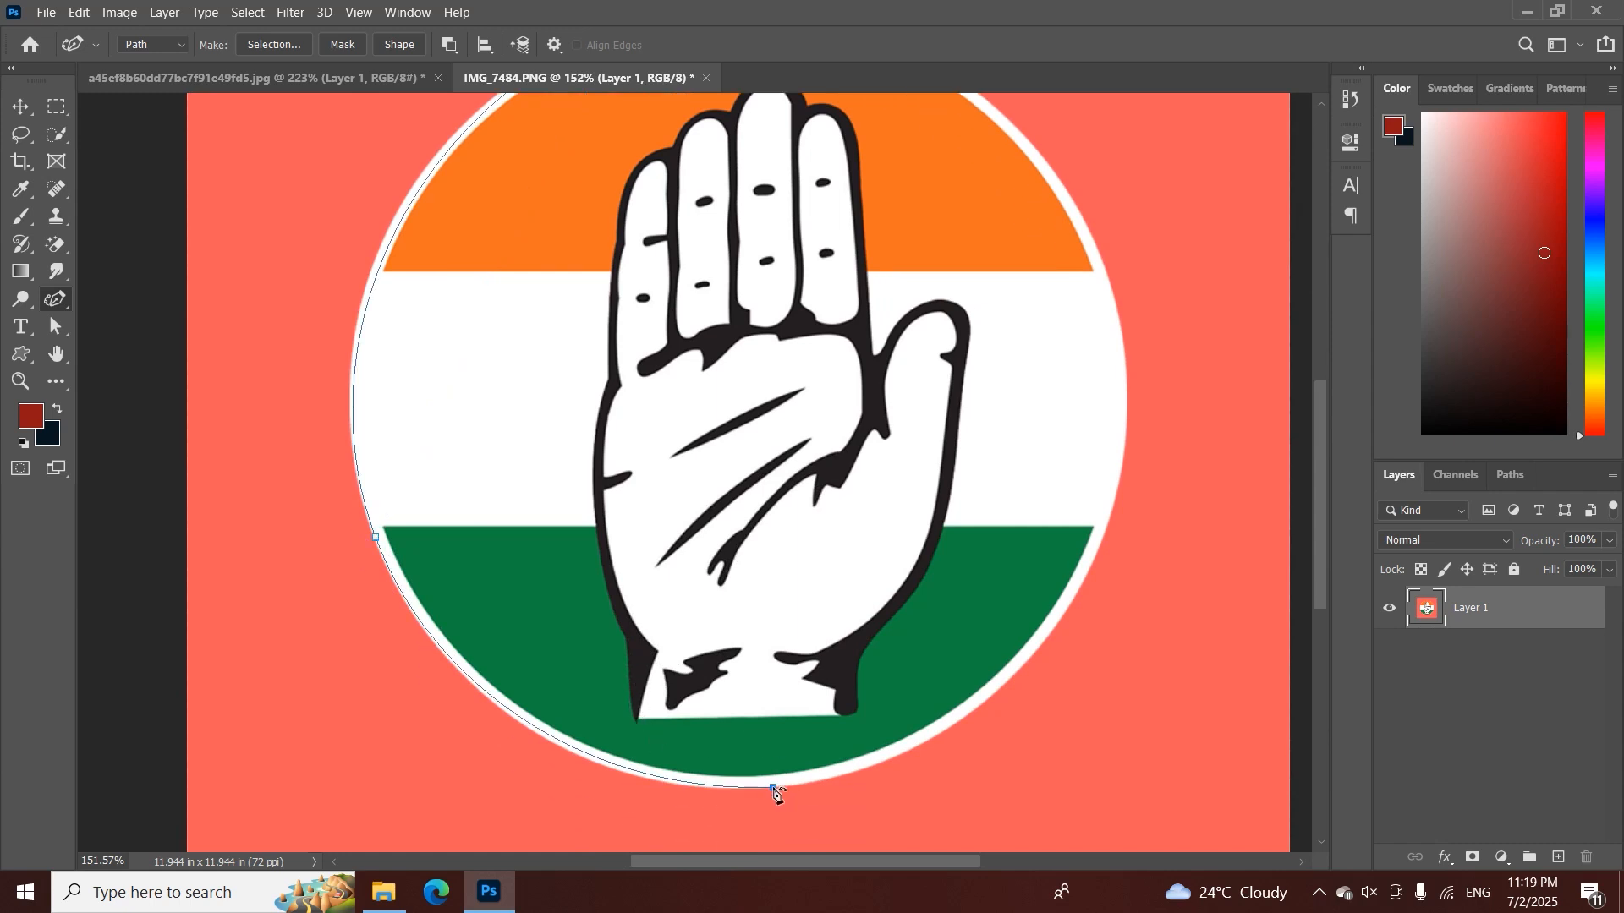
scroll(472, 362, up, 3)
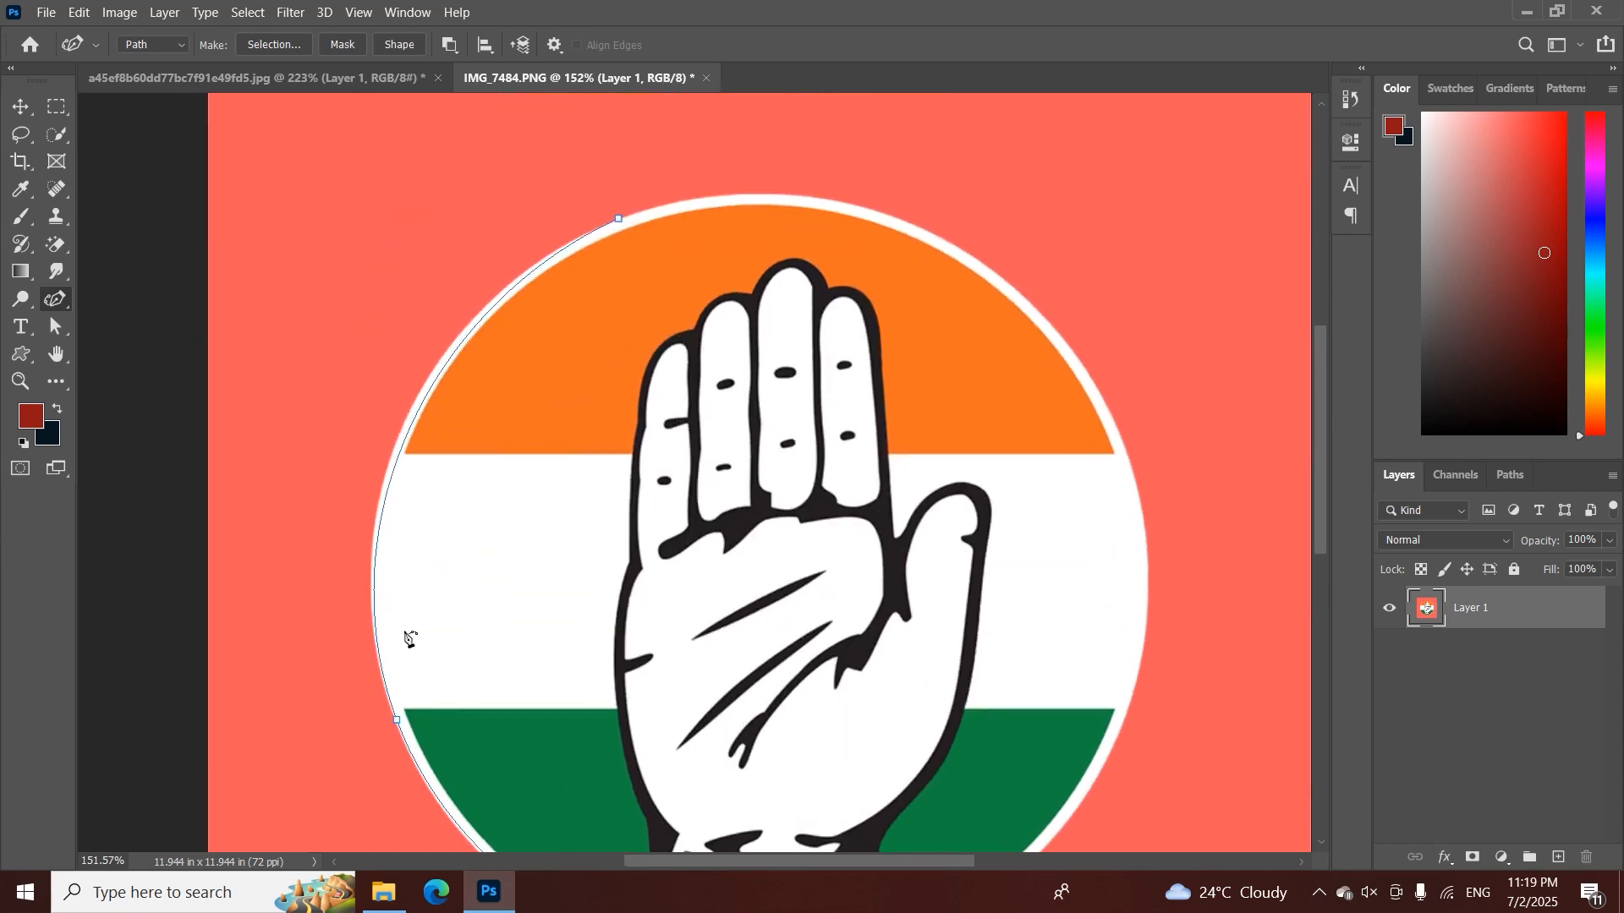
key(ctrl+z)
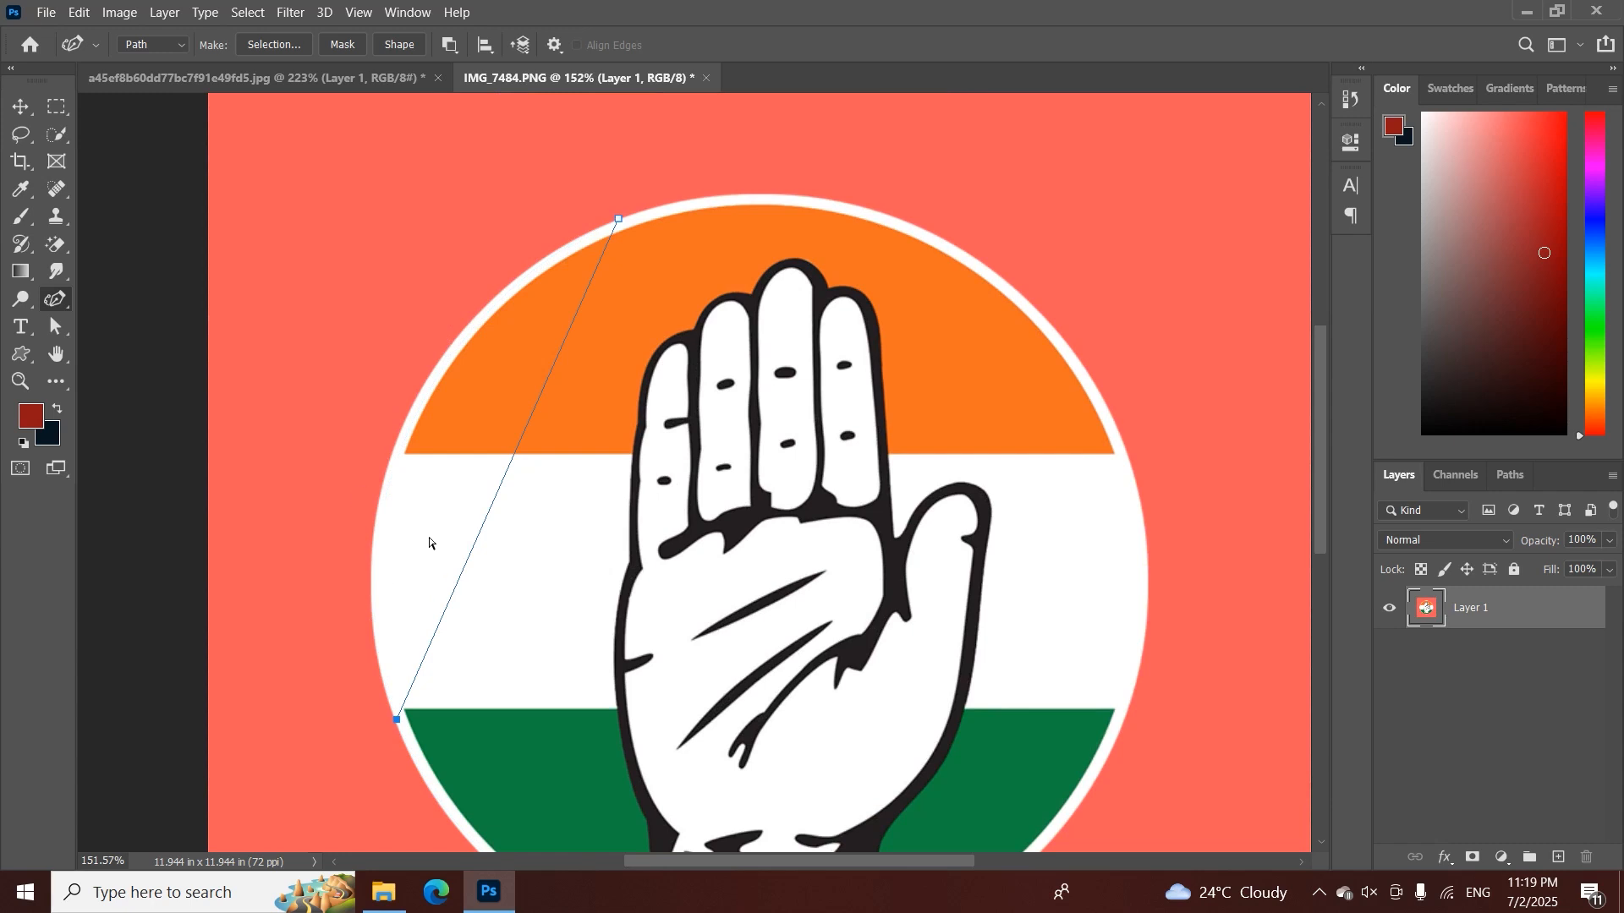
key(ctrl+z)
Continue the curvature path down the circle's left side and along its lower edge with more closely spaced points
drag(490, 569, 526, 482)
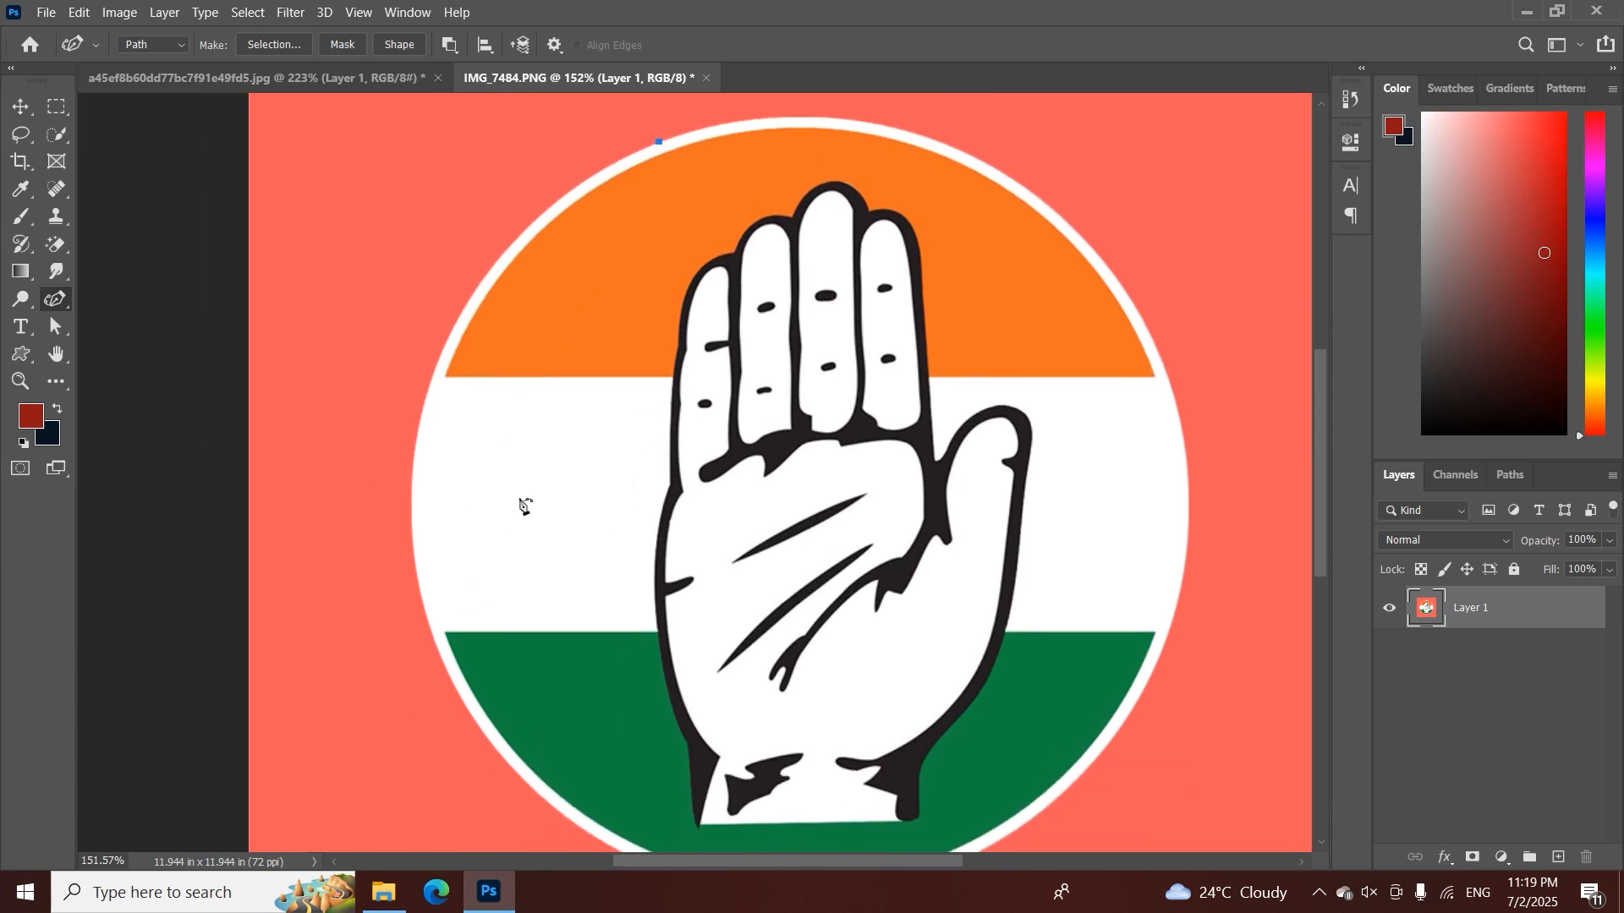
click(411, 479)
drag(487, 737, 403, 583)
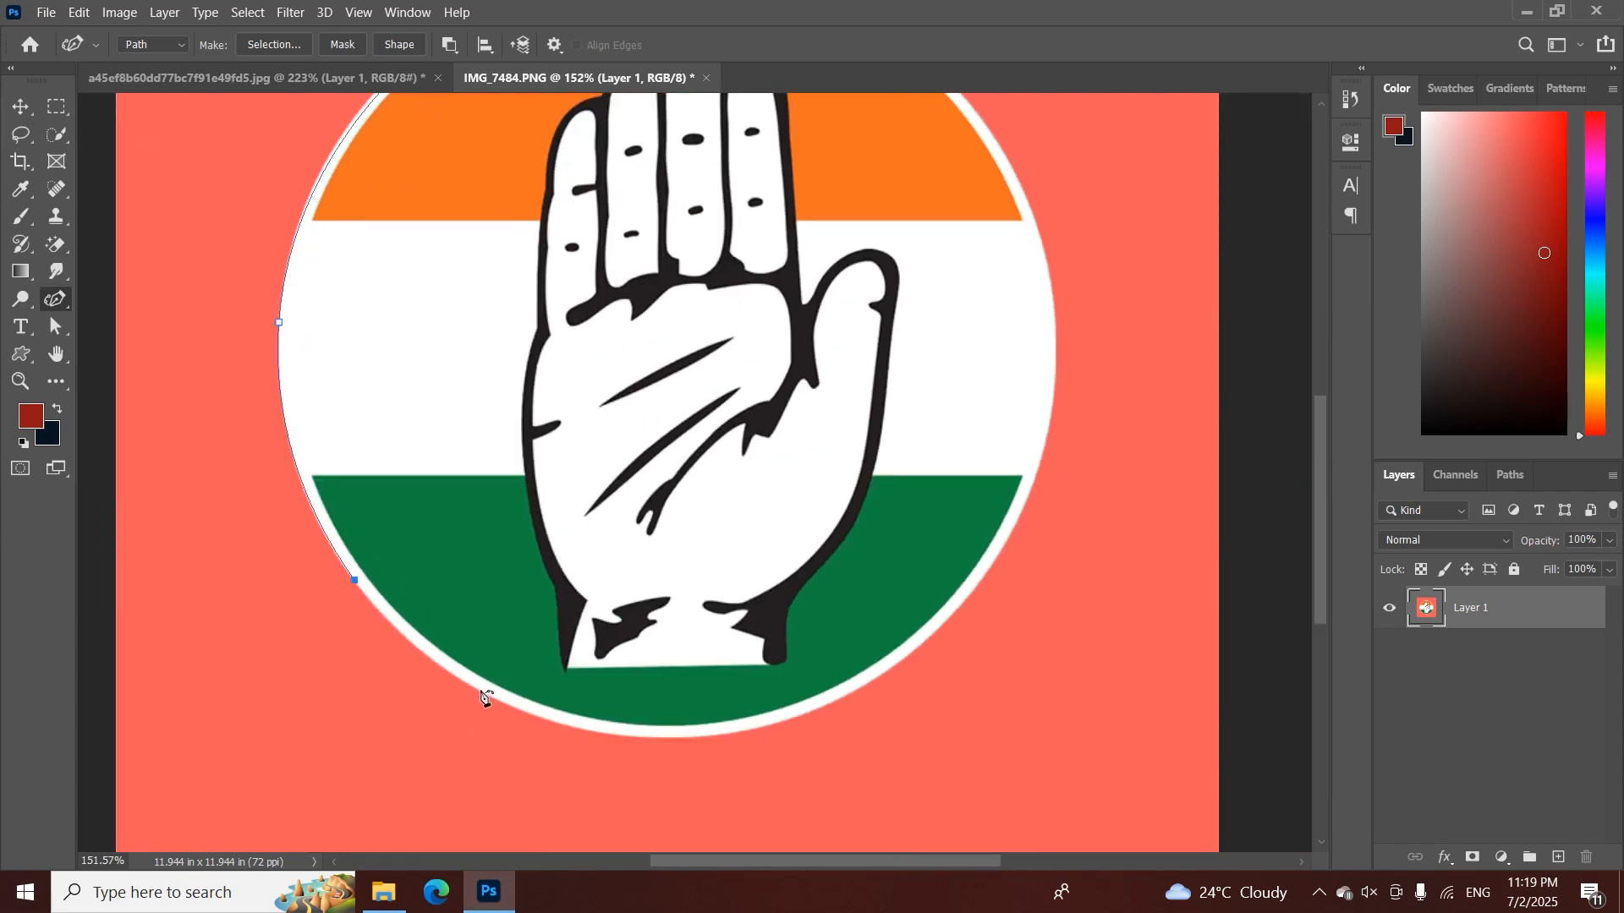
click(579, 728)
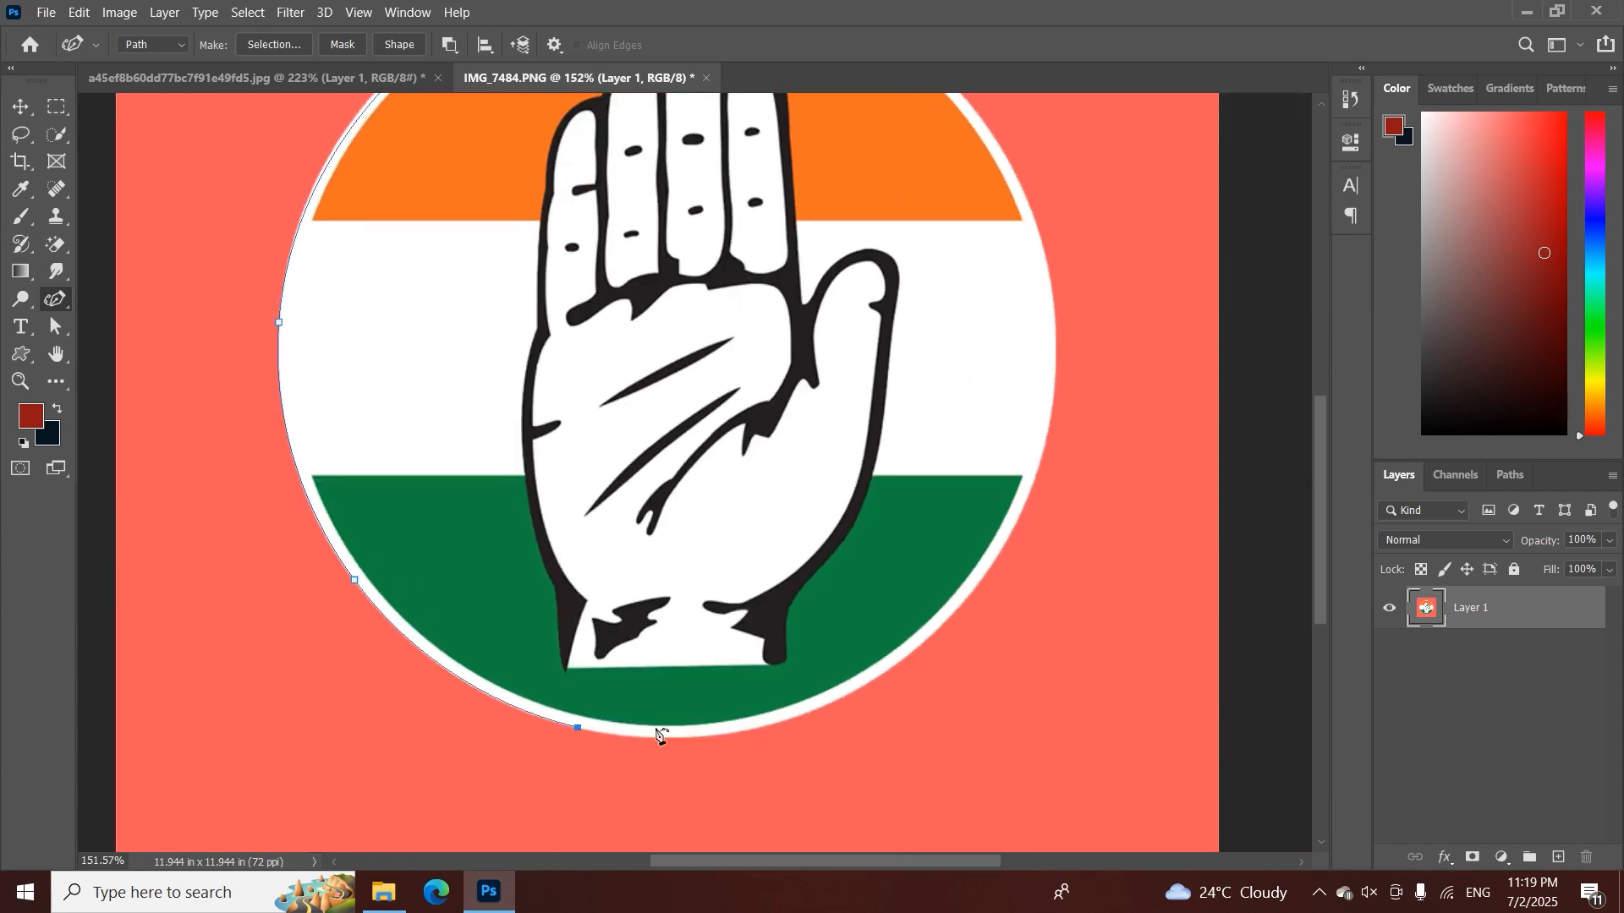
click(945, 625)
Continue the curvature path up the circle's right side and over its upper edge, closing it at the starting point
scroll(999, 569, up, 1)
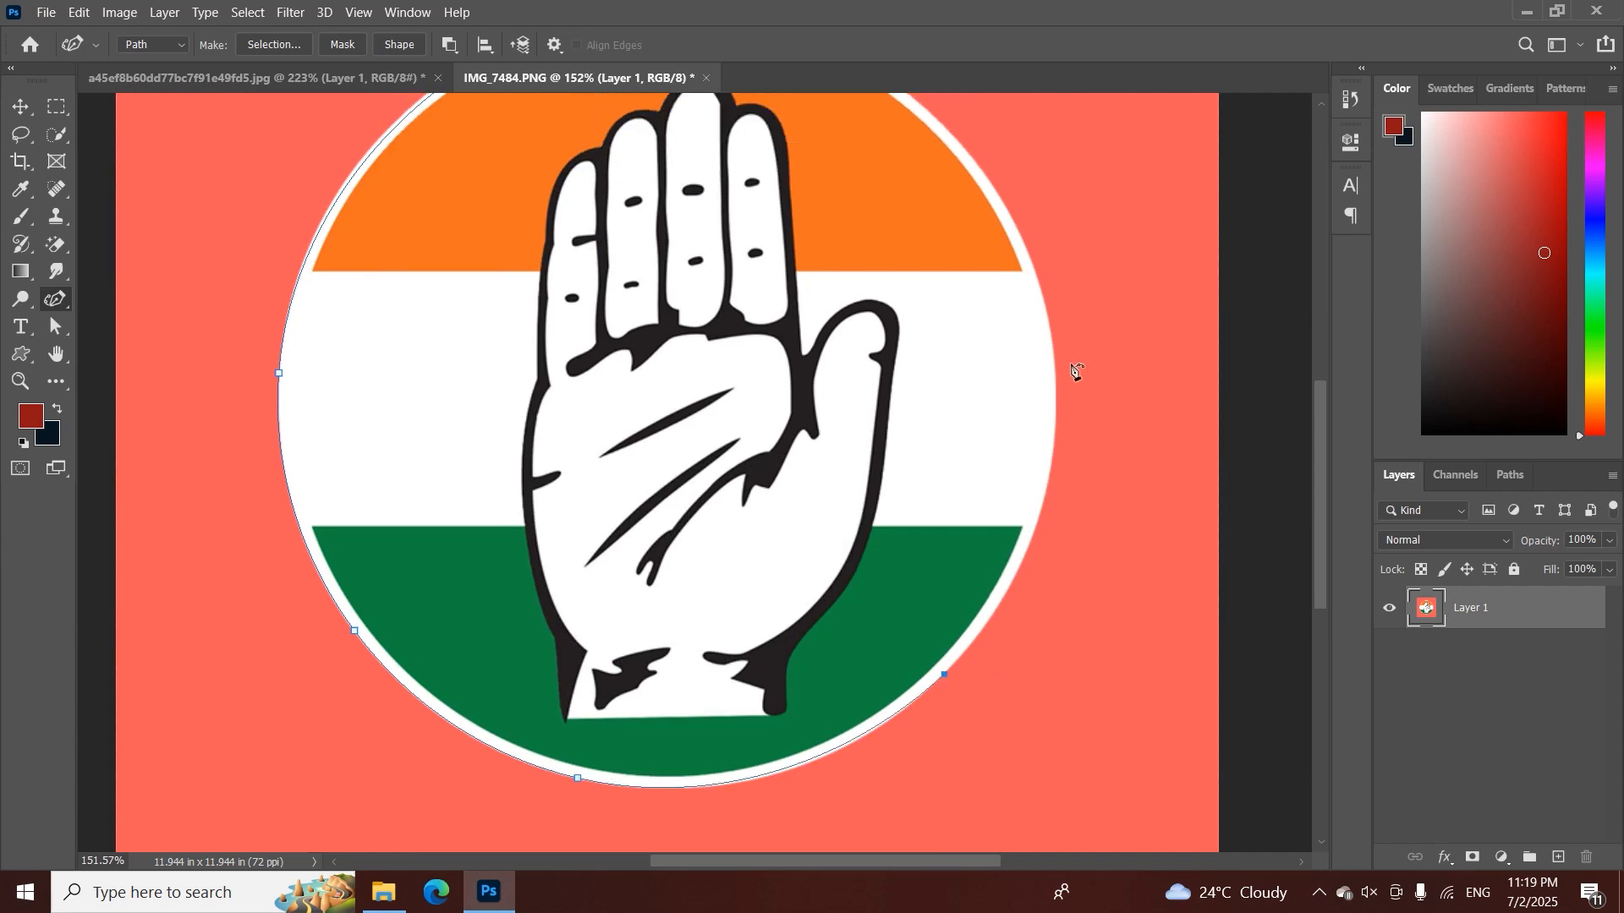
click(1053, 340)
drag(1051, 347, 1046, 652)
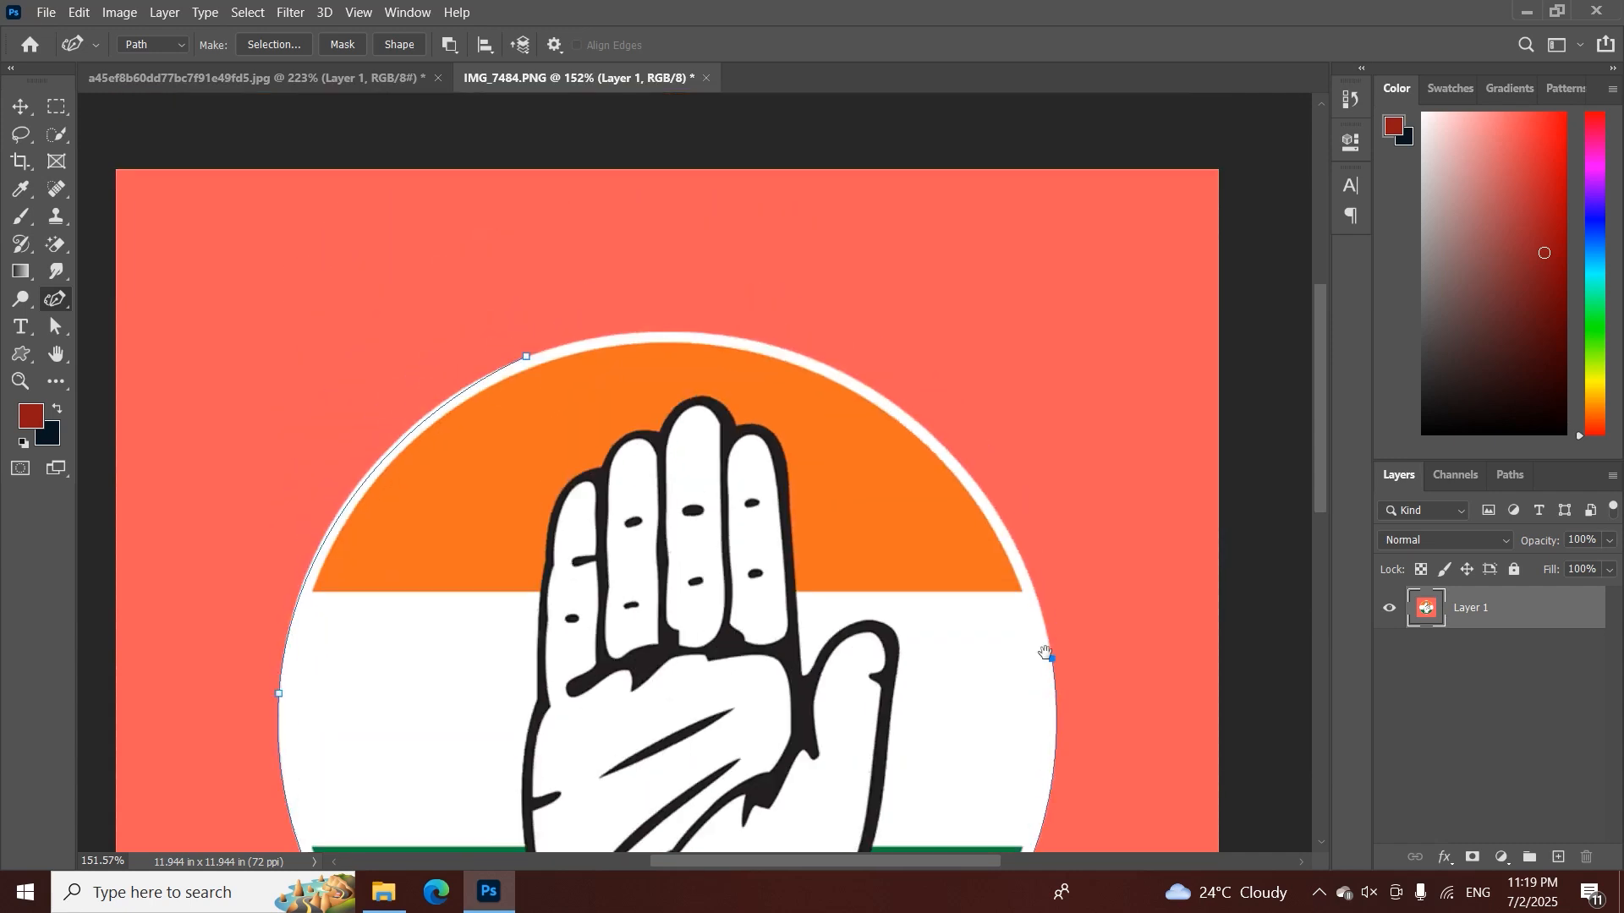
click(898, 403)
key(ctrl+z)
click(866, 386)
click(629, 334)
key(alt+space)
drag(584, 408, 530, 407)
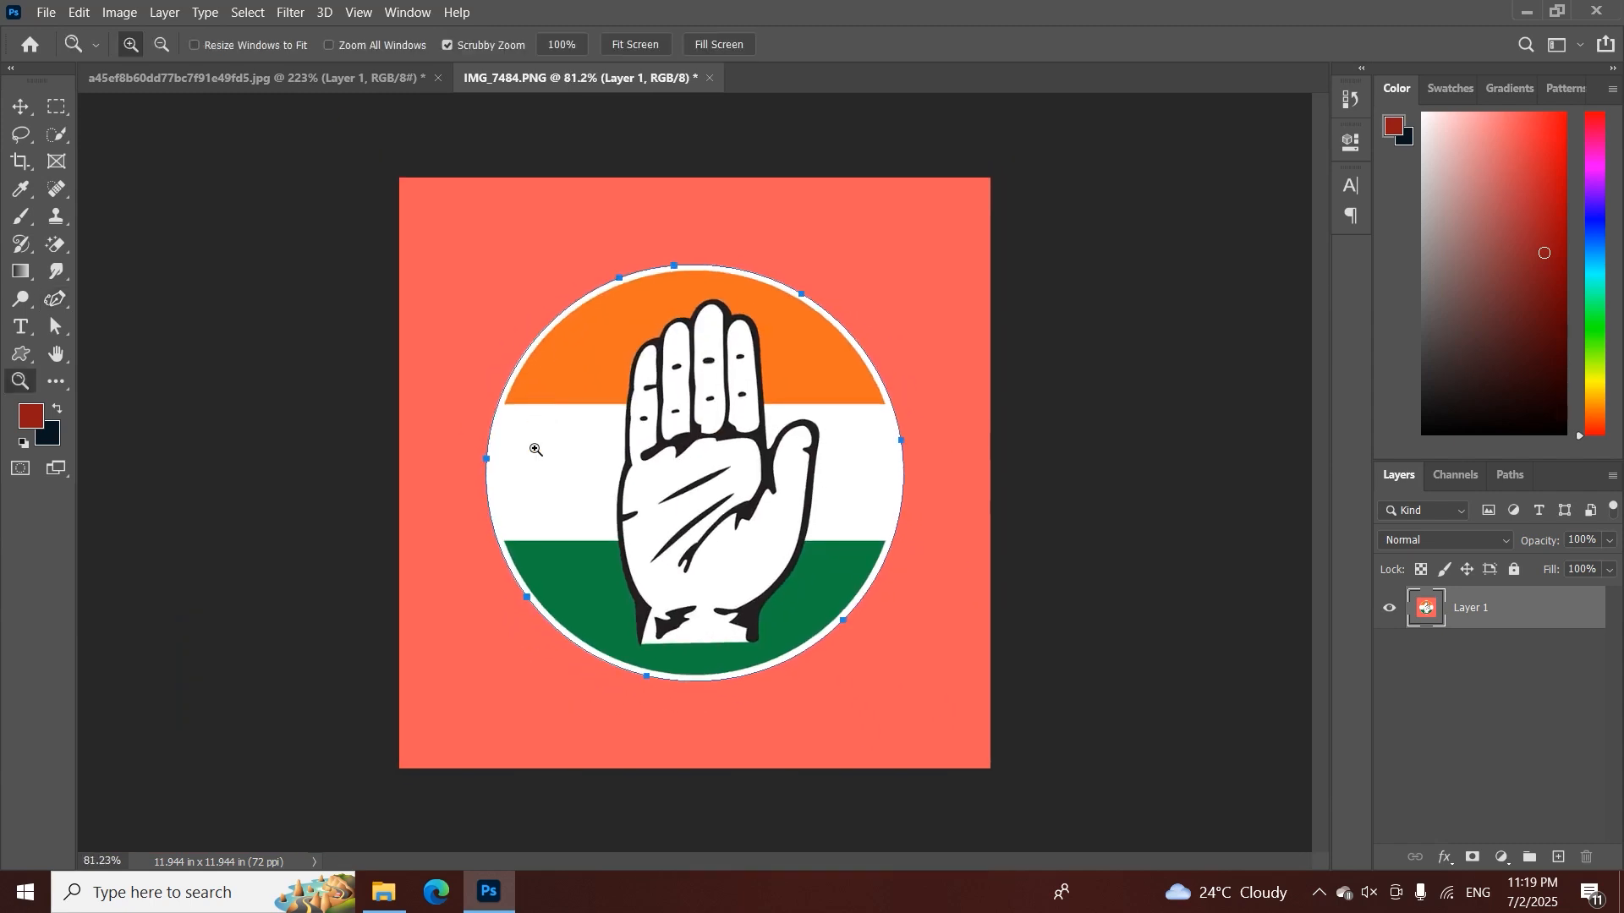
drag(531, 478, 565, 483)
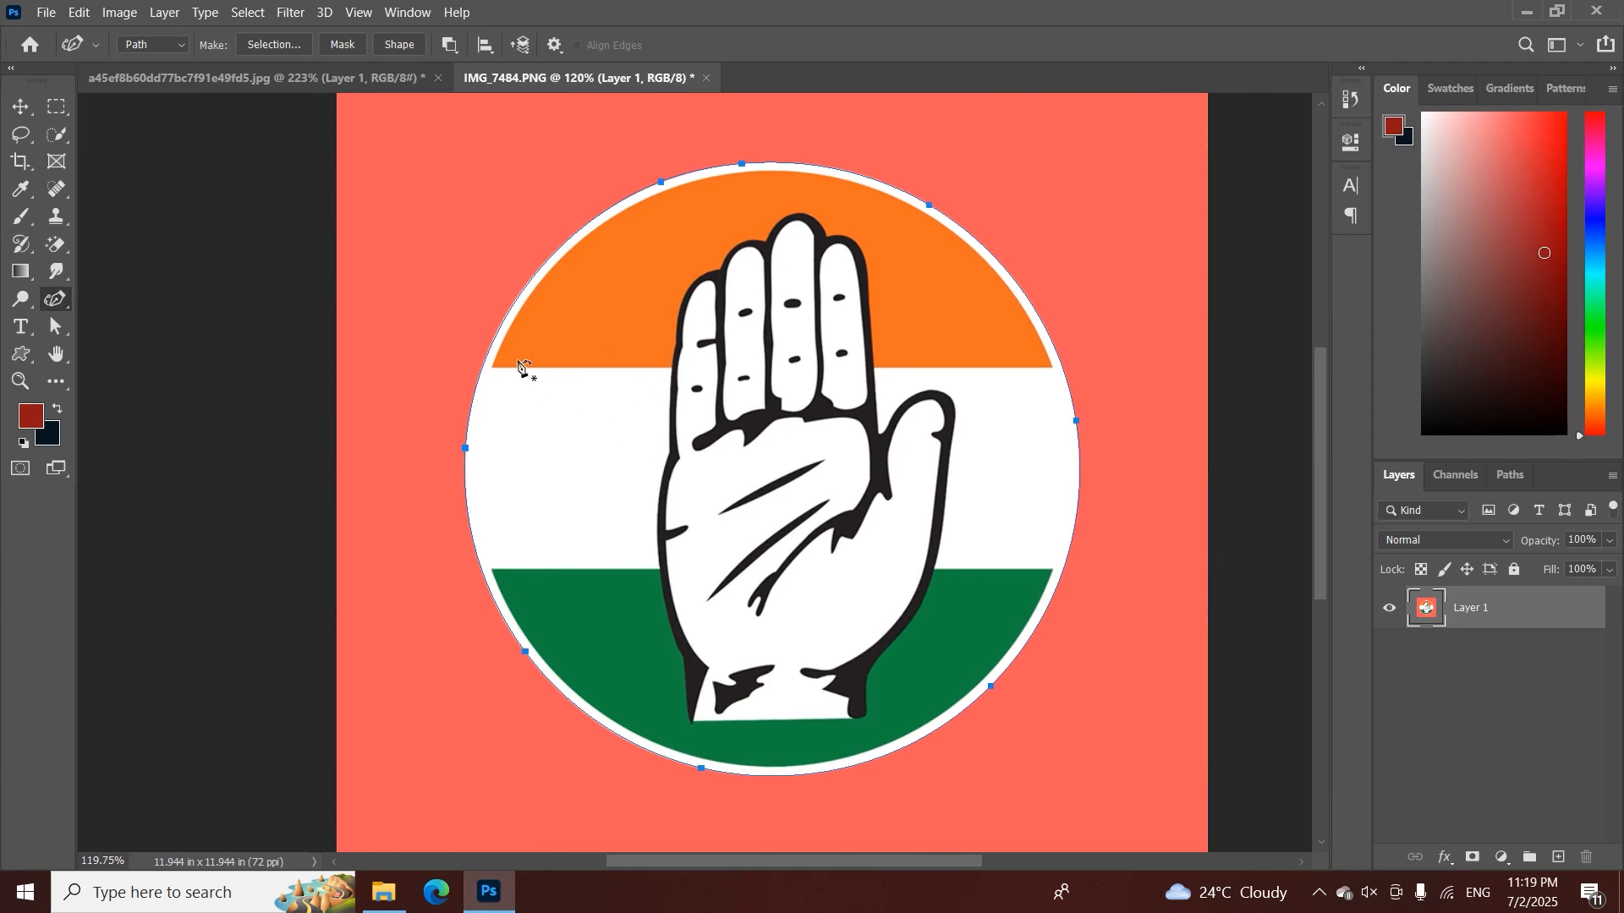
Convert the closed circle path into a new anti-aliased selection with a 0.1-pixel feather radius
right_click(687, 360)
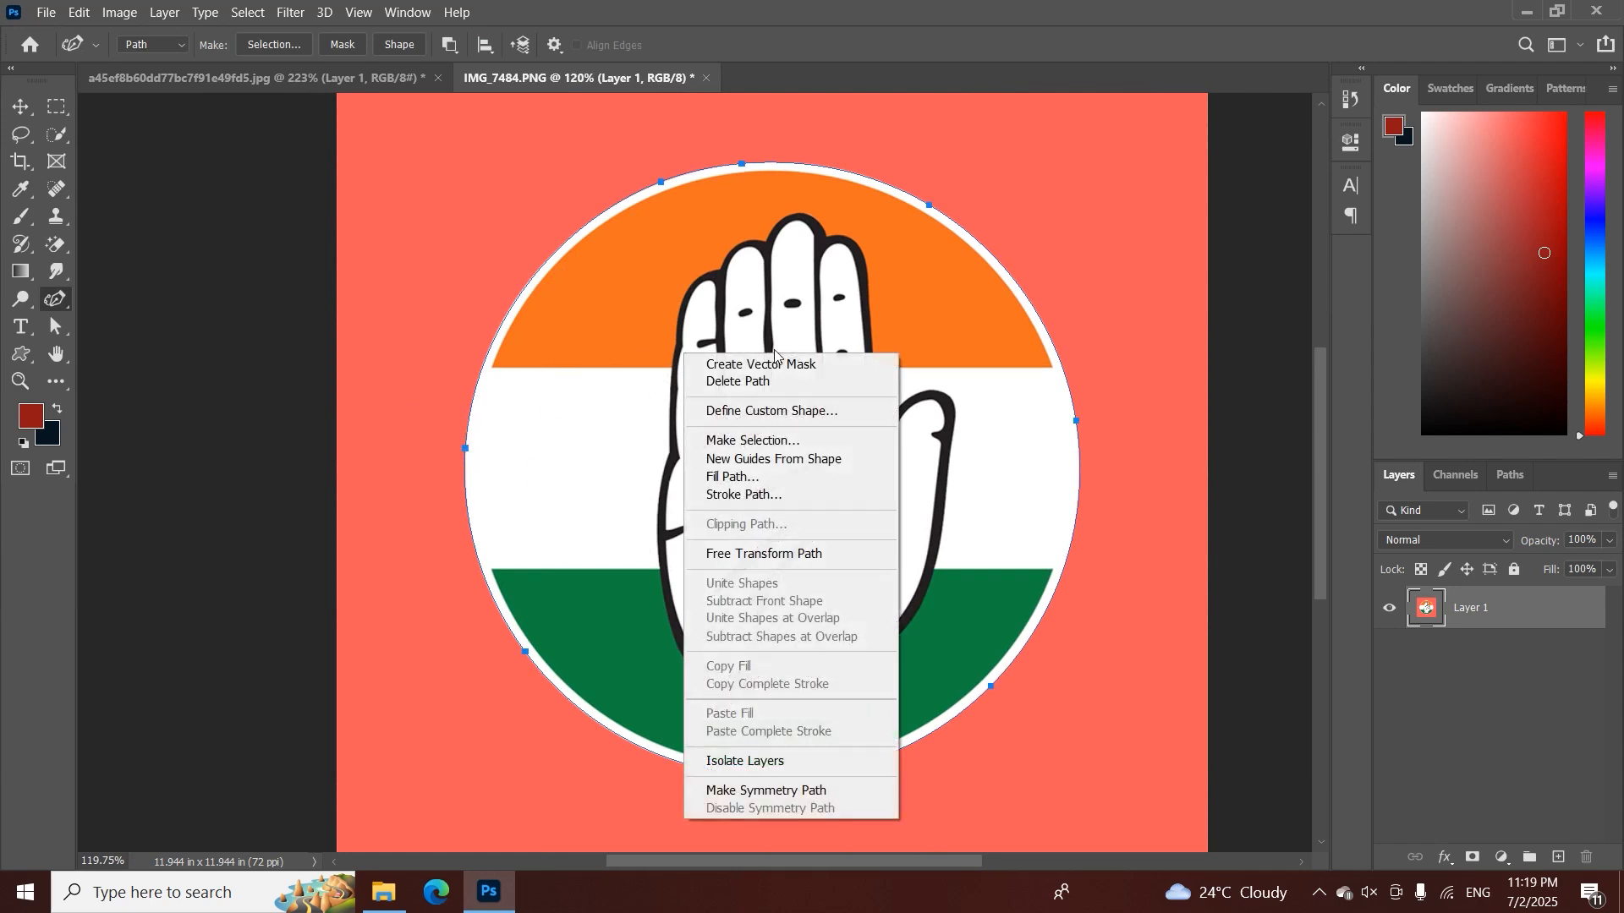
click(784, 448)
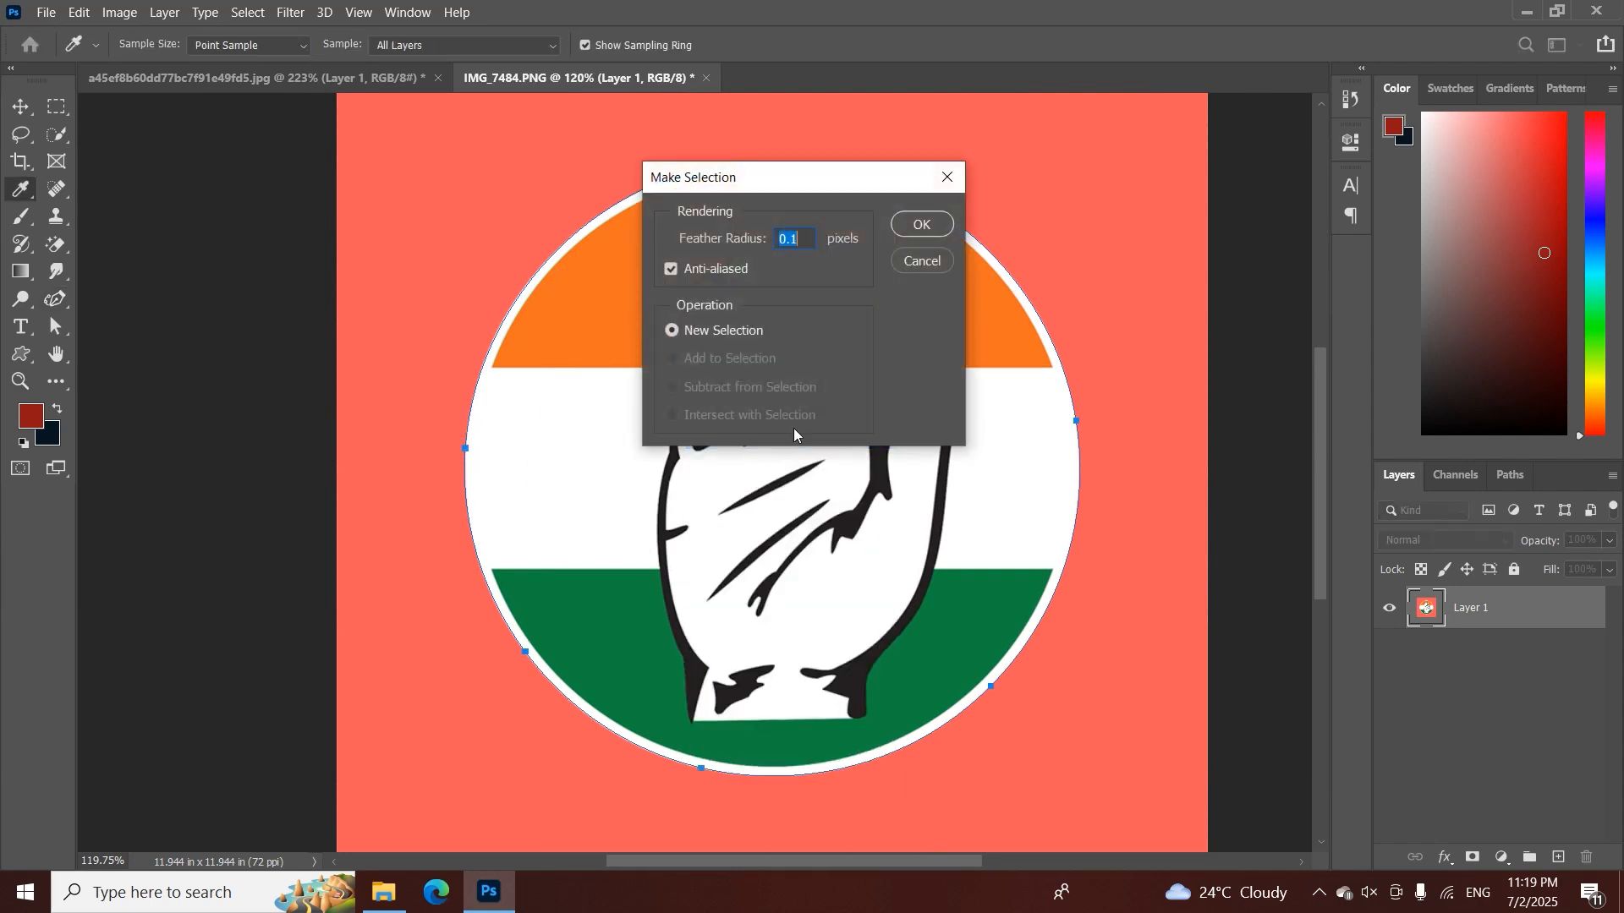
click(921, 226)
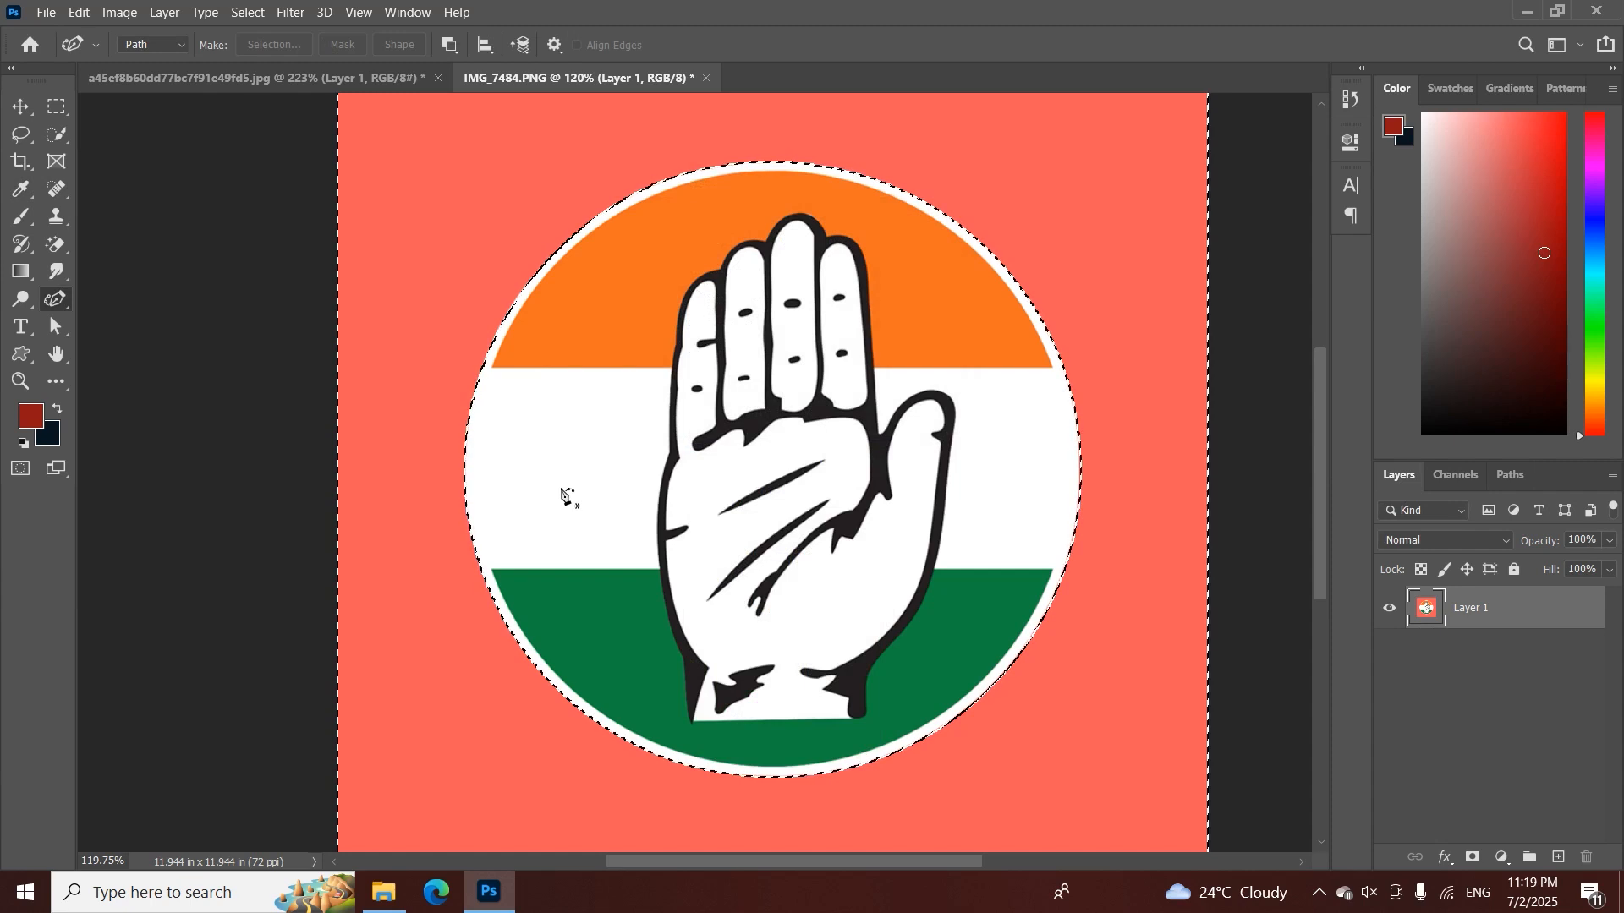
Try masking Layer 1 with the current selection and inverting the mask to keep the emblem
key(ctrl+minus)
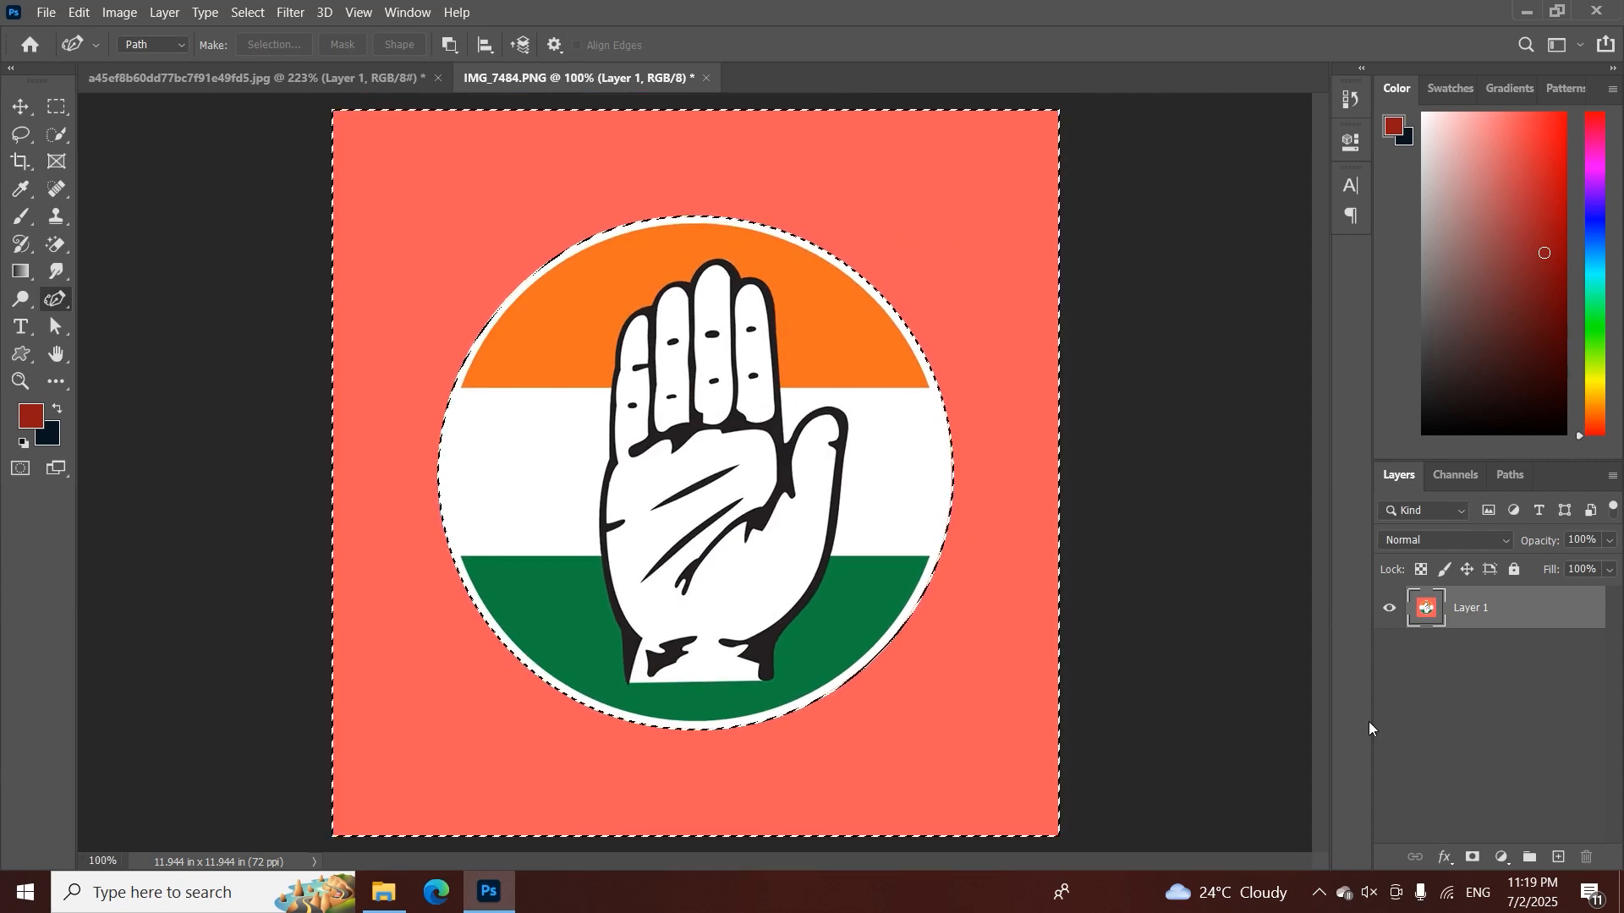
click(1473, 857)
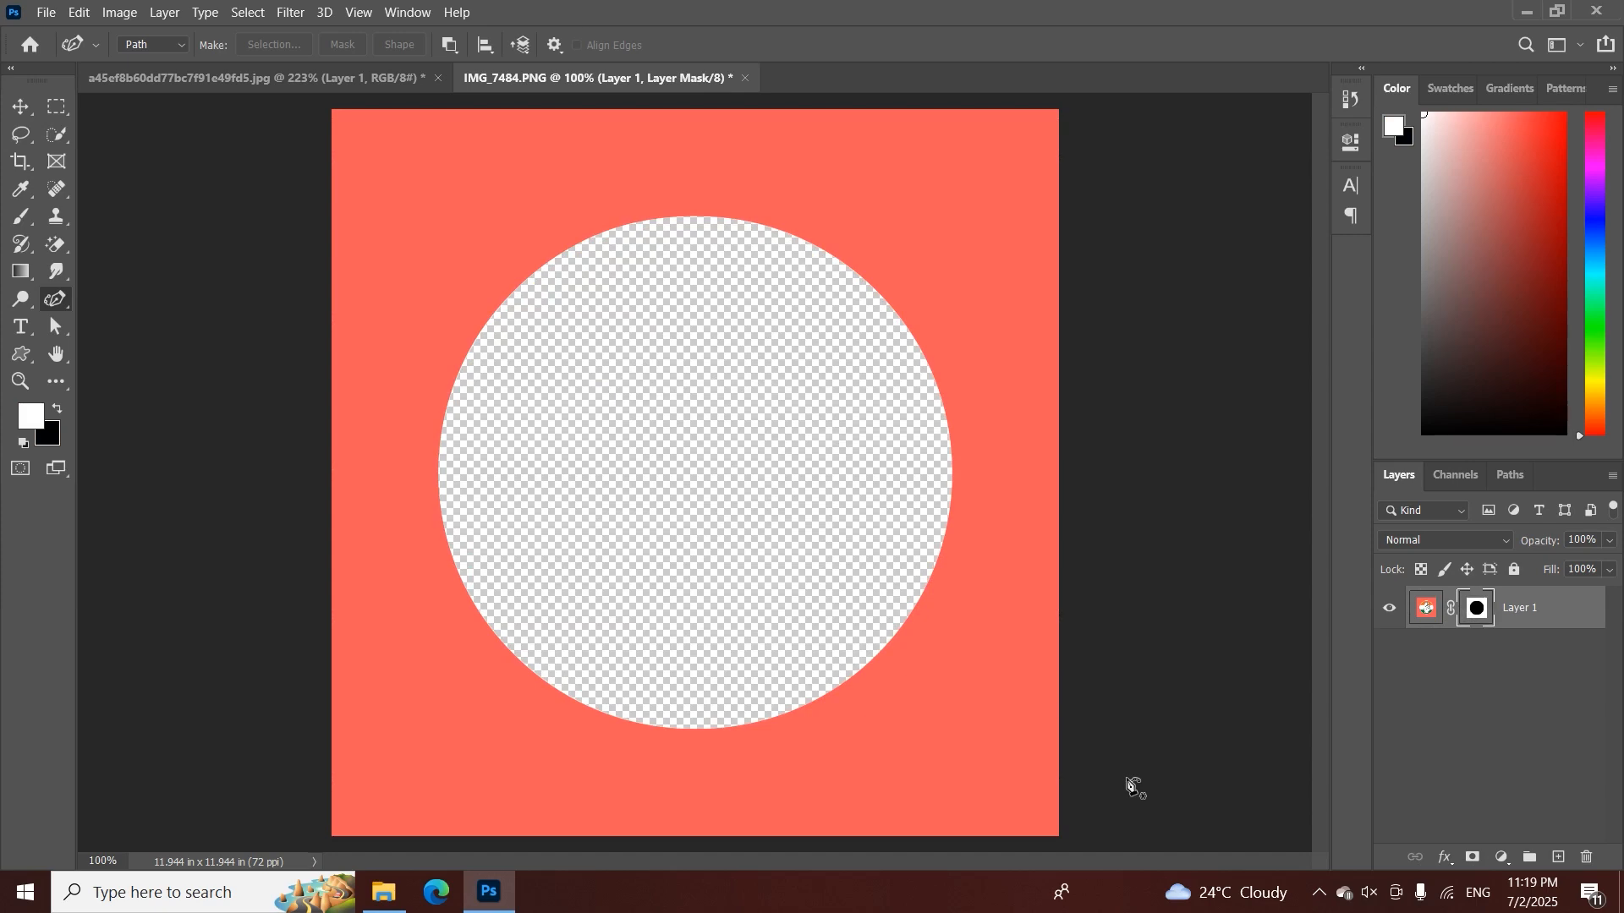
key(z)
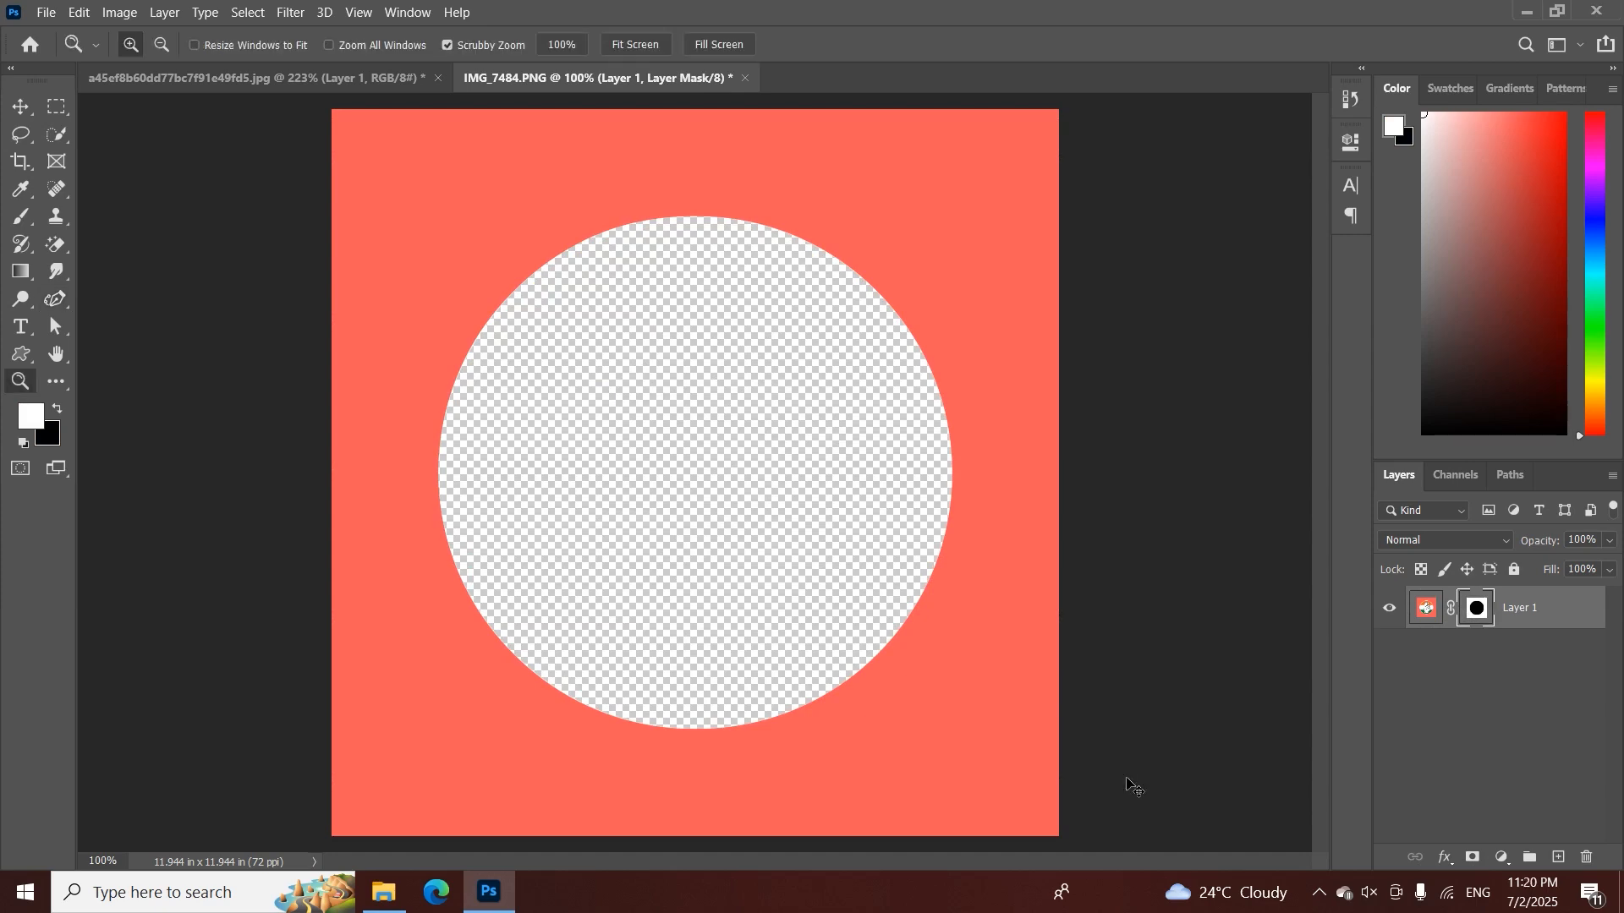
key(ctrl+z)
click(1473, 858)
key(ctrl+i)
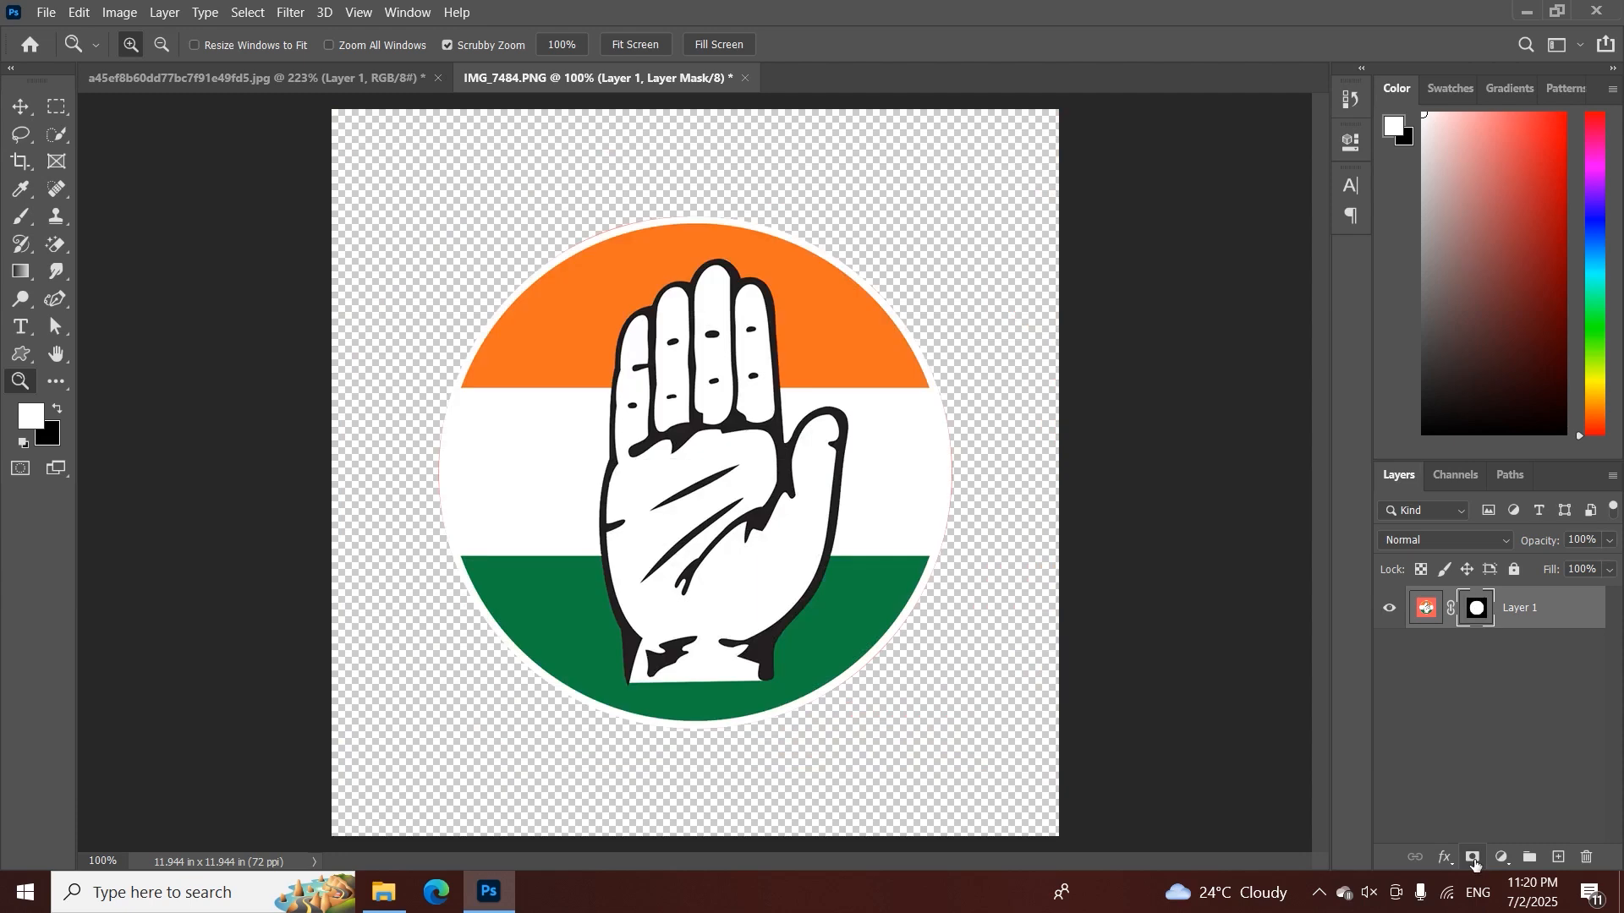
key(ctrl+z)
key(ctrl+z)
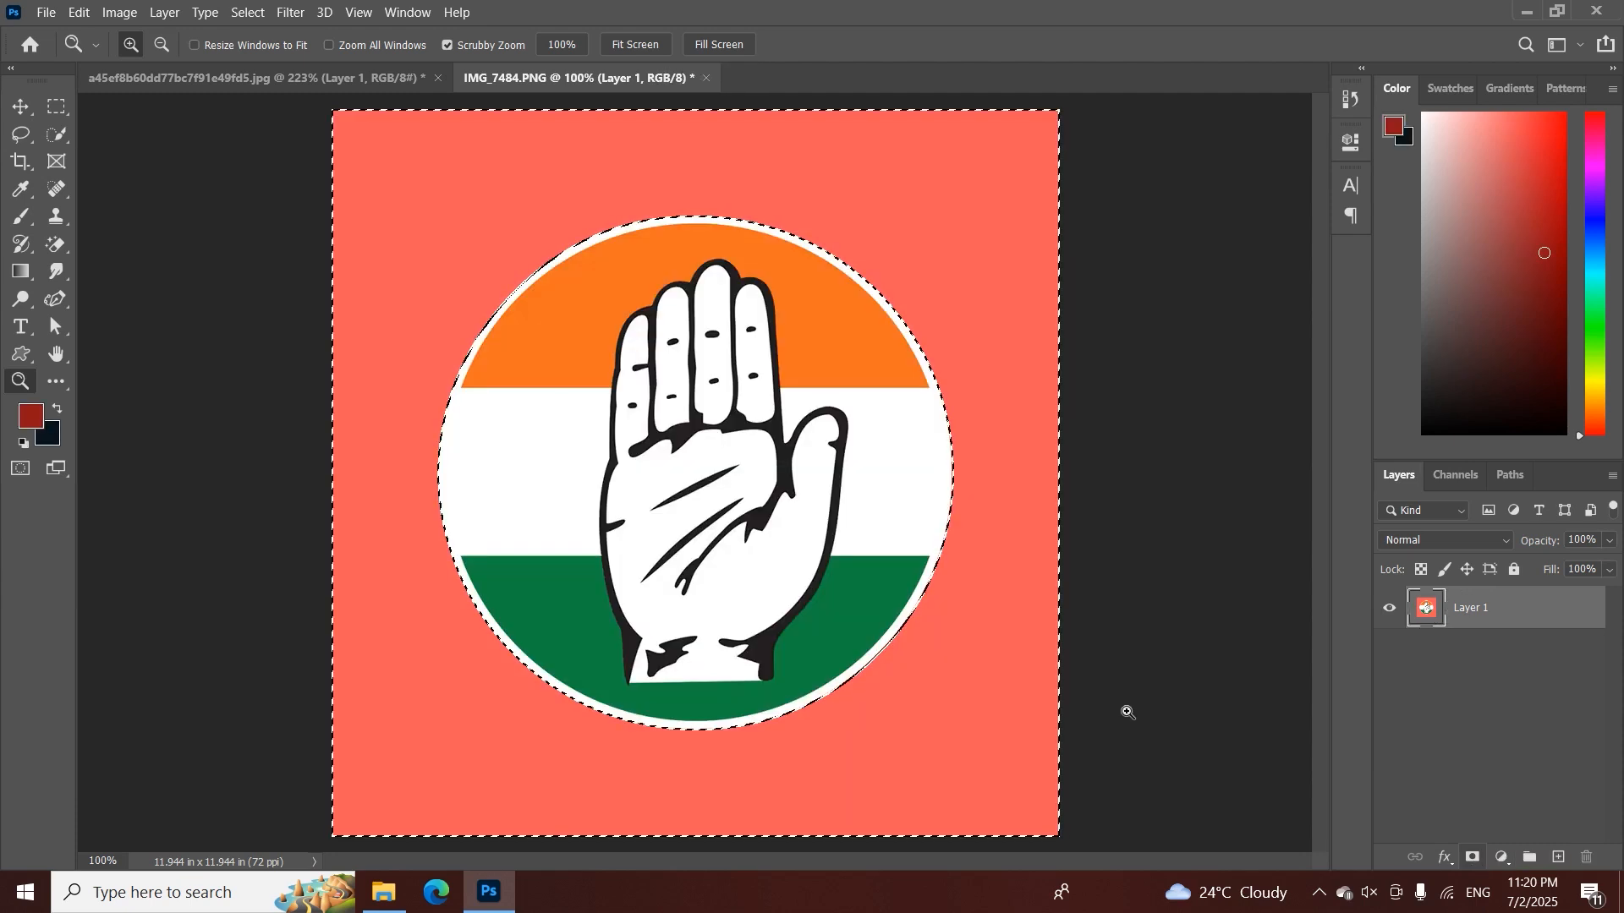
Invert the selection so it covers the emblem's circle and add it as a layer mask on Layer 1
click(248, 12)
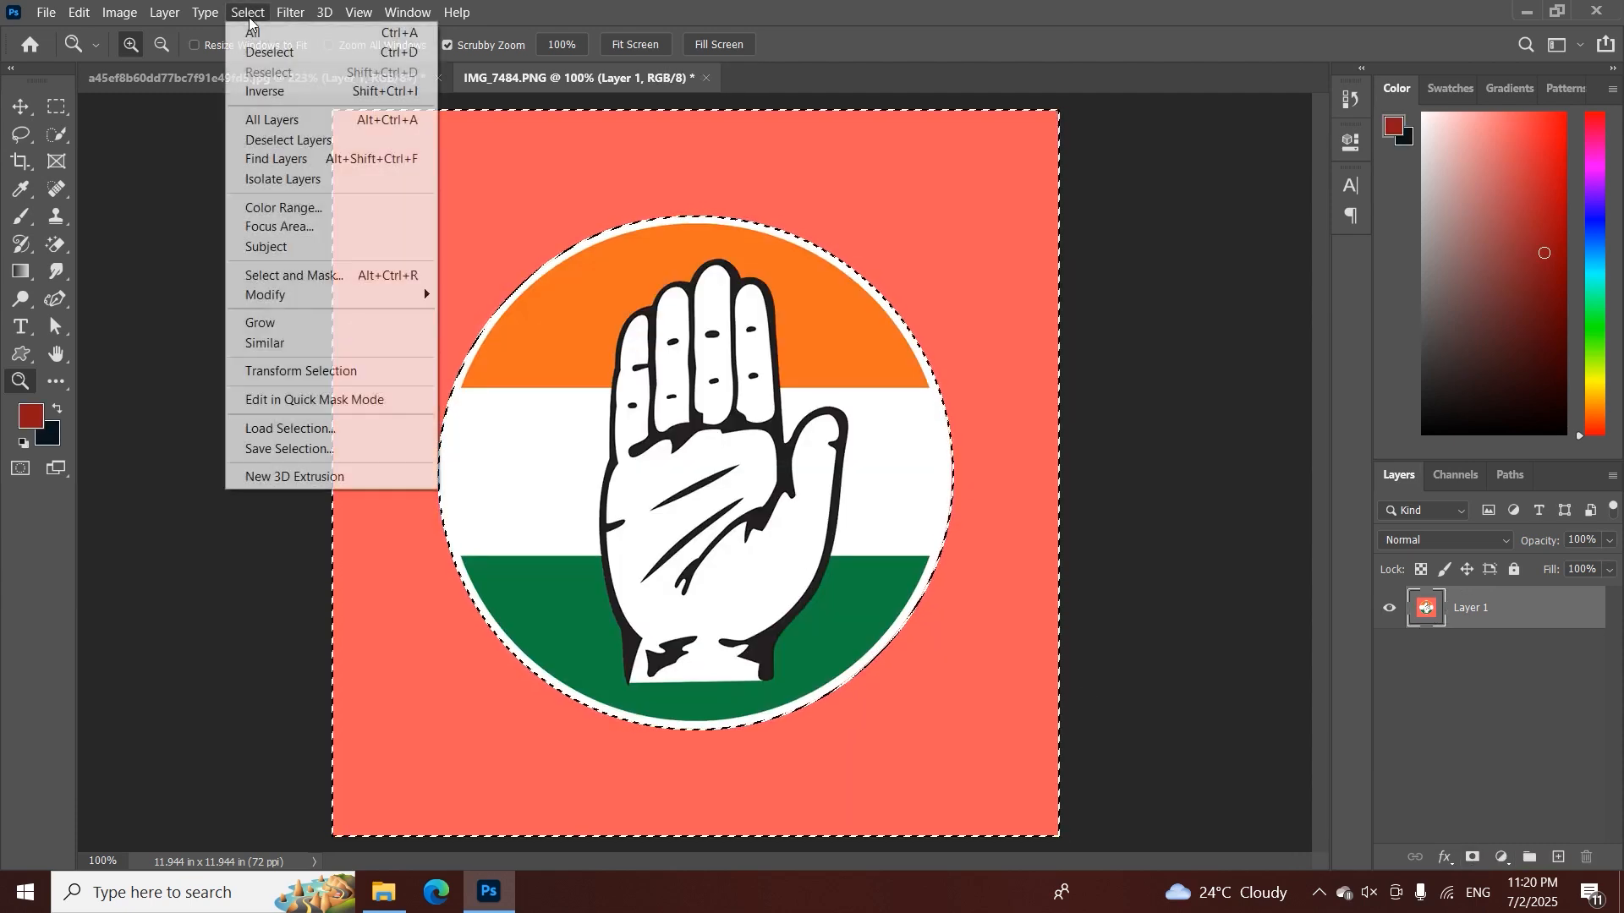
click(262, 93)
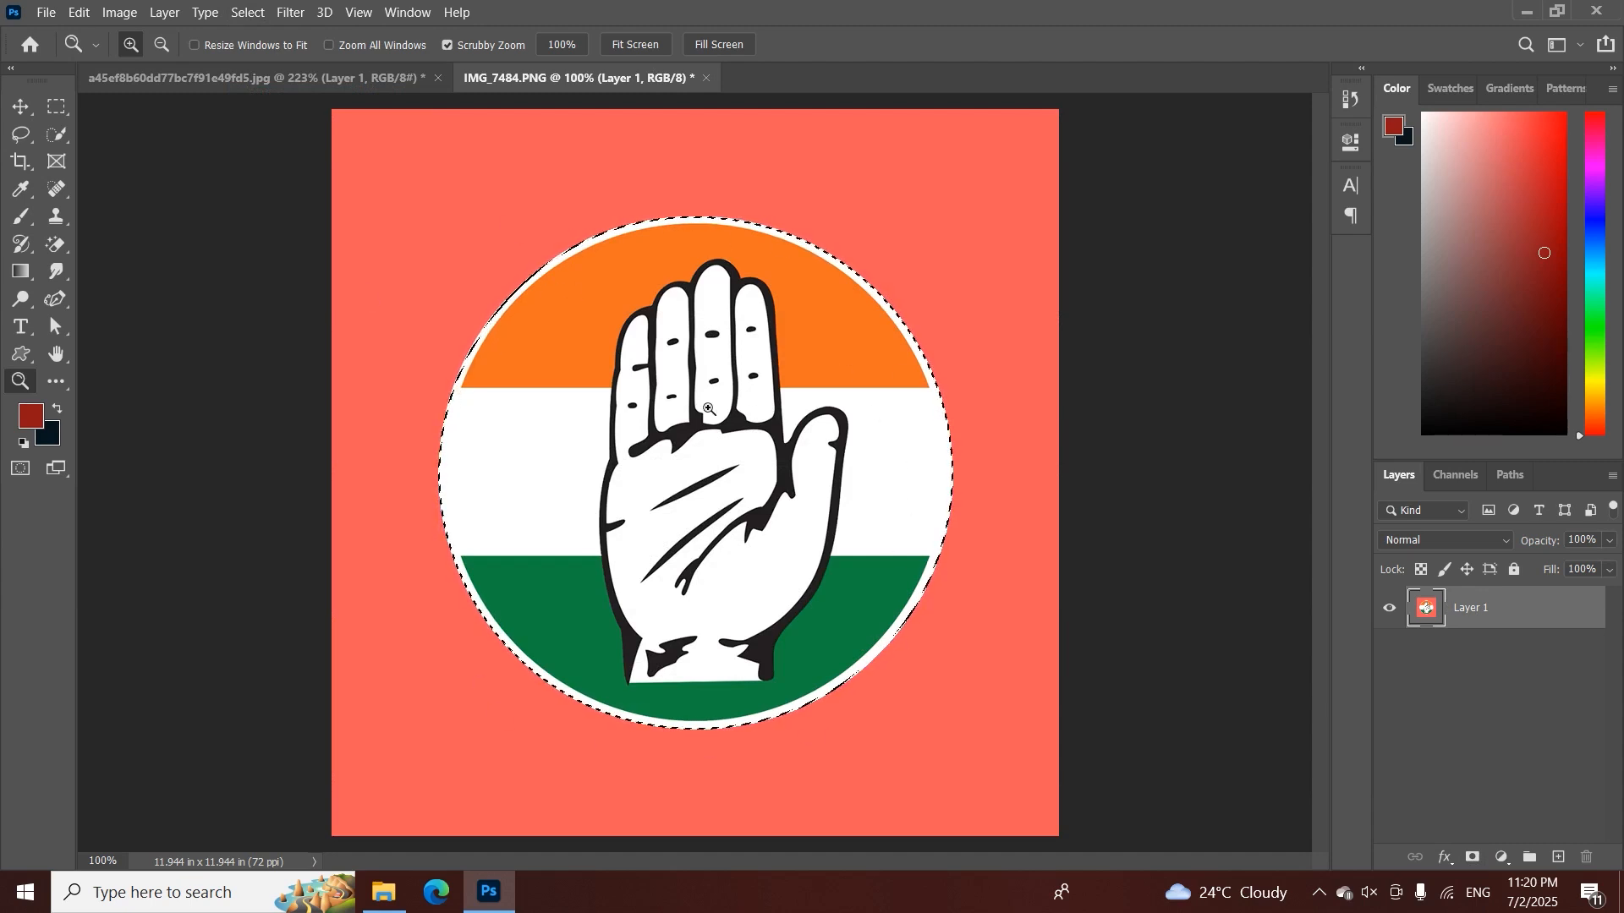
click(1472, 857)
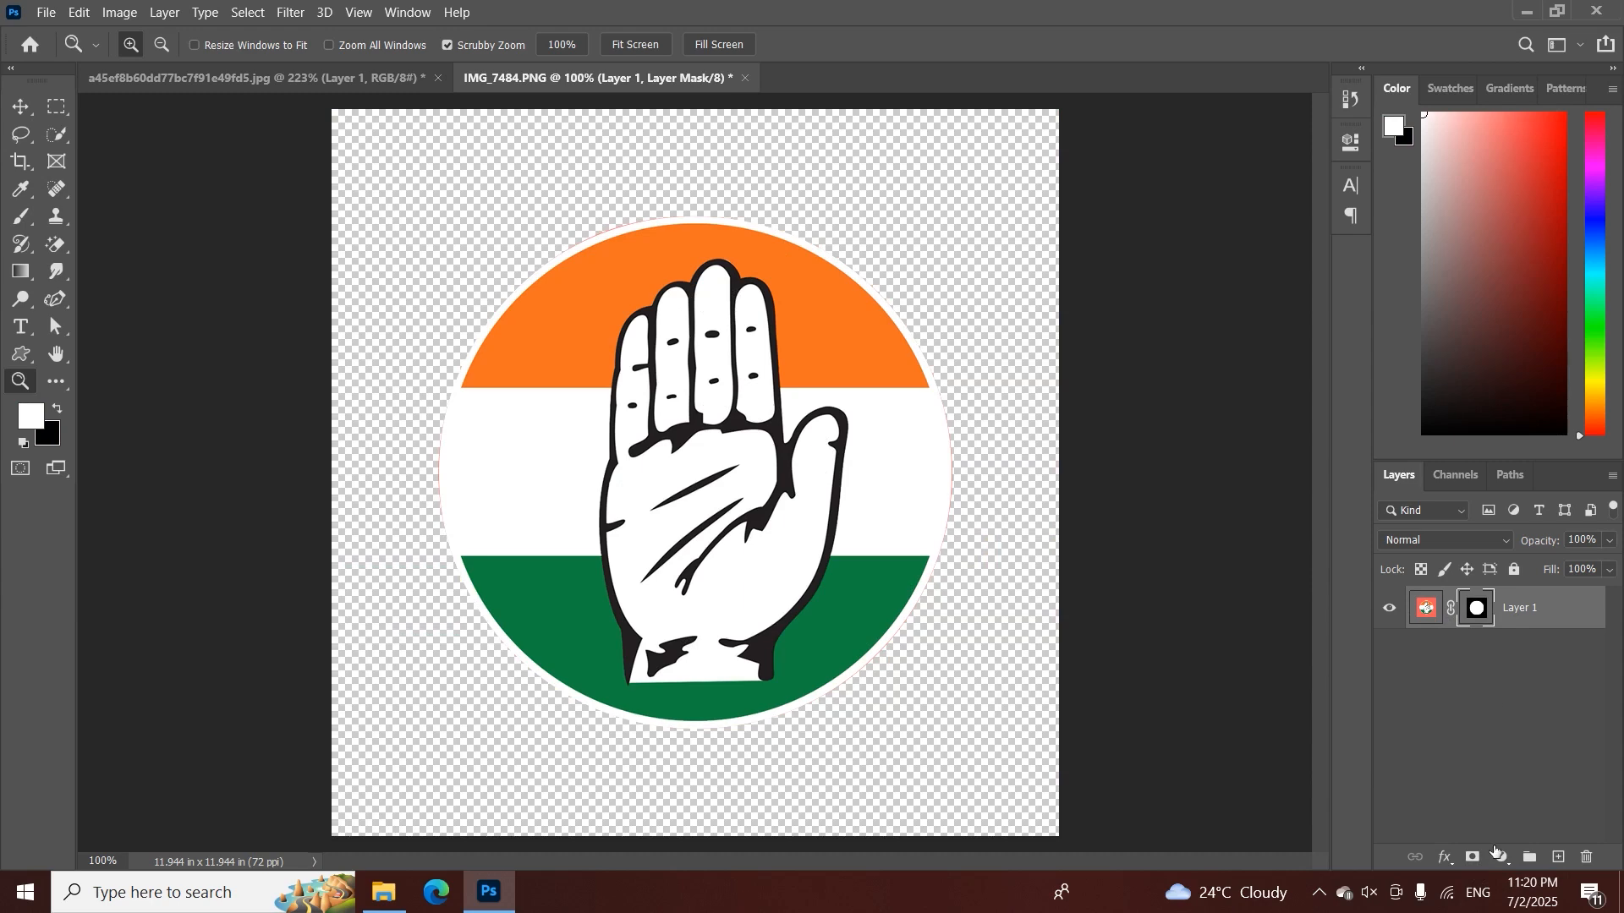
Add a pale pink Solid Color fill layer and place it beneath Layer 1
click(1497, 854)
click(1485, 480)
click(1057, 504)
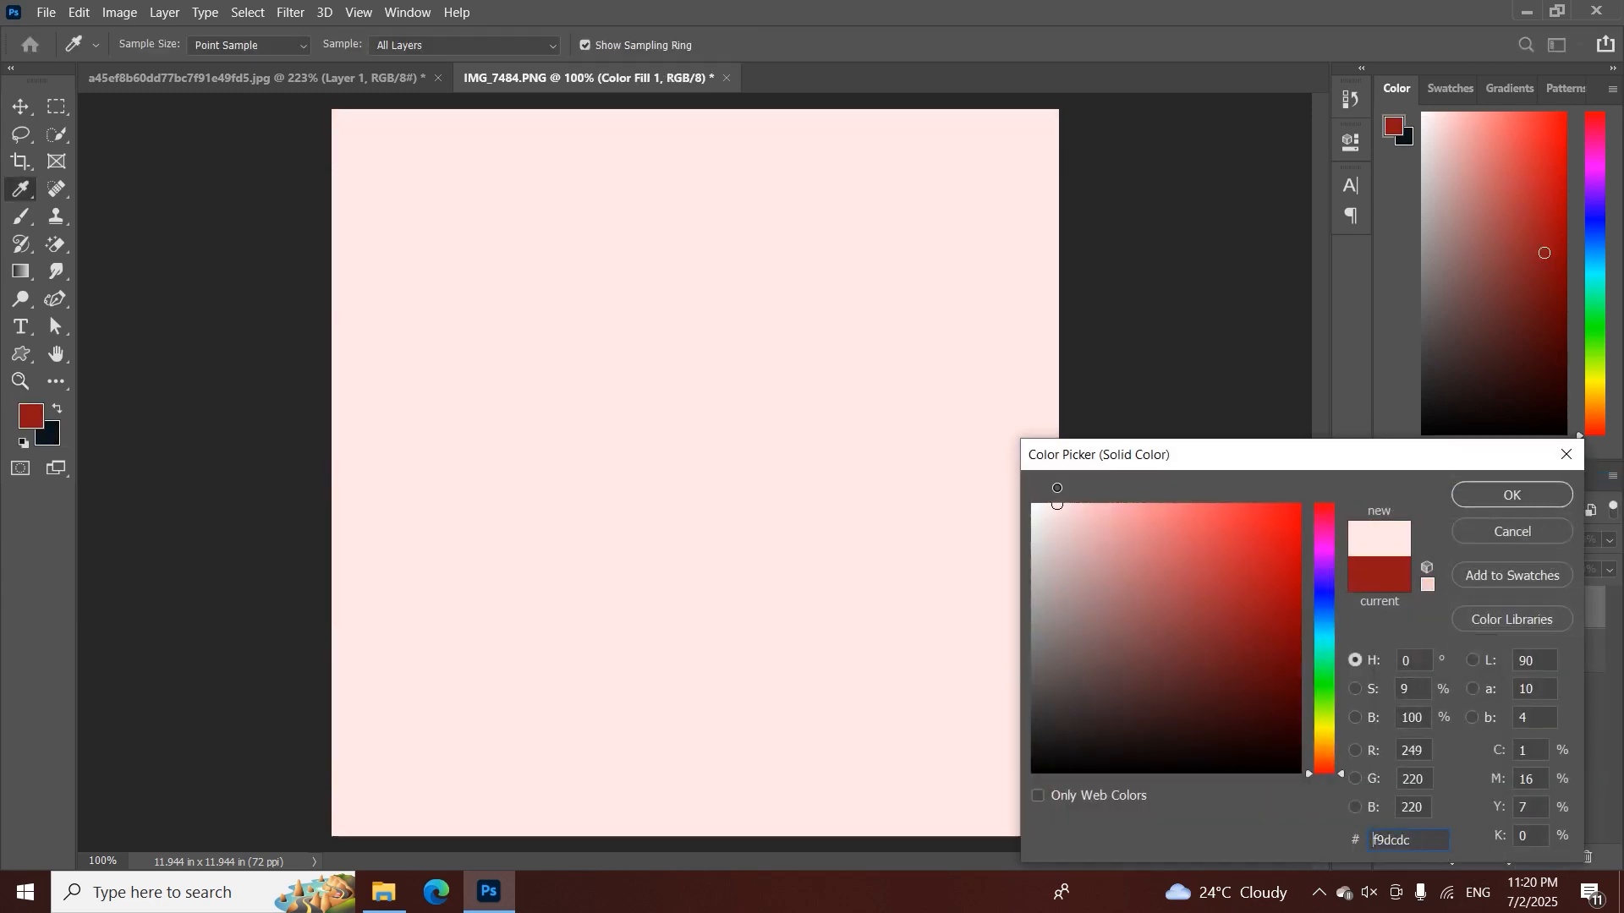
click(1517, 492)
drag(1521, 612, 1529, 734)
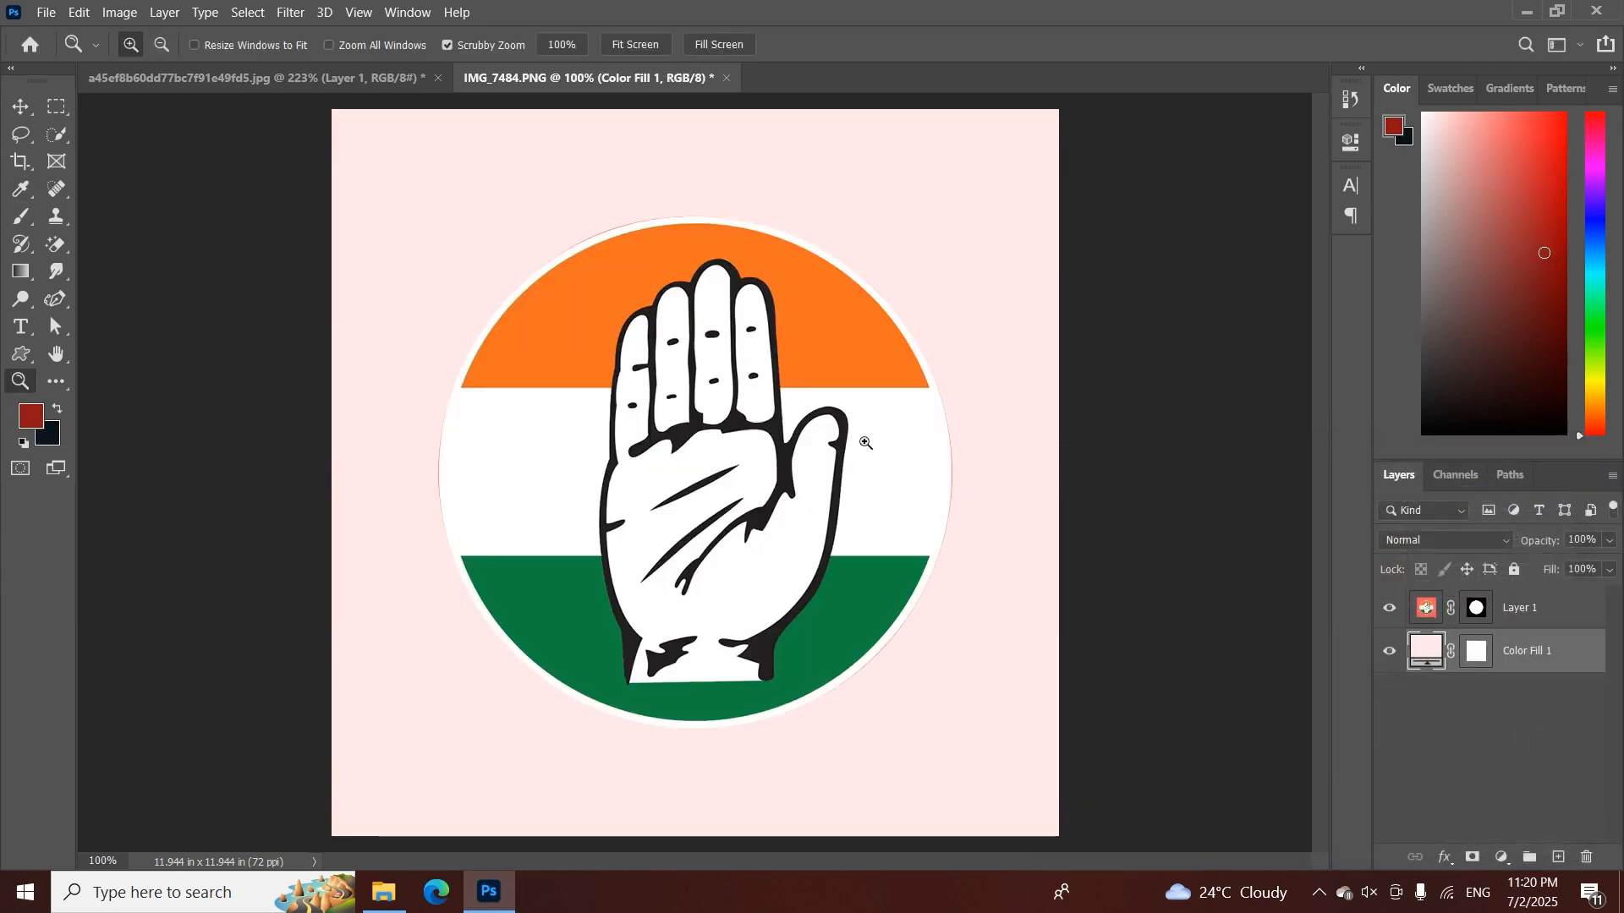
Apply Layer 1's layer mask permanently to the emblem
drag(940, 444, 891, 494)
drag(754, 393, 785, 440)
key(p)
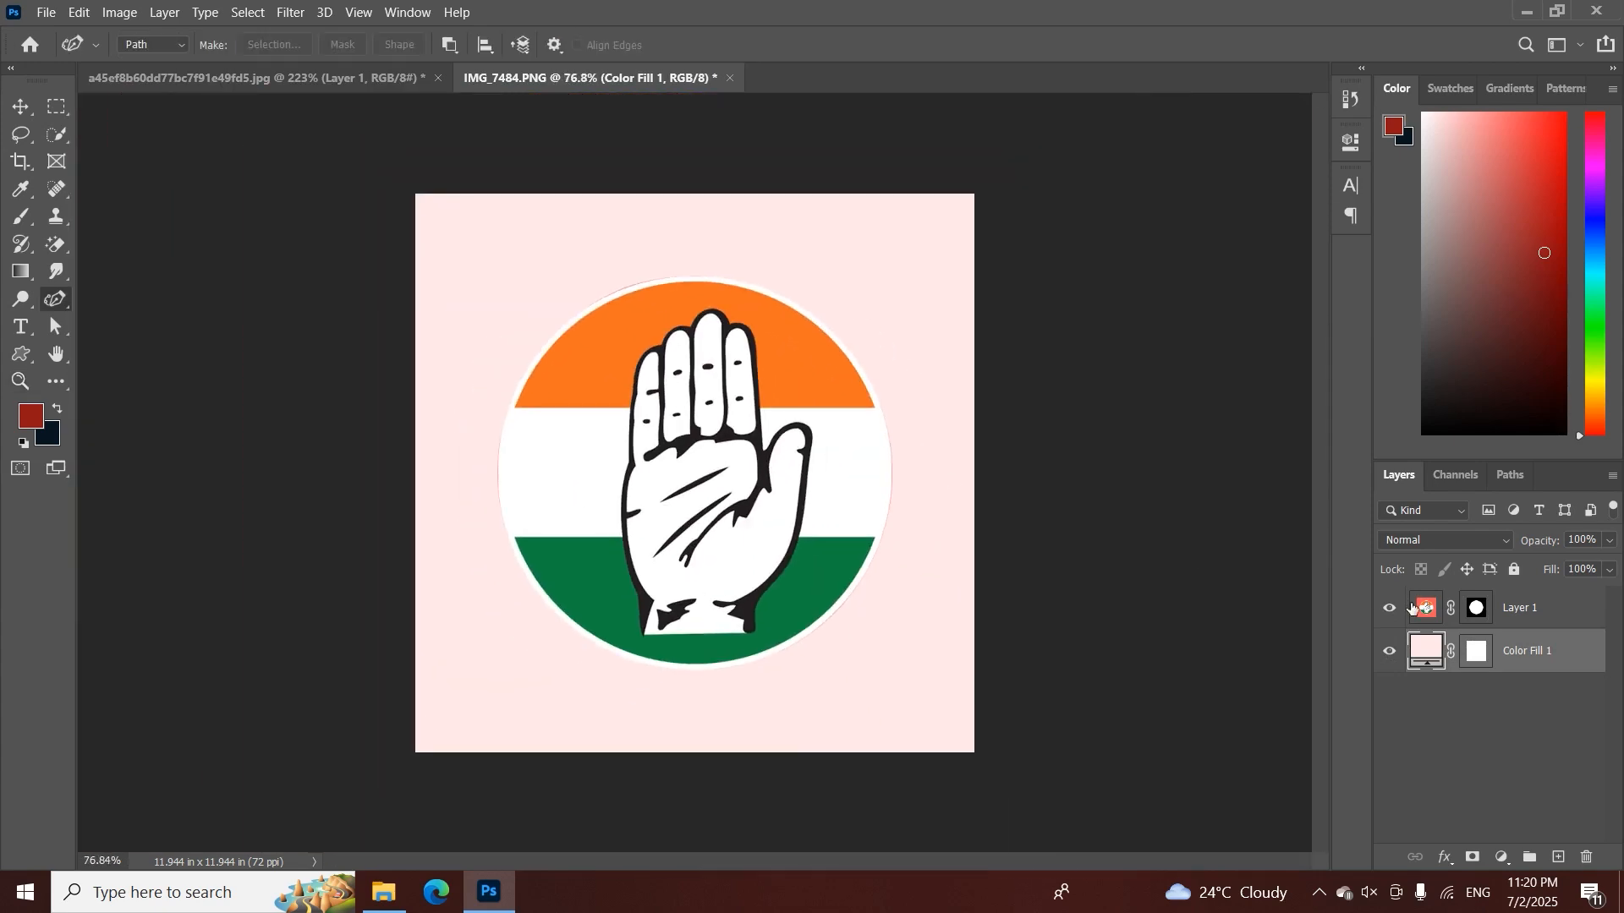
right_click(1472, 610)
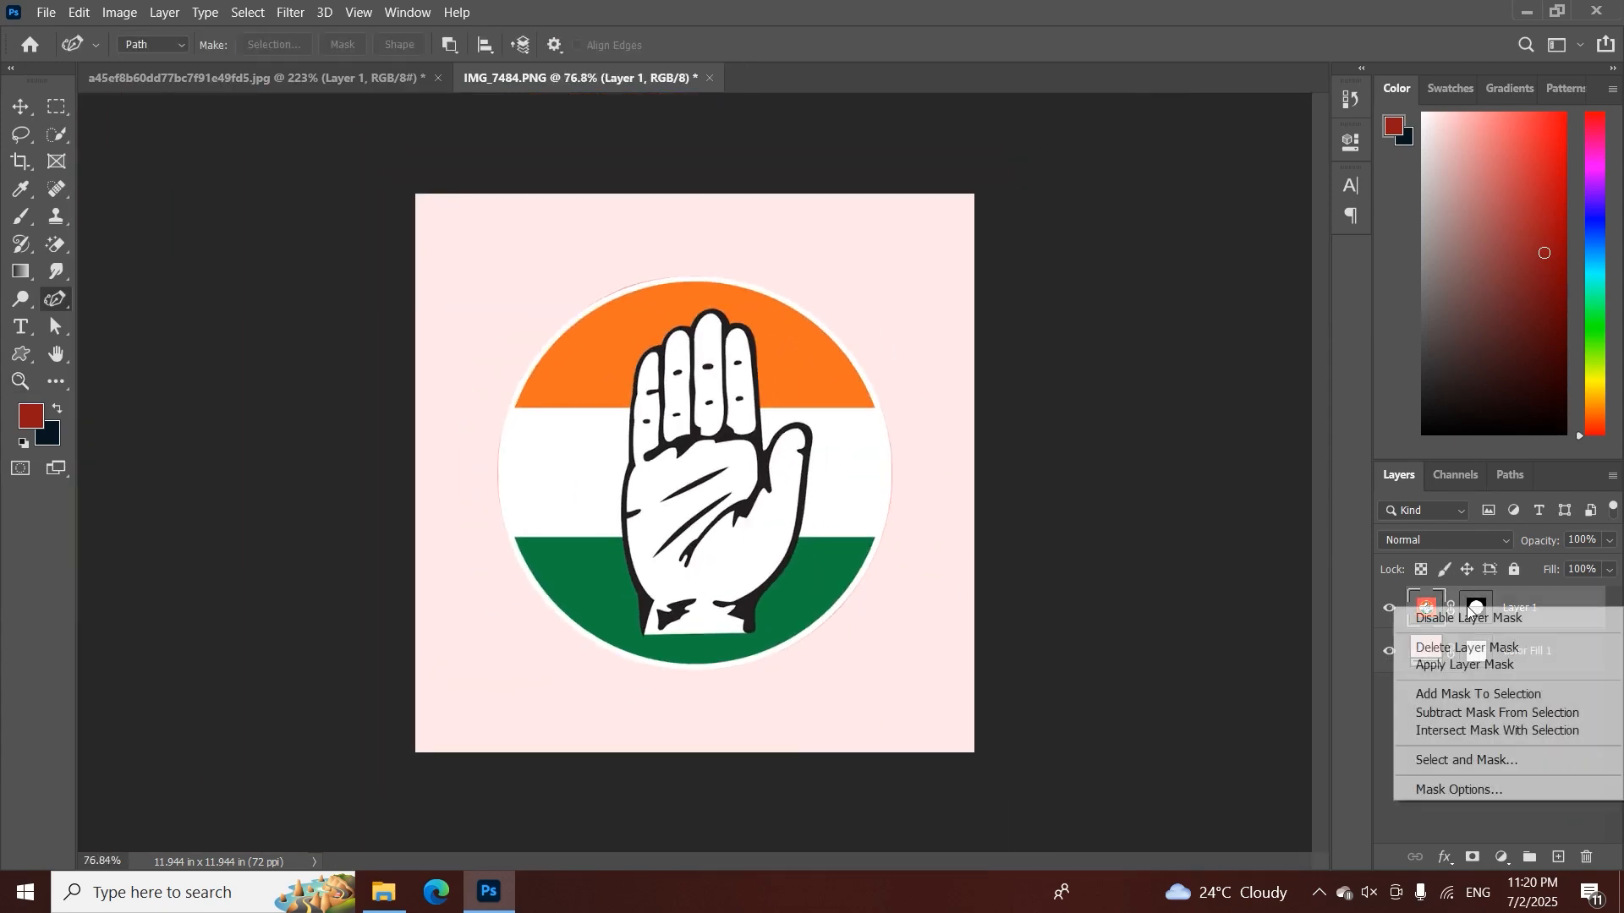
click(1468, 665)
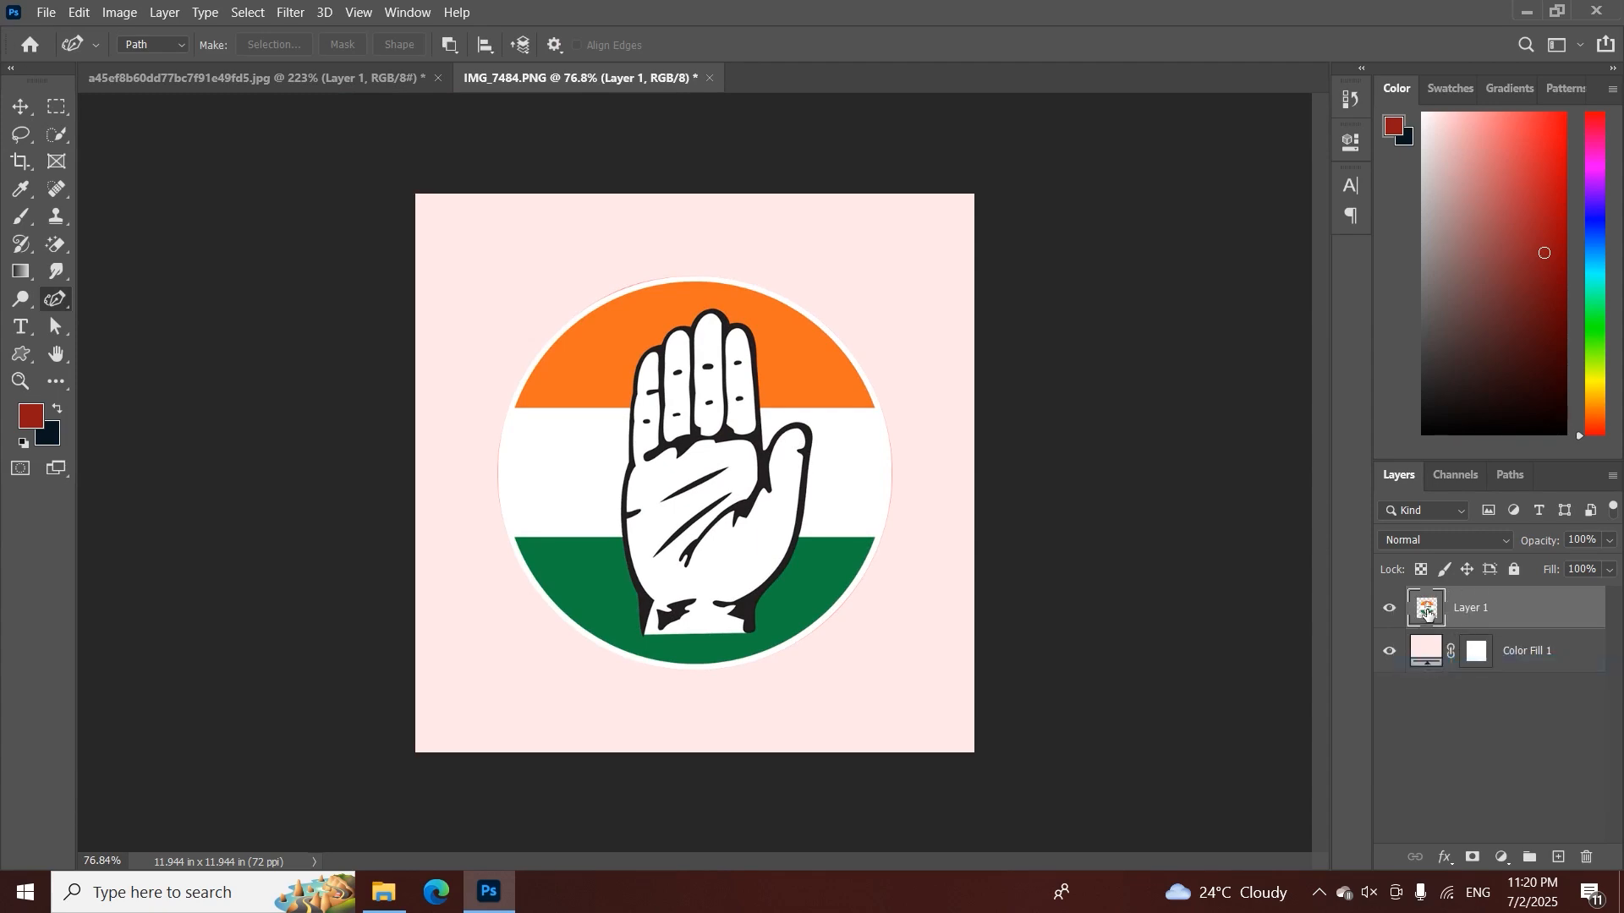
Load Layer 1's outline as a selection and contract it by 1 pixel
ctrl+click(1427, 609)
key(z)
click(930, 418)
drag(909, 436, 874, 438)
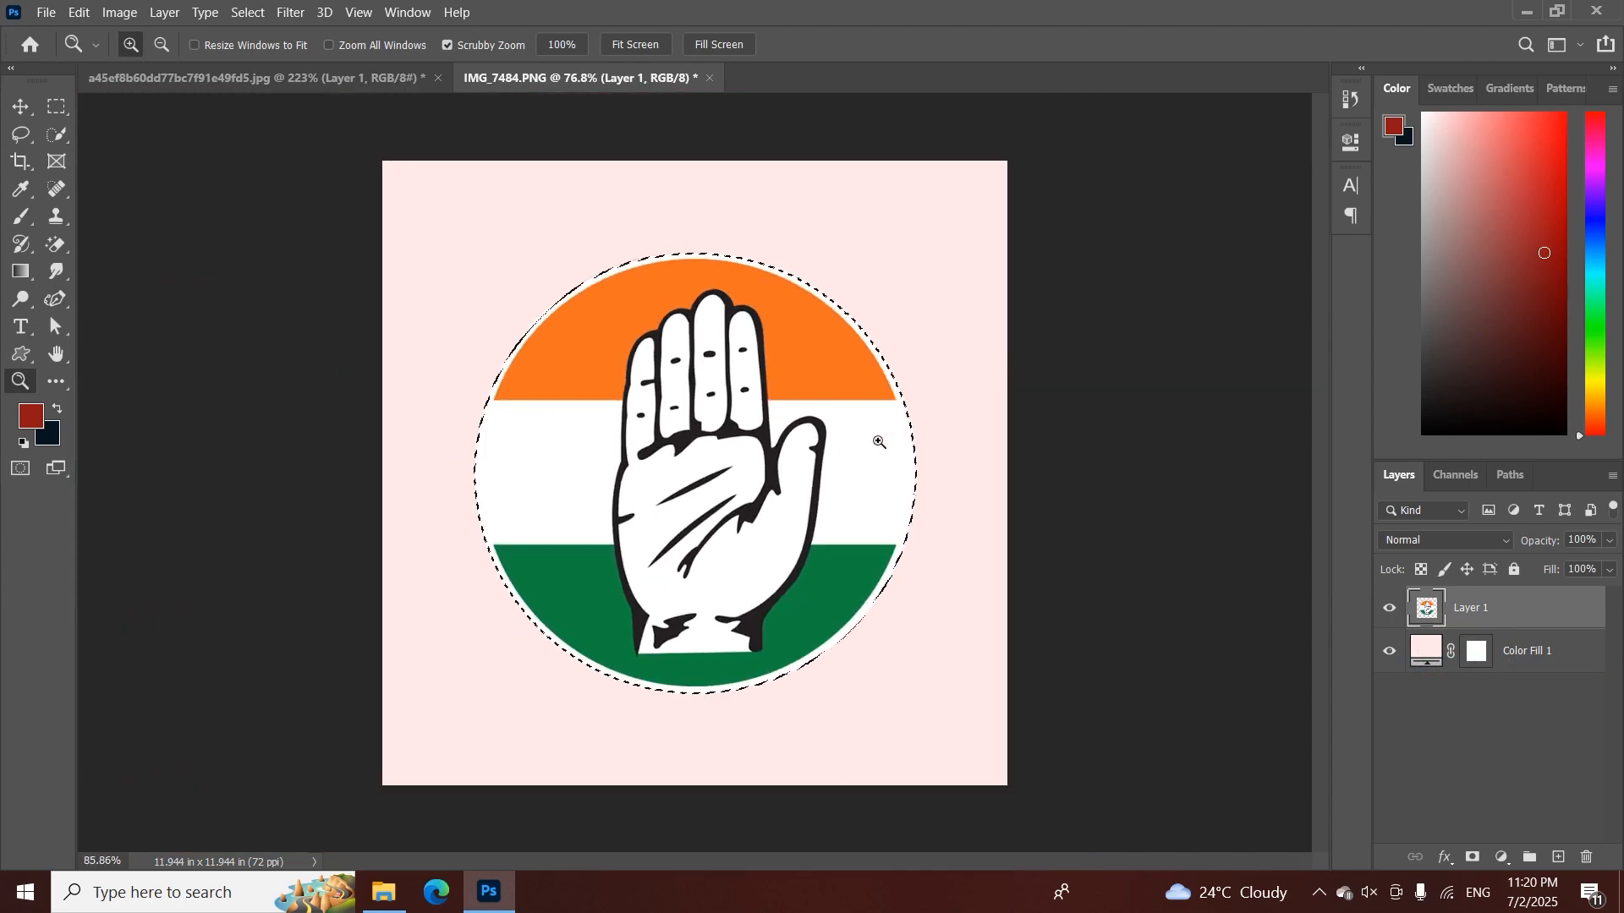
key(p)
click(247, 13)
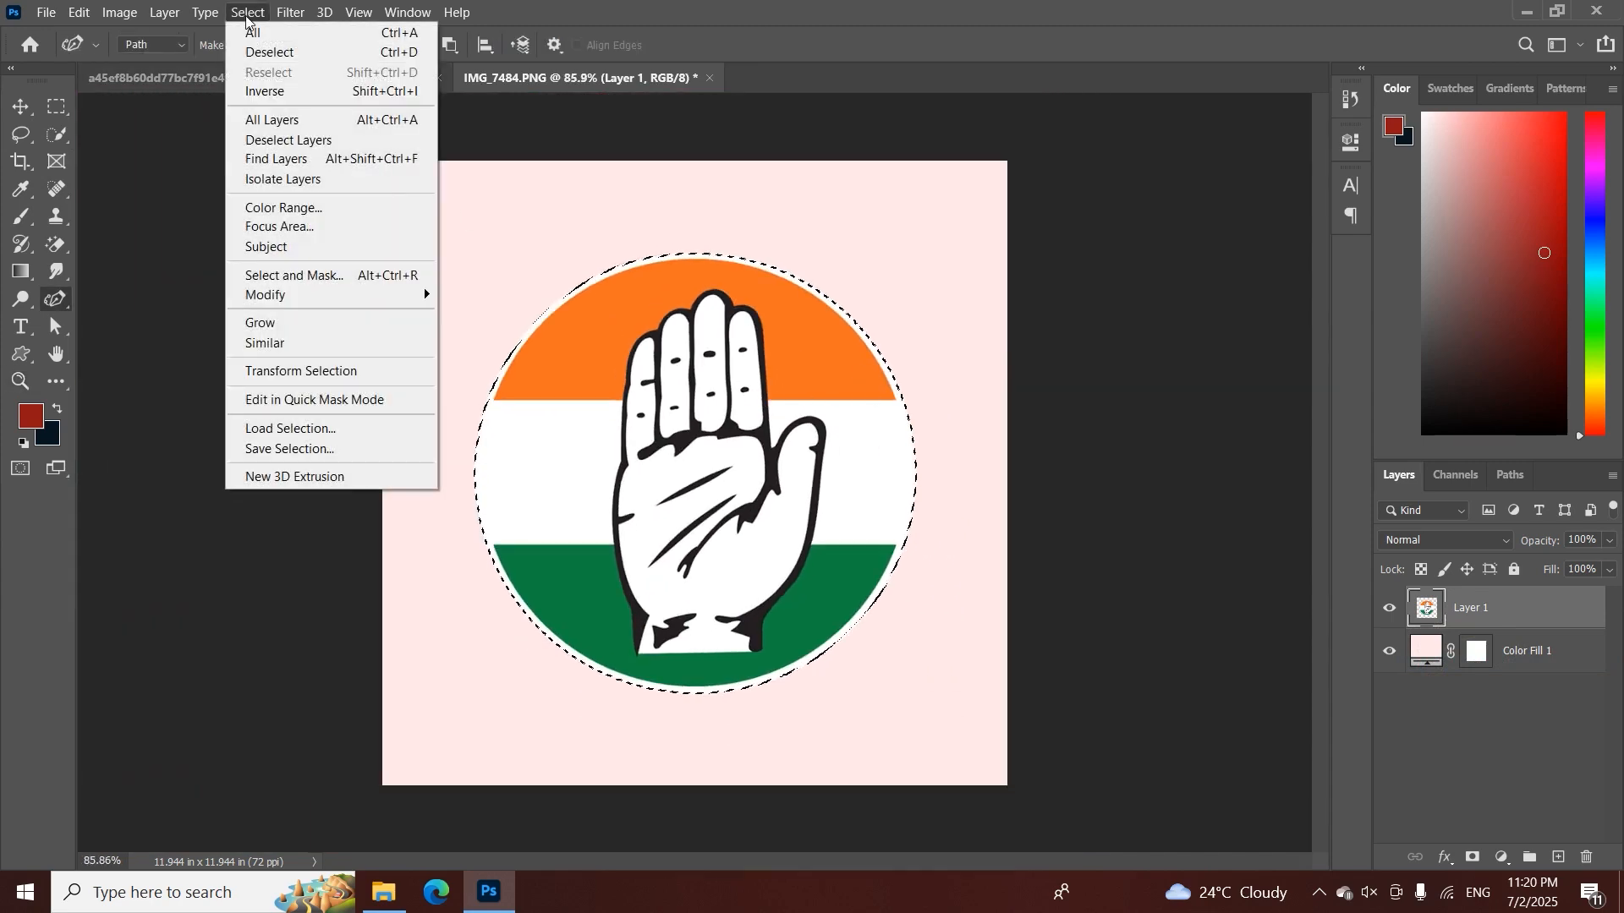
mouse_move(338, 294)
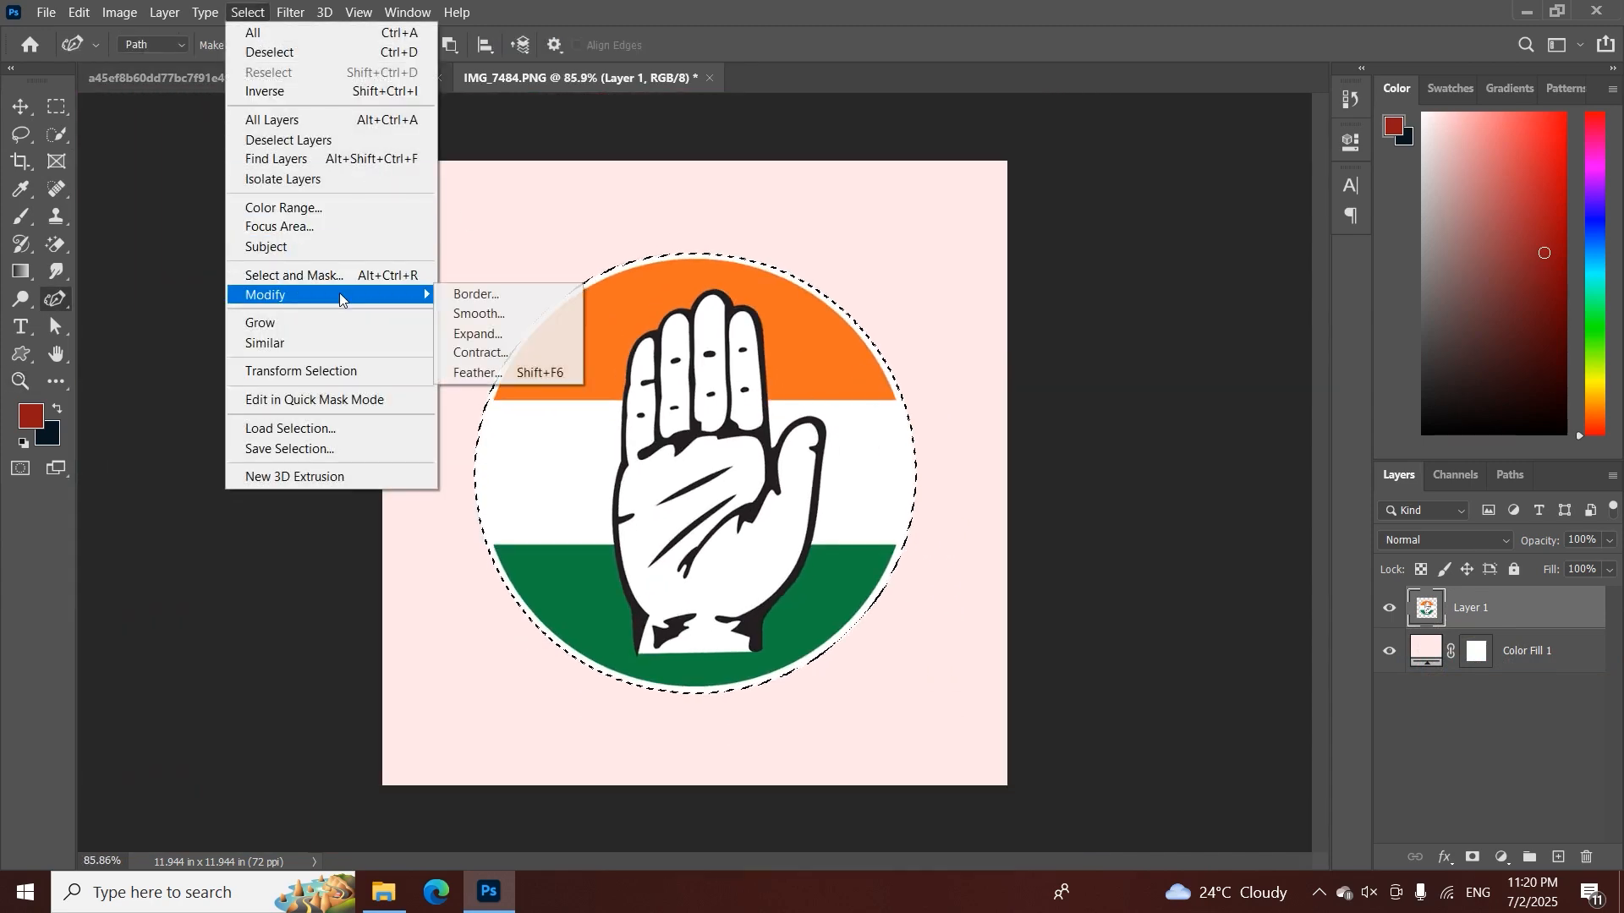
click(525, 351)
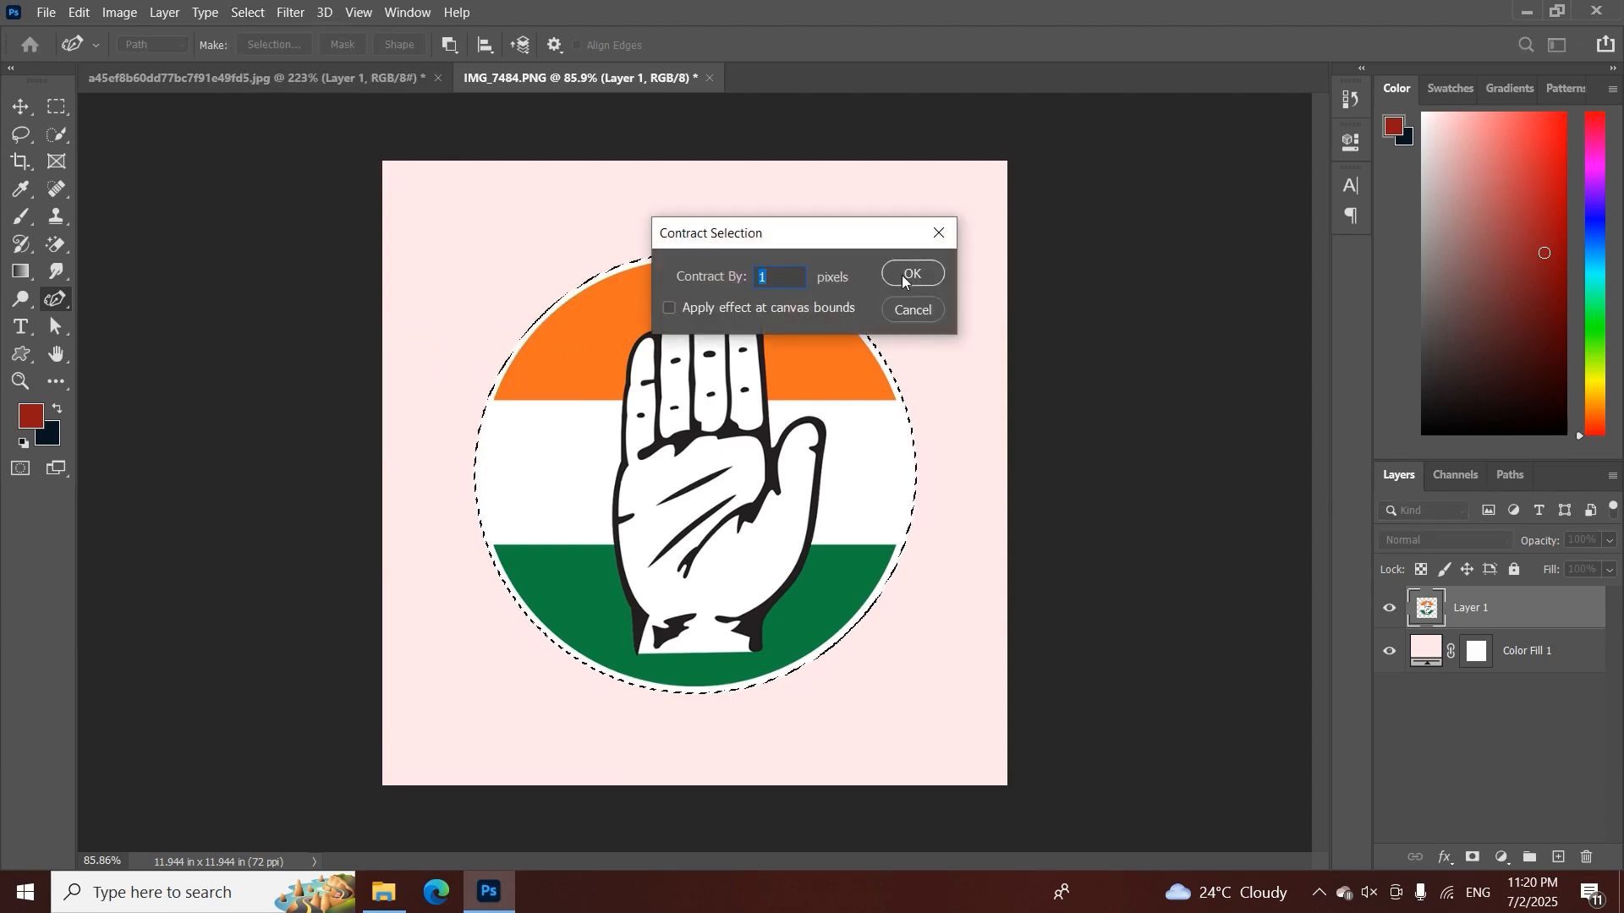
click(901, 276)
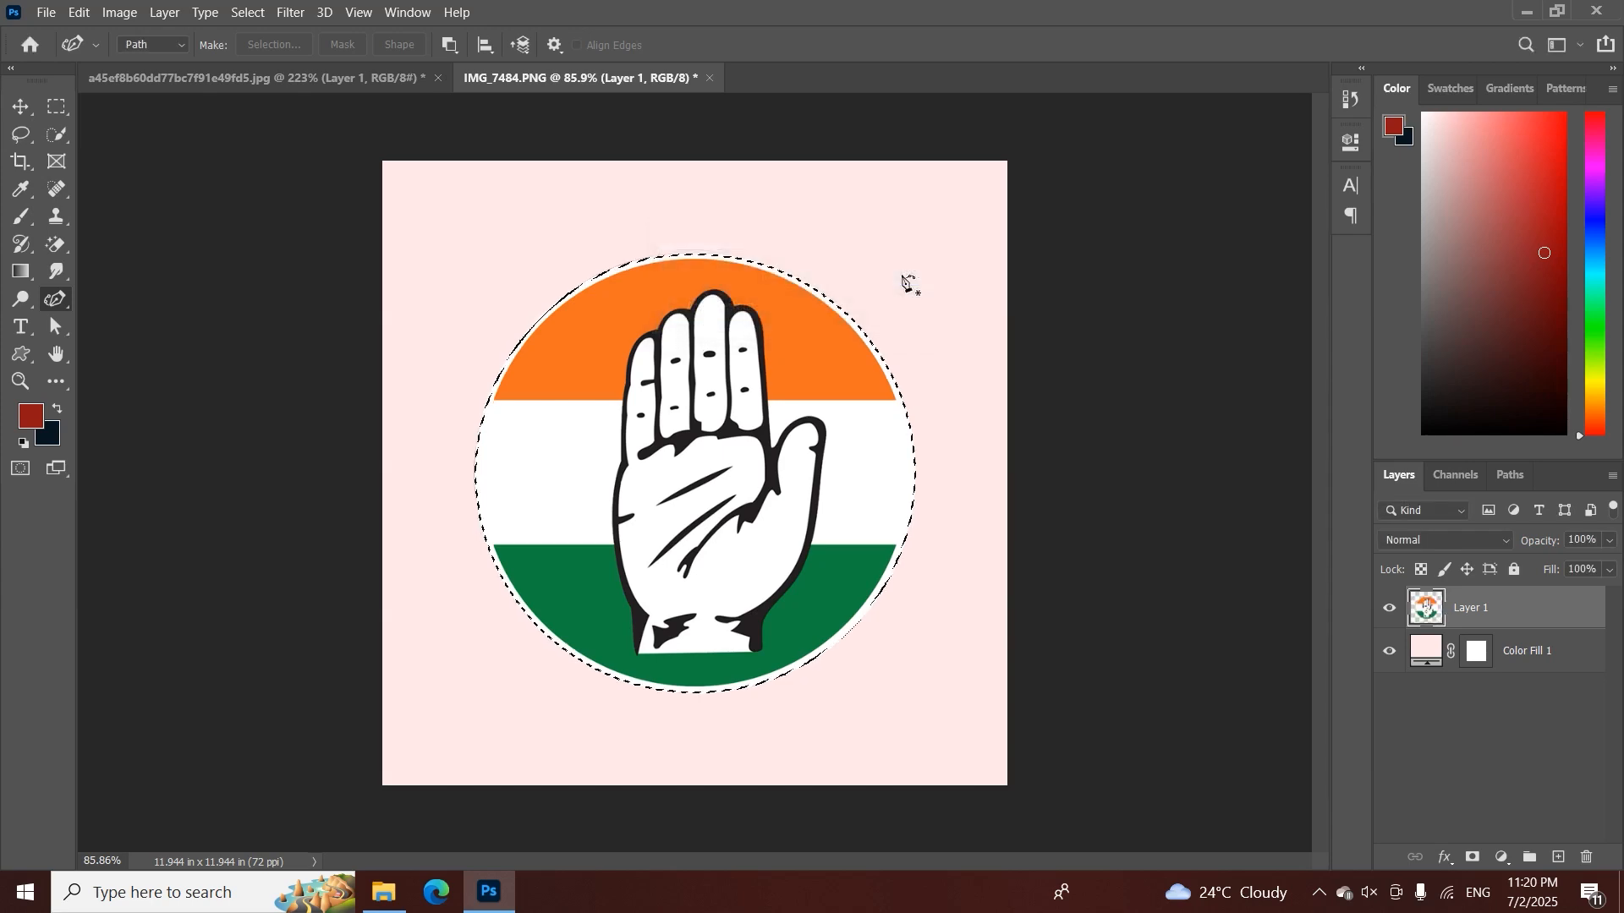
Contract the emblem's circular selection by a further 2 pixels
key(z)
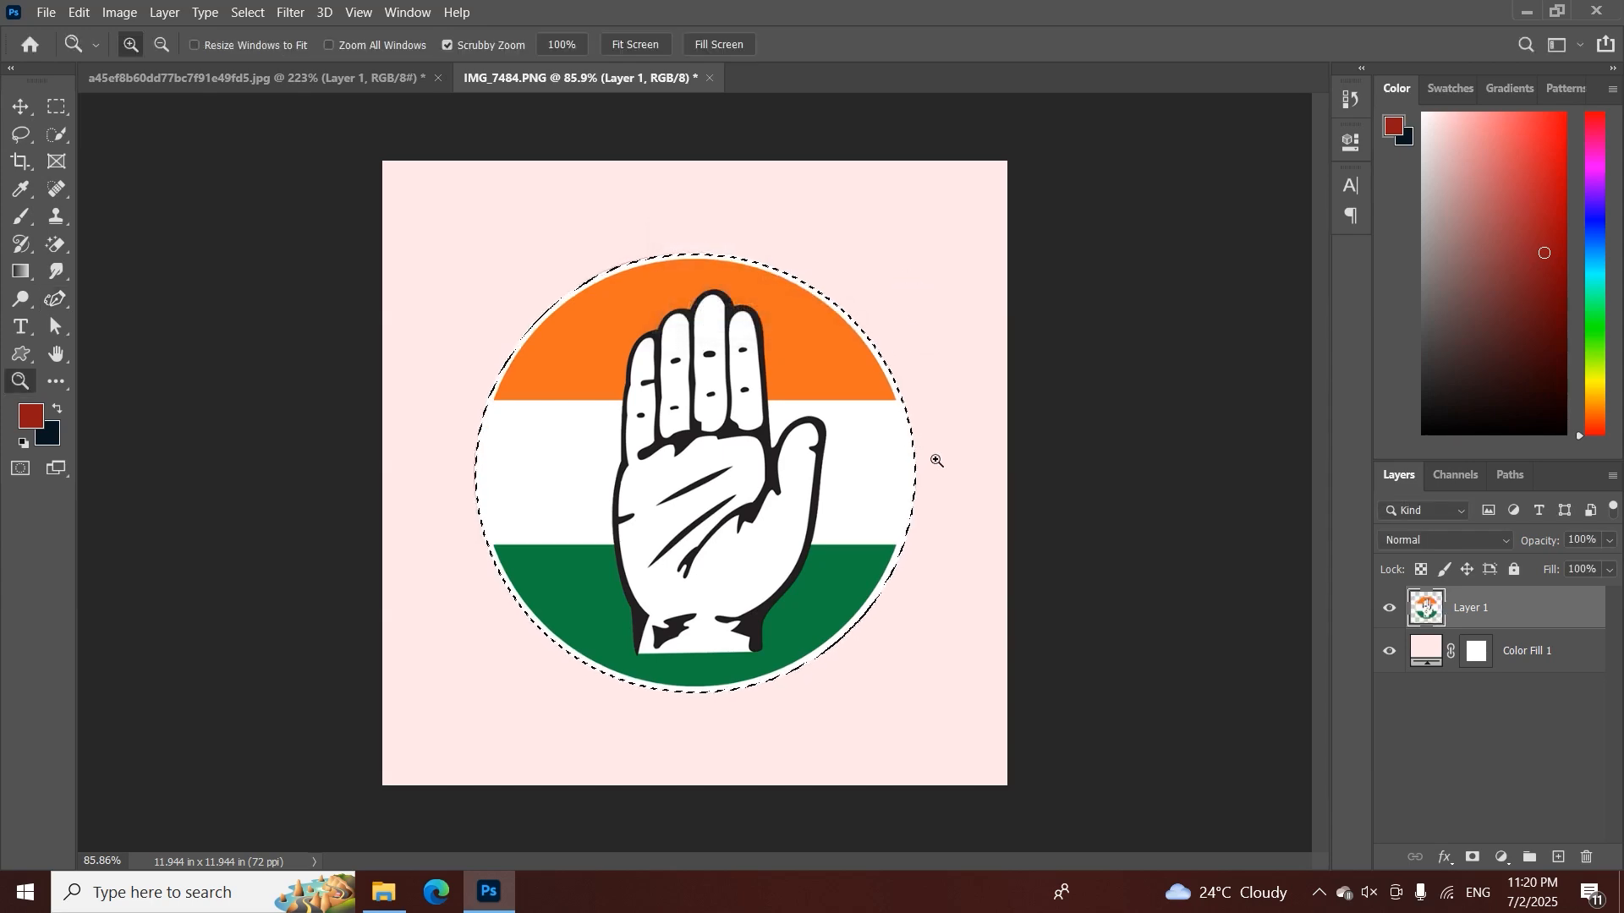
drag(931, 455, 1026, 504)
key(p)
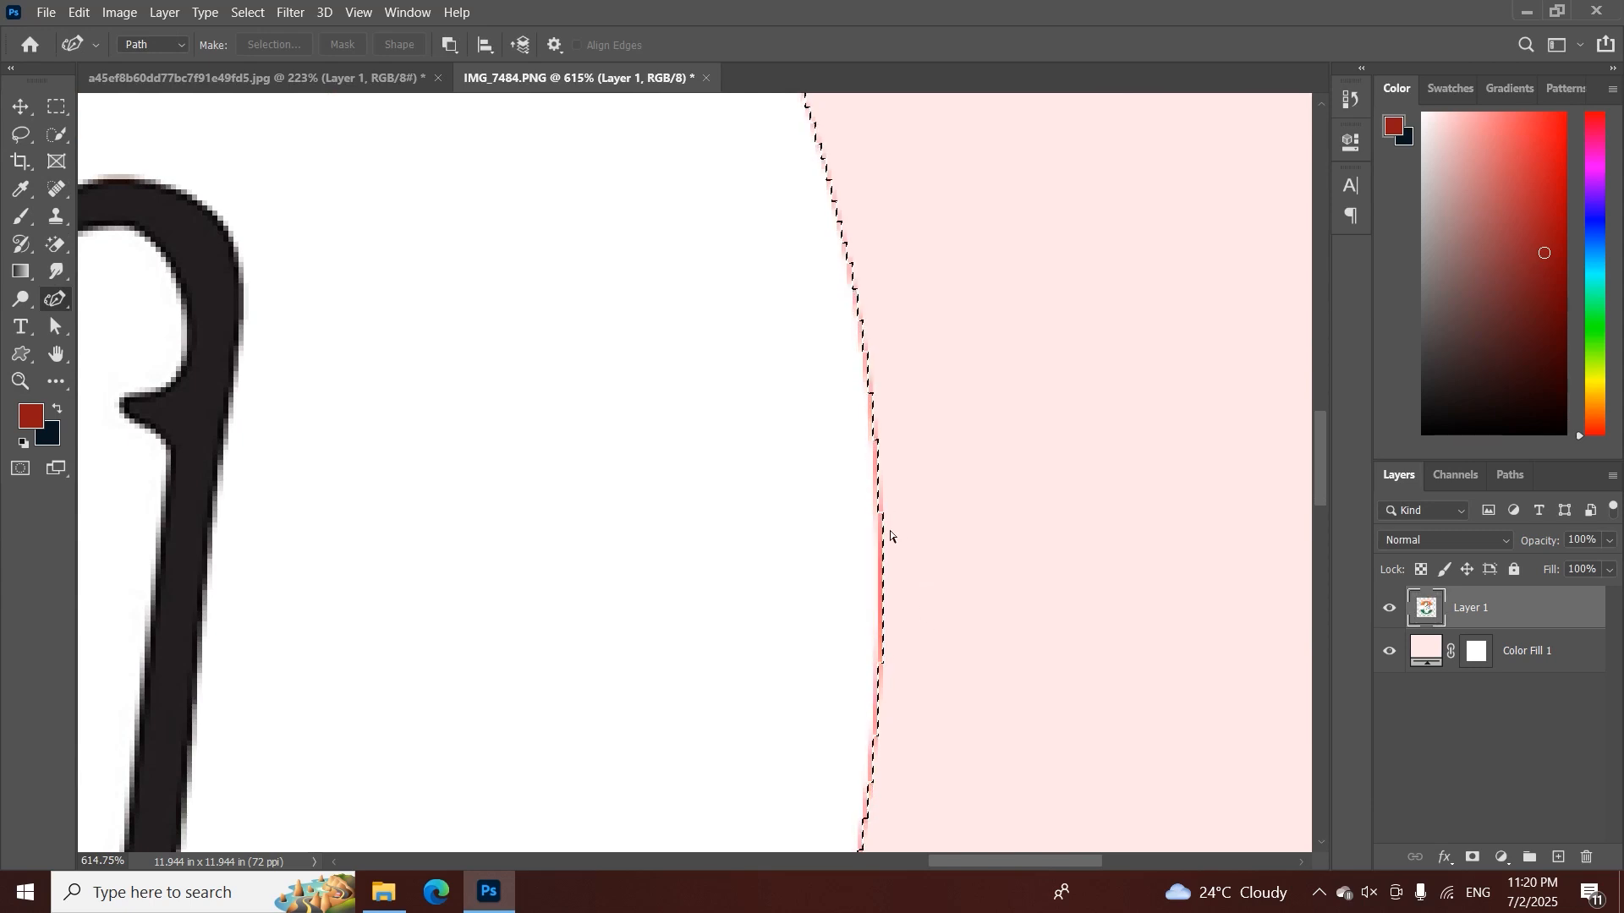
click(248, 12)
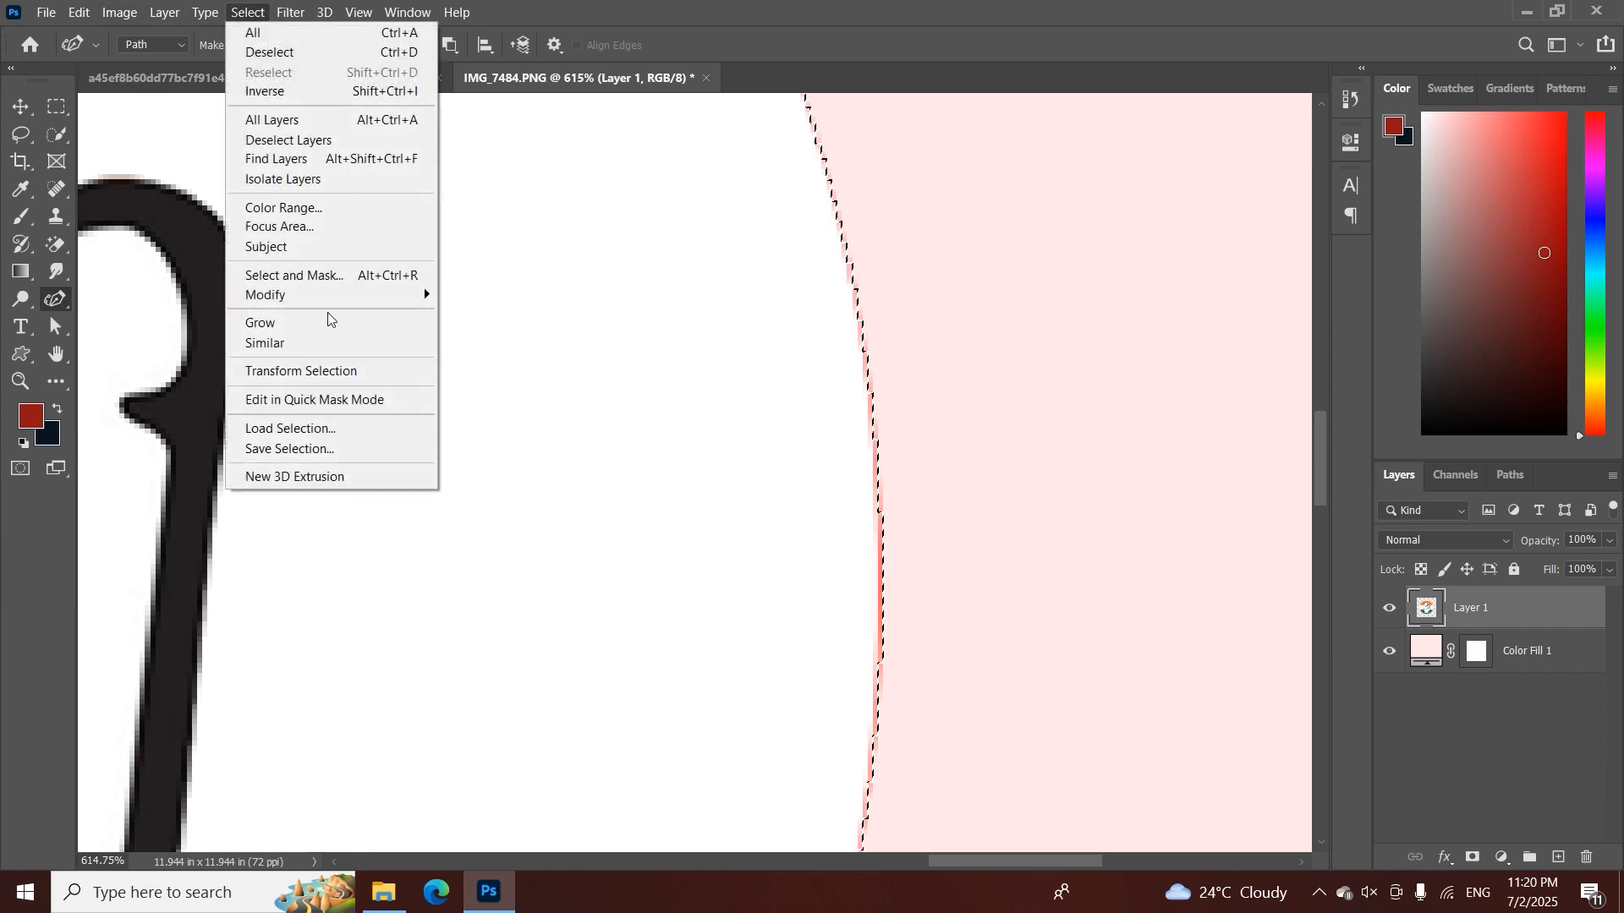
mouse_move(311, 298)
click(499, 351)
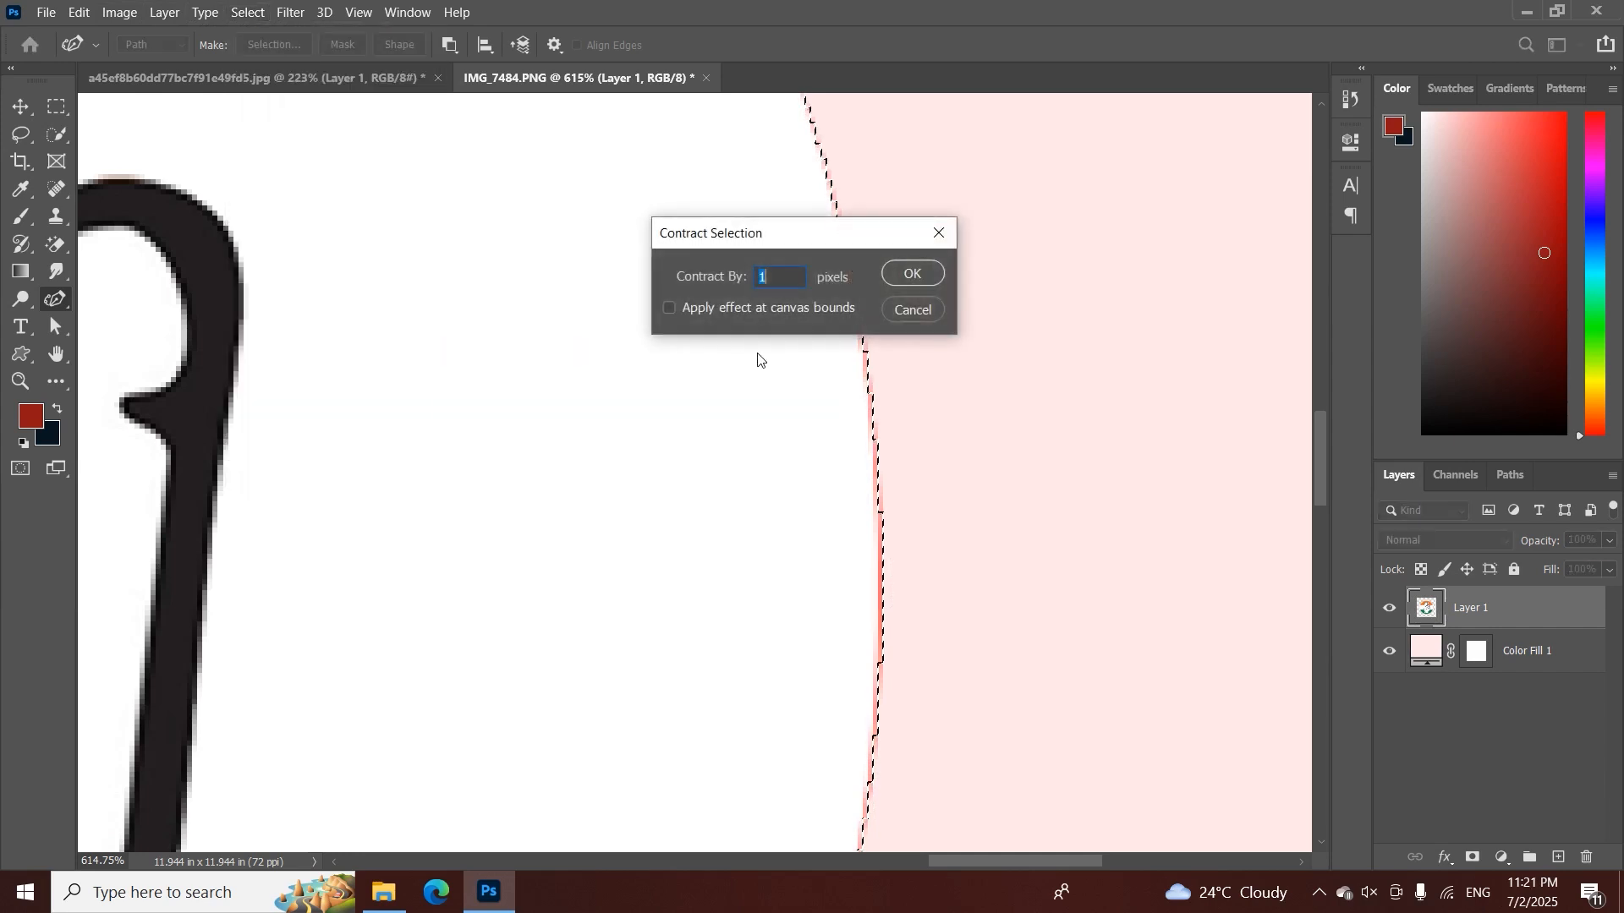
text(2)
click(913, 273)
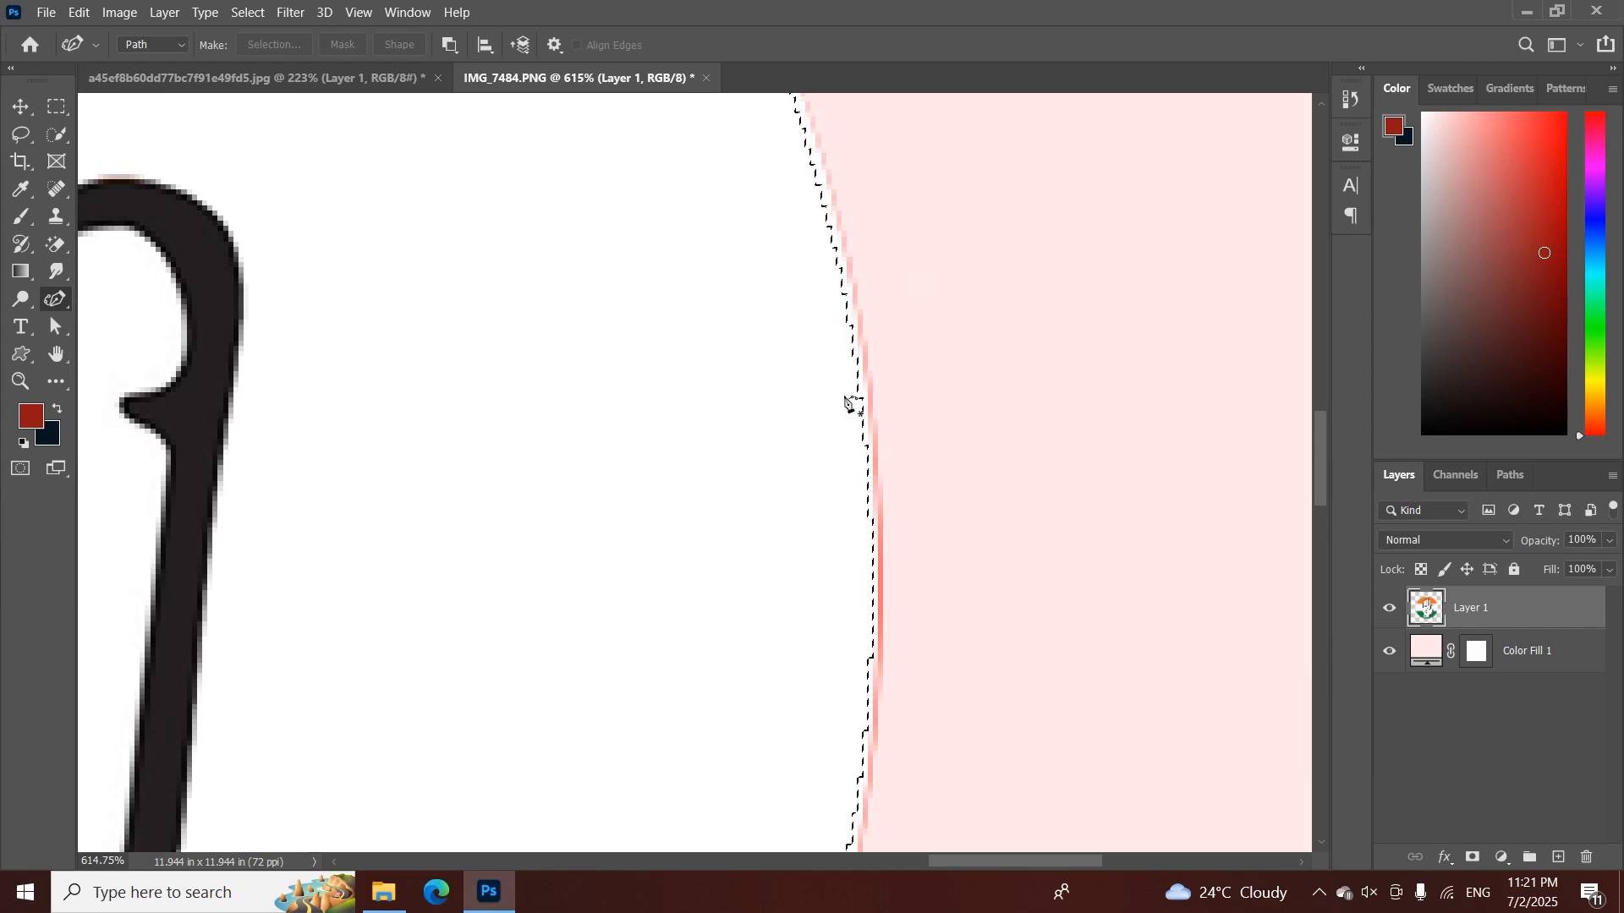
Add a layer mask to Layer 1 from the contracted selection to trim the emblem's reddish edge
key(z)
drag(831, 404, 689, 433)
key(p)
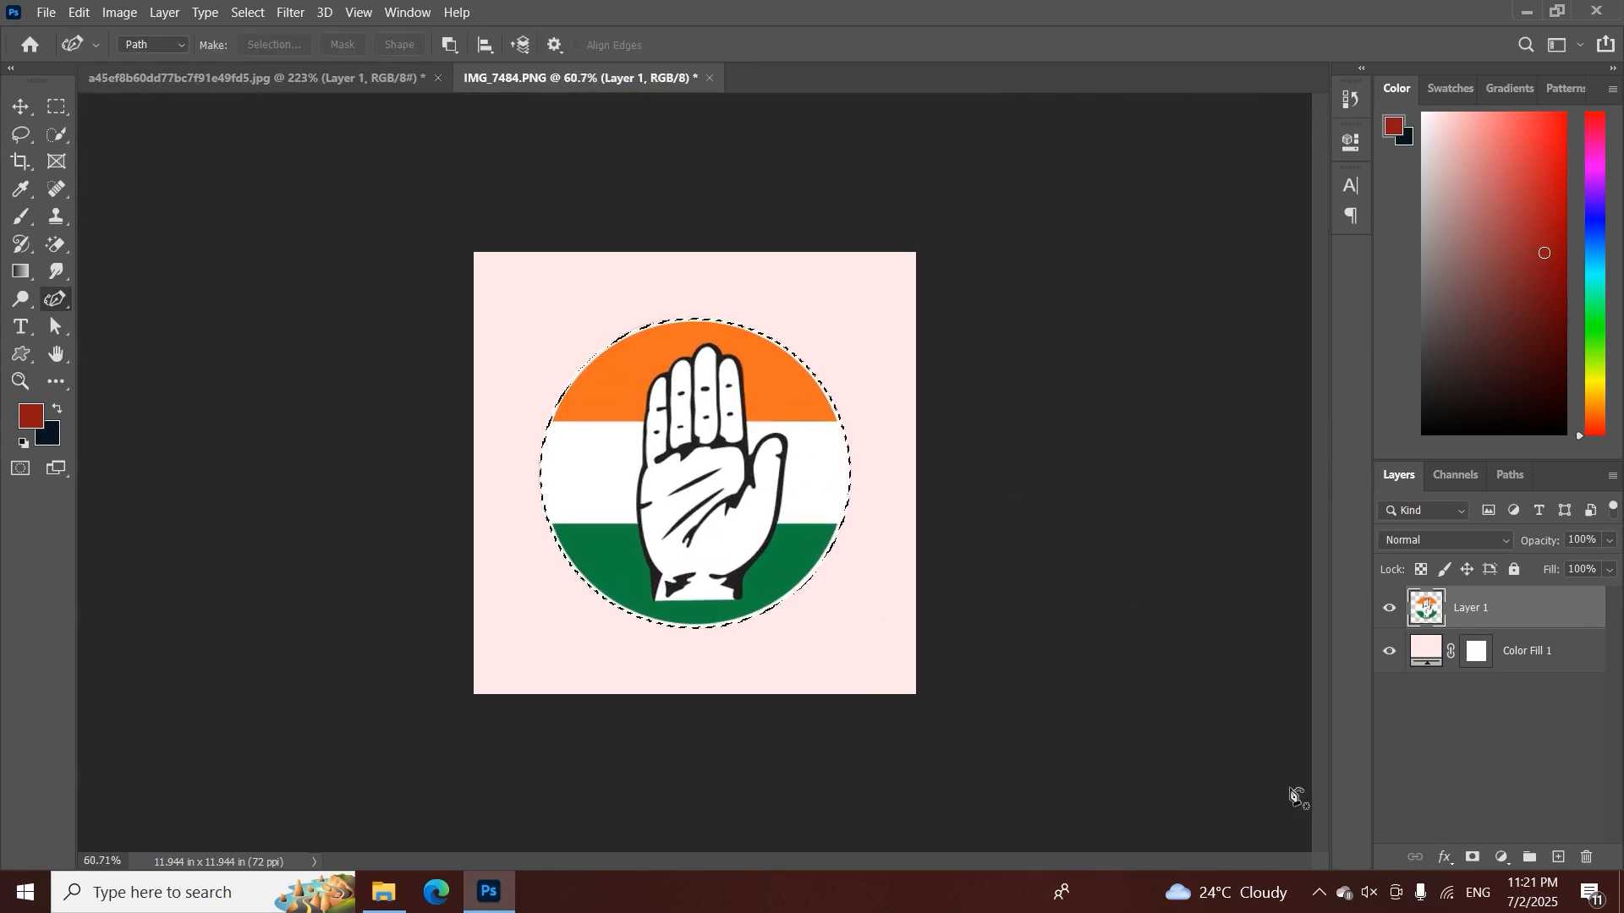
click(1473, 857)
key(z)
drag(896, 518, 884, 569)
key(p)
Trace part of the emblem's circular edge with a curvature path, then delete the path
right_click(55, 299)
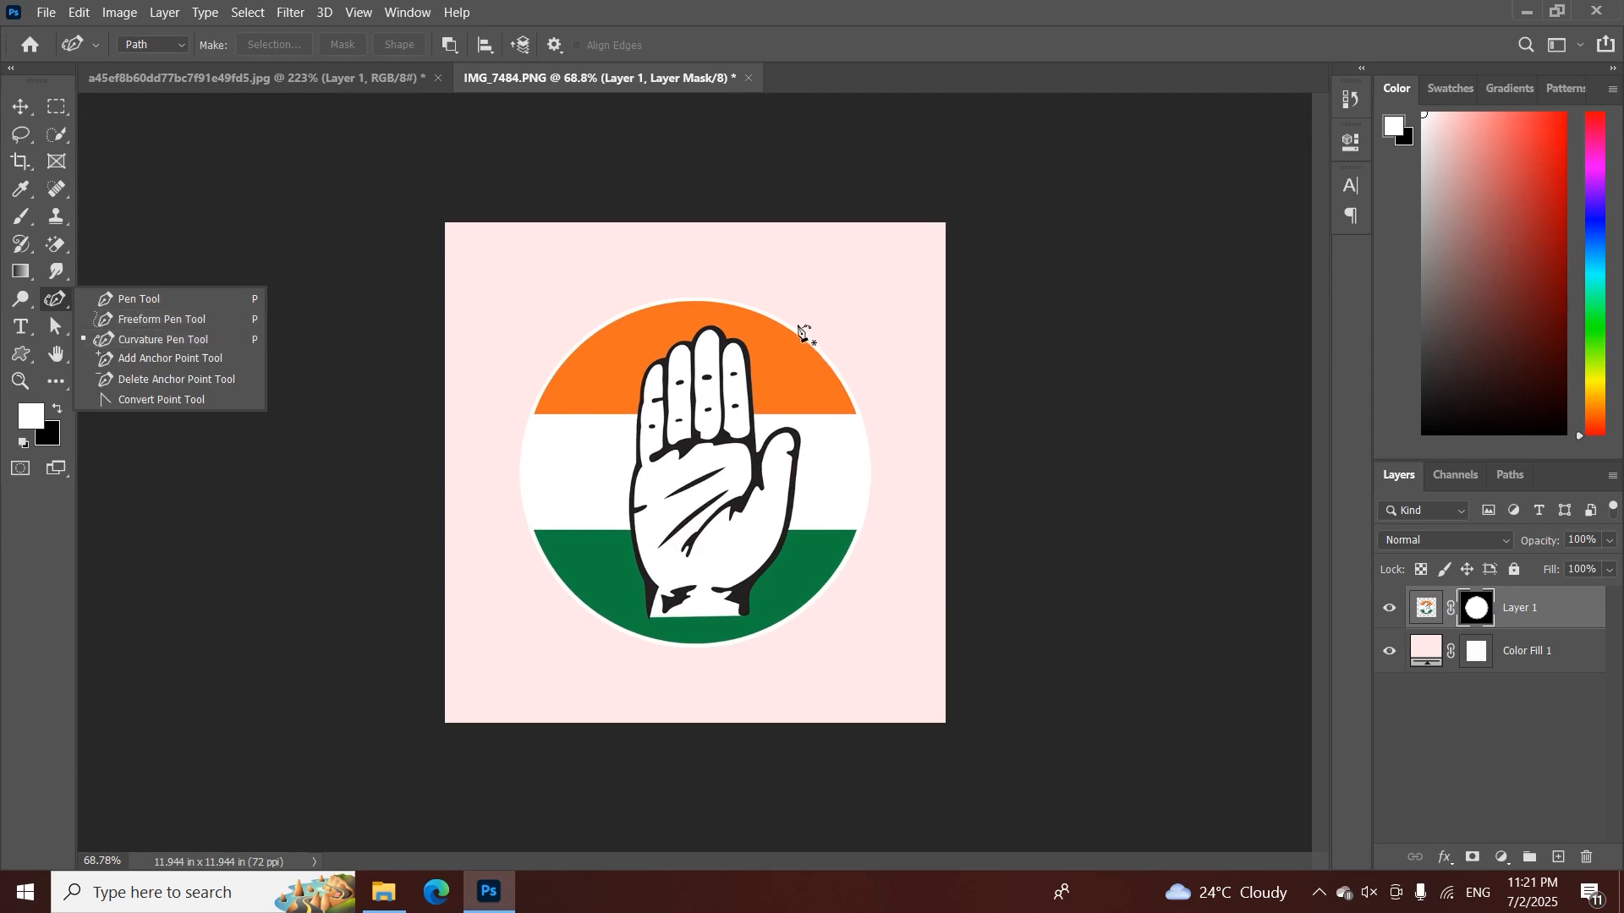
click(598, 327)
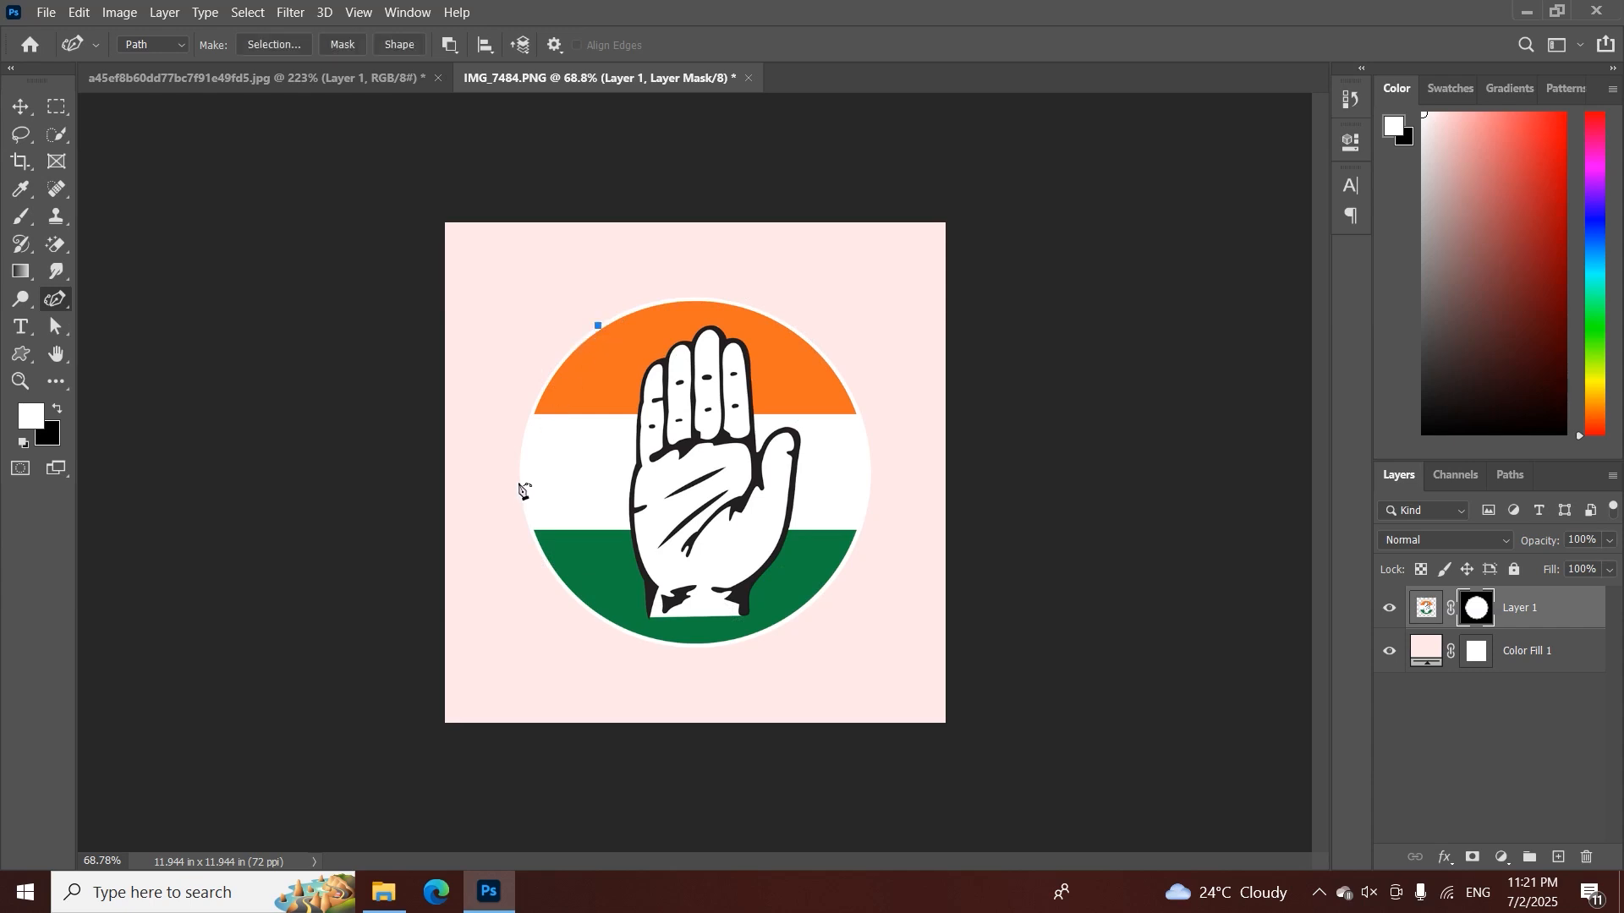
click(519, 478)
click(559, 580)
click(624, 631)
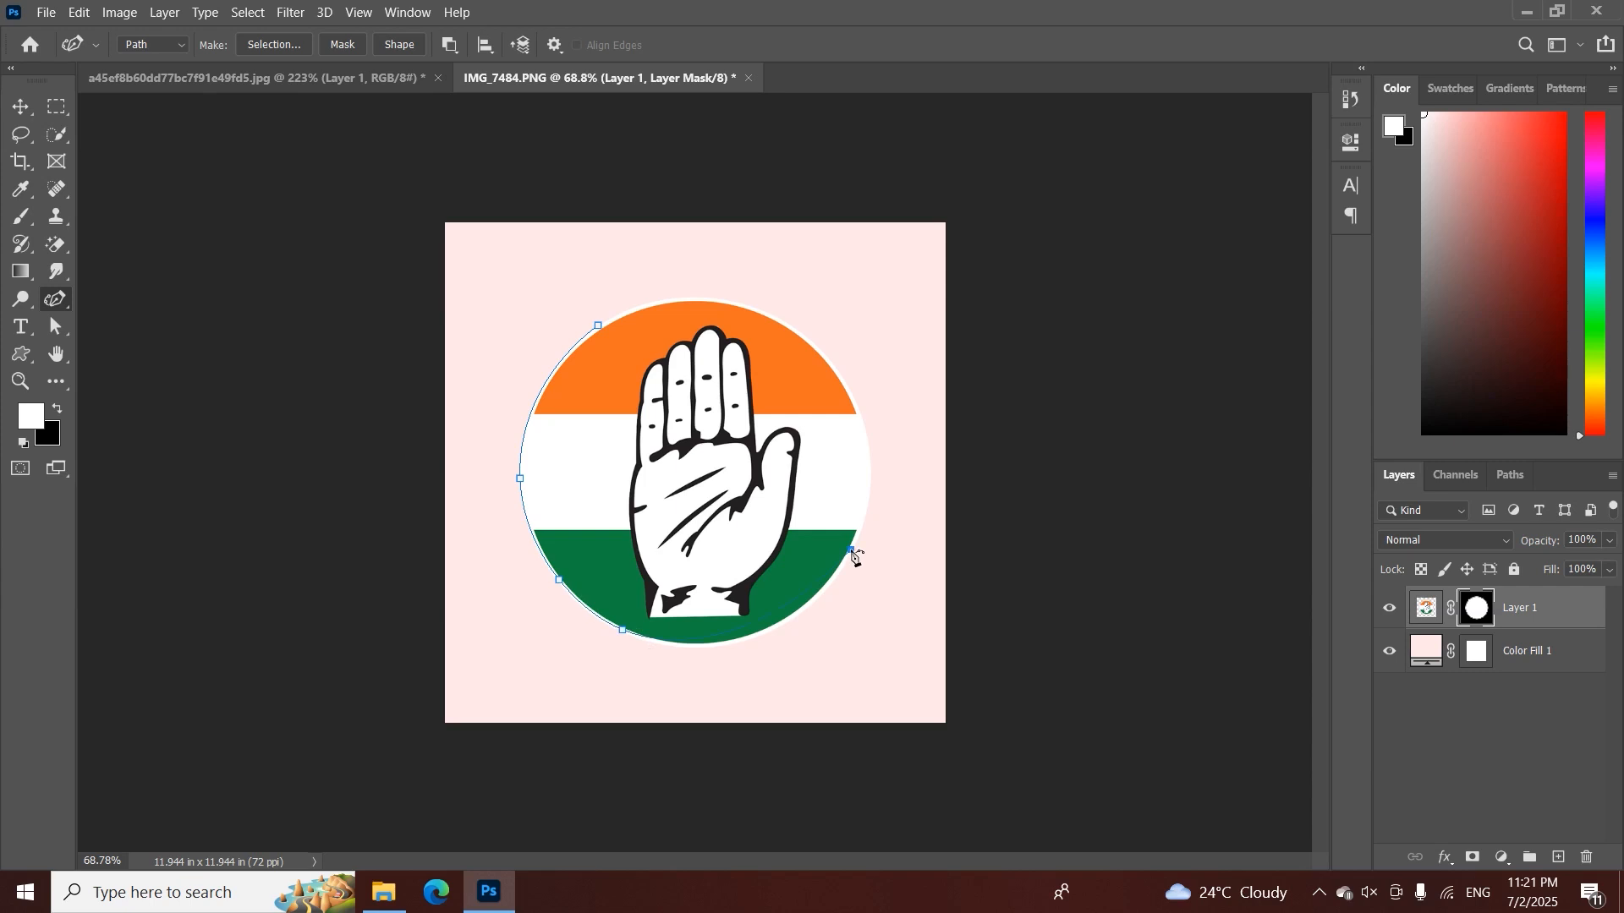
right_click(791, 406)
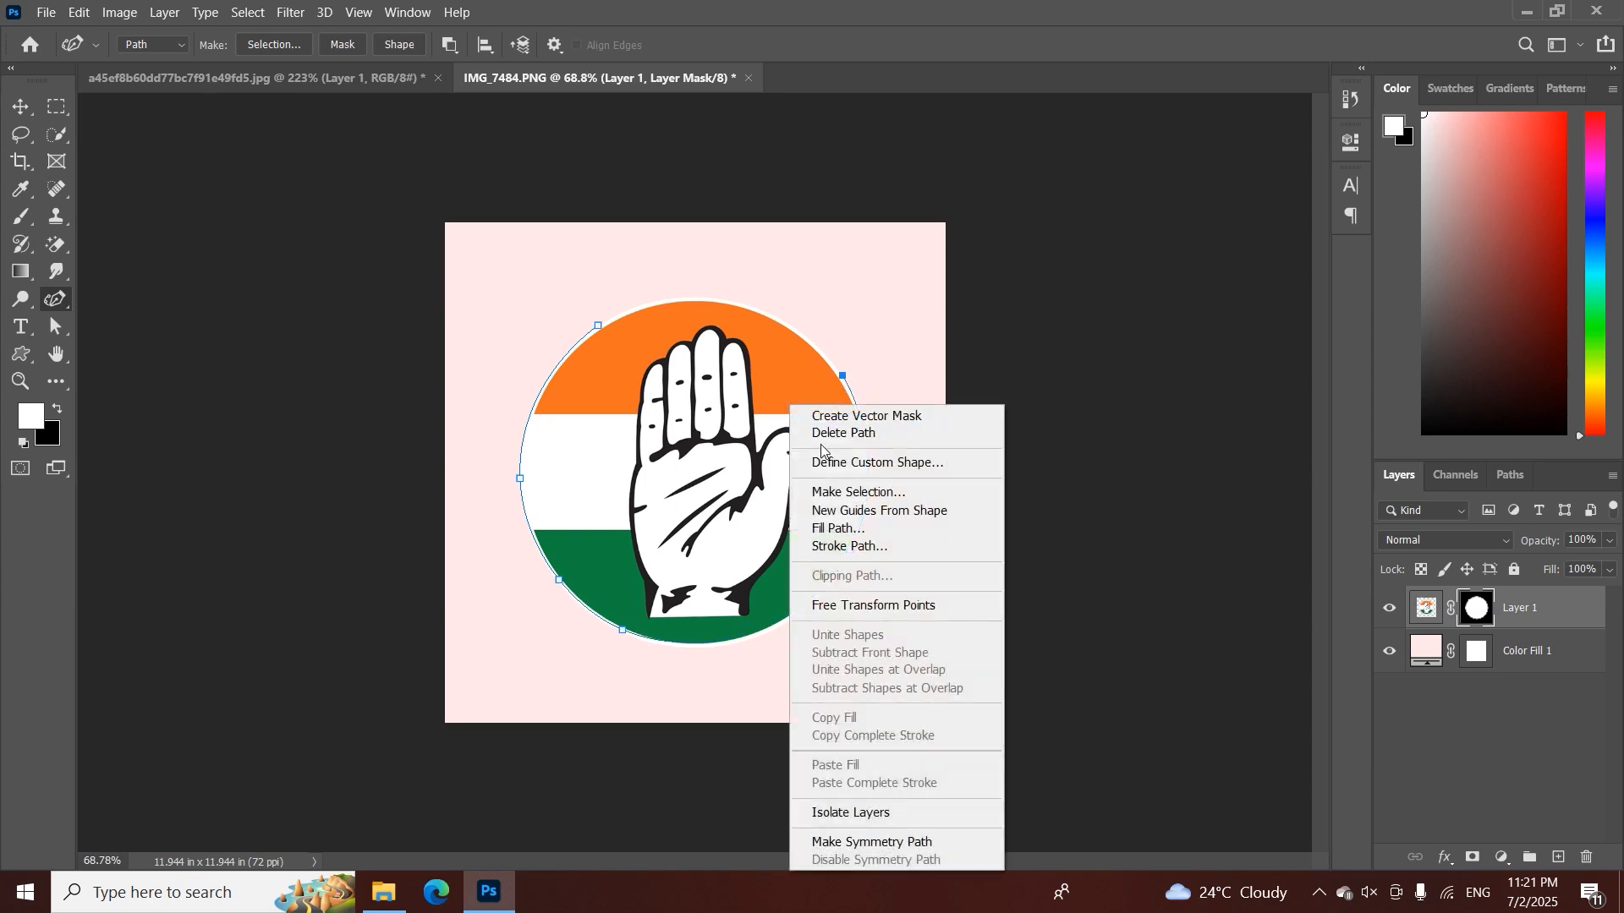
click(837, 433)
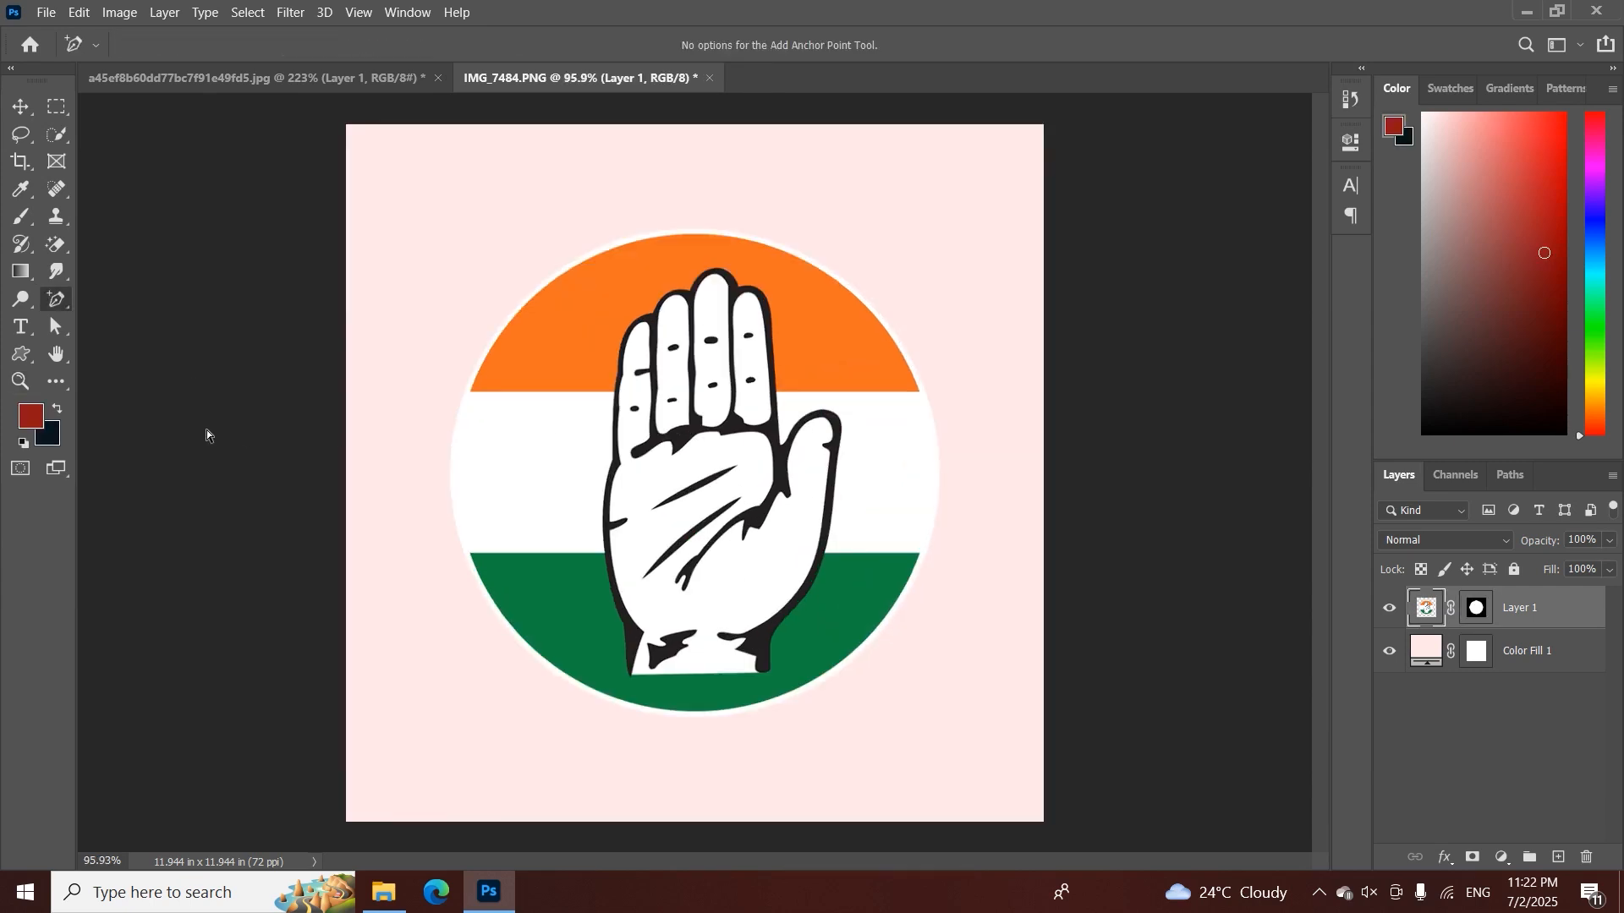
Draw a closed Pen tool path of mostly straight segments crossing the emblem's upper-left edge and the fingers
right_click(51, 312)
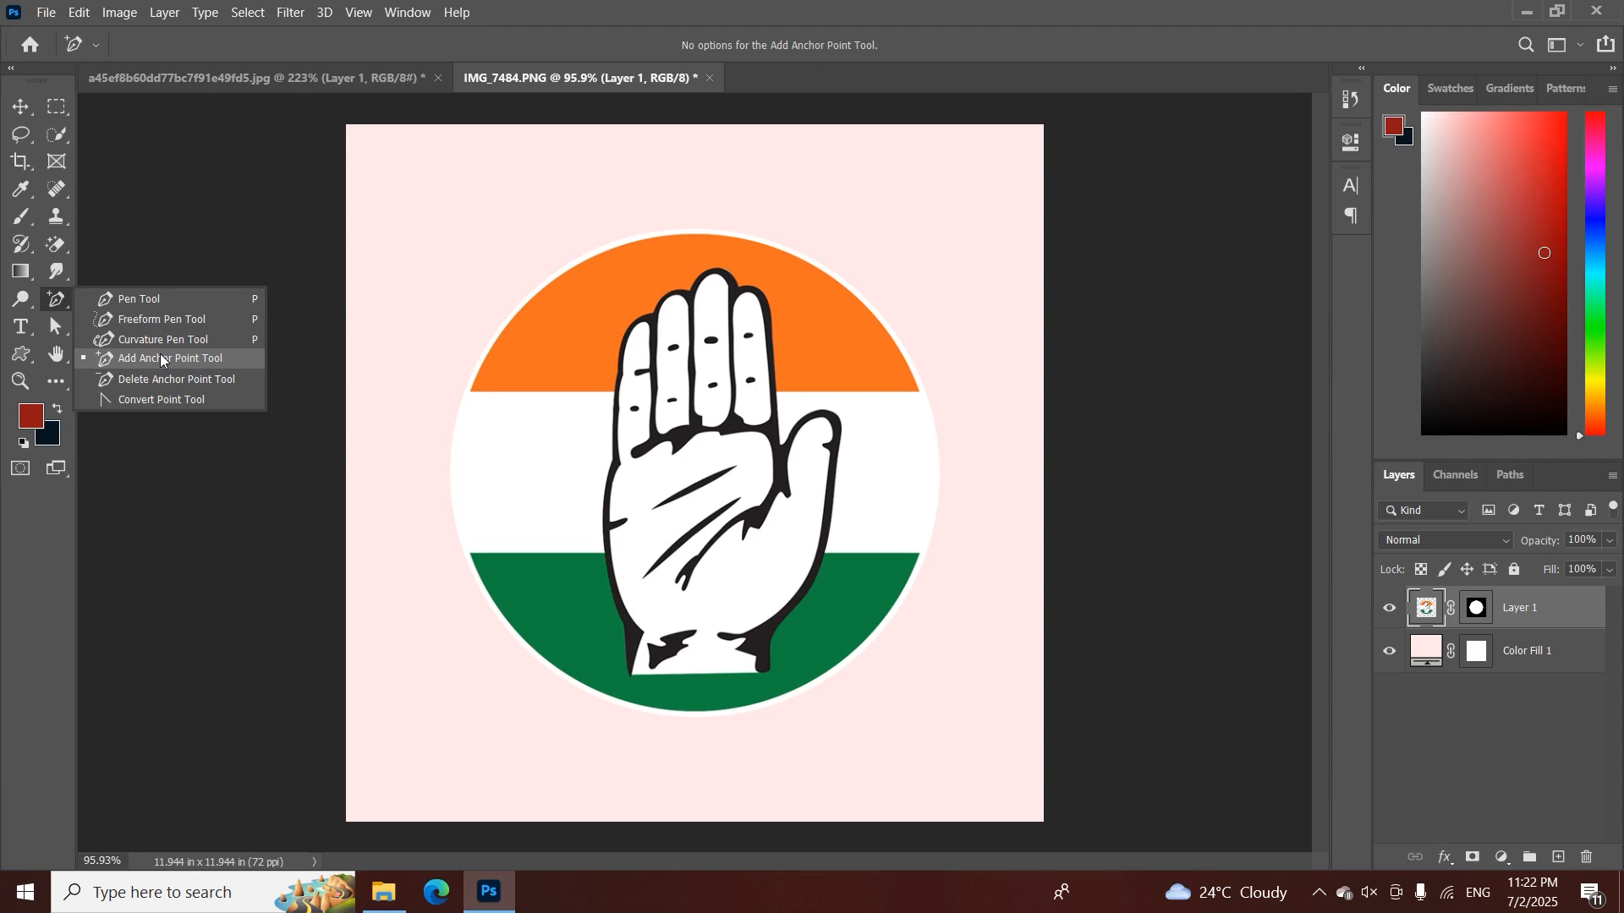
click(479, 275)
right_click(56, 306)
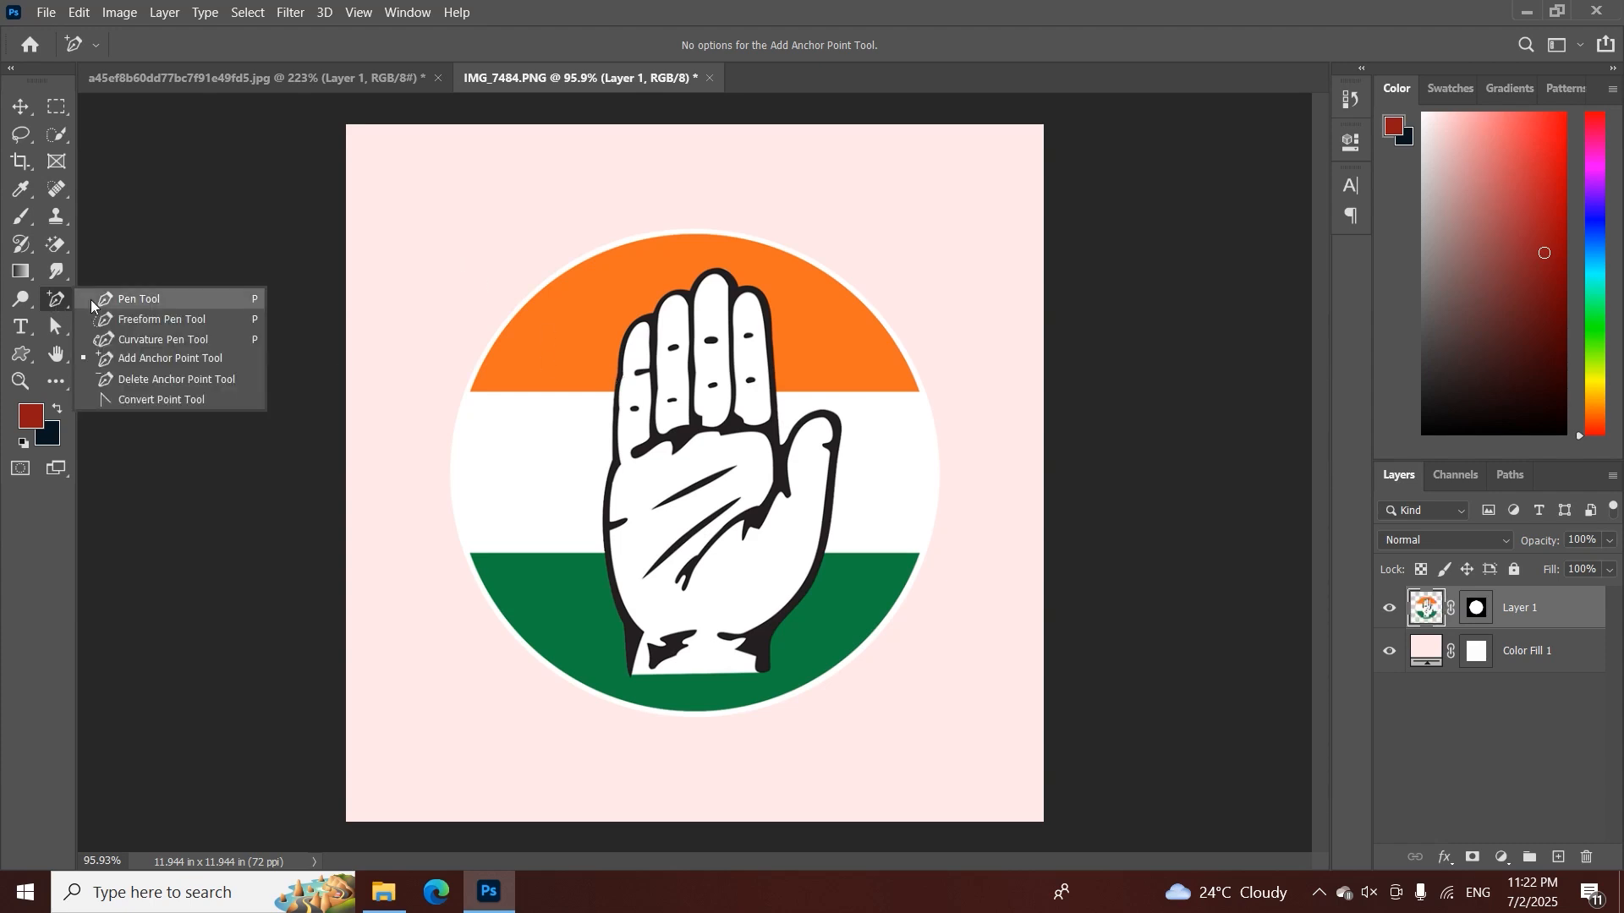
click(90, 299)
click(512, 244)
click(436, 312)
click(422, 393)
click(421, 457)
click(475, 479)
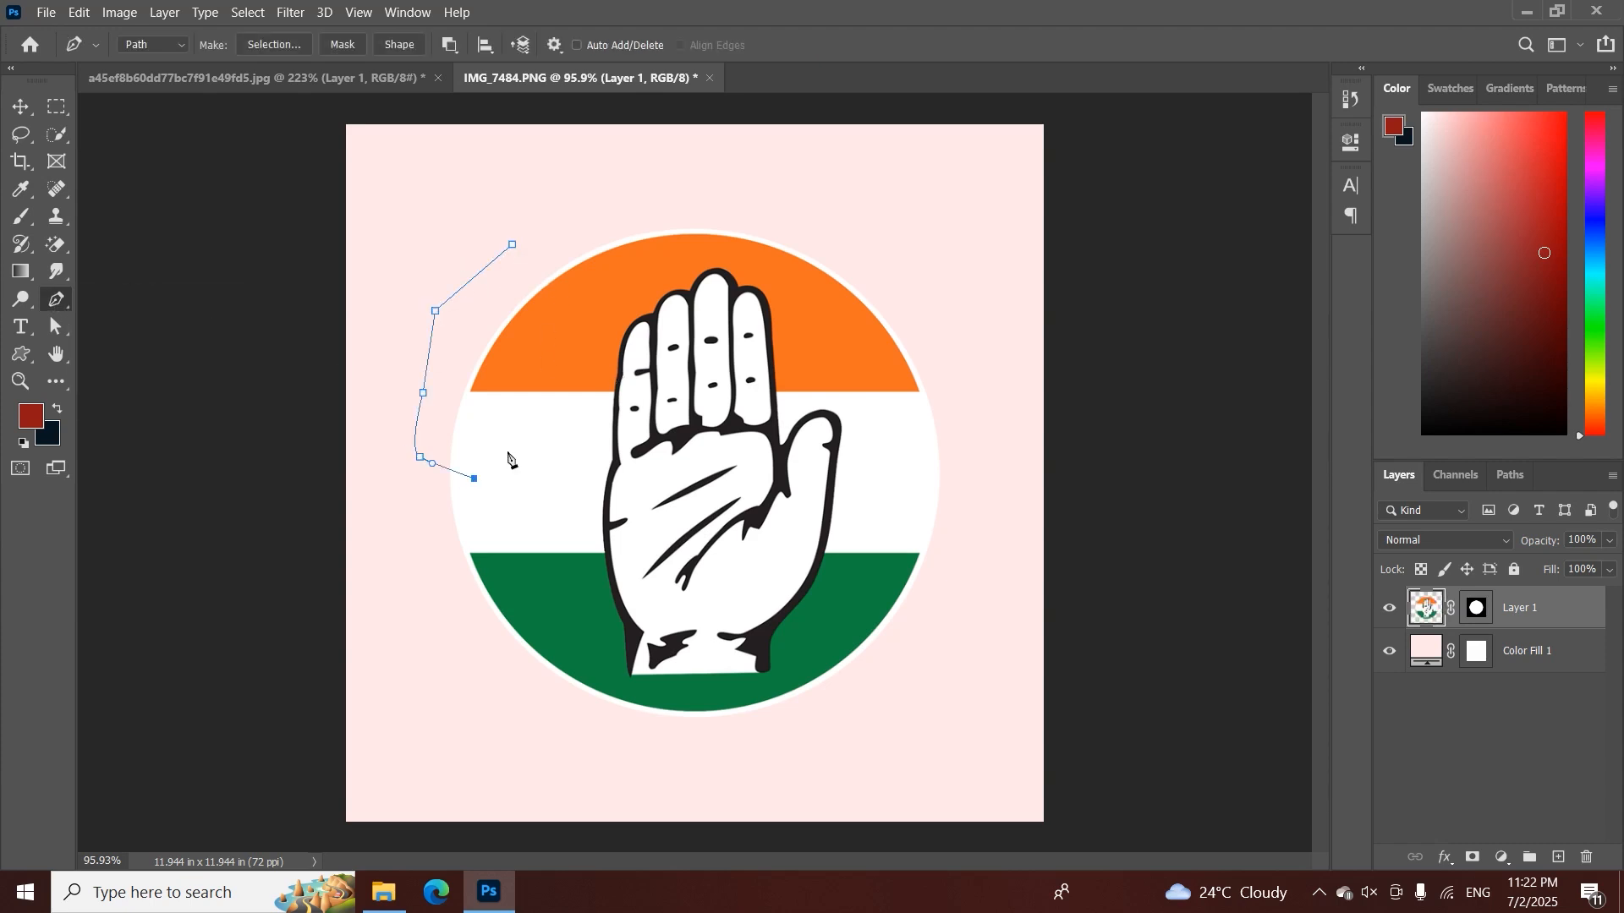
click(644, 404)
click(631, 361)
click(513, 244)
key(ctrl+space)
drag(460, 267, 541, 300)
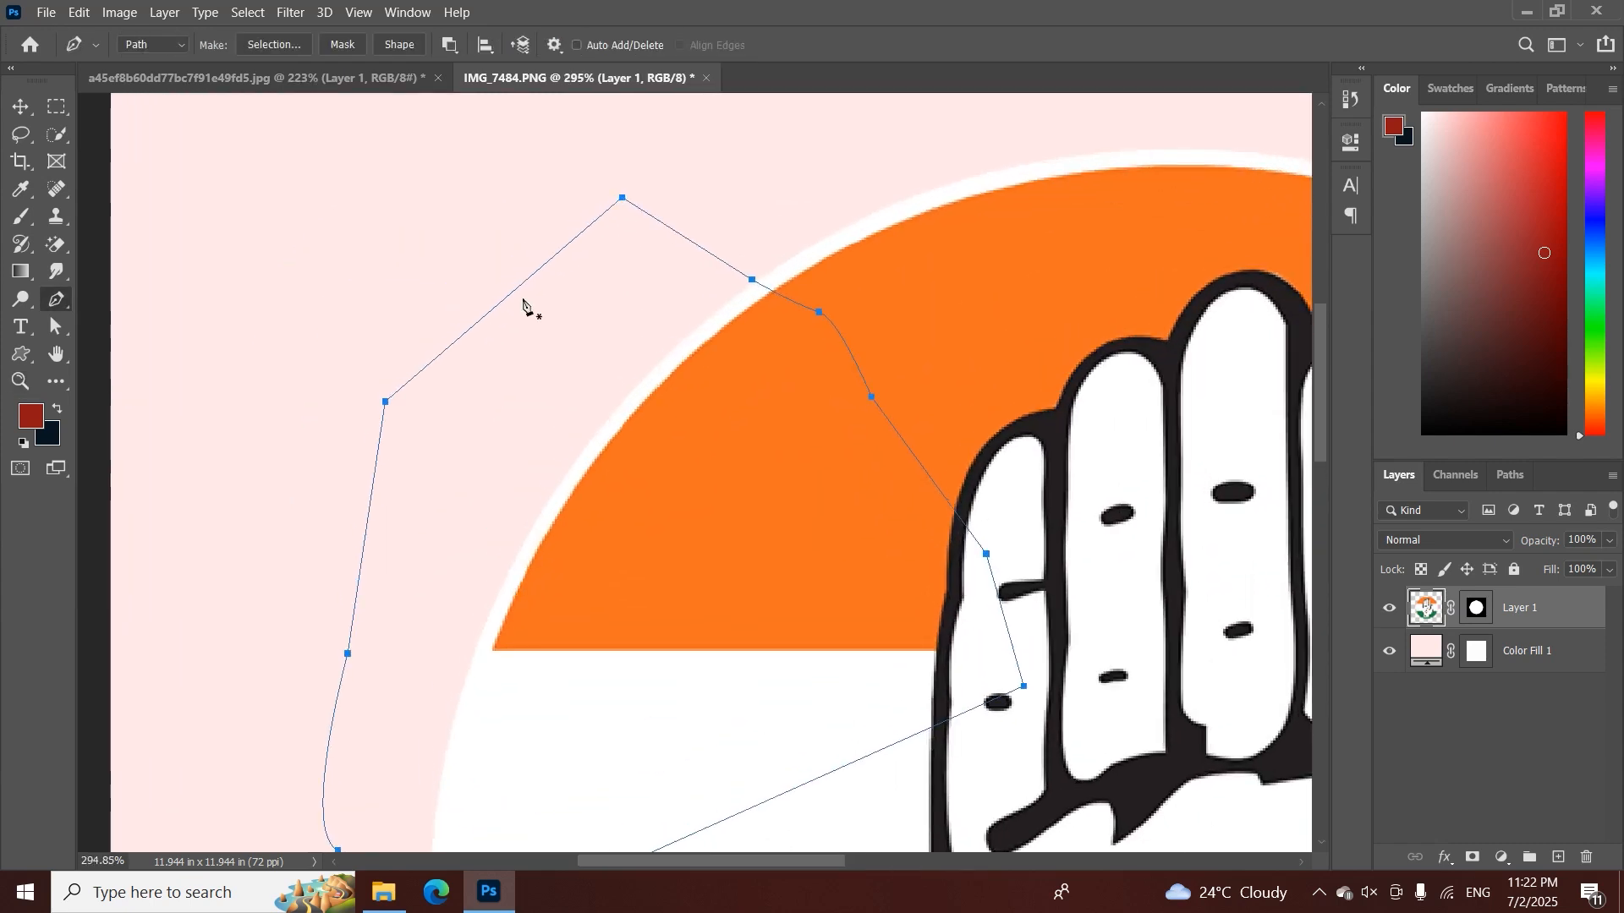
Add anchor points on the path's two straight outer segments, then delete the lower one with the Delete Anchor Point tool
right_click(56, 301)
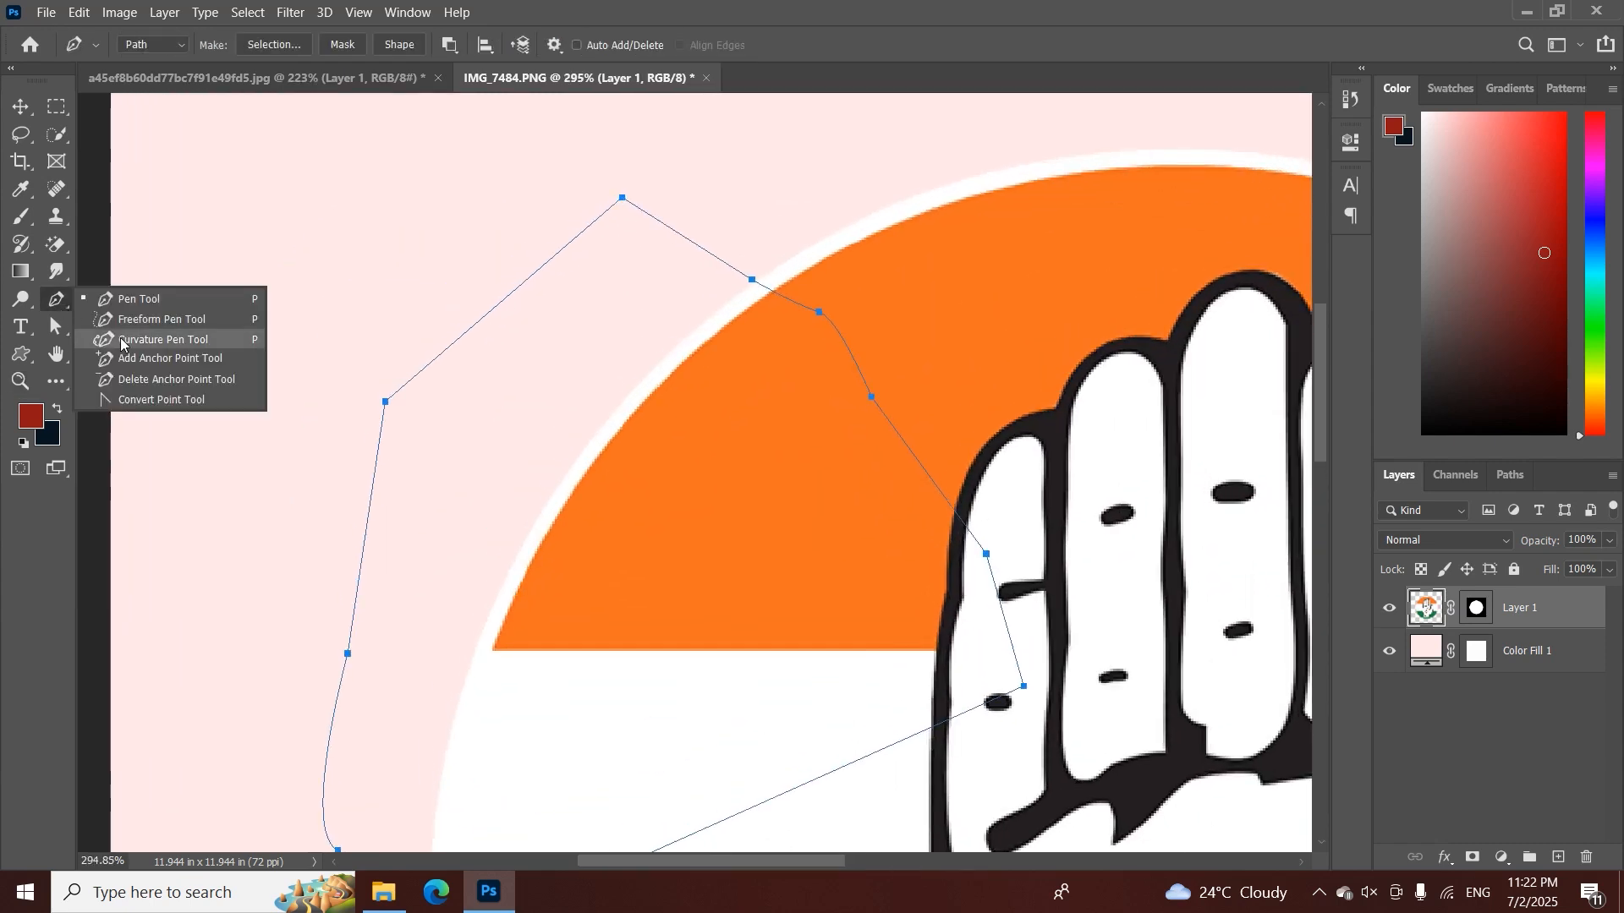
click(123, 359)
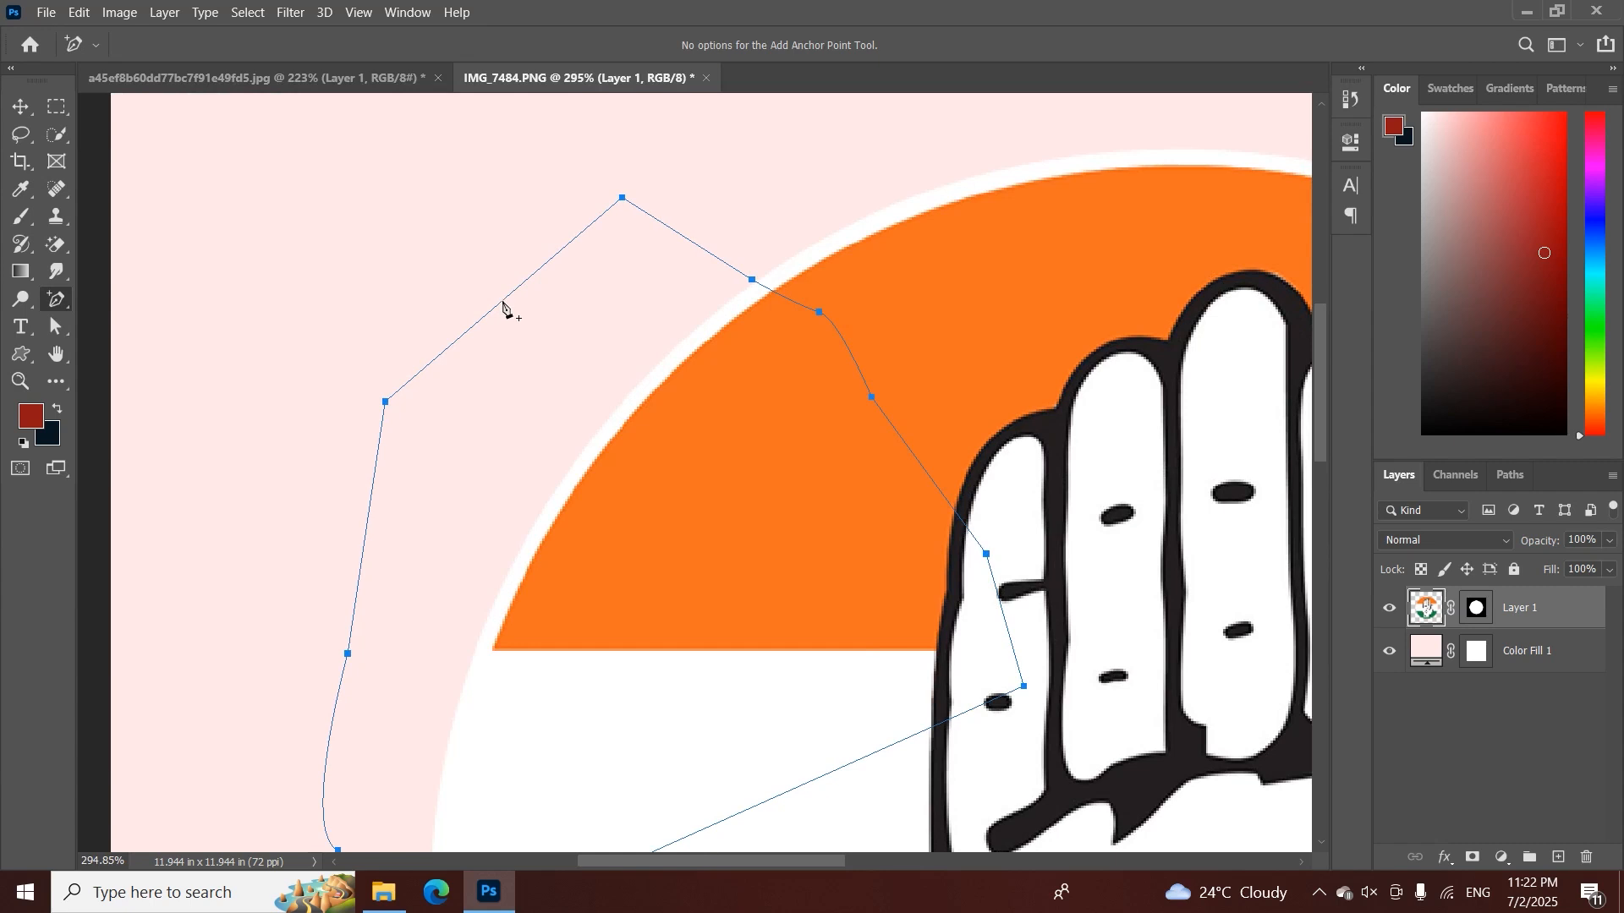
click(503, 302)
right_click(68, 306)
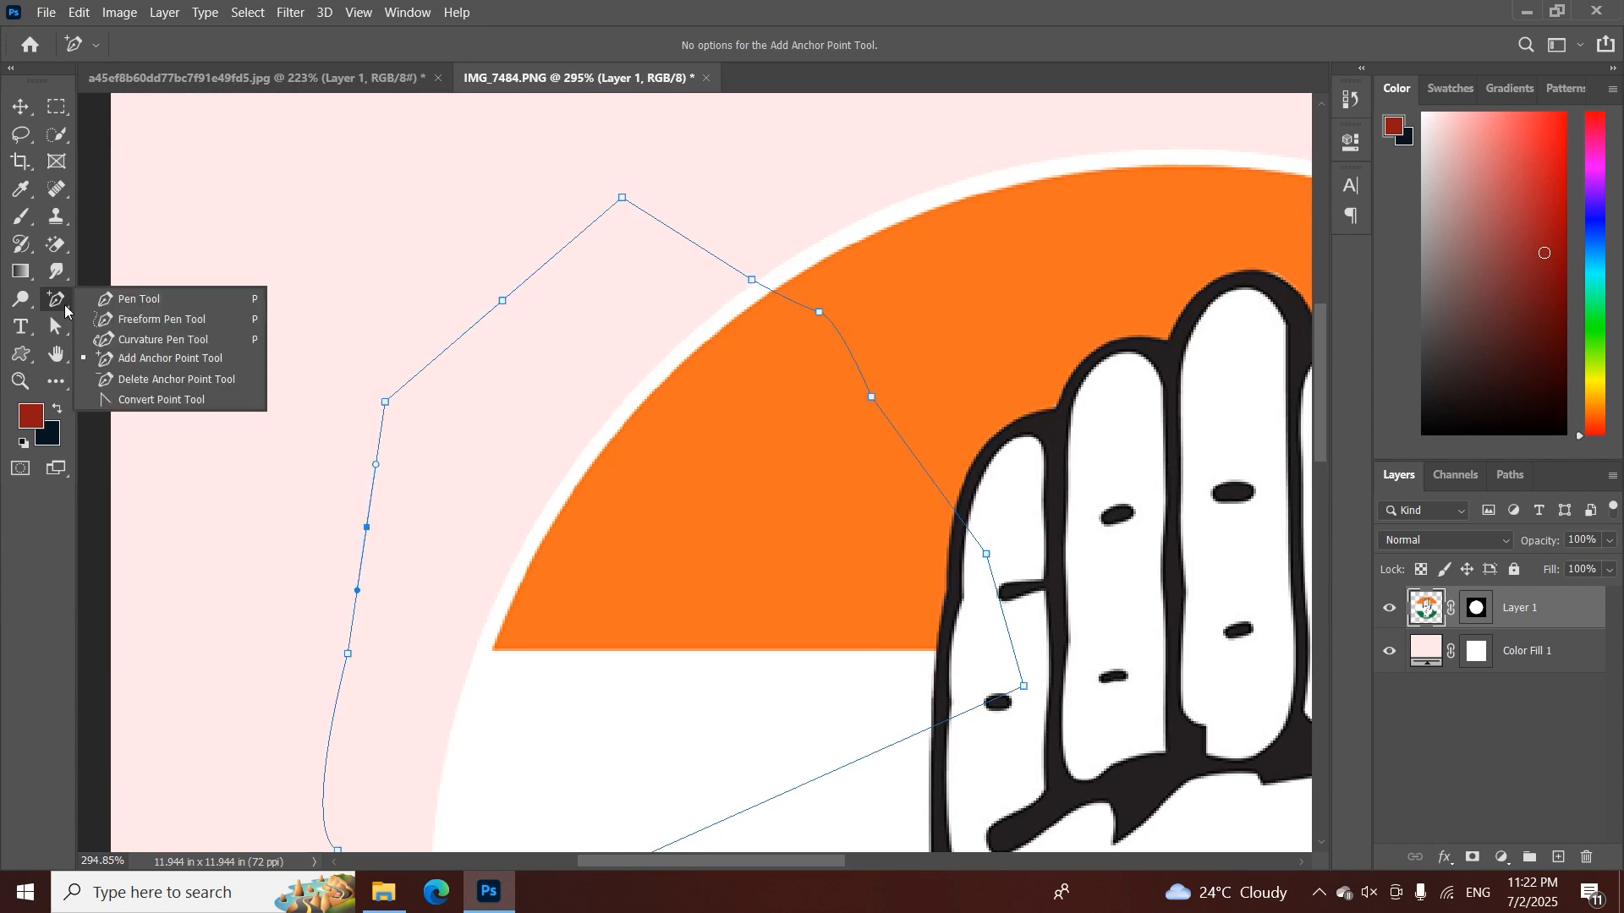
click(131, 381)
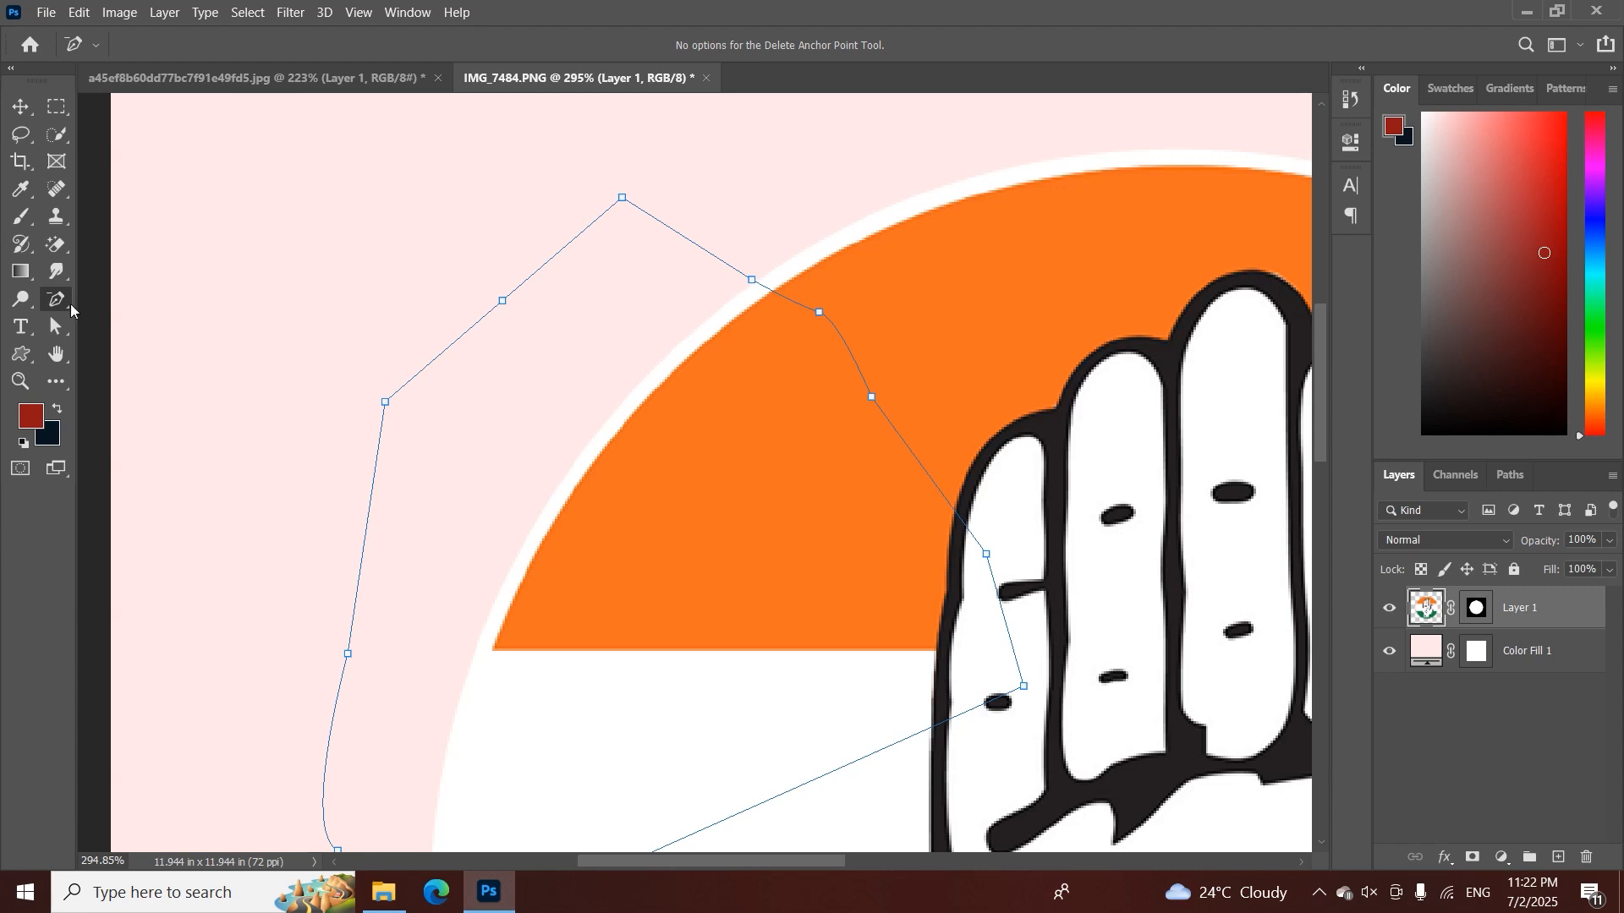
Try the Pen tool on the path's existing upper-left corner anchor
right_click(66, 309)
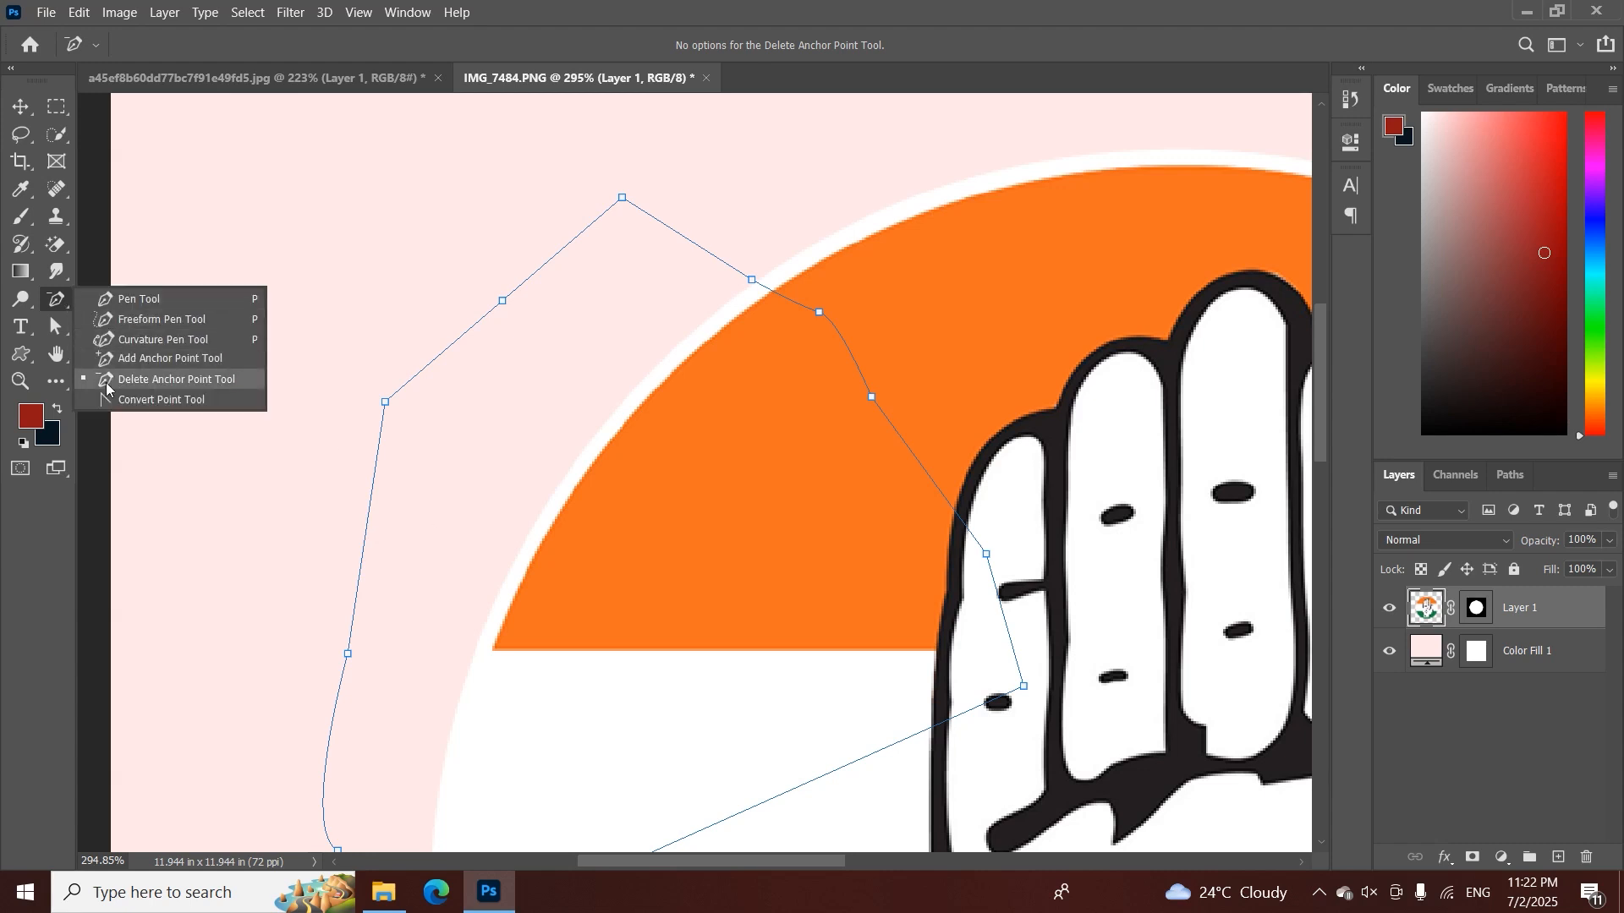
click(104, 309)
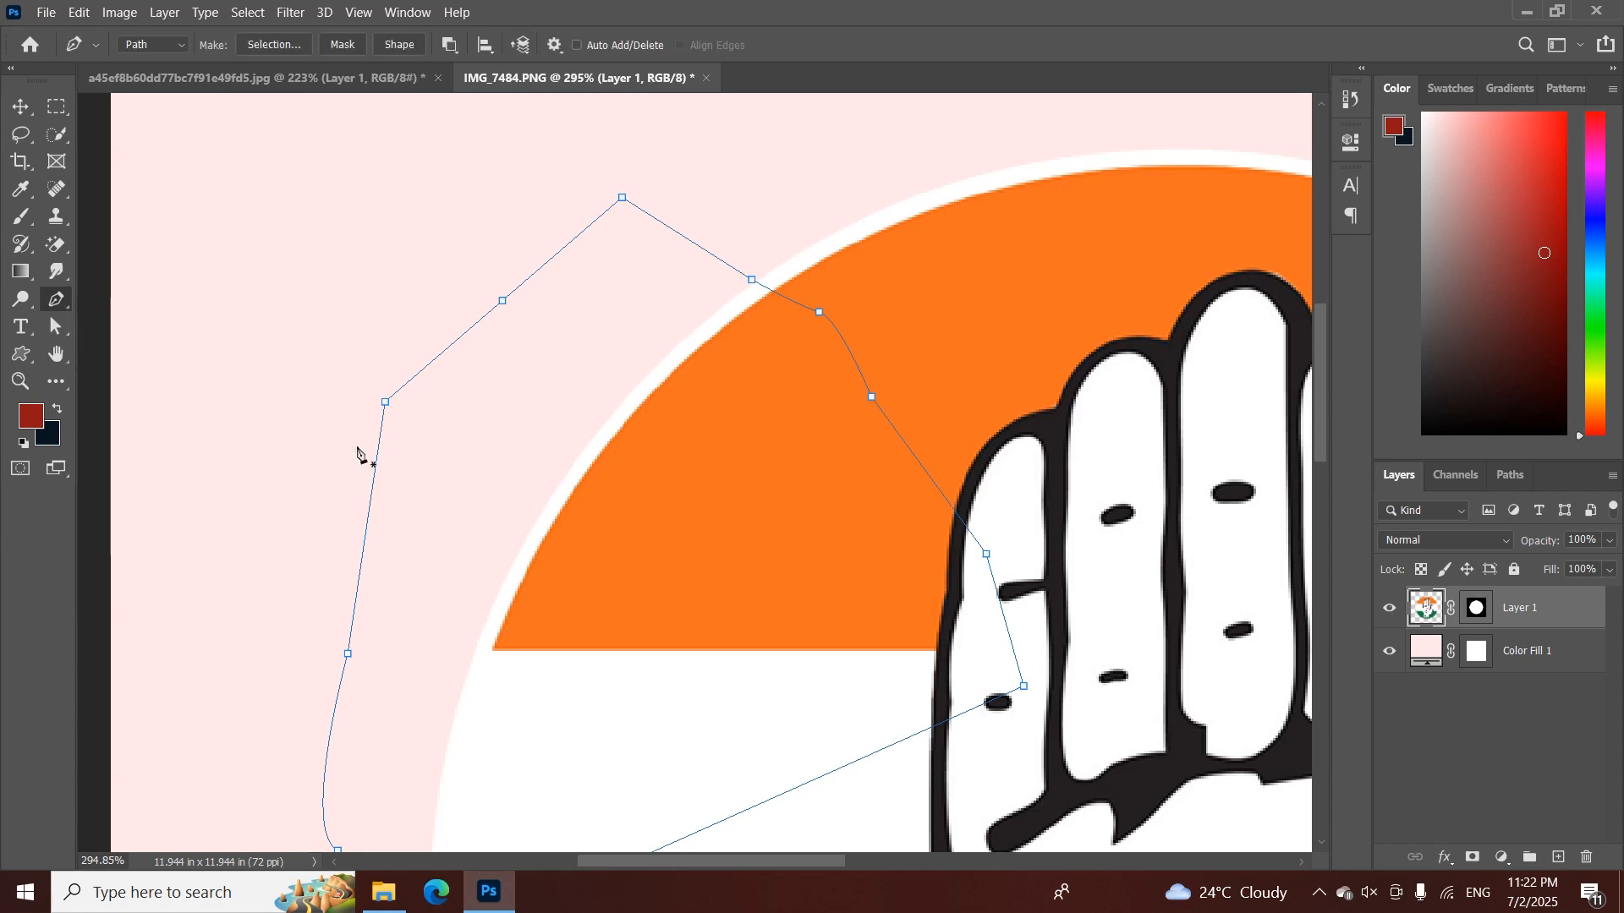
click(385, 405)
click(386, 404)
Draw a straight Pen tool segment between two points on the emblem's upper-left edge
right_click(59, 303)
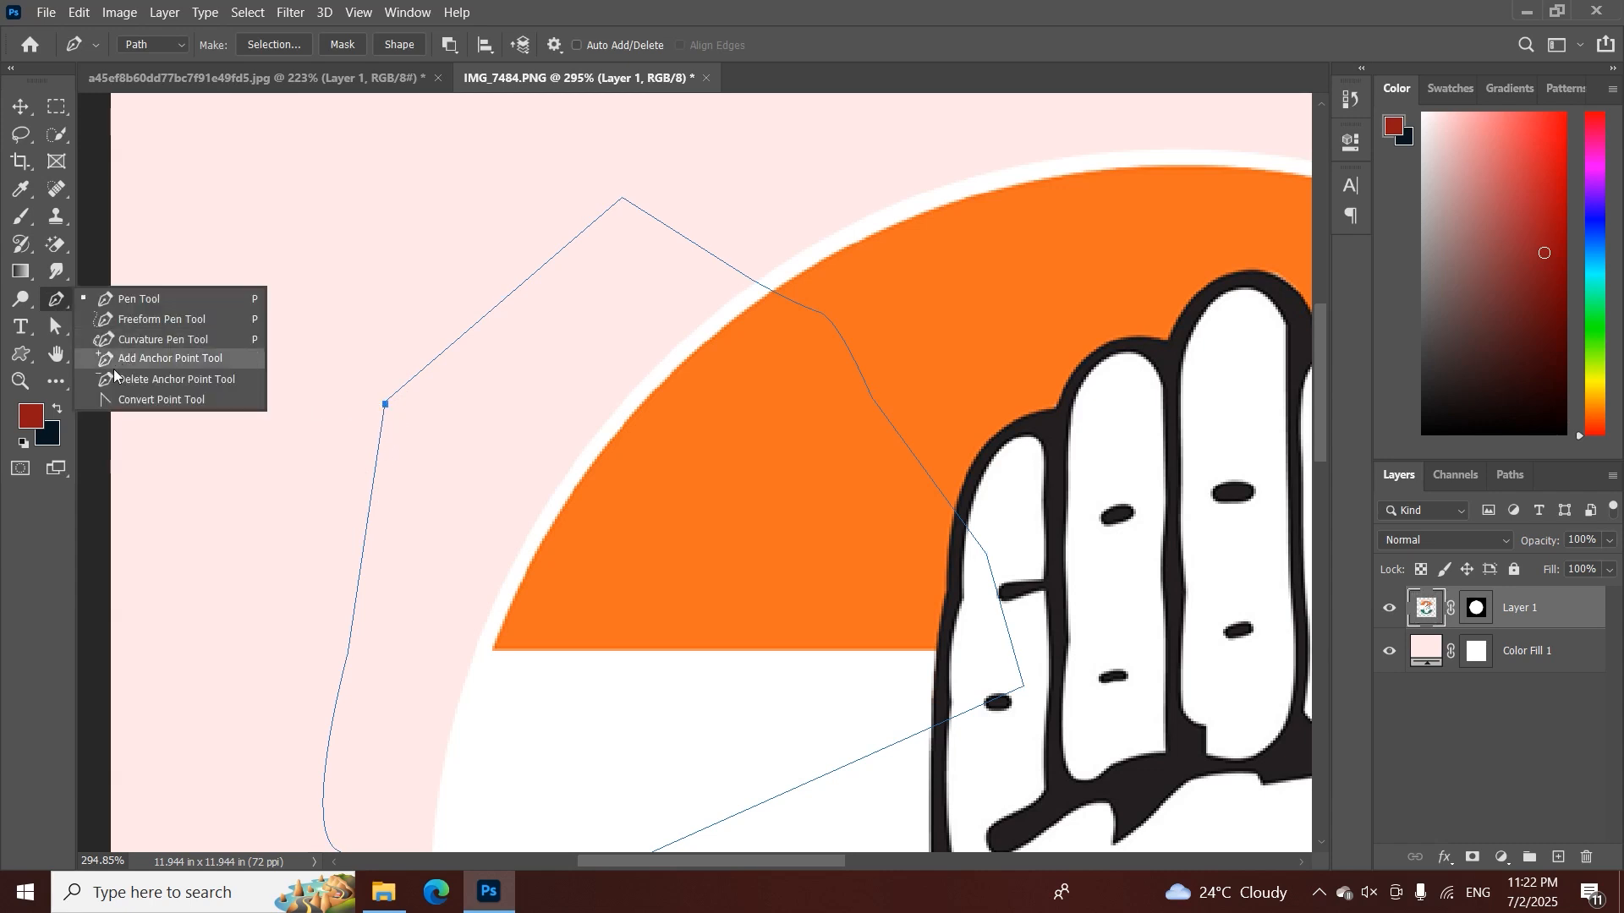
click(150, 400)
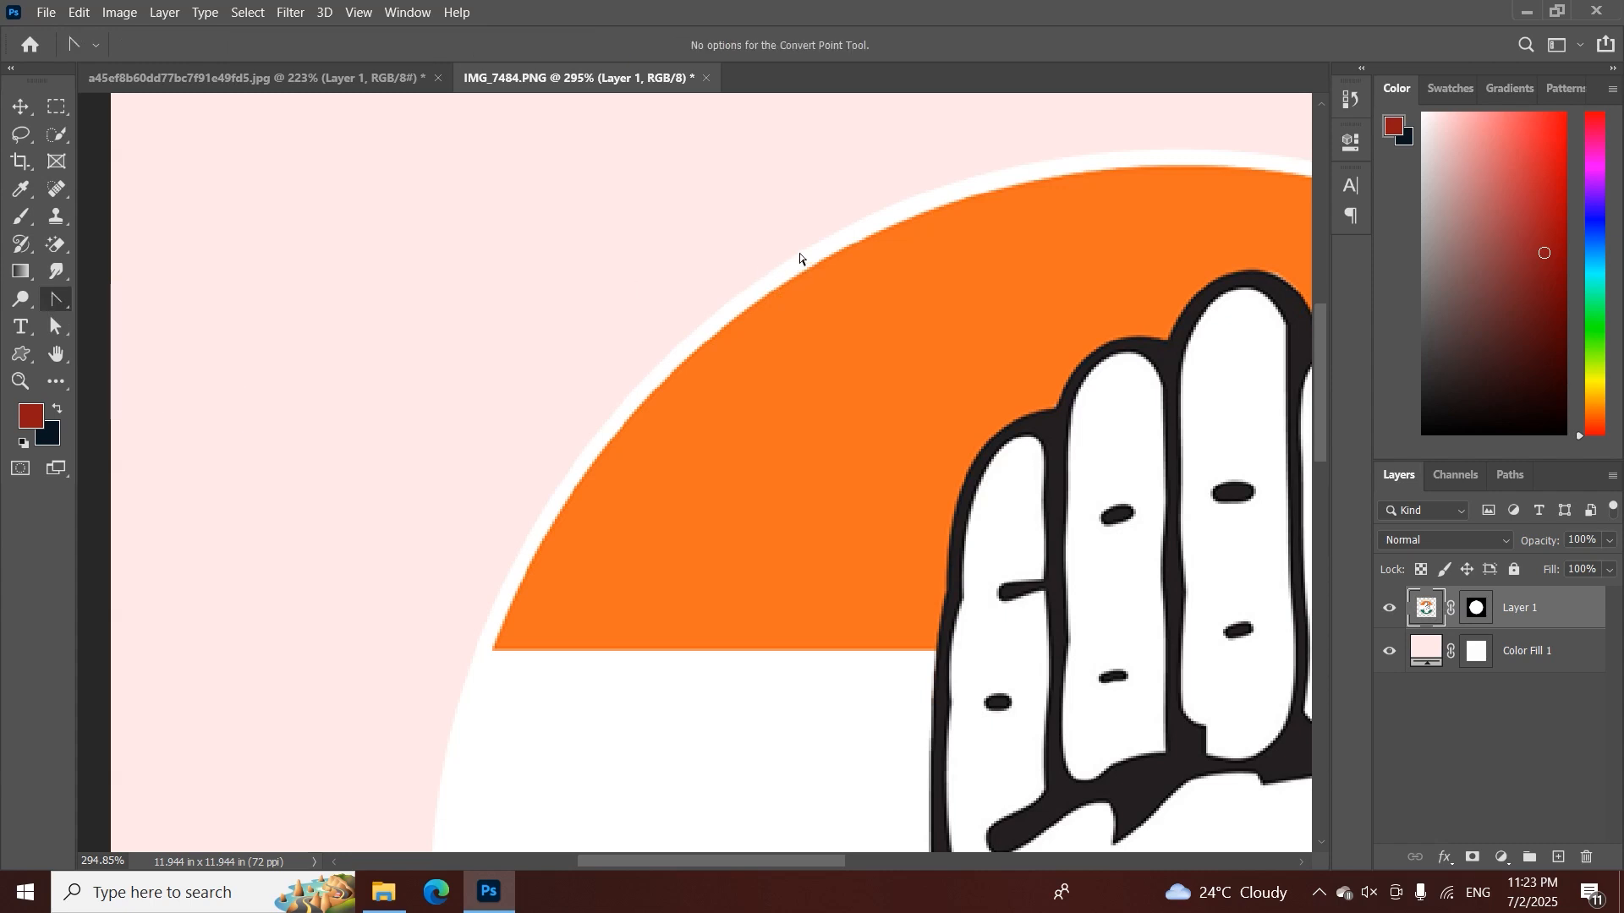
right_click(60, 293)
click(127, 298)
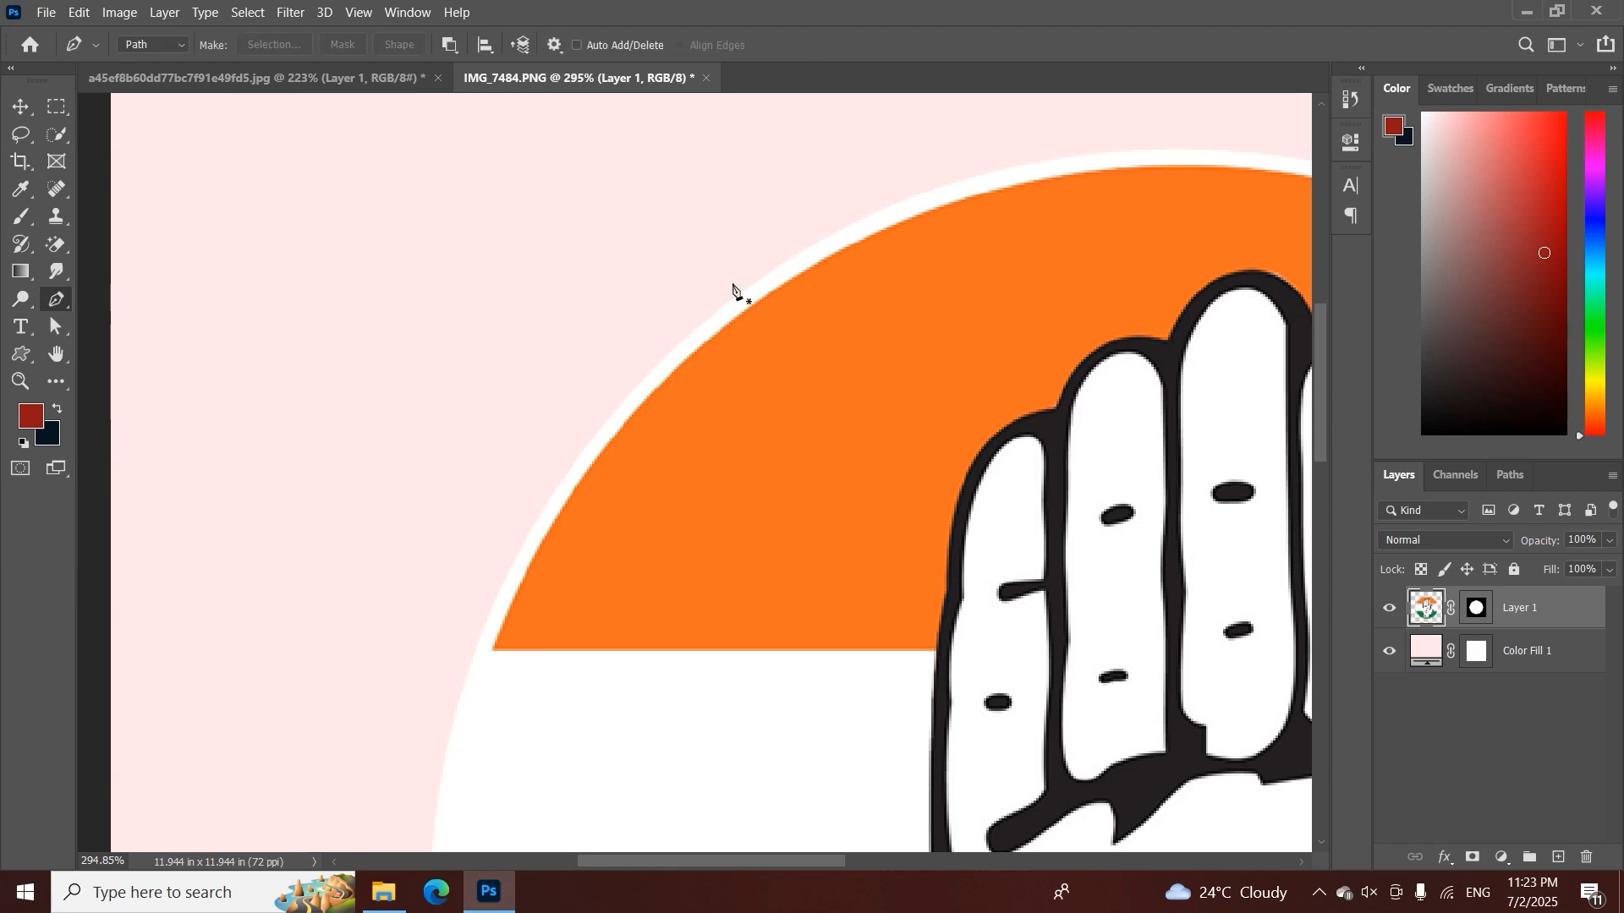
click(781, 265)
click(500, 591)
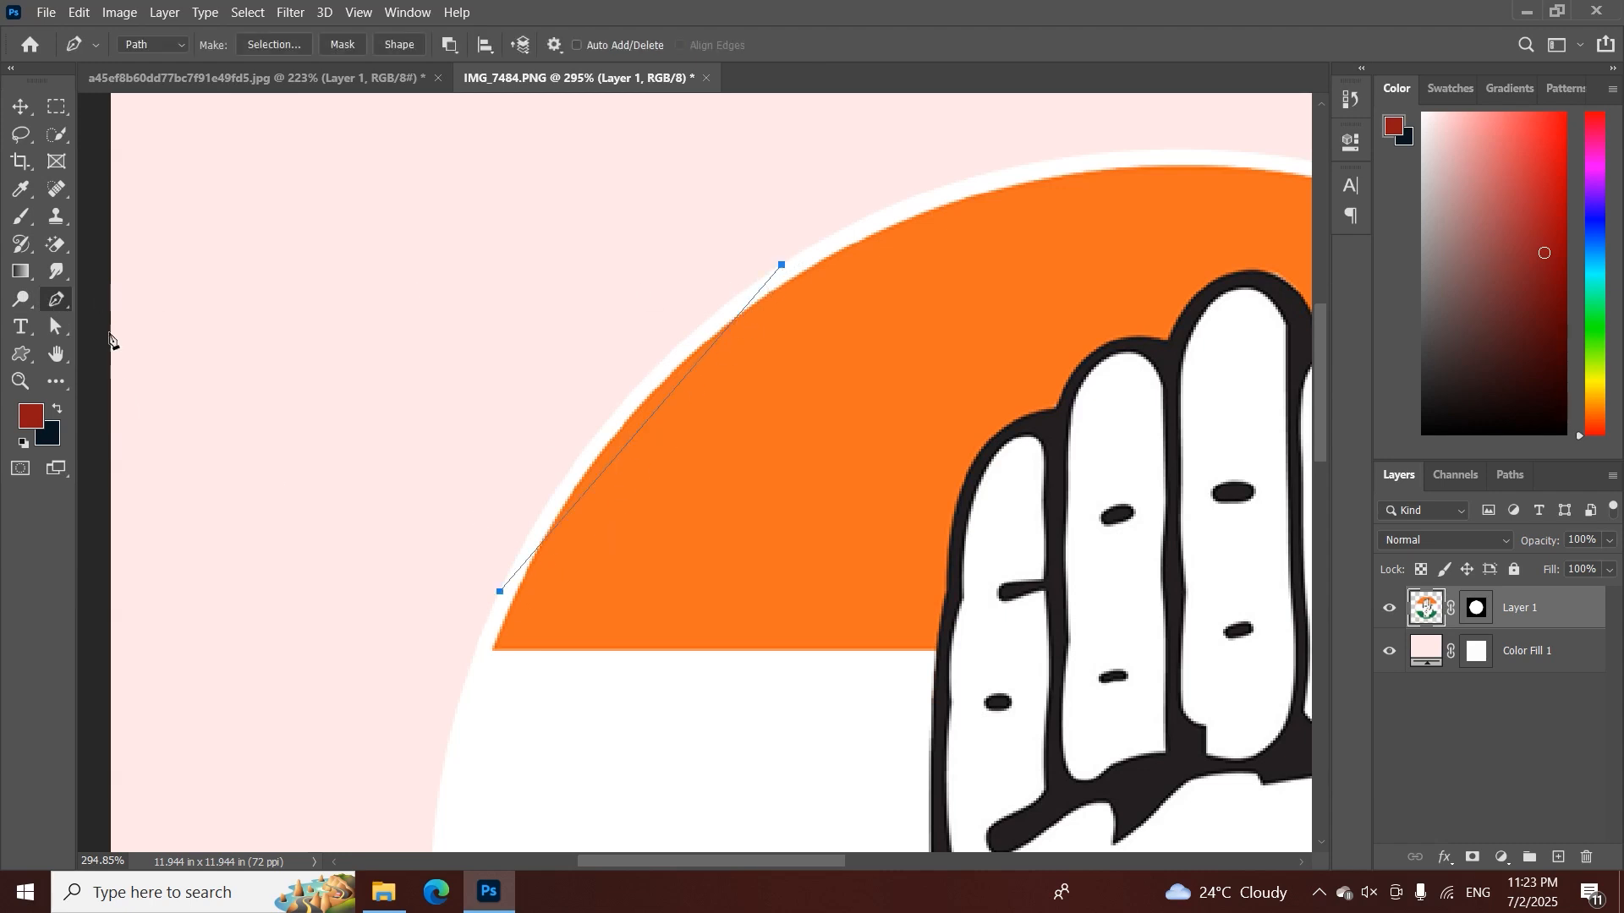
Convert the segment's lower anchor to a smooth point with the Convert Point tool, bending the line along the emblem's edge
right_click(67, 307)
click(161, 400)
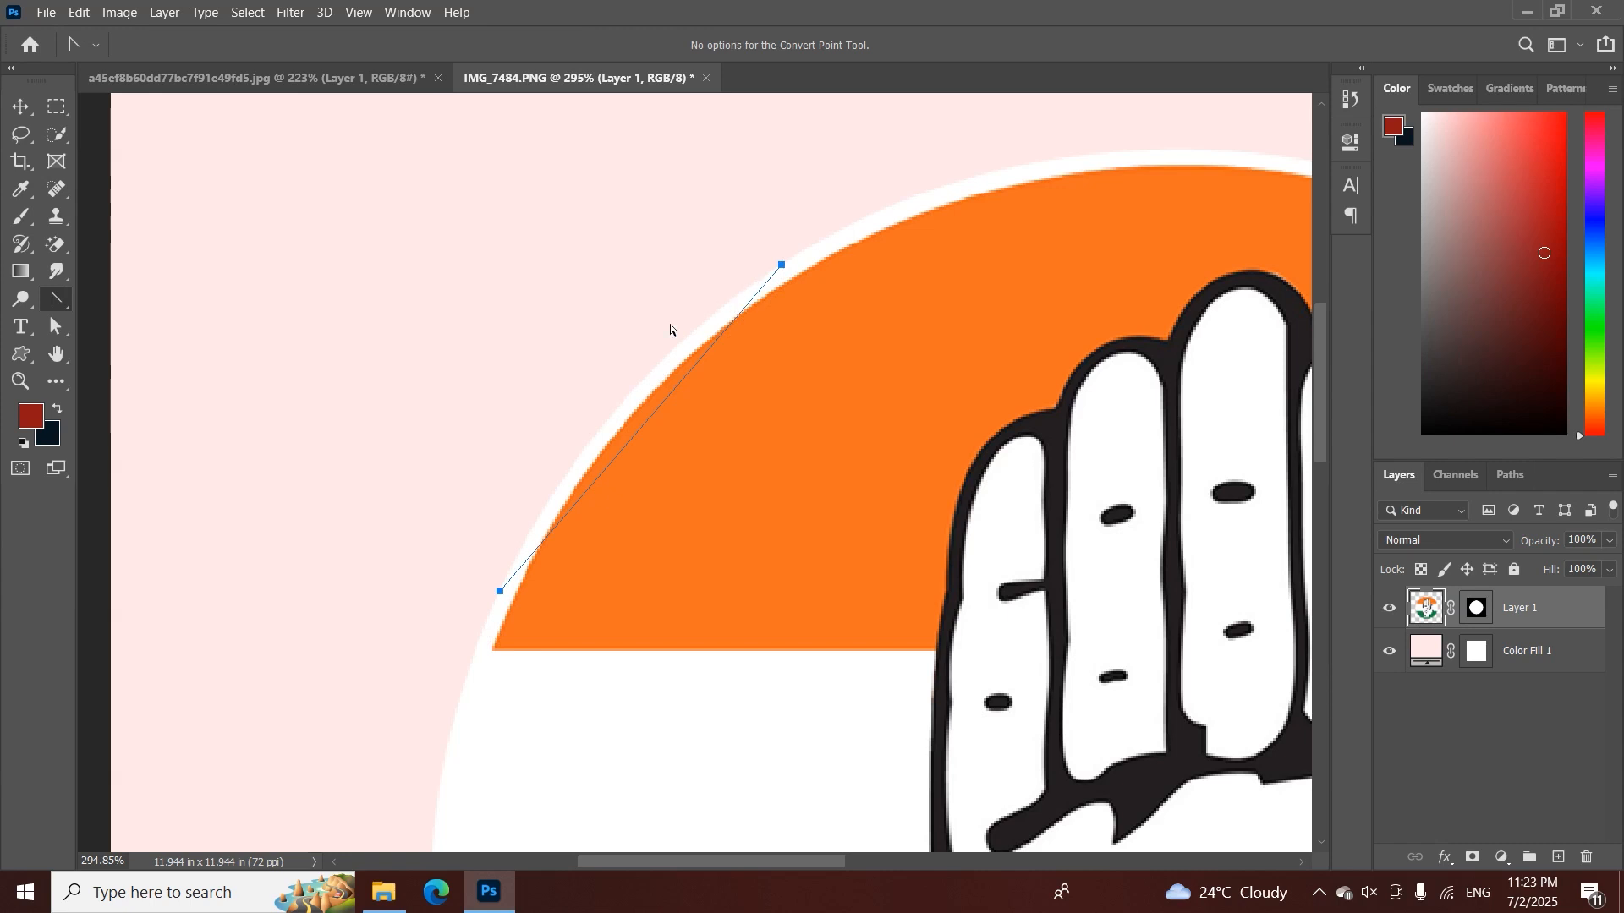
right_click(68, 292)
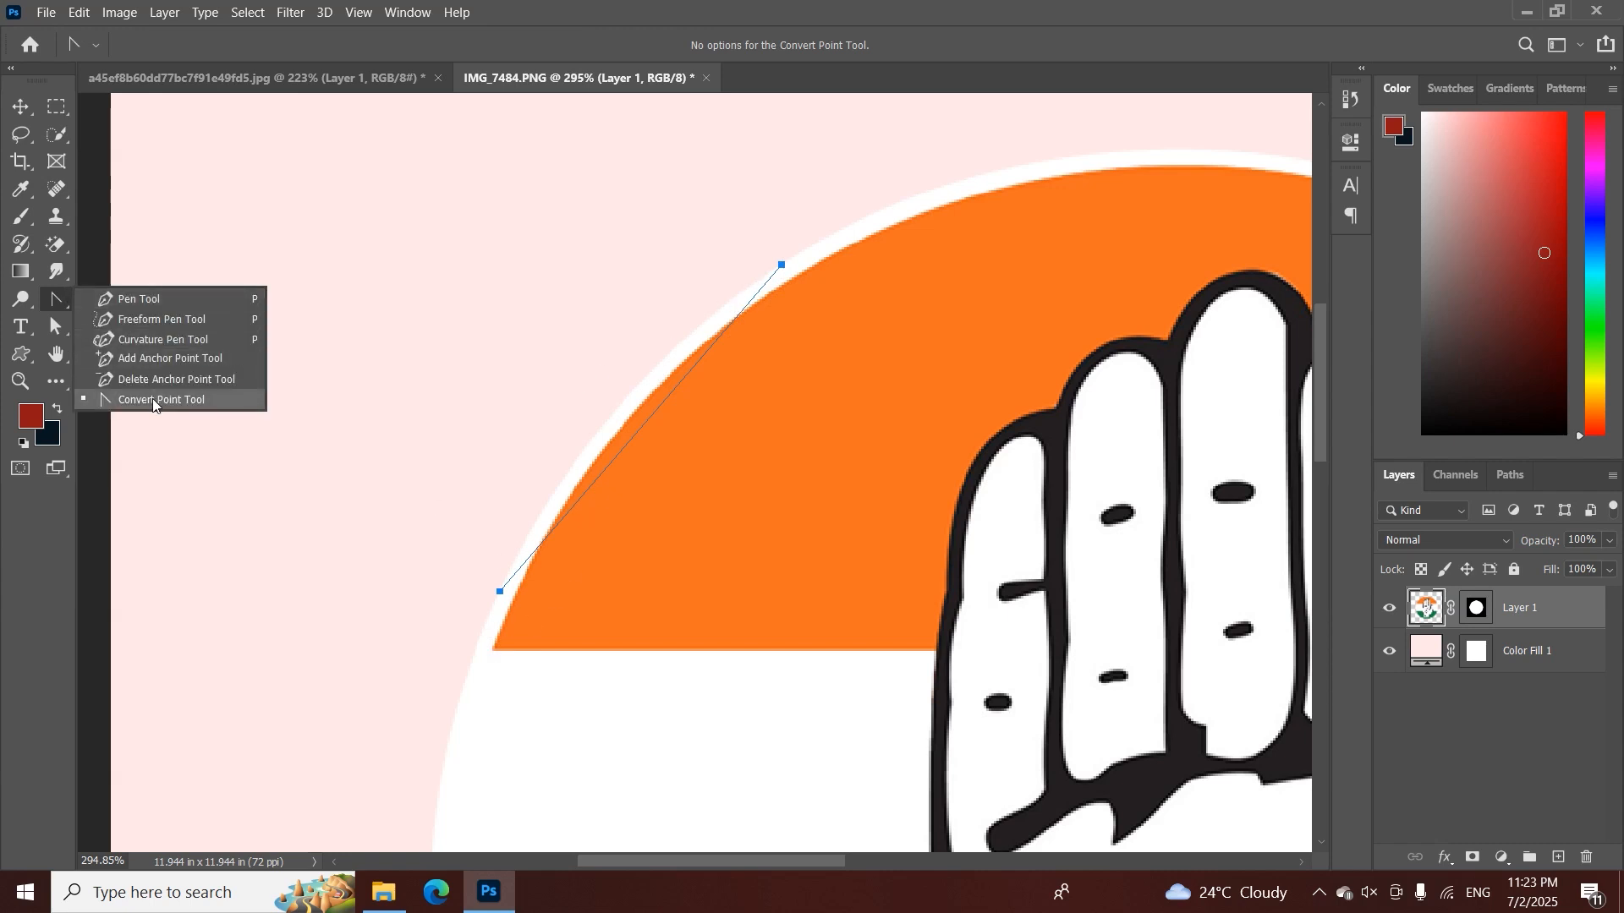
click(152, 399)
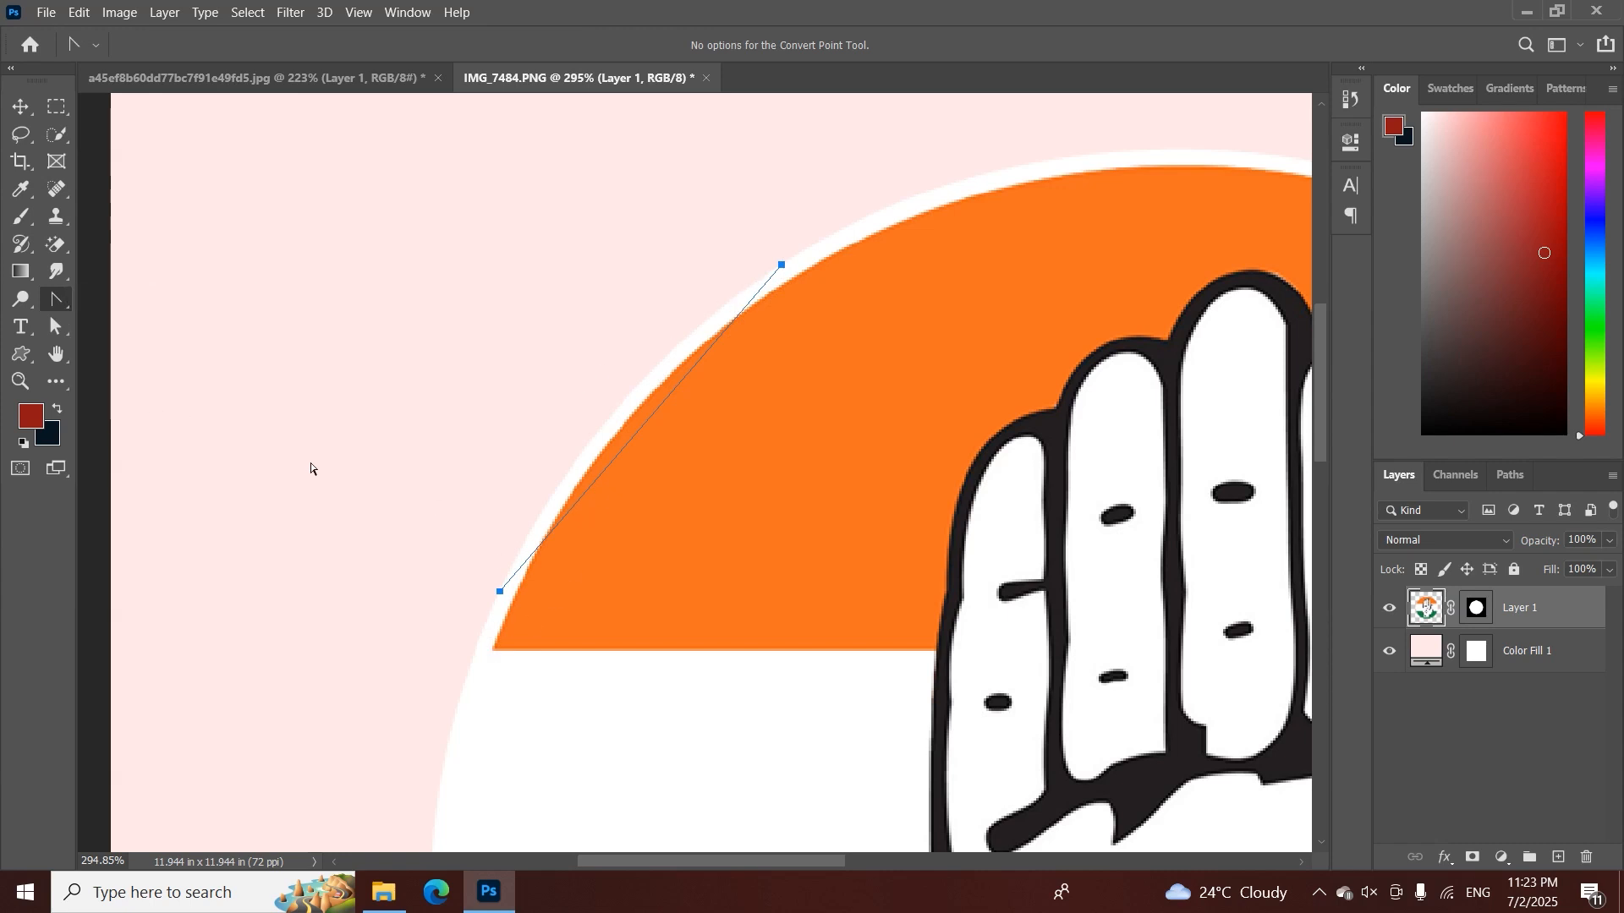
drag(500, 592, 395, 824)
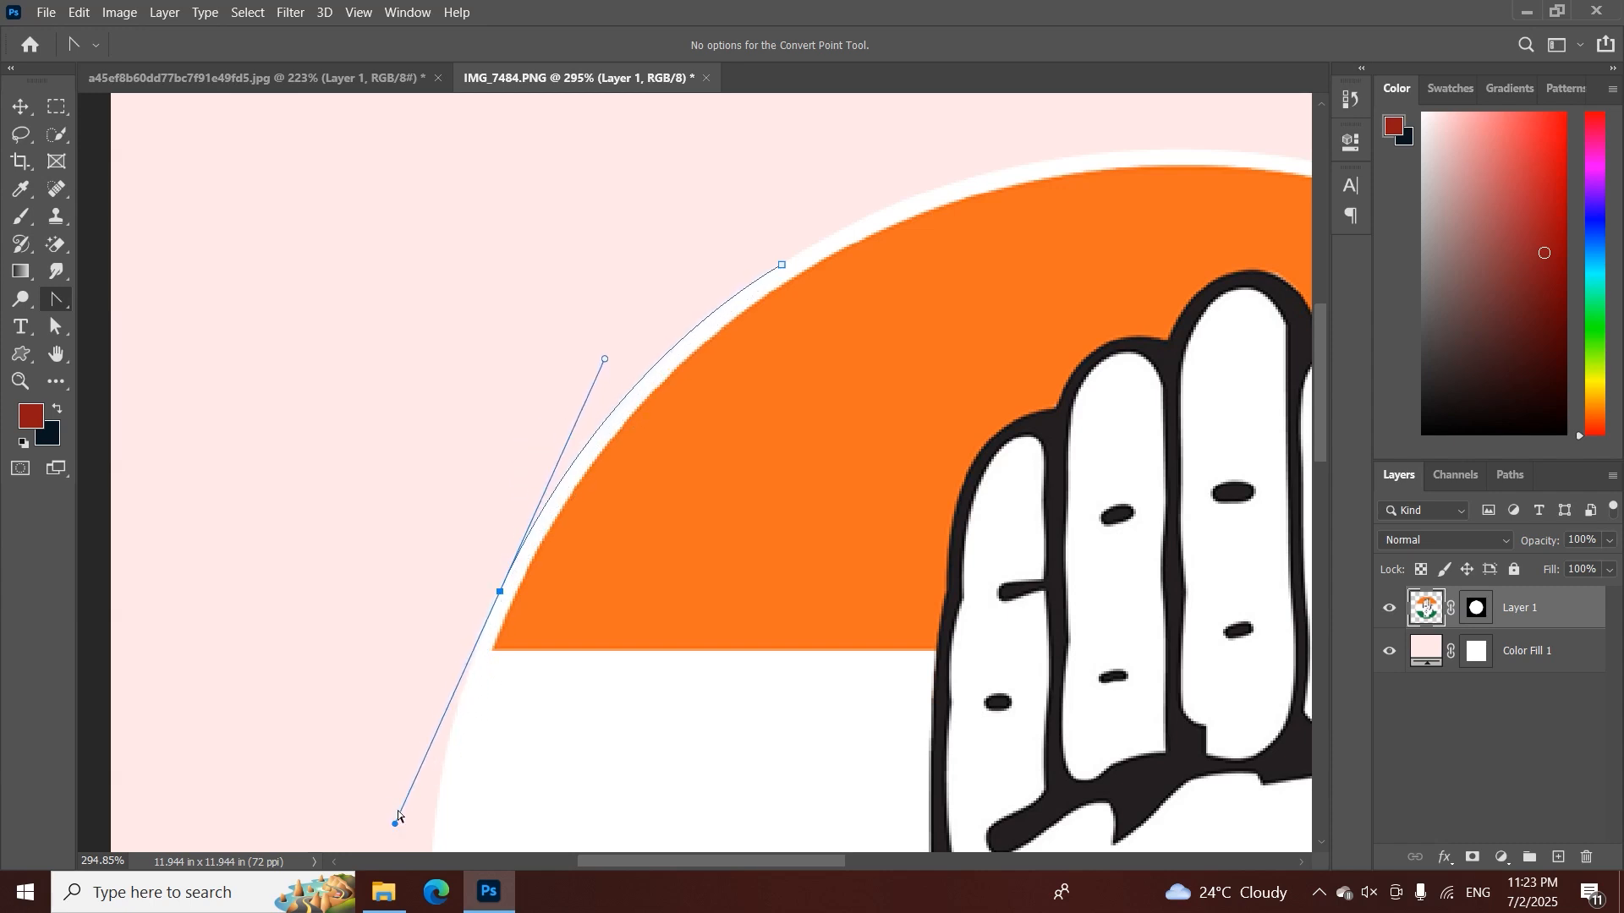
click(534, 549)
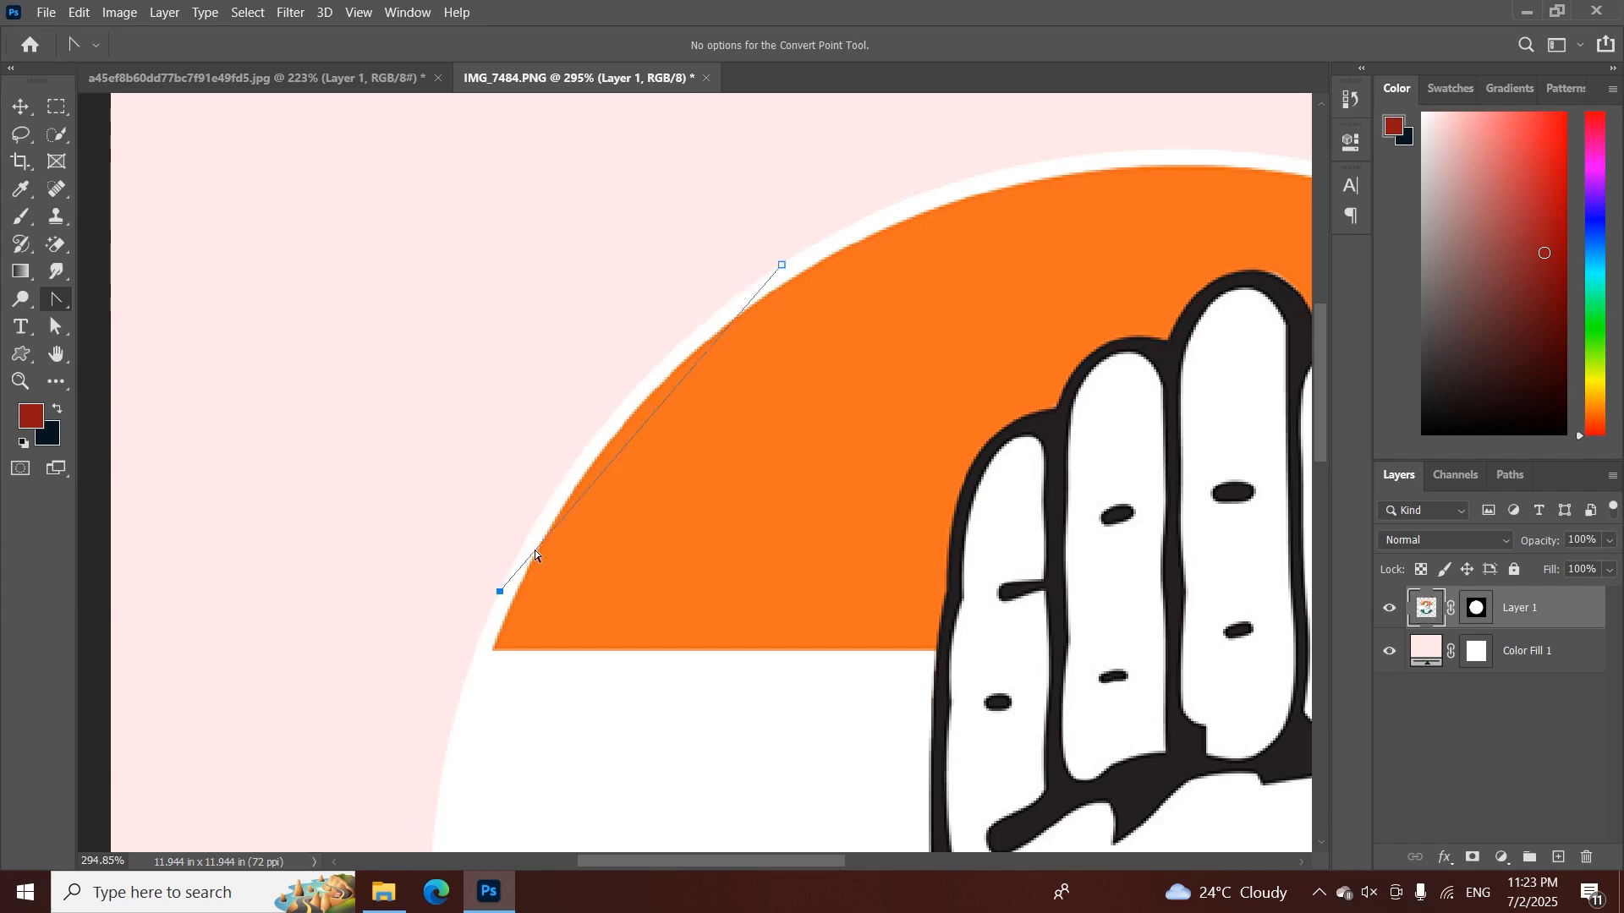
right_click(56, 300)
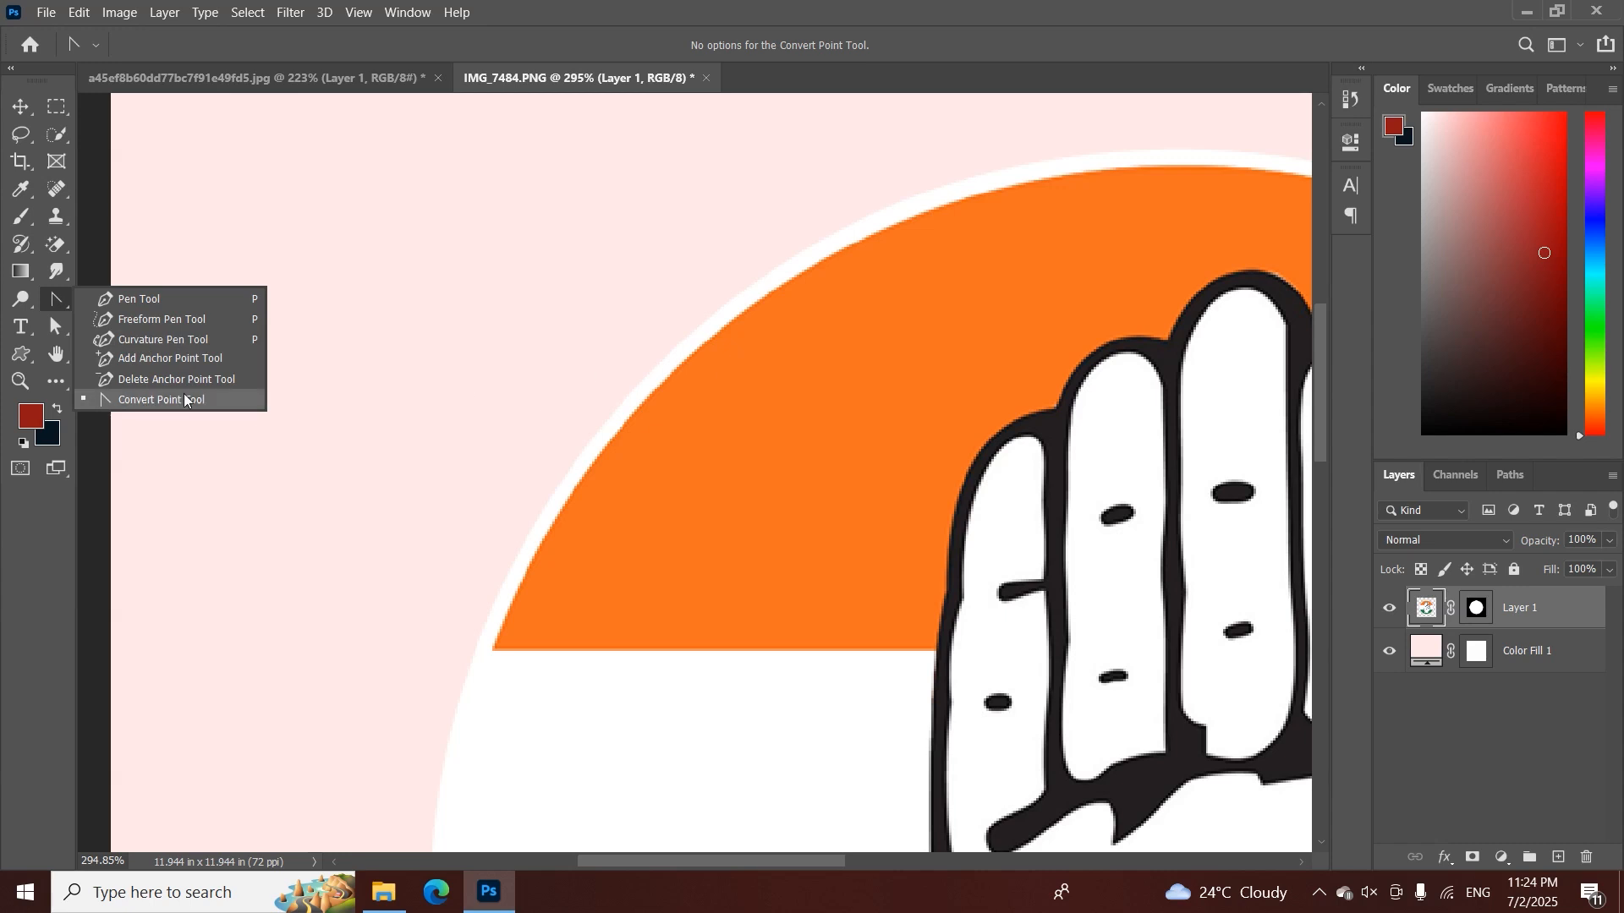
Return to the Pen tool and close IMG_7484.PNG without saving its changes
click(114, 301)
right_click(56, 299)
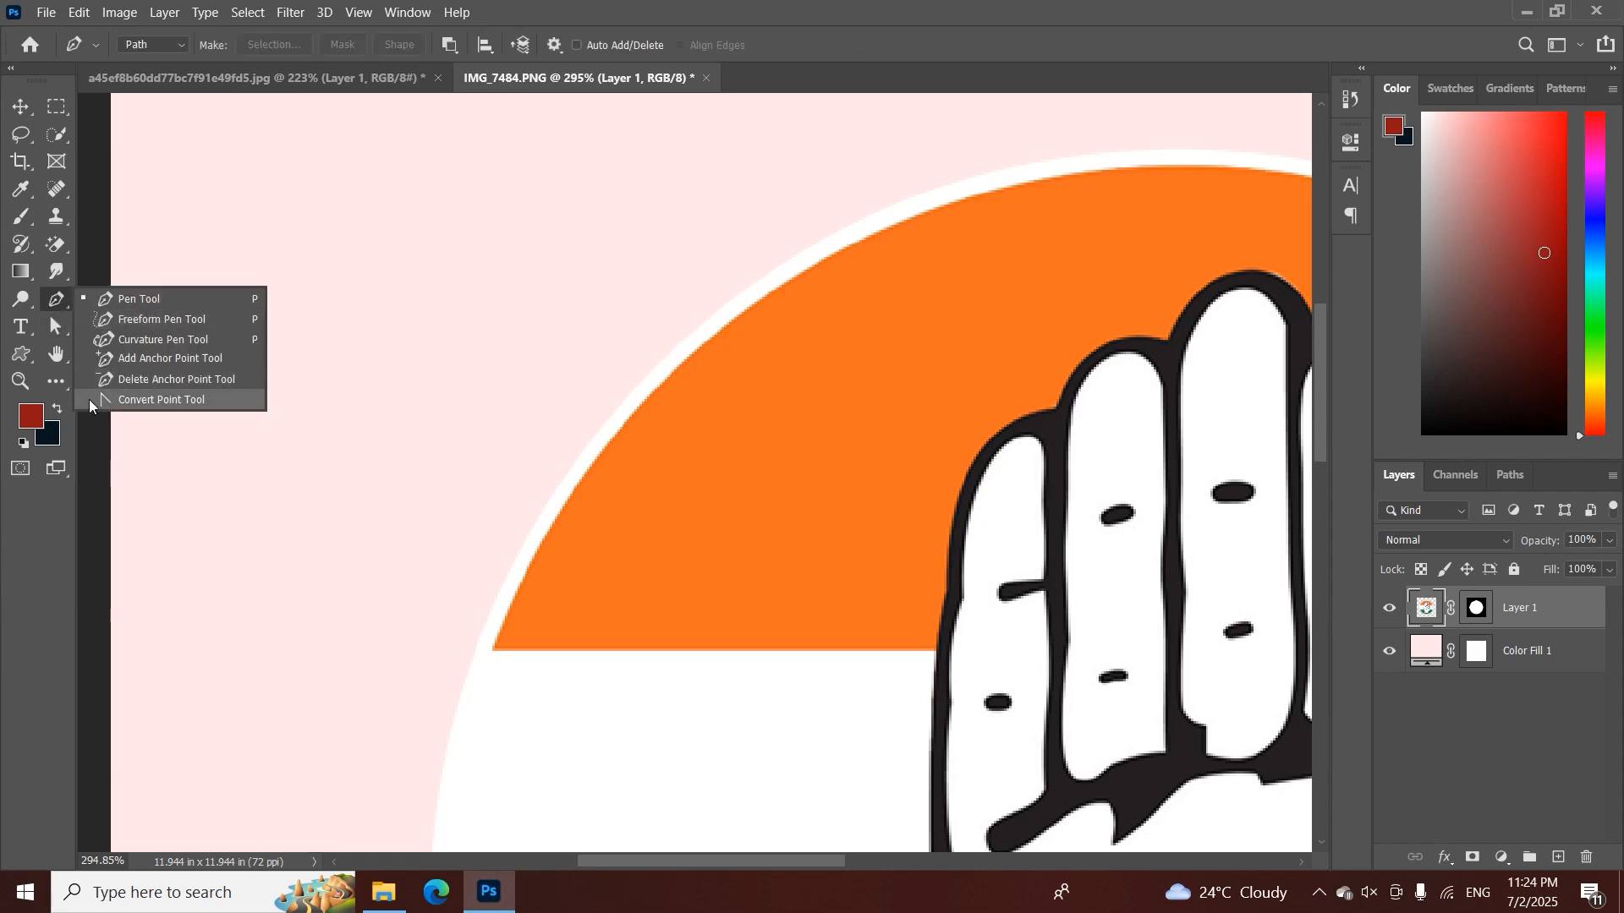
click(112, 299)
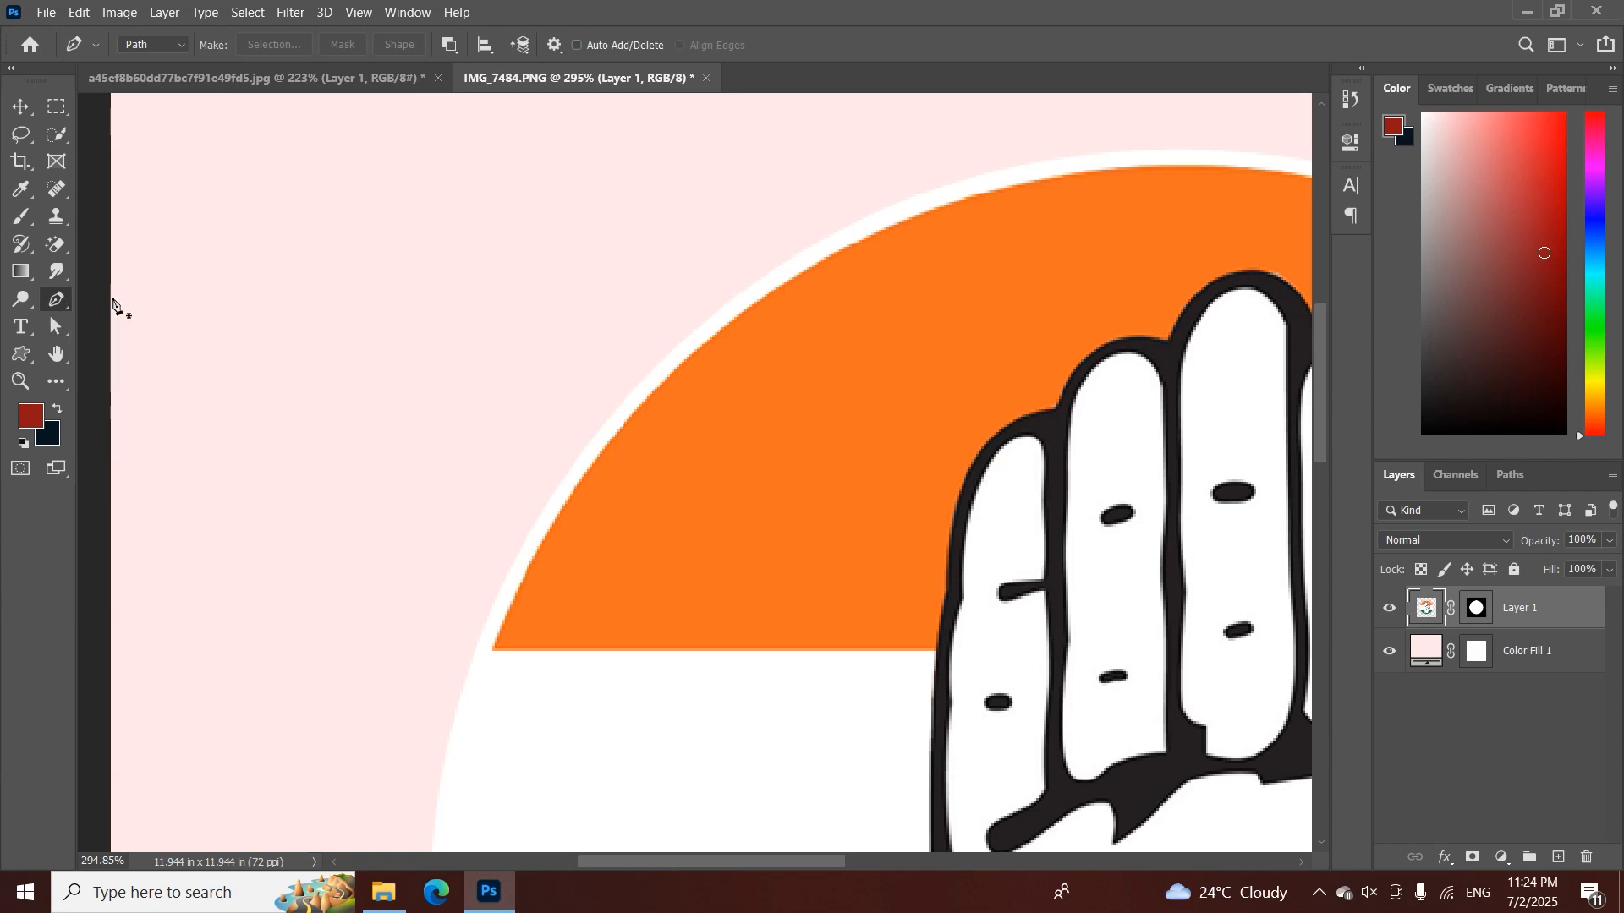
click(704, 78)
click(859, 348)
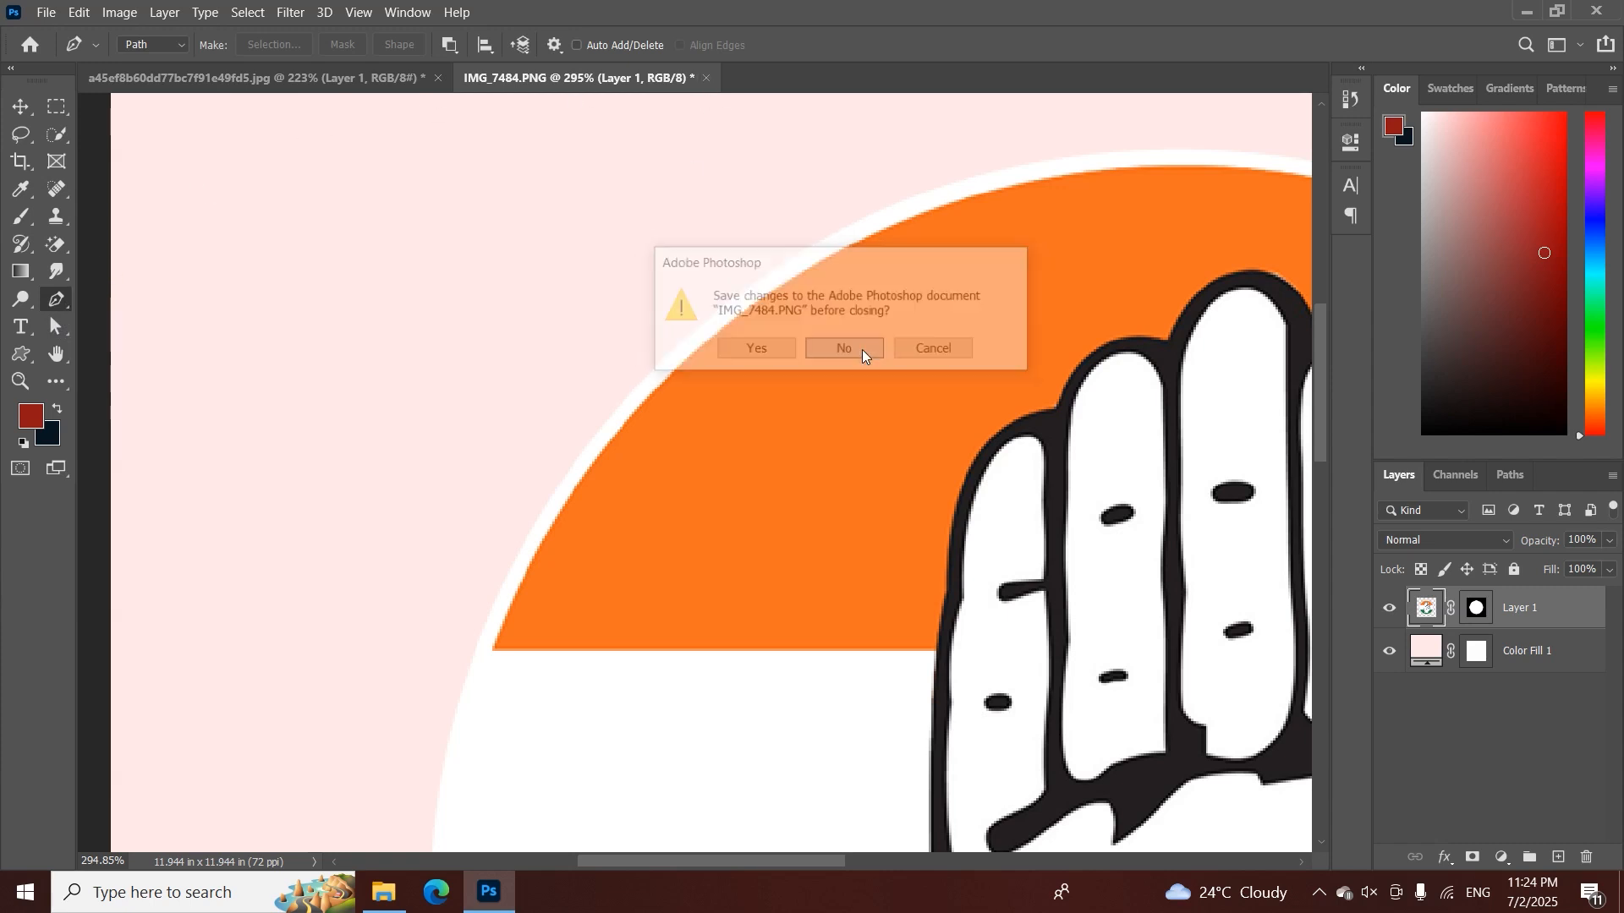
drag(435, 498, 764, 327)
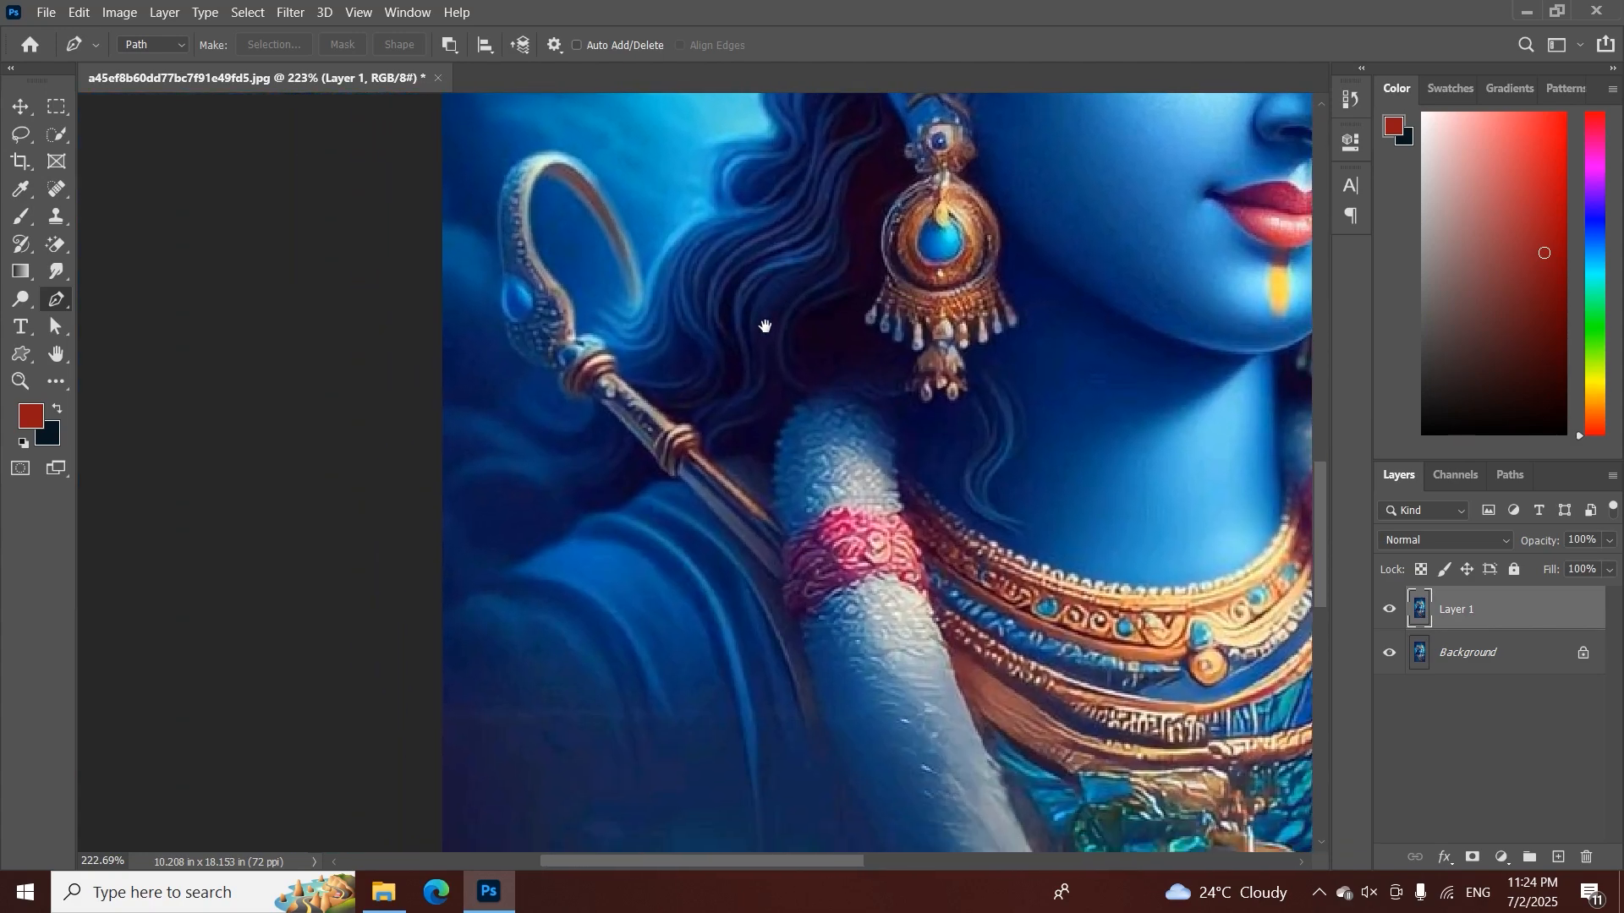
drag(713, 434, 826, 398)
right_click(57, 300)
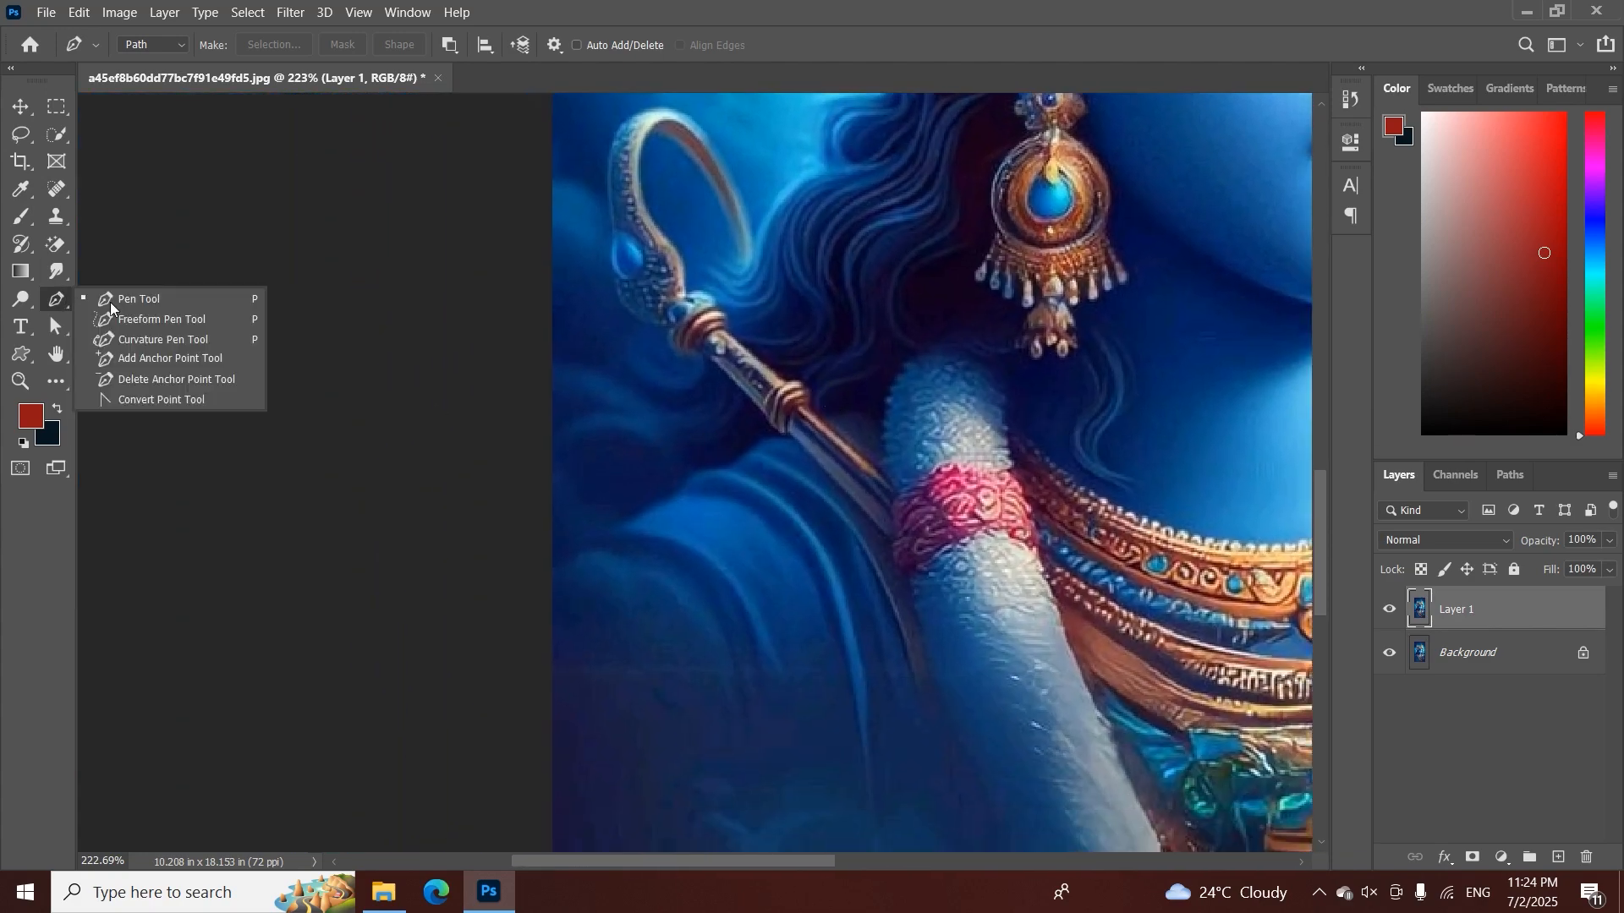
click(115, 302)
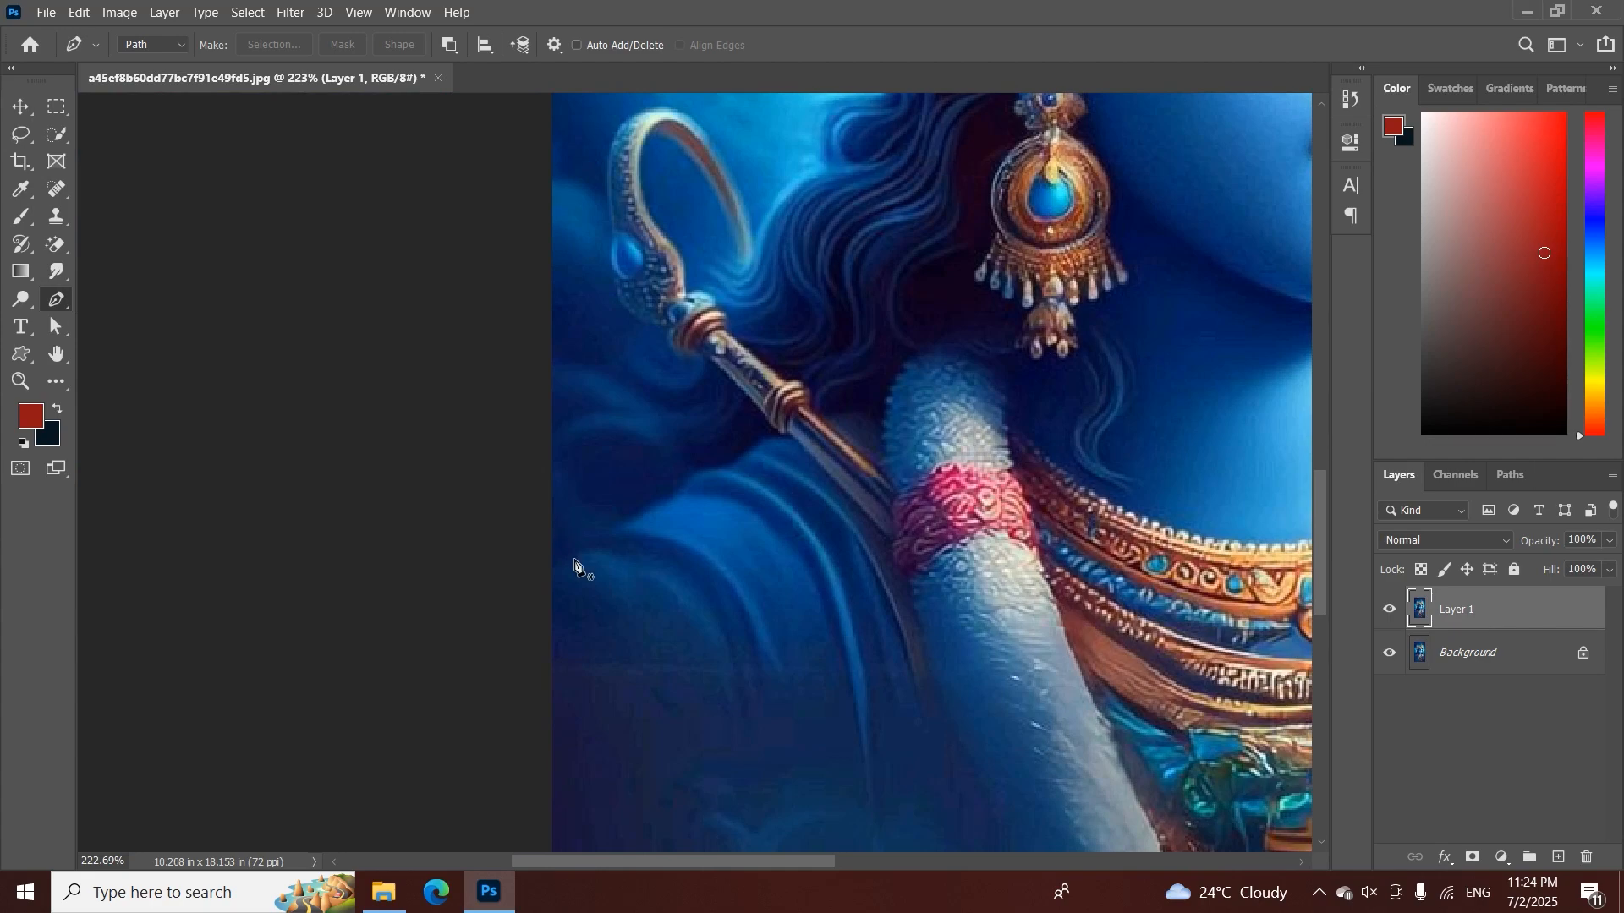
key(z)
mouse_move(580, 569)
mouse_down()
mouse_move(613, 561)
mouse_move(578, 568)
mouse_move(583, 583)
mouse_up()
key(p)
key(ctrl+plus)
key(ctrl+plus)
key(ctrl+plus)
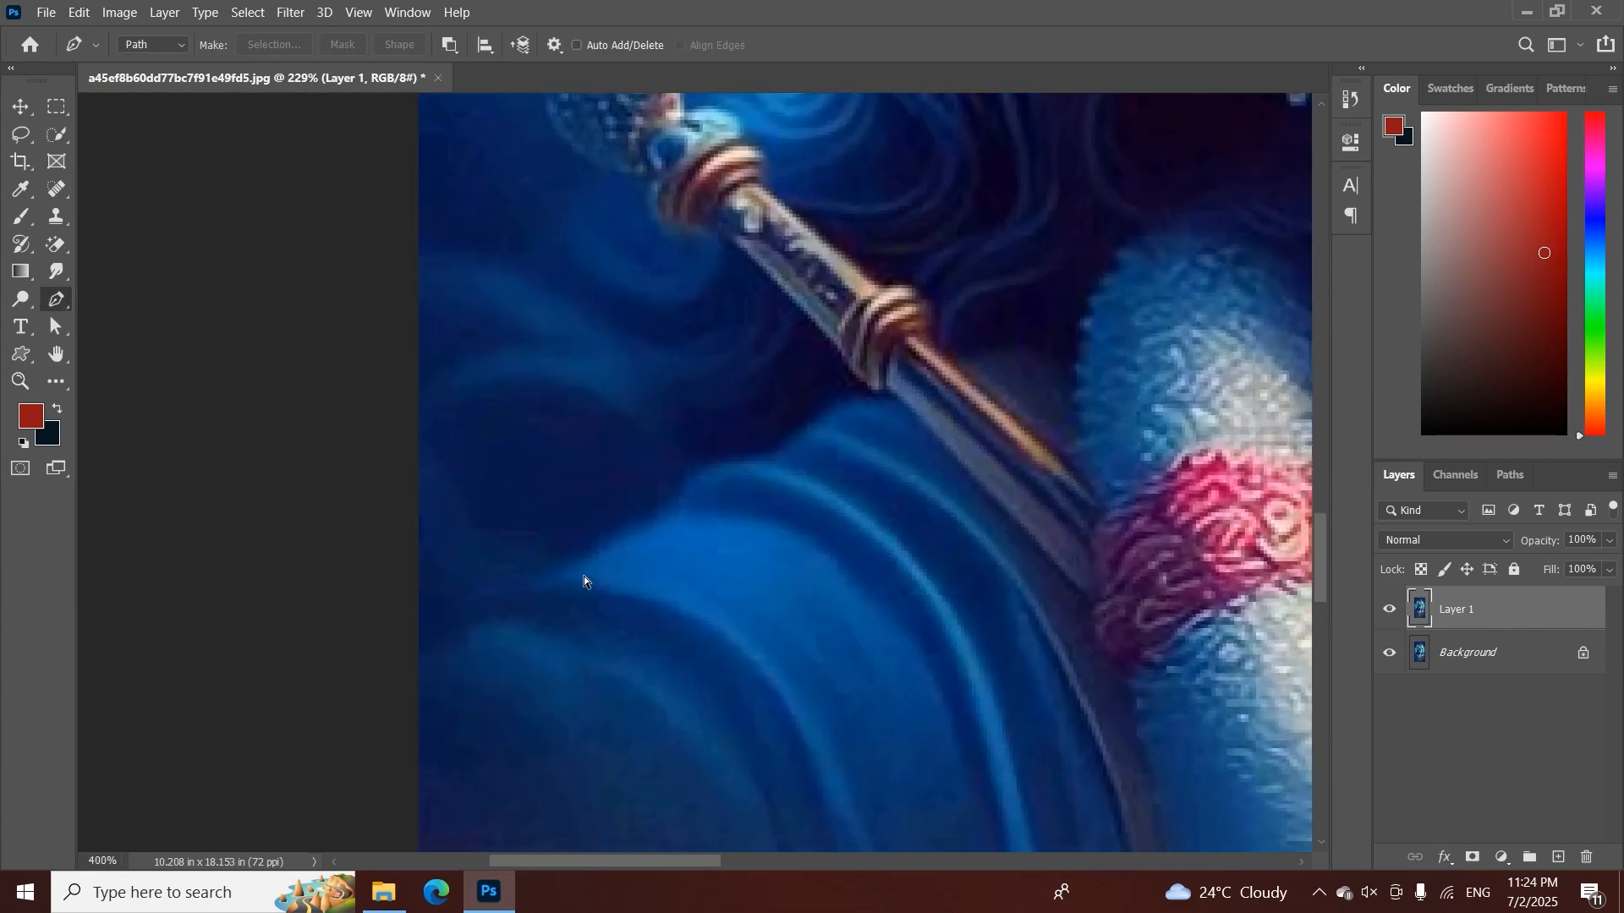
key(ctrl+minus)
key(ctrl+minus)
key(ctrl+minus)
key(ctrl+minus)
key(ctrl+minus)
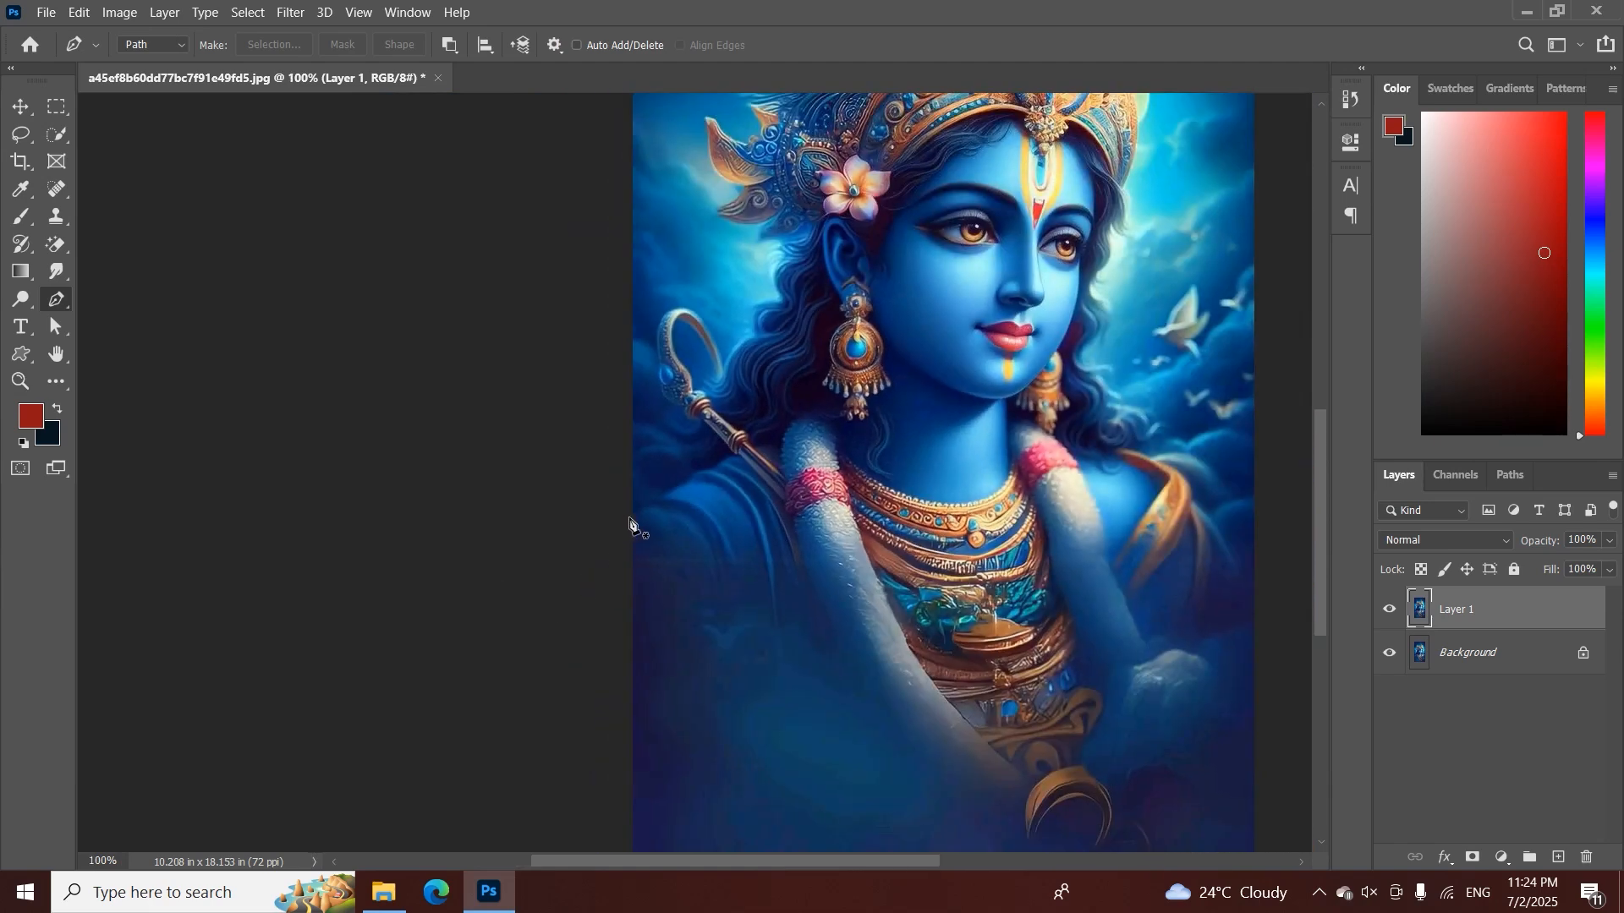
Start a Pen tool path with an anchor just outside the image's left edge, beside the ornamental hook
key(z)
drag(631, 529, 721, 470)
key(p)
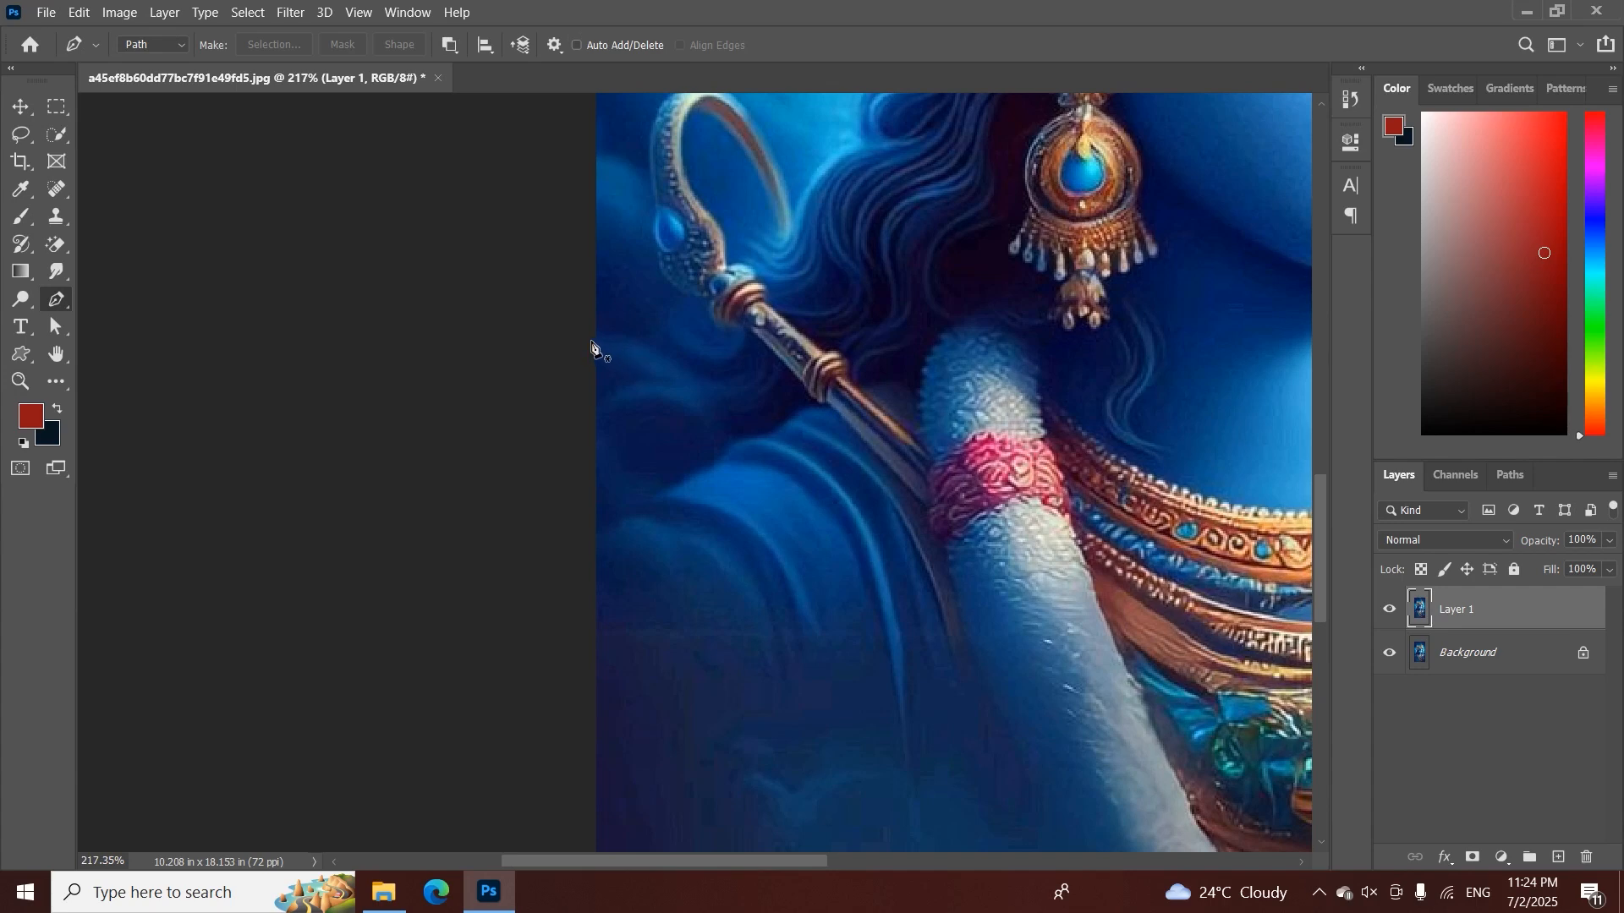
click(590, 340)
key(z)
drag(708, 342, 744, 350)
key(p)
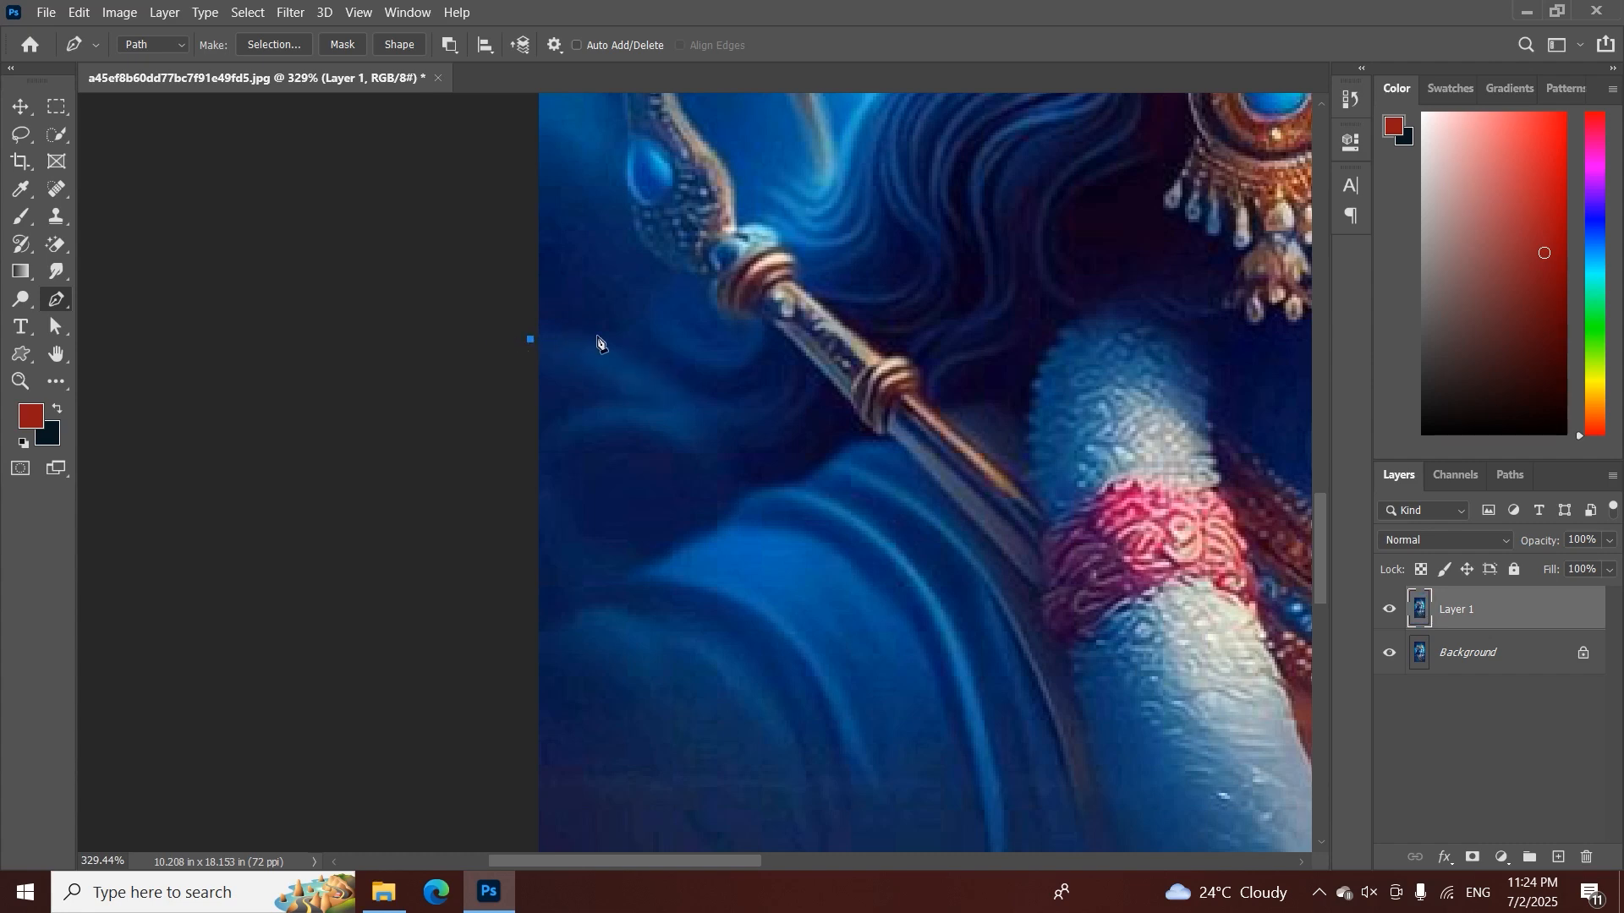
drag(716, 281, 580, 505)
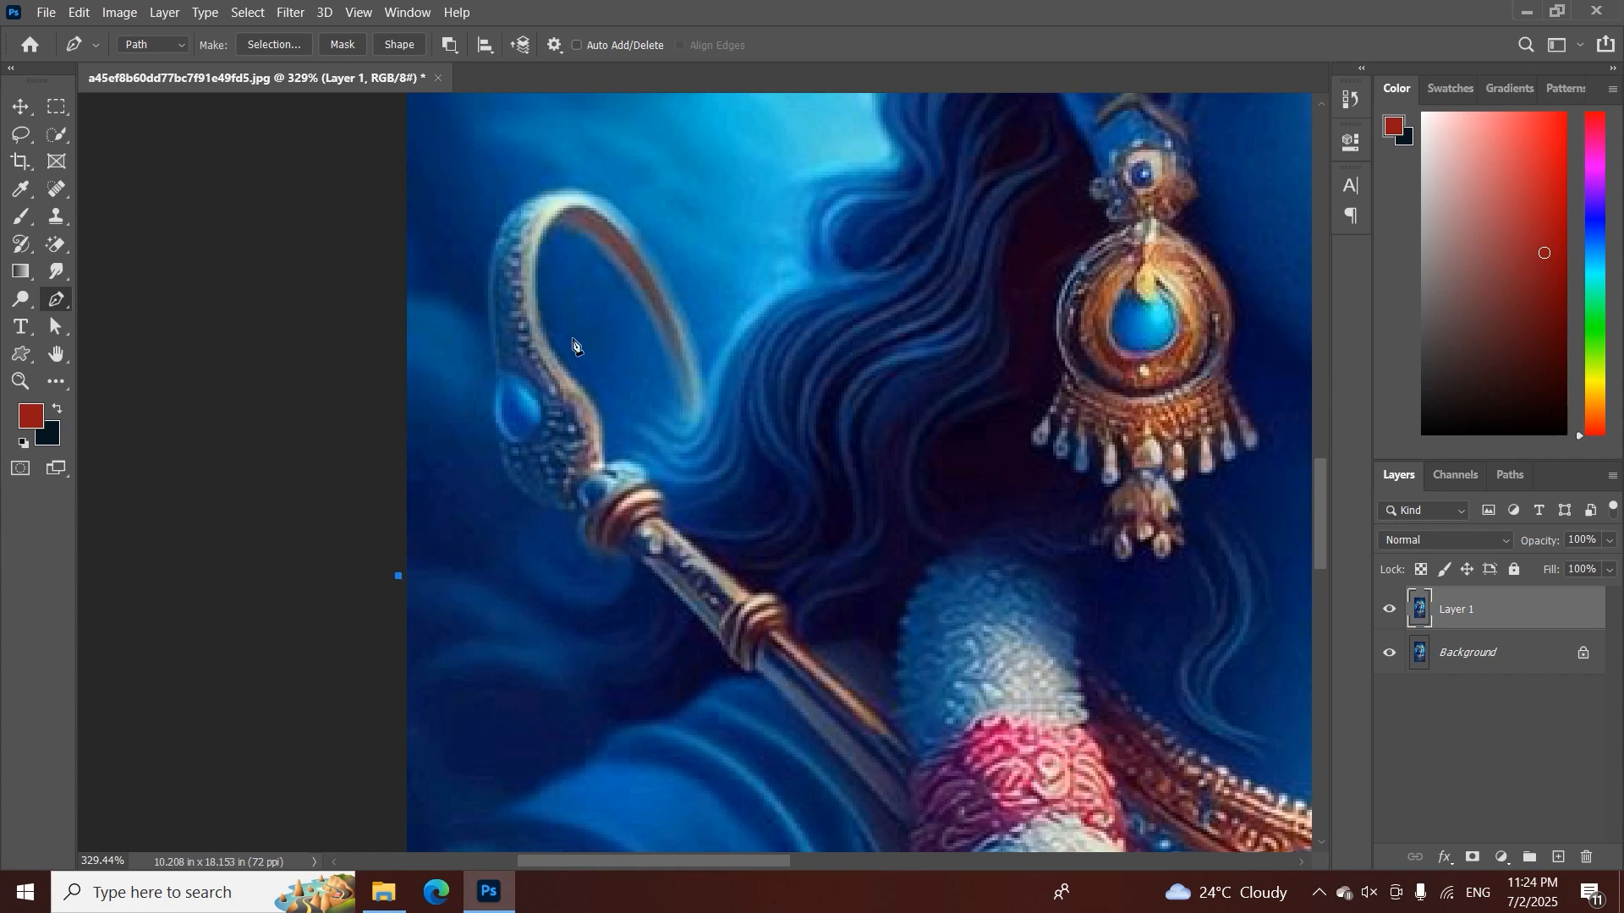
drag(597, 421, 656, 390)
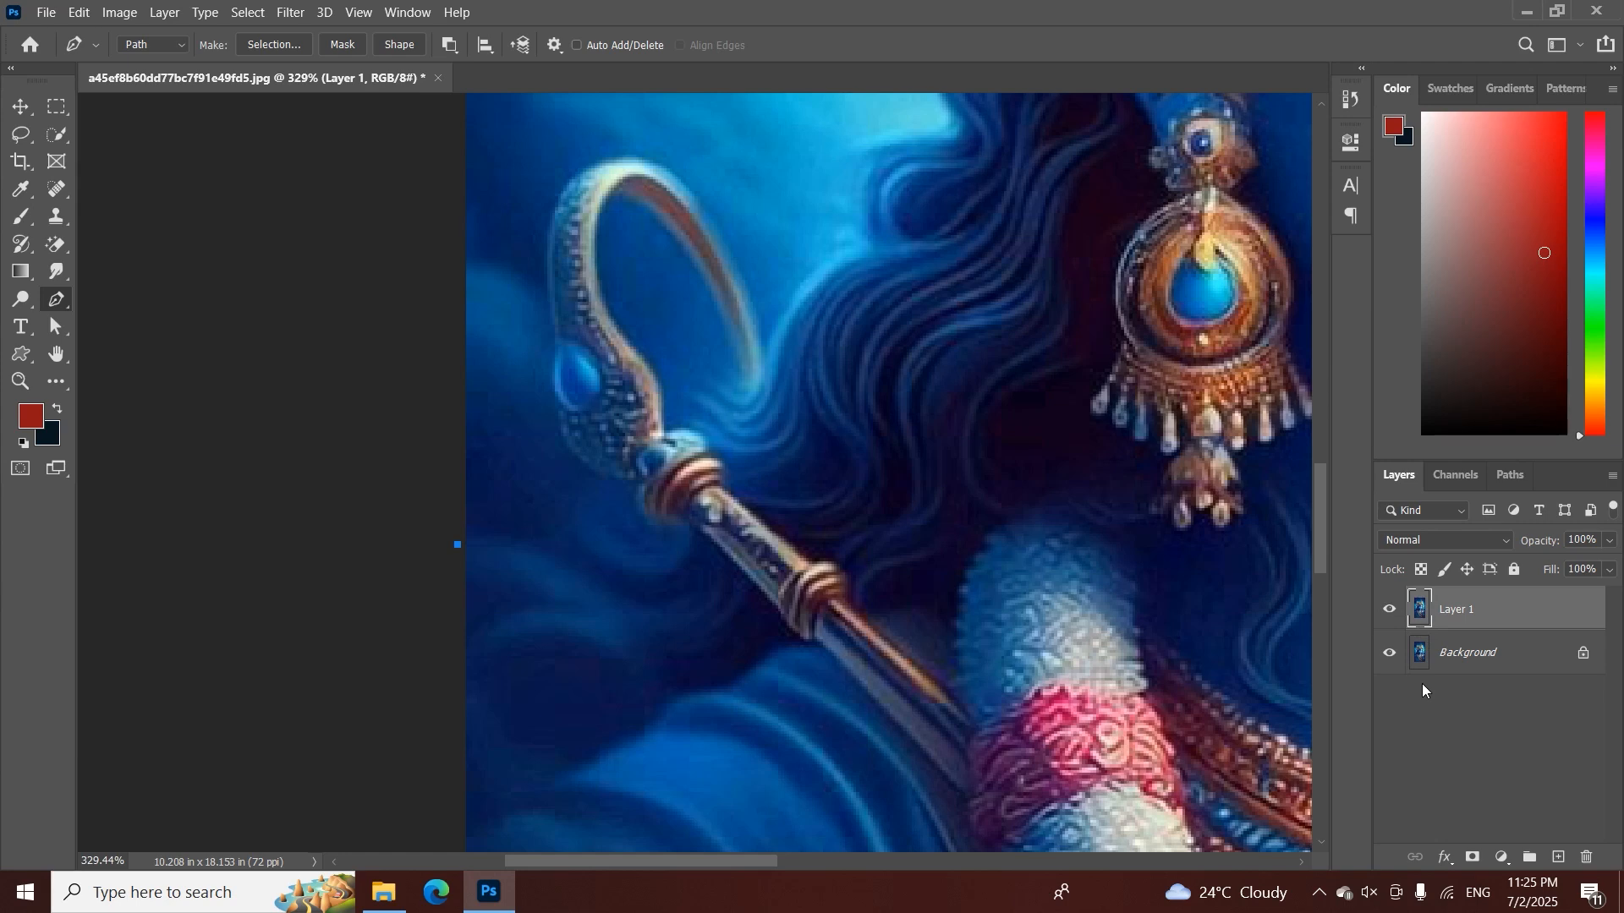
Draw a straight Pen tool segment from the first anchor to a point on the cloud below the hook
click(551, 561)
drag(551, 565, 576, 617)
key(ctrl+z)
click(558, 570)
key(ctrl+z)
Convert the segment's end anchor to a smooth point with the Convert Point tool to arch the line, then return to the Pen tool
right_click(56, 300)
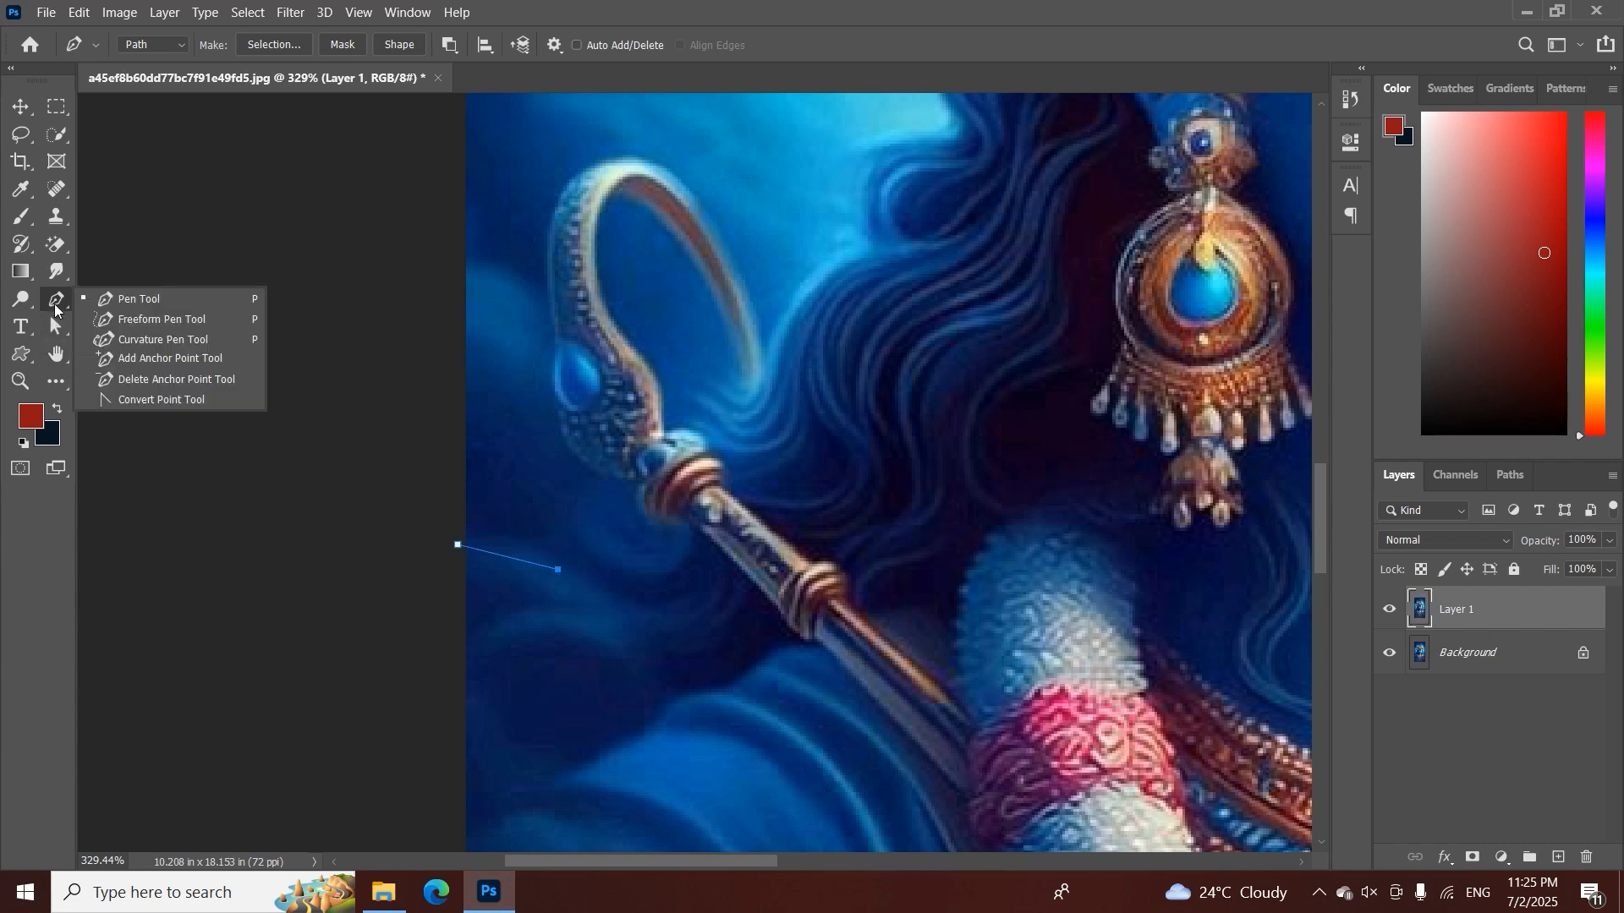
click(168, 401)
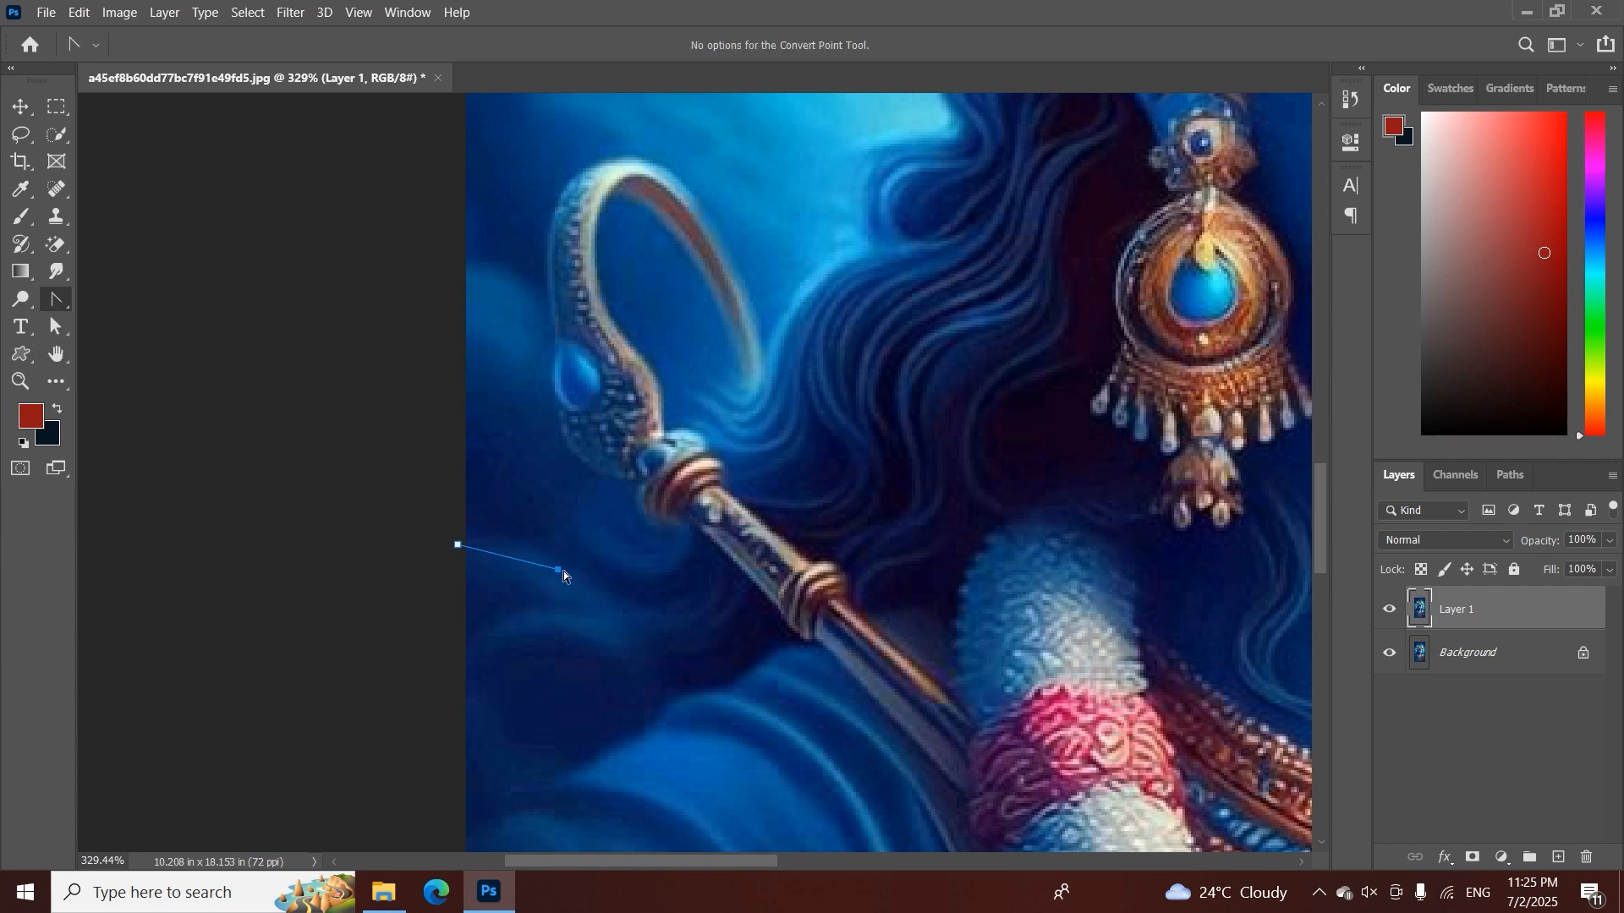
drag(557, 572, 598, 616)
right_click(61, 308)
click(112, 303)
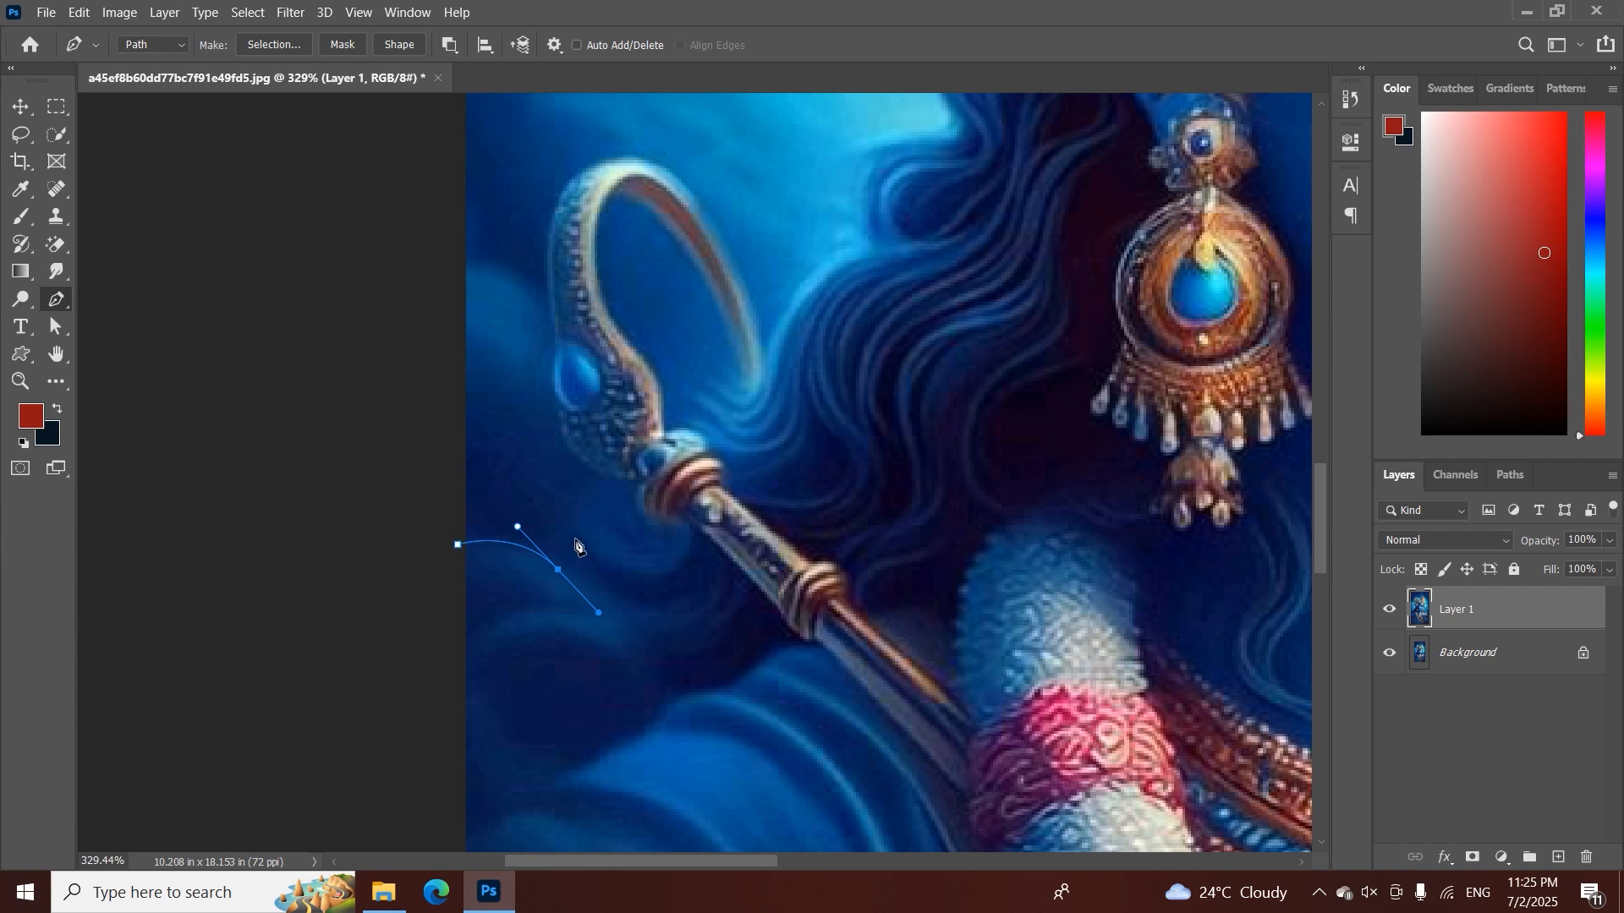
Try to continue the path from the smooth anchor with a curved segment towards the hook's base, and undo it
drag(574, 539, 626, 483)
key(ctrl+z)
key(ctrl+space)
mouse_move(579, 573)
mouse_down()
mouse_move(636, 574)
mouse_move(575, 556)
mouse_up()
key(ctrl+space)
key(ctrl+z)
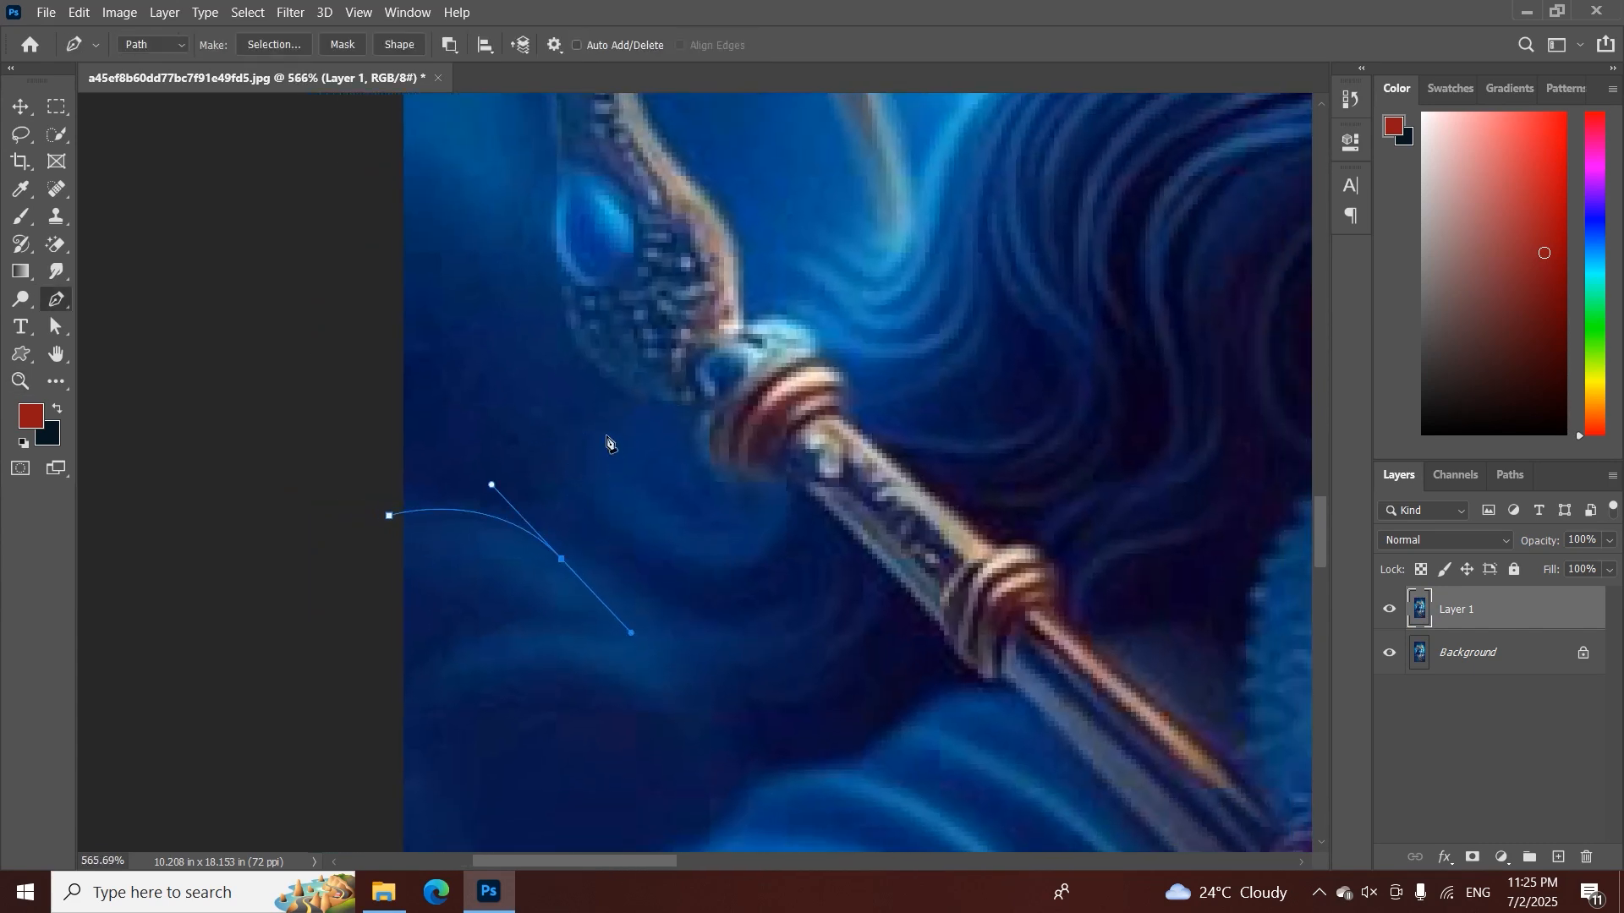
click(604, 434)
drag(607, 440, 654, 410)
key(ctrl+z)
Remove the outgoing direction handle from the smooth anchor below the hook
key(z)
drag(563, 562, 583, 592)
key(p)
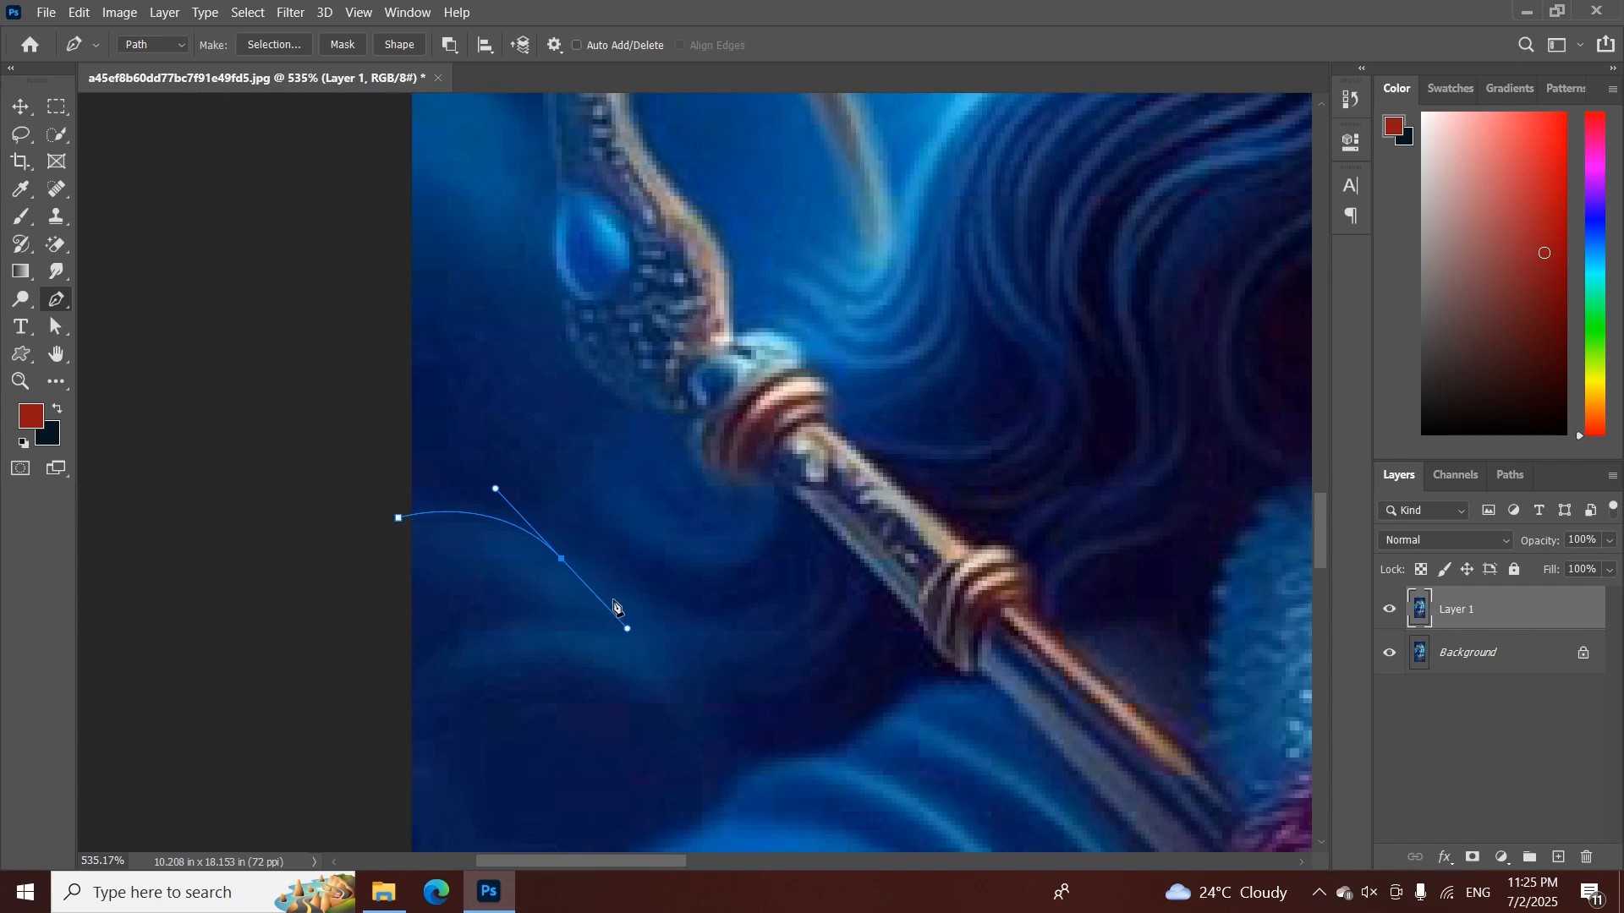
alt+click(561, 558)
key(ctrl+z)
alt+click(563, 562)
Try a straight segment from the corner anchor up towards the hook's base, and undo it
click(584, 450)
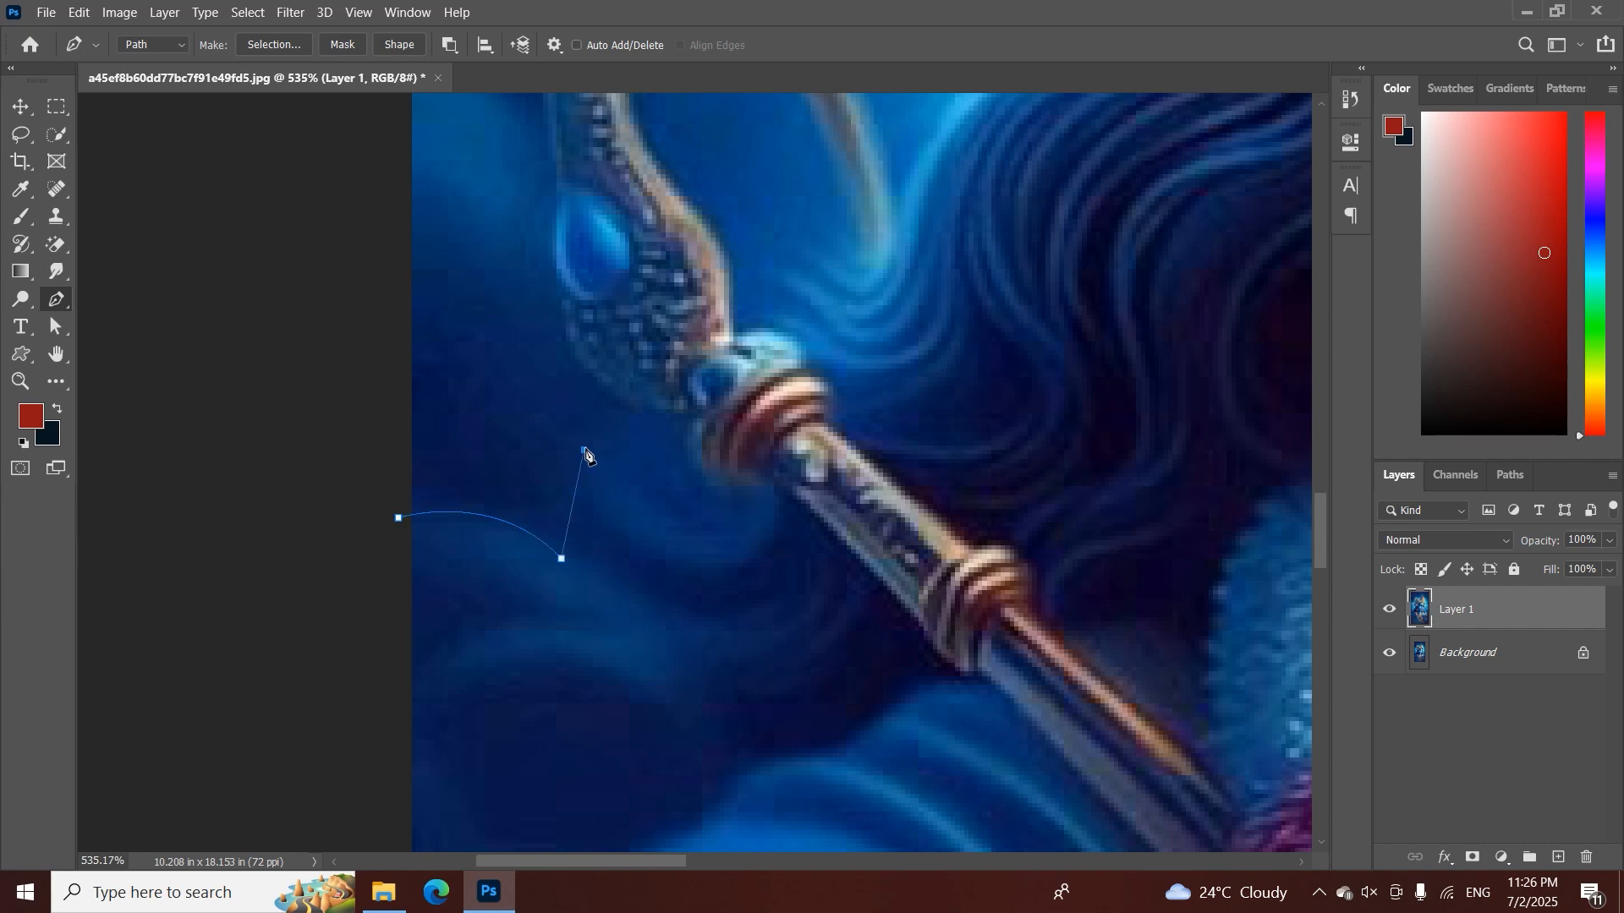
drag(586, 454, 626, 427)
right_click(55, 301)
click(97, 307)
key(Escape)
key(ctrl+z)
Trace the path up to the hook's base and around its lower outer edge, removing outgoing handles after the curves
drag(570, 436, 627, 402)
alt+click(570, 436)
click(630, 414)
drag(620, 352, 624, 668)
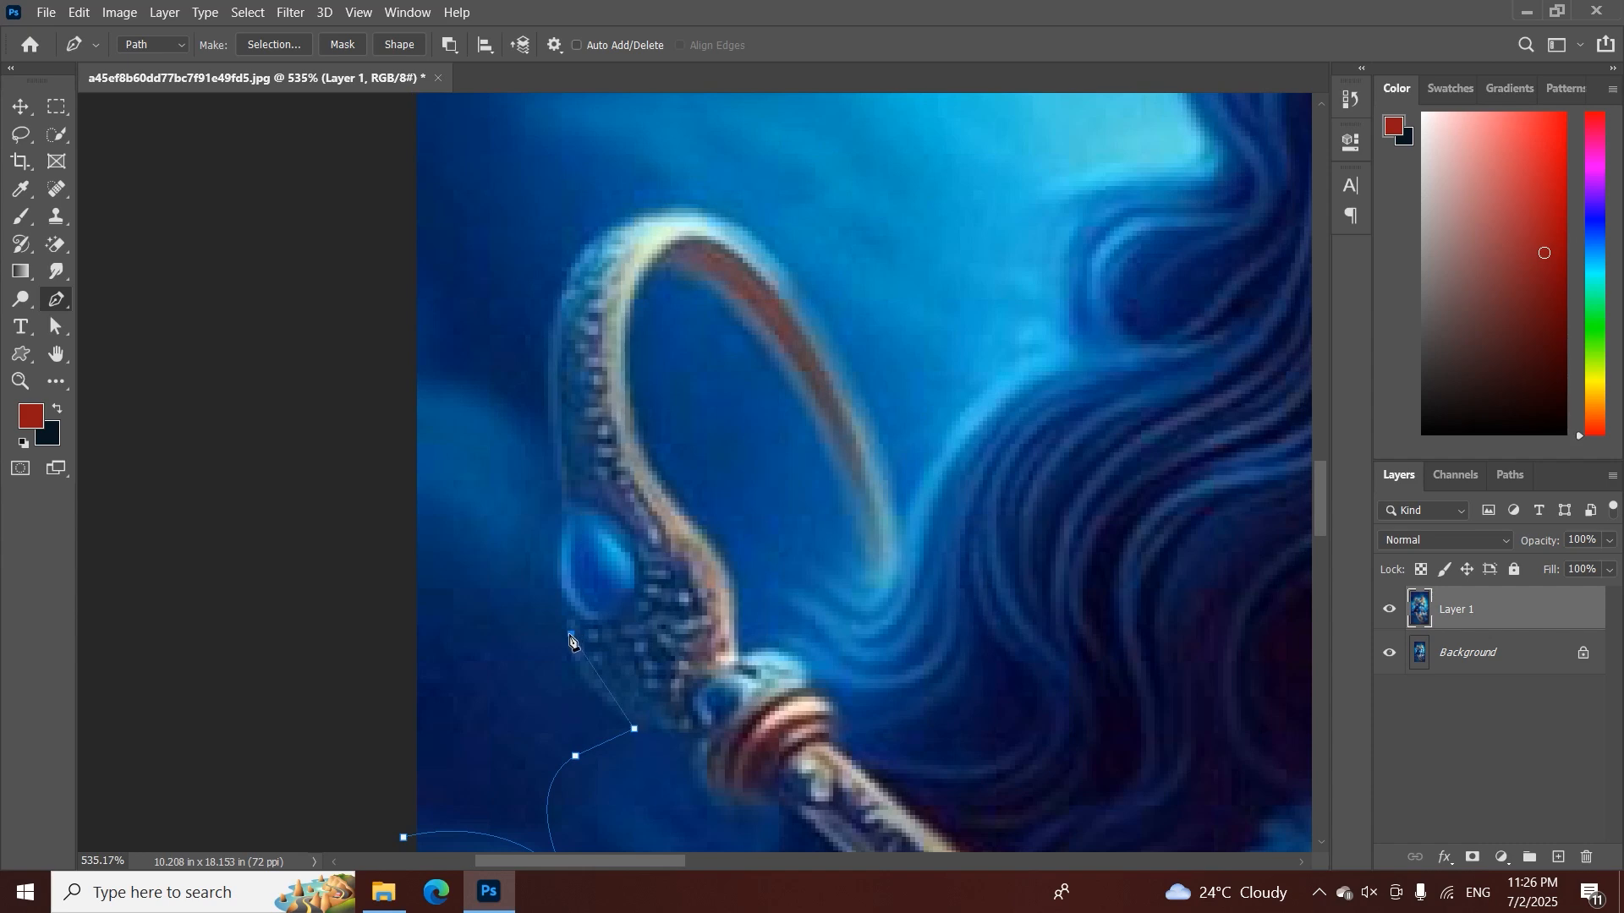
drag(571, 634, 588, 580)
click(570, 634)
click(566, 611)
Extend the path with a curve along the outer side of the hook's blue gem
key(z)
drag(743, 544, 592, 572)
key(p)
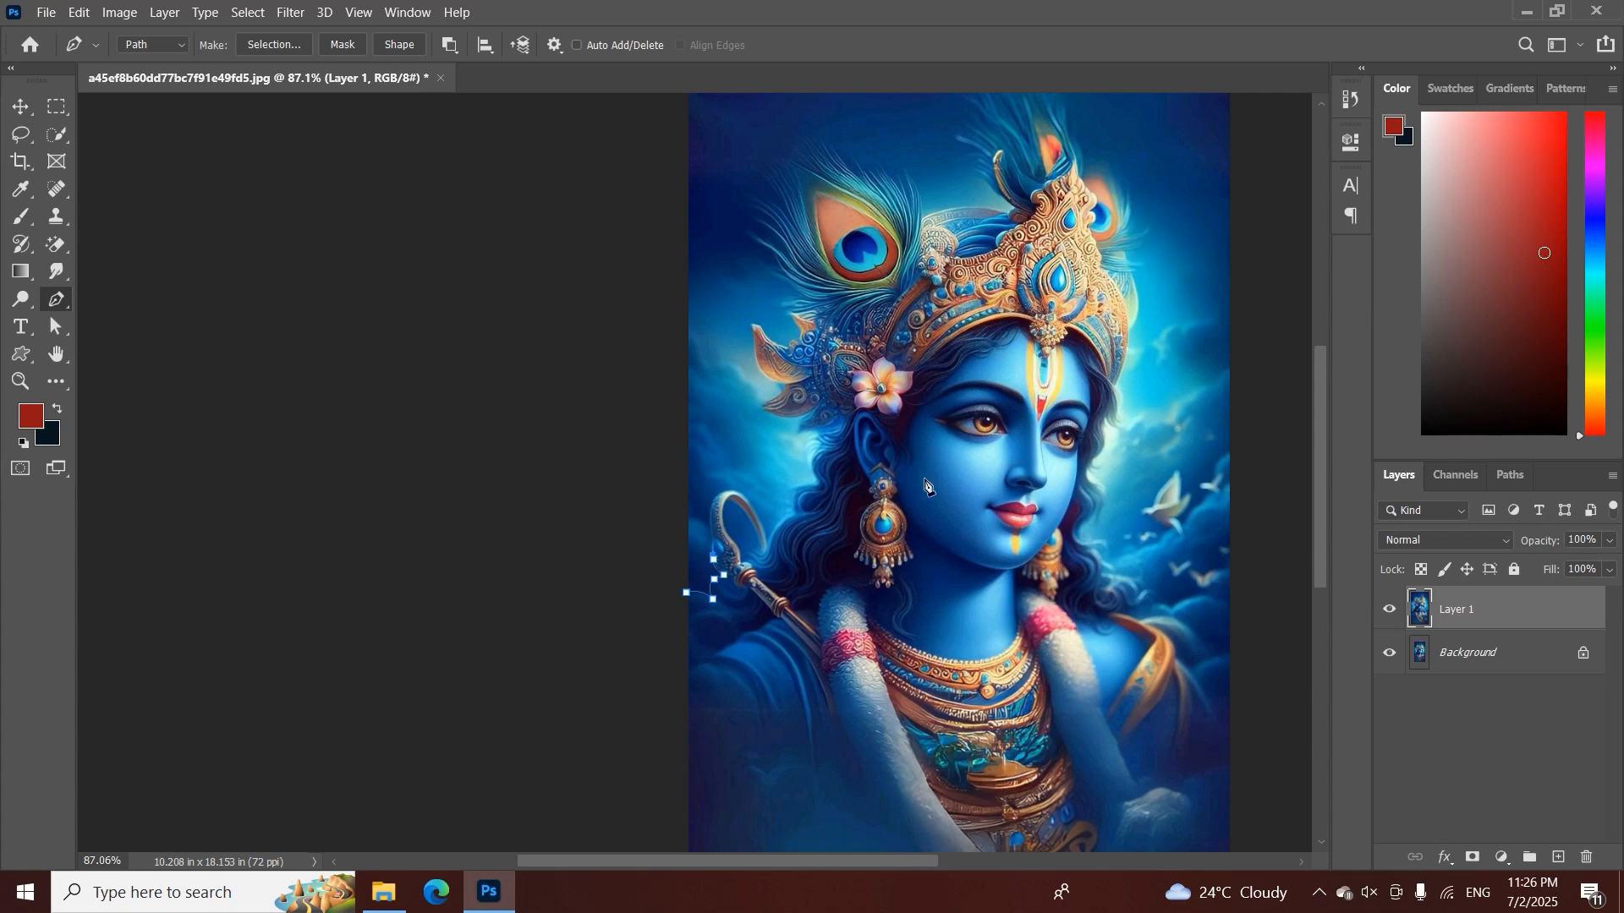
key(ctrl+space)
drag(712, 540, 749, 615)
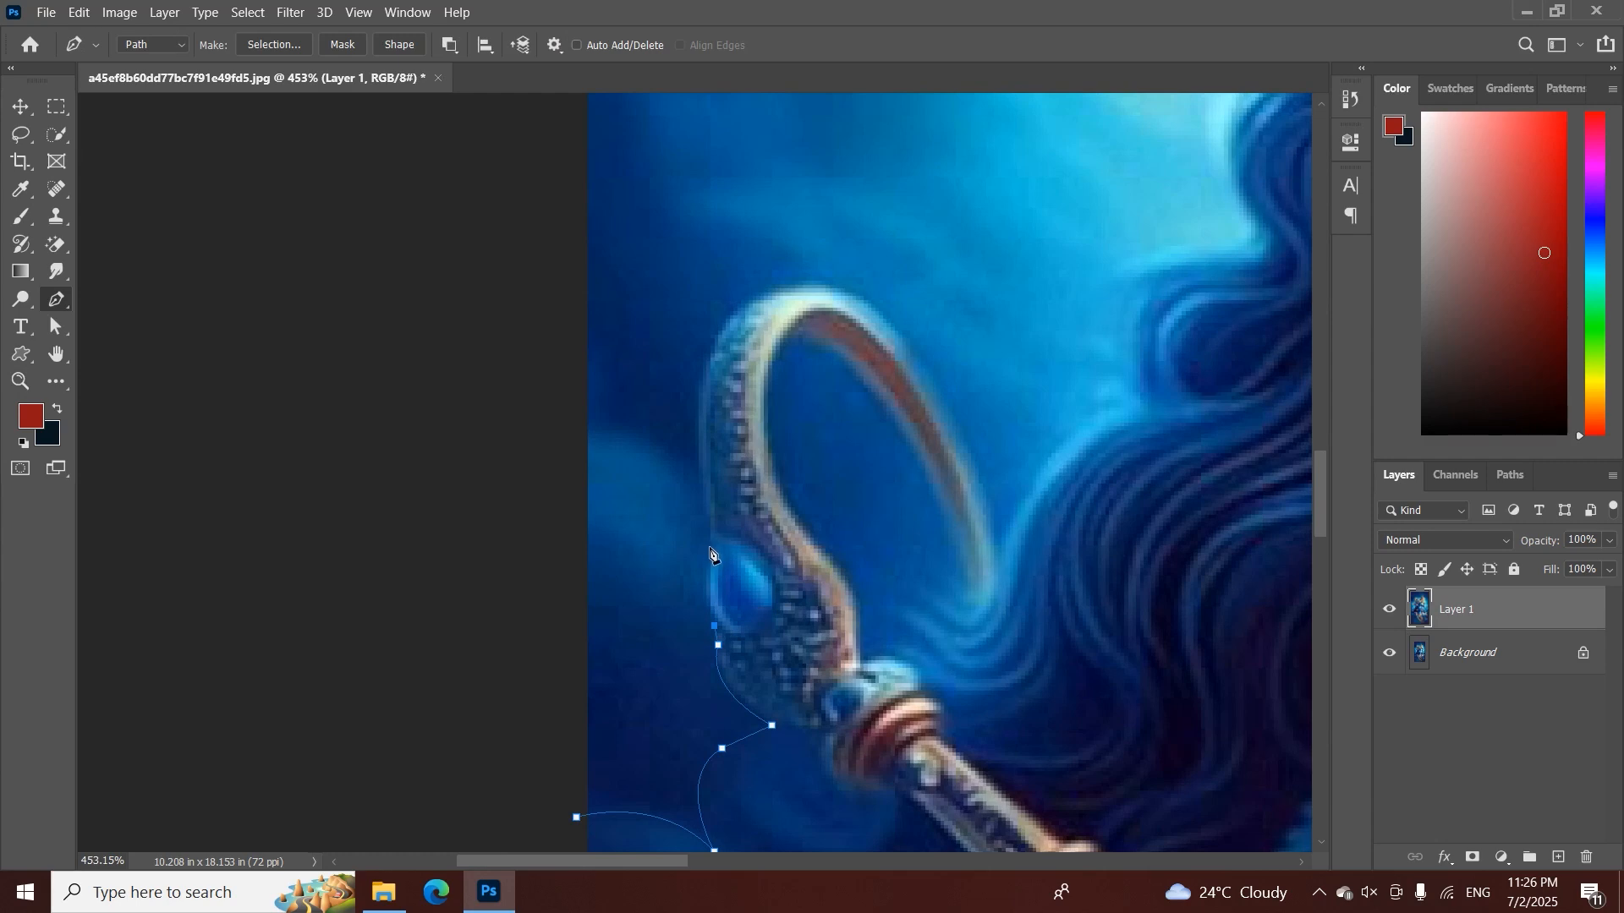
drag(713, 549, 721, 493)
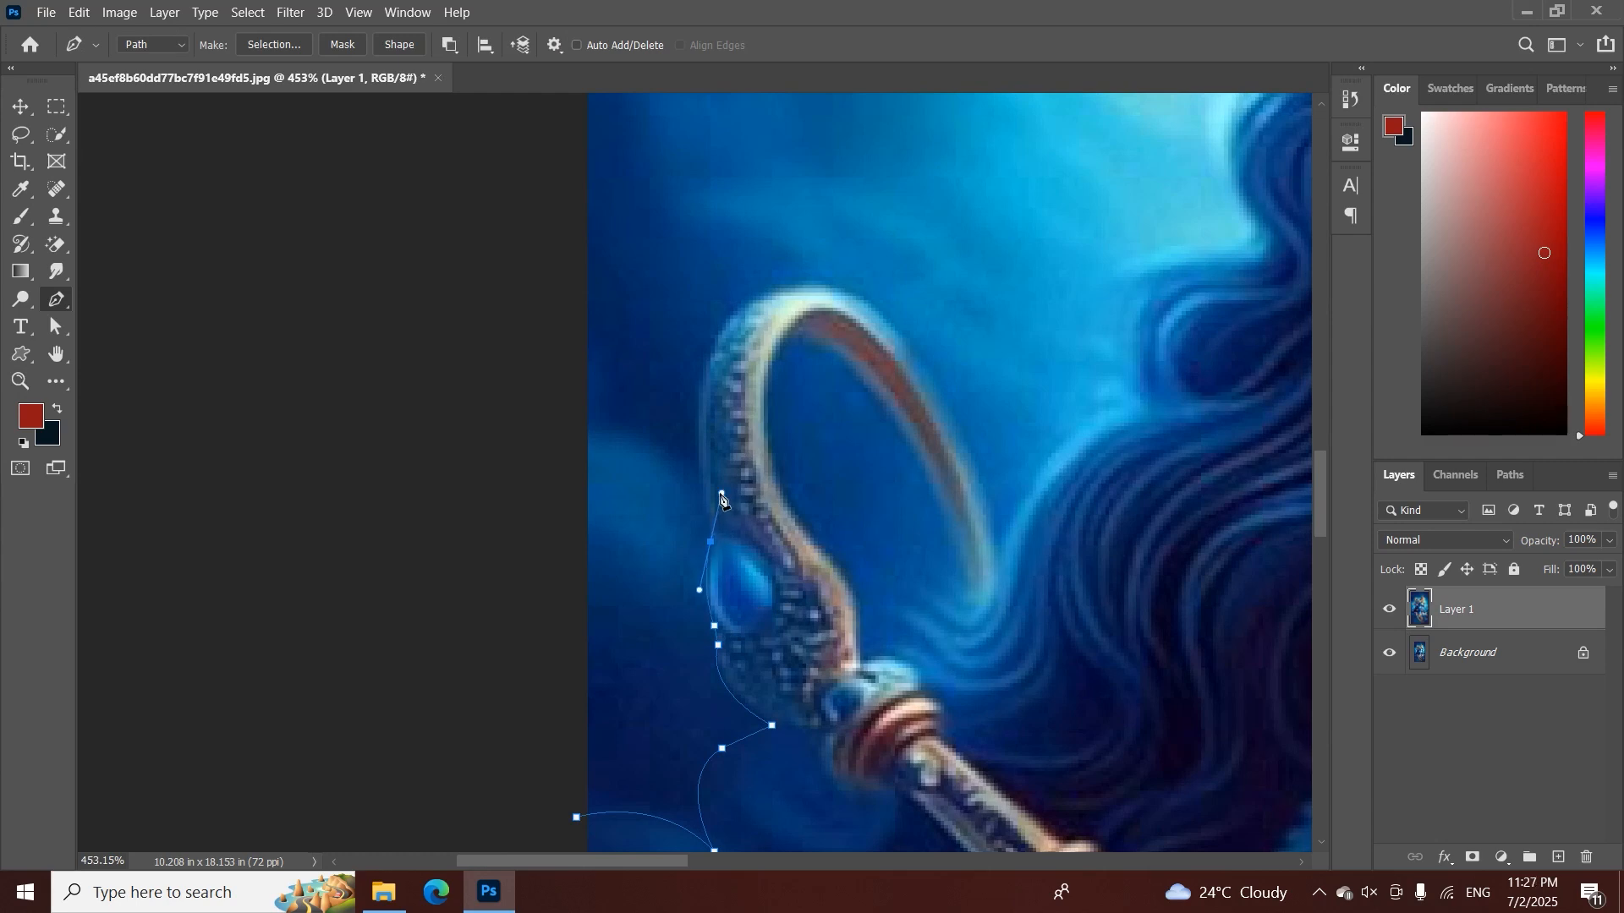
click(711, 542)
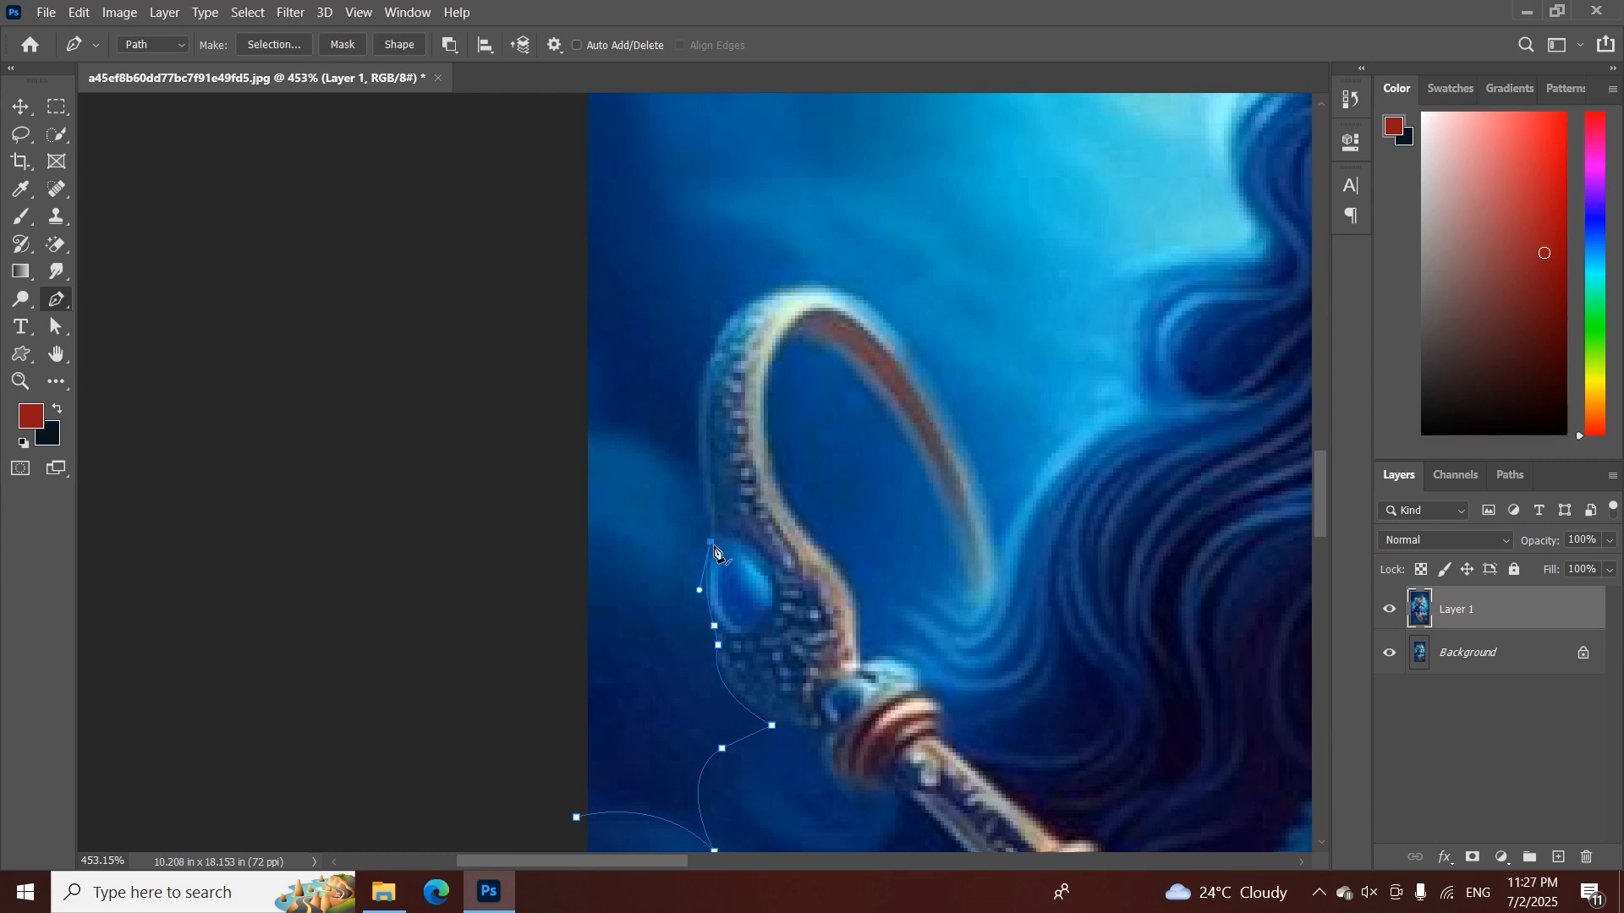
click(722, 493)
key(ctrl+z)
key(ctrl+z)
Try a curved segment from the gem up the hook's outer edge, and undo it
drag(699, 418, 712, 345)
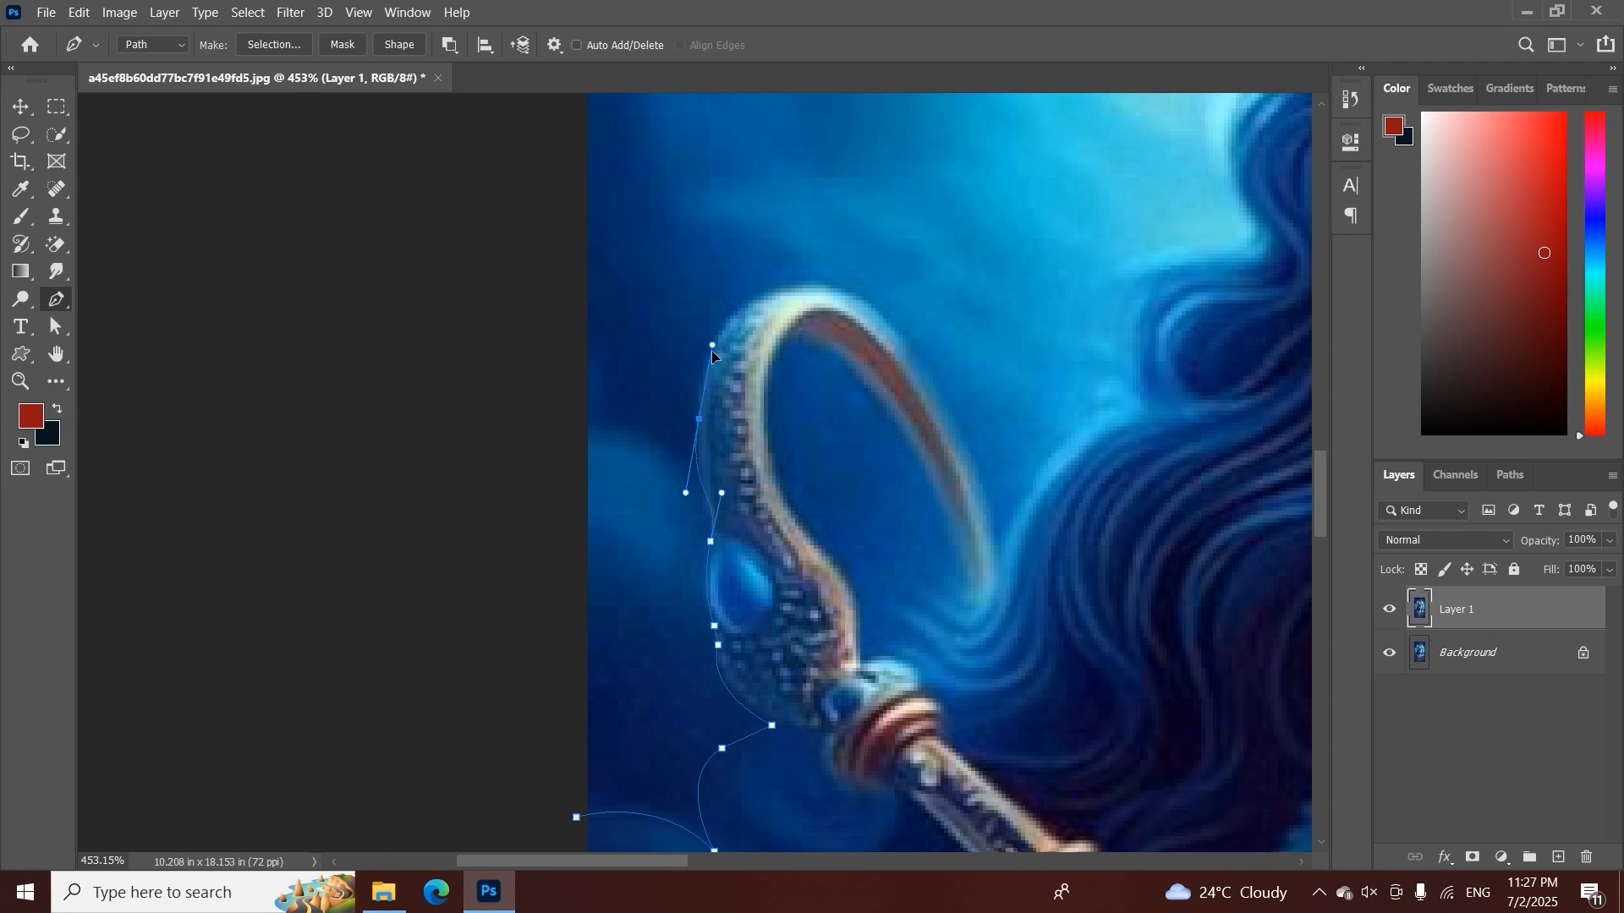
scroll(704, 474, up, 3)
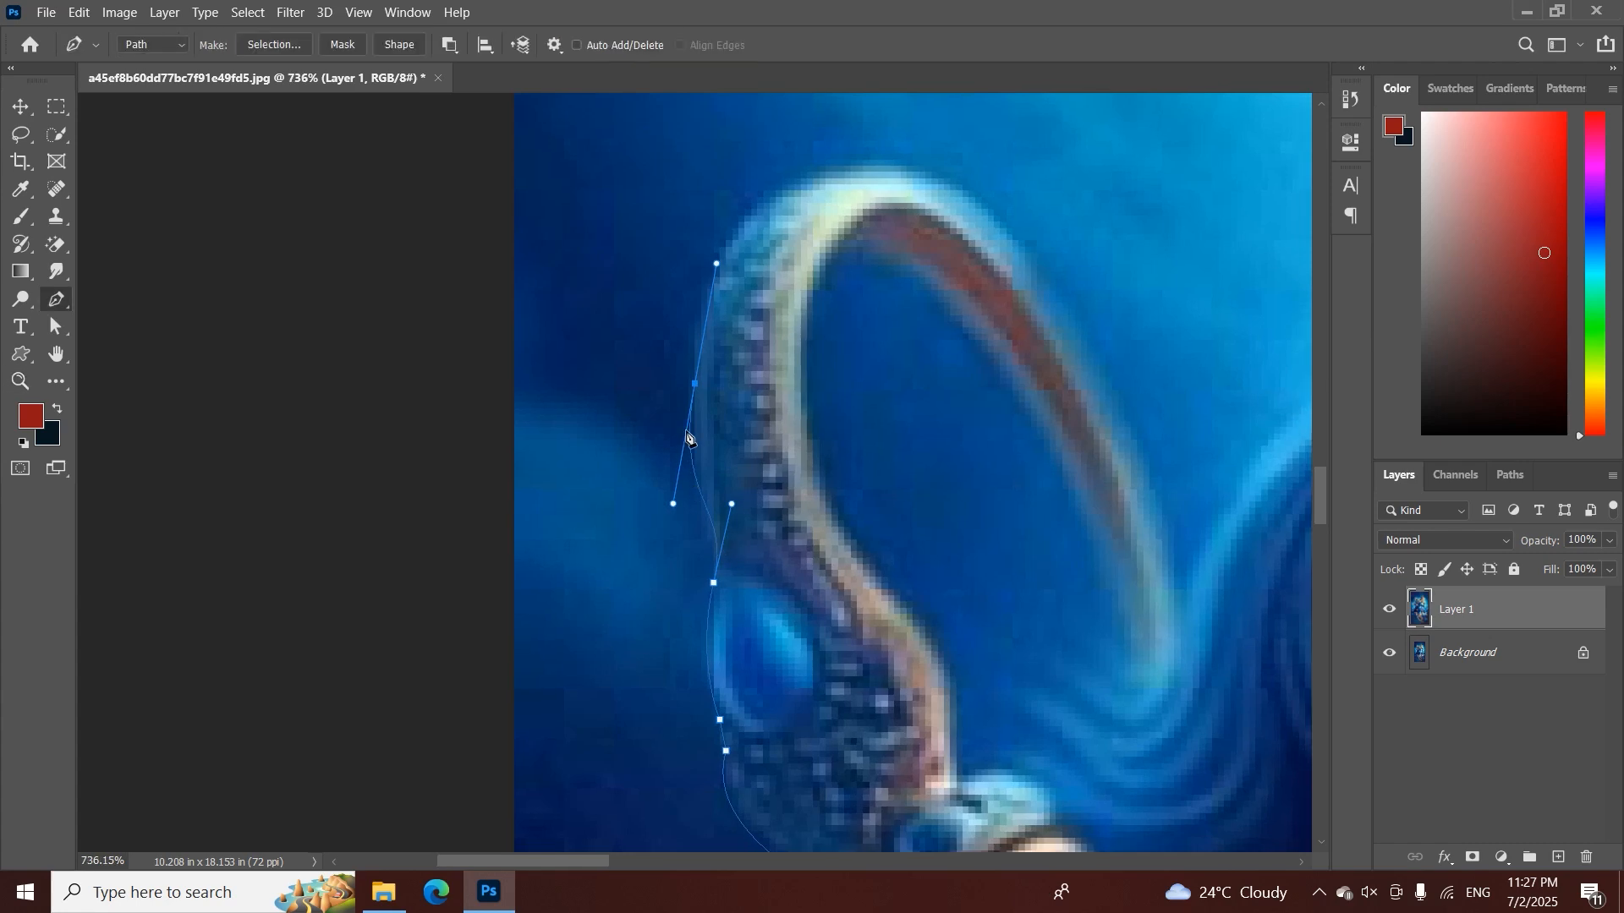
key(ctrl+z)
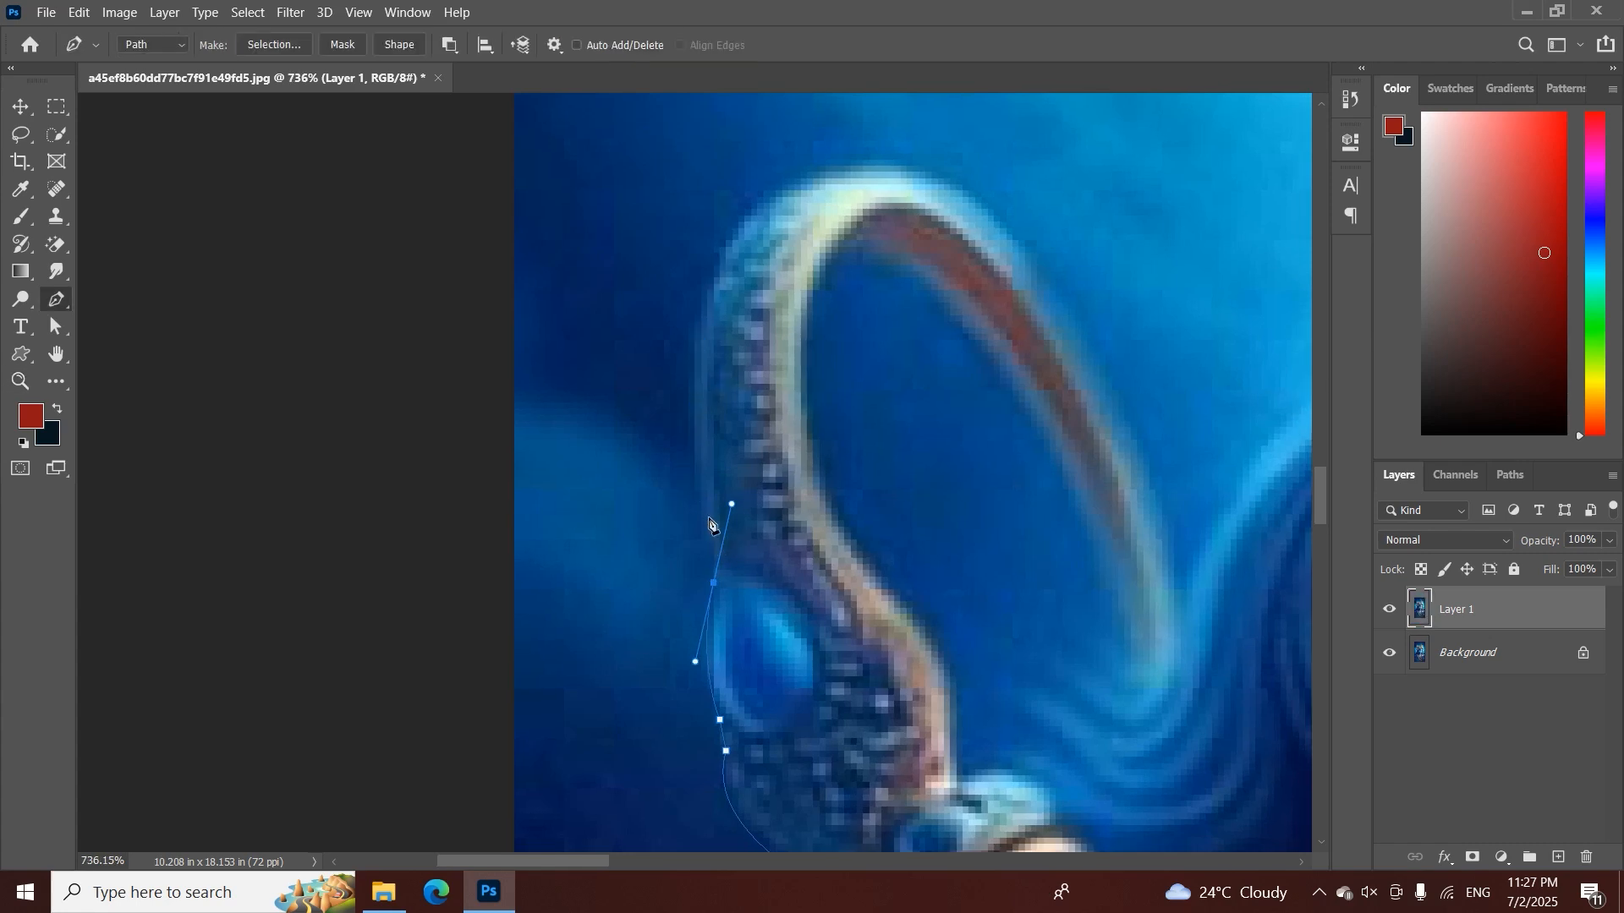
Remove the gem anchor's outgoing handle and trace curved segments up the hook's outer edge and over its top
alt+click(714, 584)
drag(707, 296, 742, 211)
alt+click(708, 297)
drag(904, 167, 1066, 211)
drag(914, 182, 620, 192)
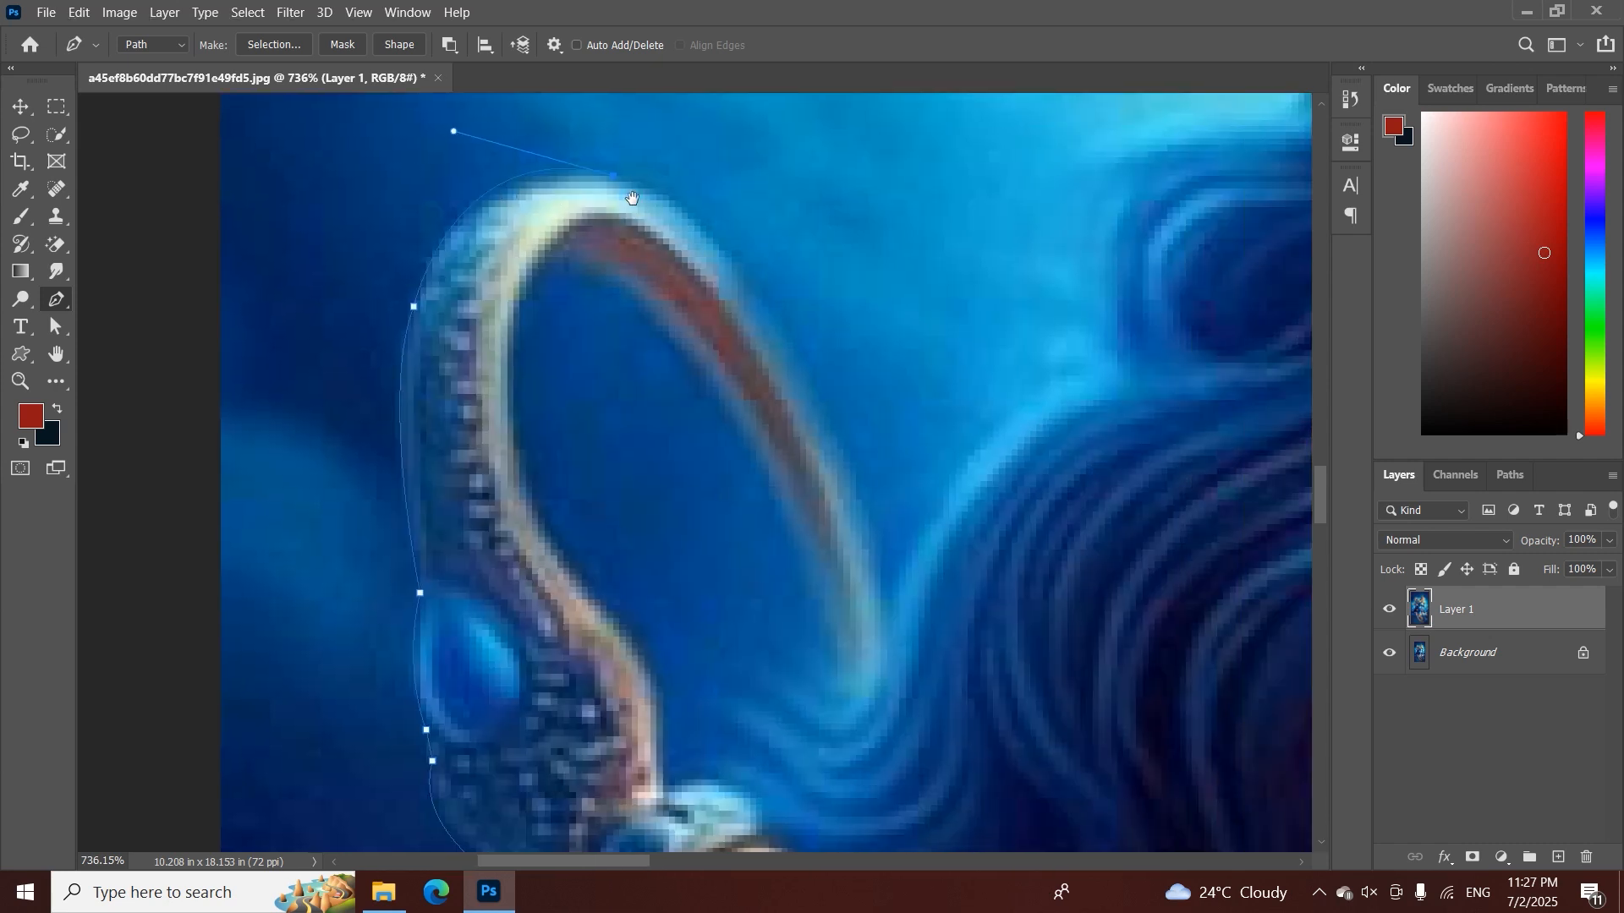
Trace the path down the hook's far outer side to a point near its tip
drag(793, 388, 866, 593)
alt+click(795, 389)
drag(865, 592, 627, 584)
click(650, 616)
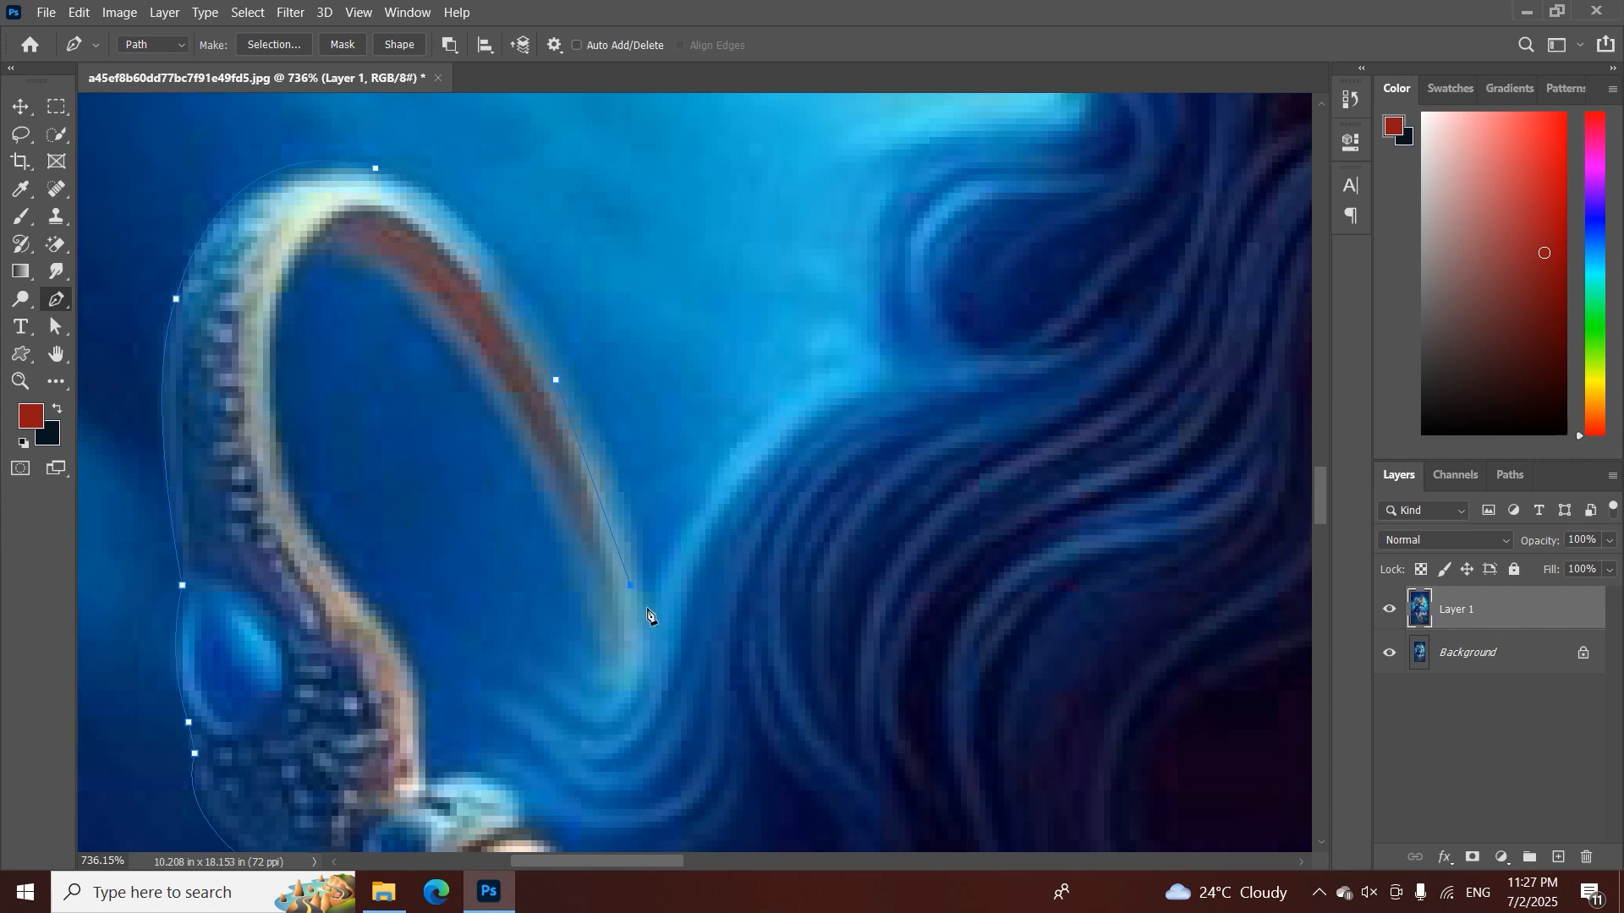
Curve the path from the hook's tip up along the outer edge of the lower hair
drag(805, 398, 634, 523)
alt+click(805, 399)
click(888, 367)
Trace the path along the wavy outer edge of the hair up to the strands beside the ear
key(z)
key(ctrl+space)
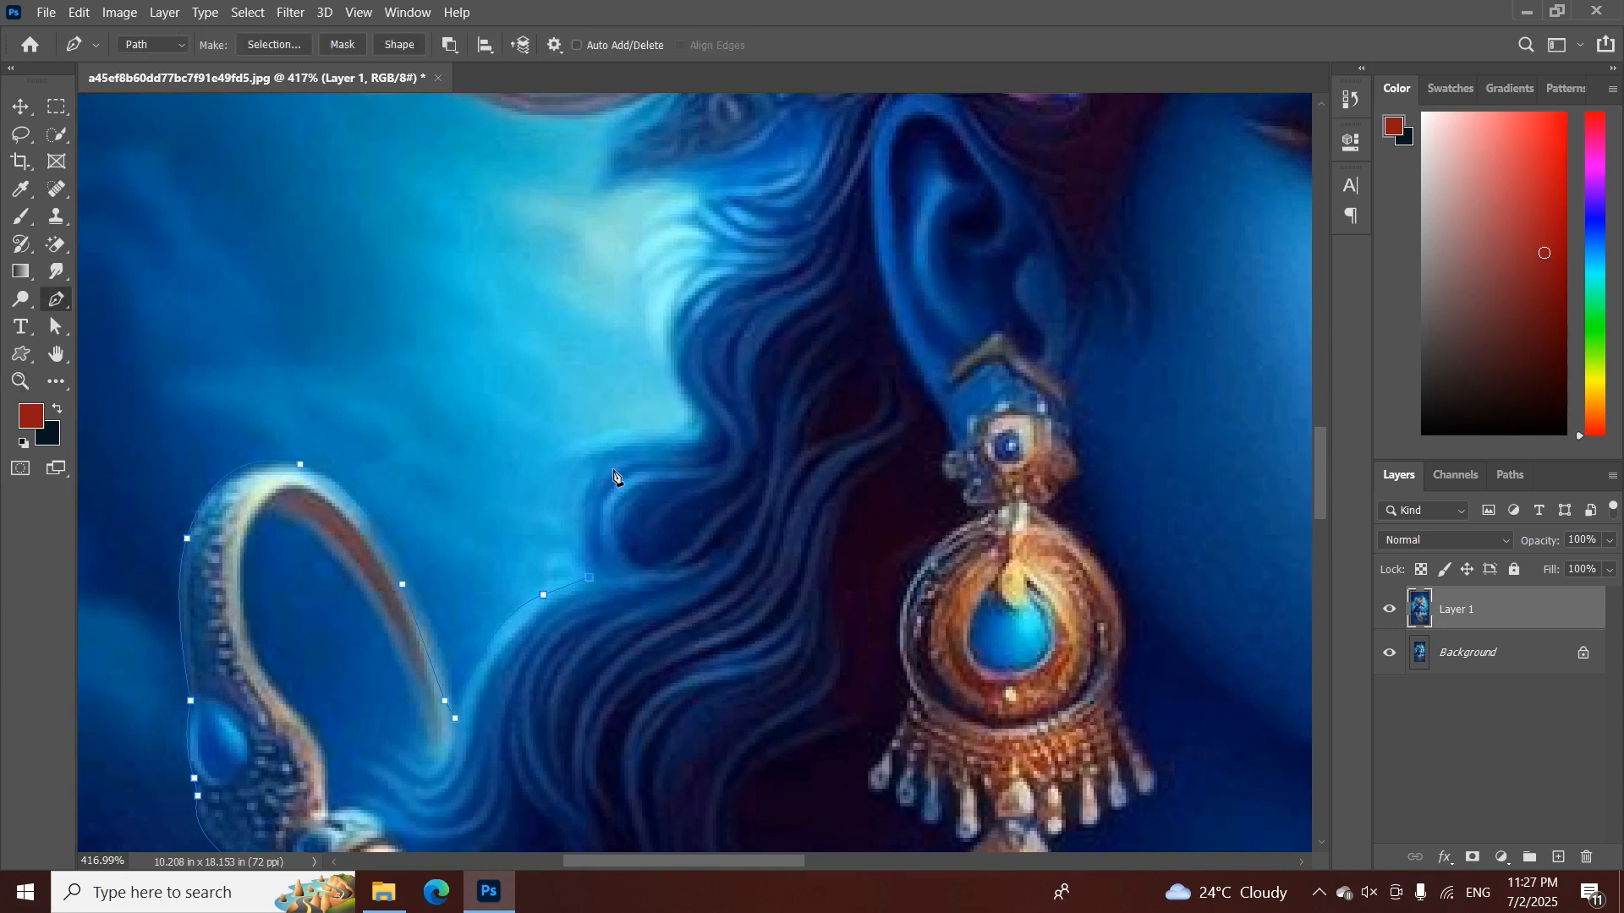
drag(658, 438, 675, 437)
alt+click(614, 458)
drag(683, 400, 678, 394)
alt+click(699, 409)
drag(710, 275, 573, 495)
click(599, 480)
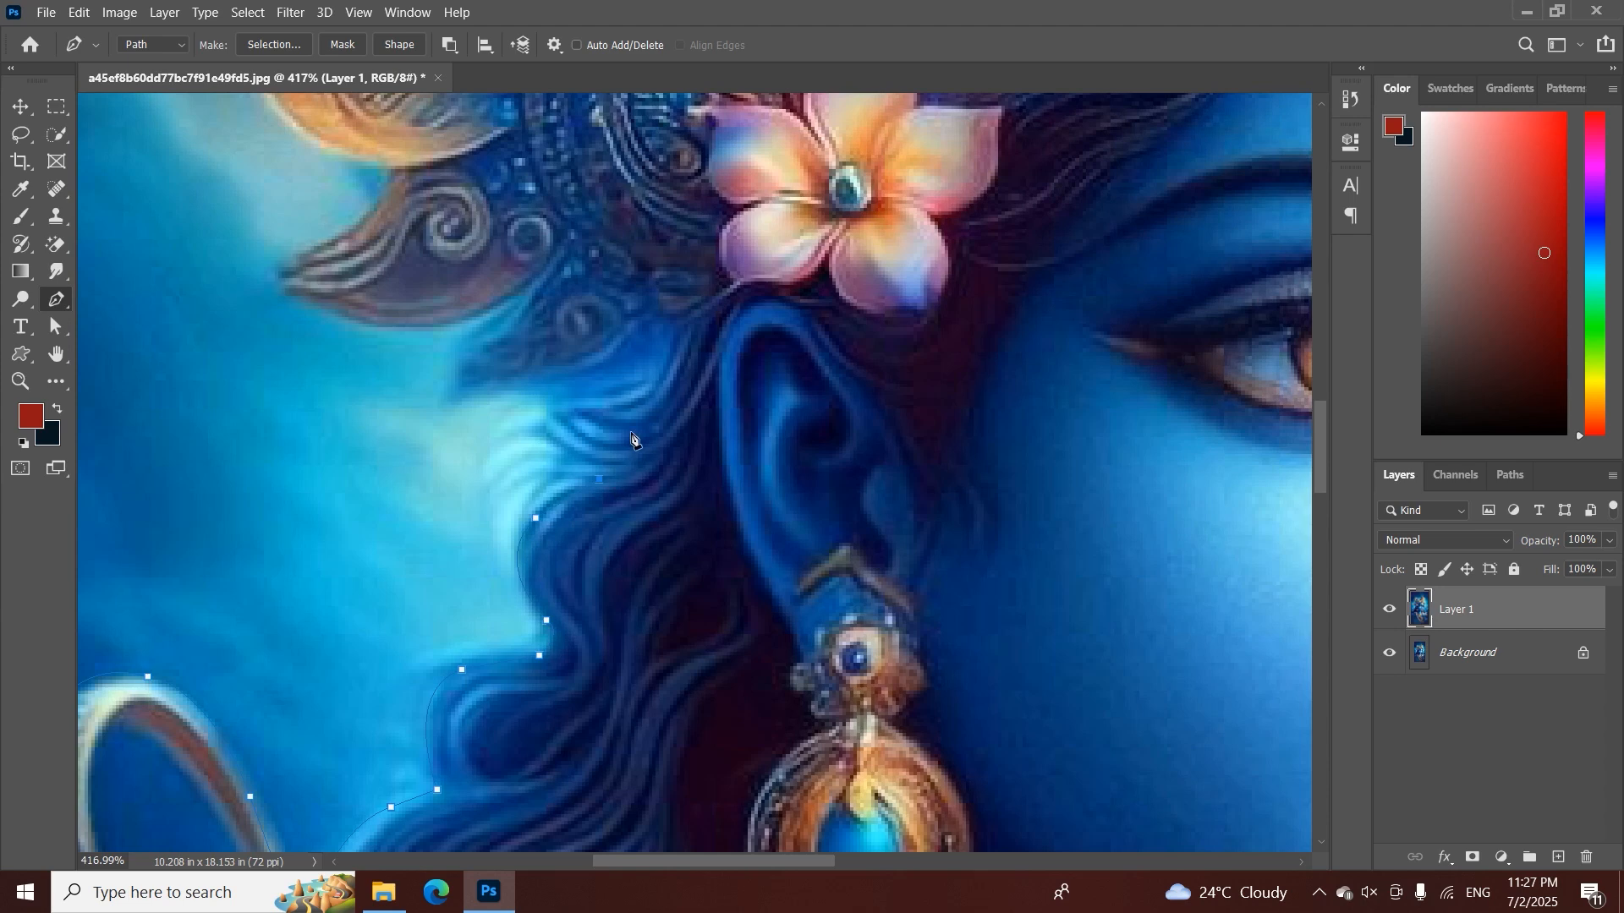
Trace the path around the upper hair strands and along the underside of the crown's lowest leaf ornament
drag(559, 401, 557, 394)
alt+click(556, 419)
click(553, 398)
click(486, 391)
click(444, 394)
drag(466, 356, 511, 311)
drag(330, 246, 428, 479)
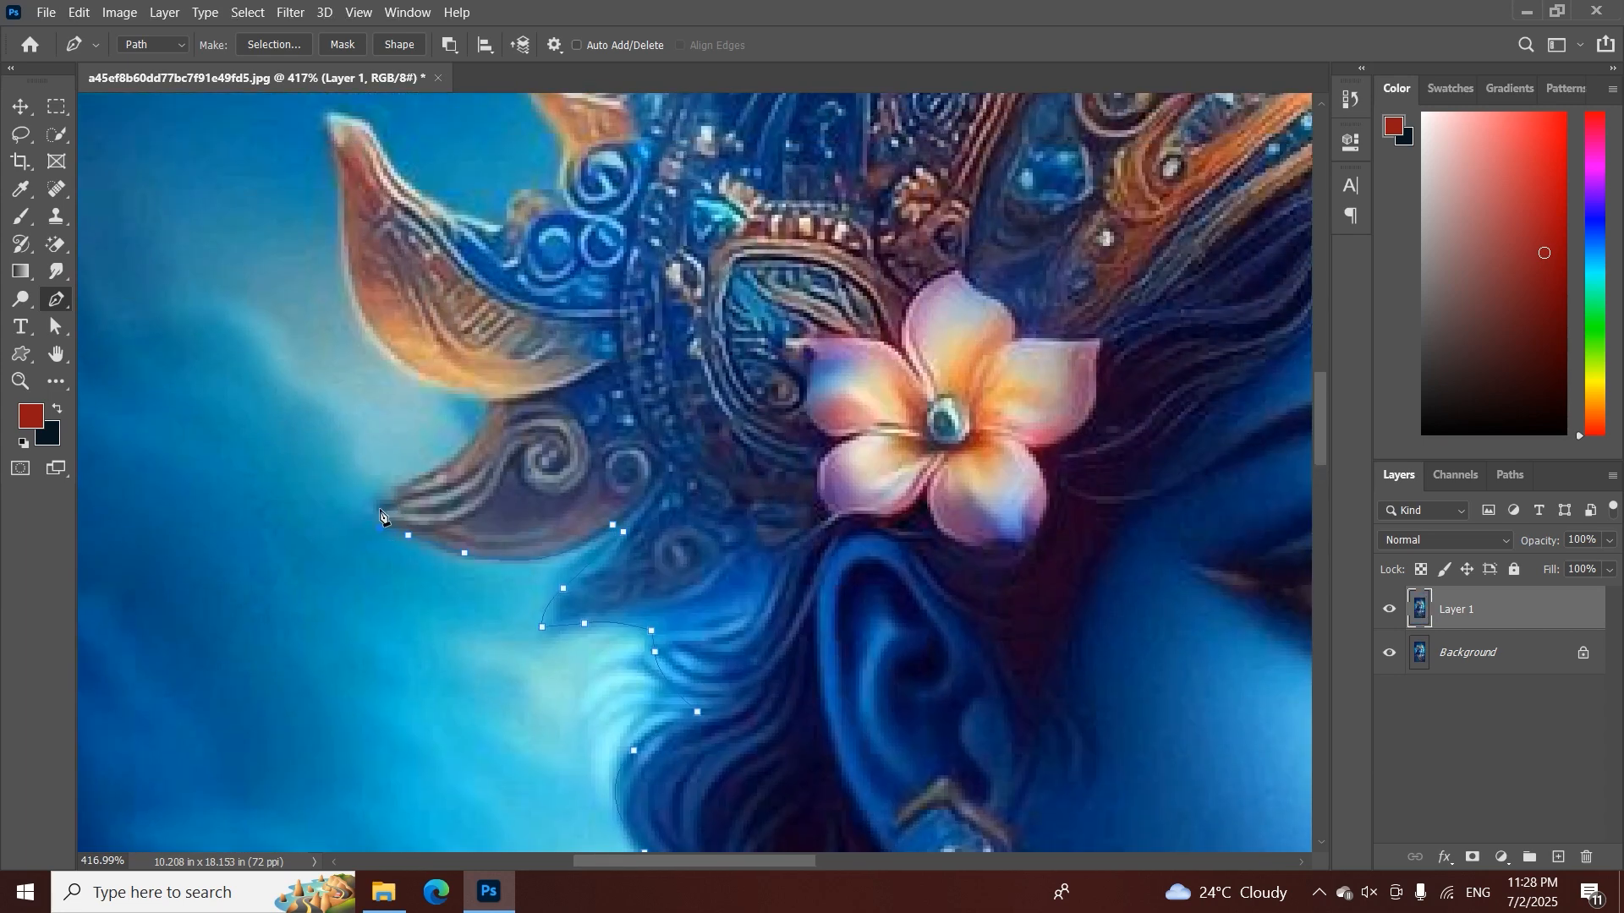
Trace the path around the lowest leaf ornament's tip and along its upper edge
click(368, 507)
click(408, 481)
click(494, 403)
drag(506, 369, 542, 577)
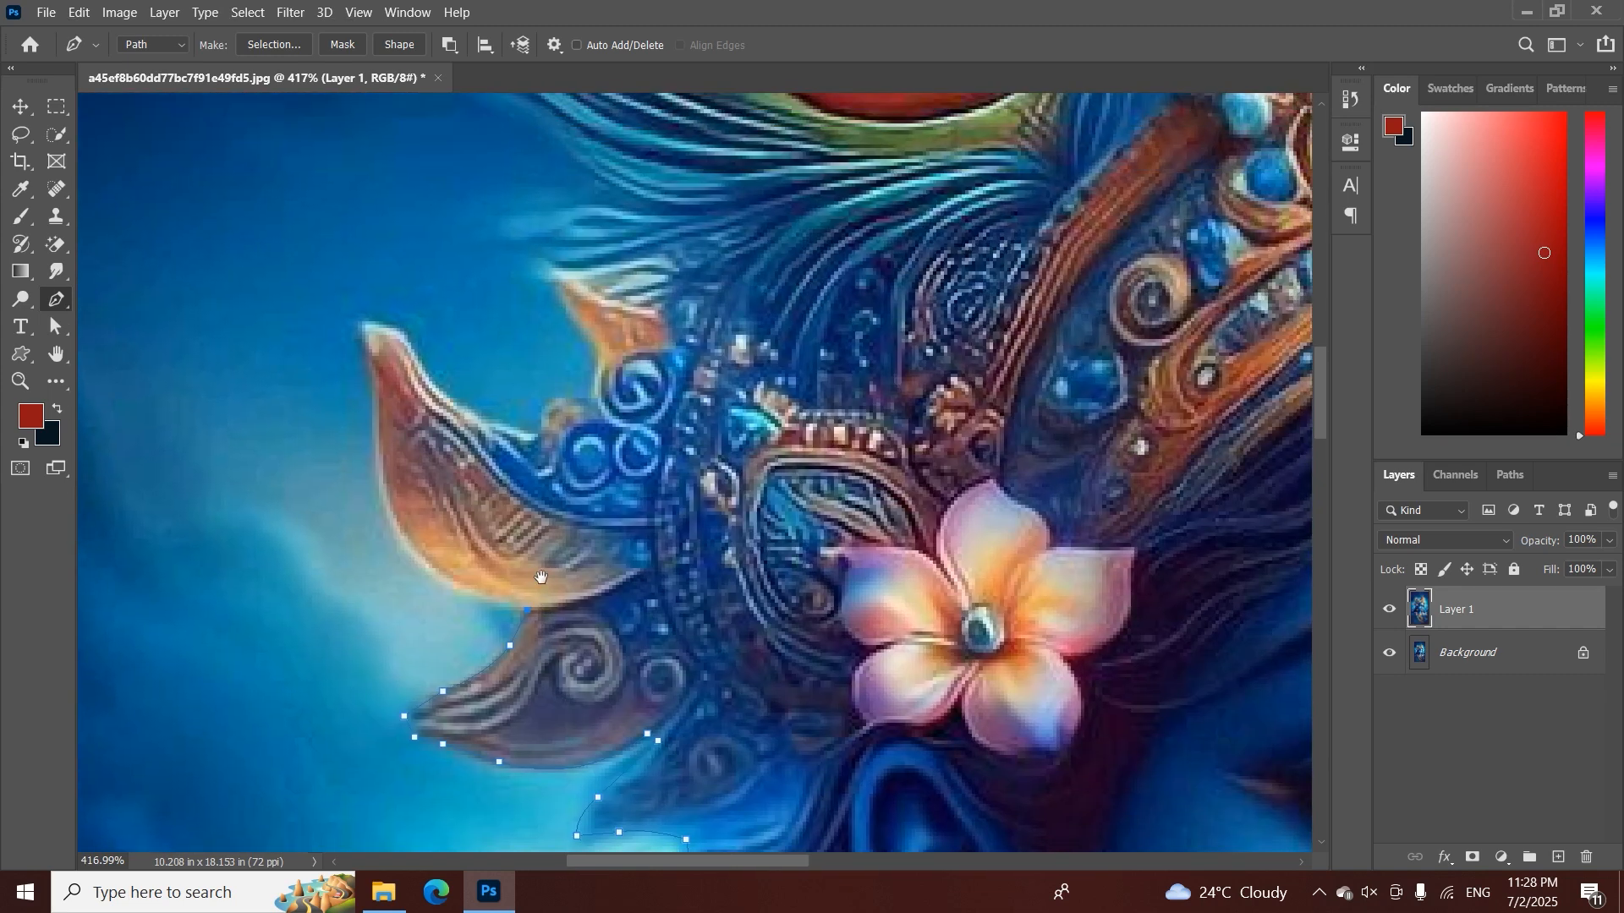
Trace the large orange leaf ornament's outer edge, pointed tip and inner edge up to the blue circular ornaments
drag(379, 480, 369, 352)
click(369, 374)
click(362, 325)
click(390, 325)
click(404, 331)
click(432, 381)
click(478, 420)
click(513, 430)
click(590, 399)
click(598, 352)
Trace the path around the small orange pointed ornament below the large peacock feather
drag(497, 352, 350, 497)
click(404, 424)
click(408, 418)
click(446, 414)
click(495, 400)
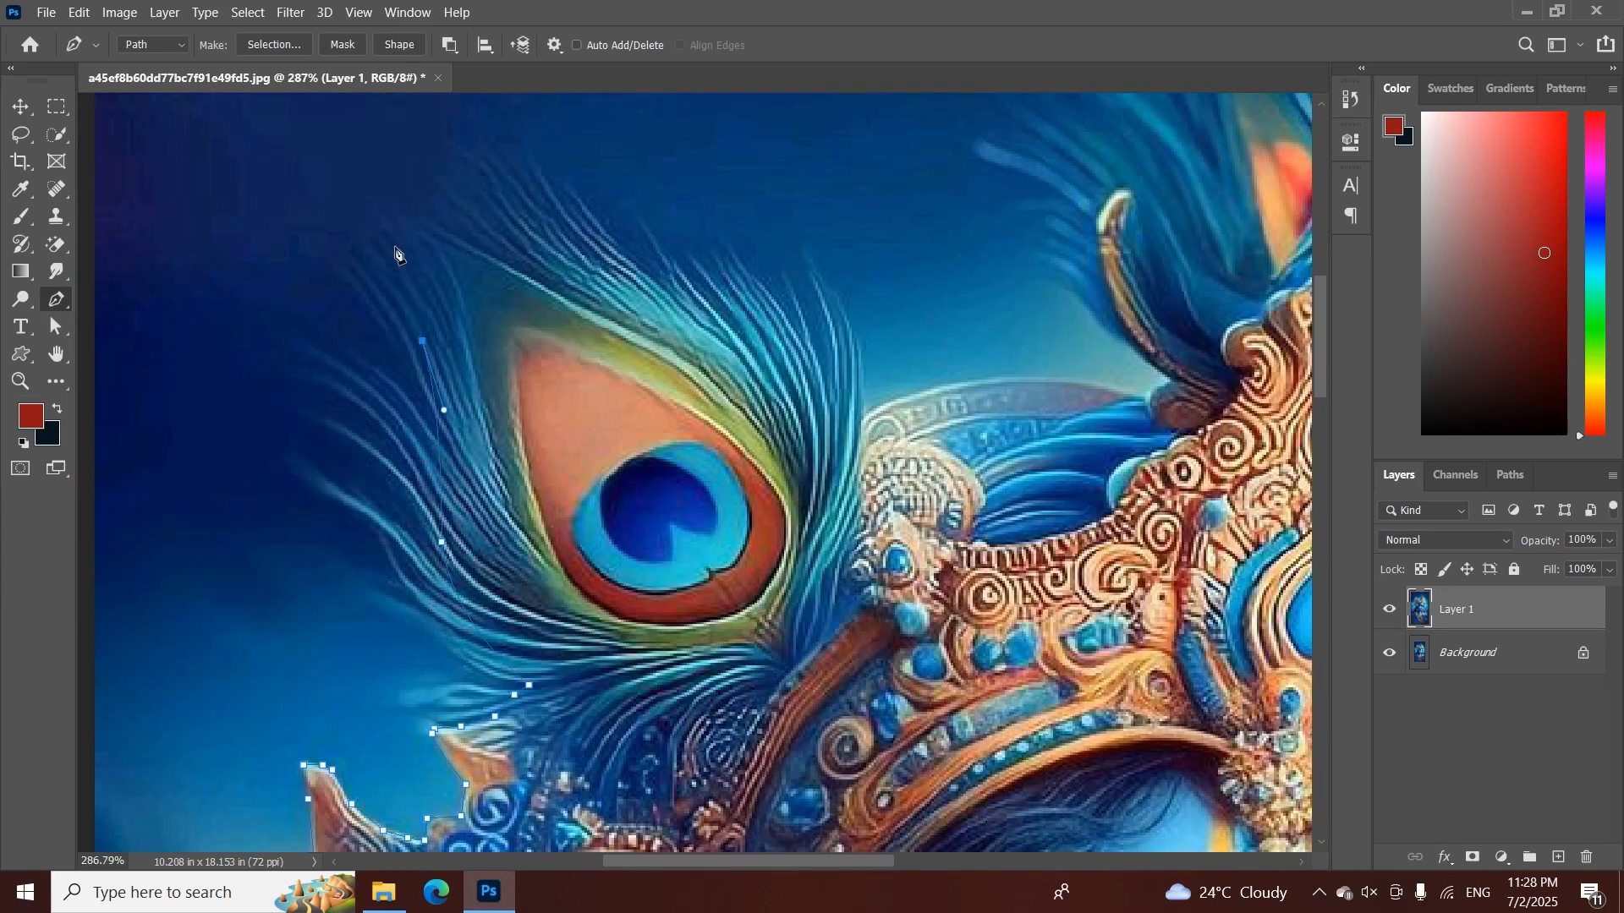
Outline the large peacock feather with anchors around its outer tip and down its far side
click(386, 222)
click(517, 253)
click(751, 348)
click(844, 435)
Trace the path along the crown's translucent arched rim from the peacock feather to the base of the curved horn
click(905, 397)
click(945, 385)
drag(943, 388, 724, 533)
click(804, 433)
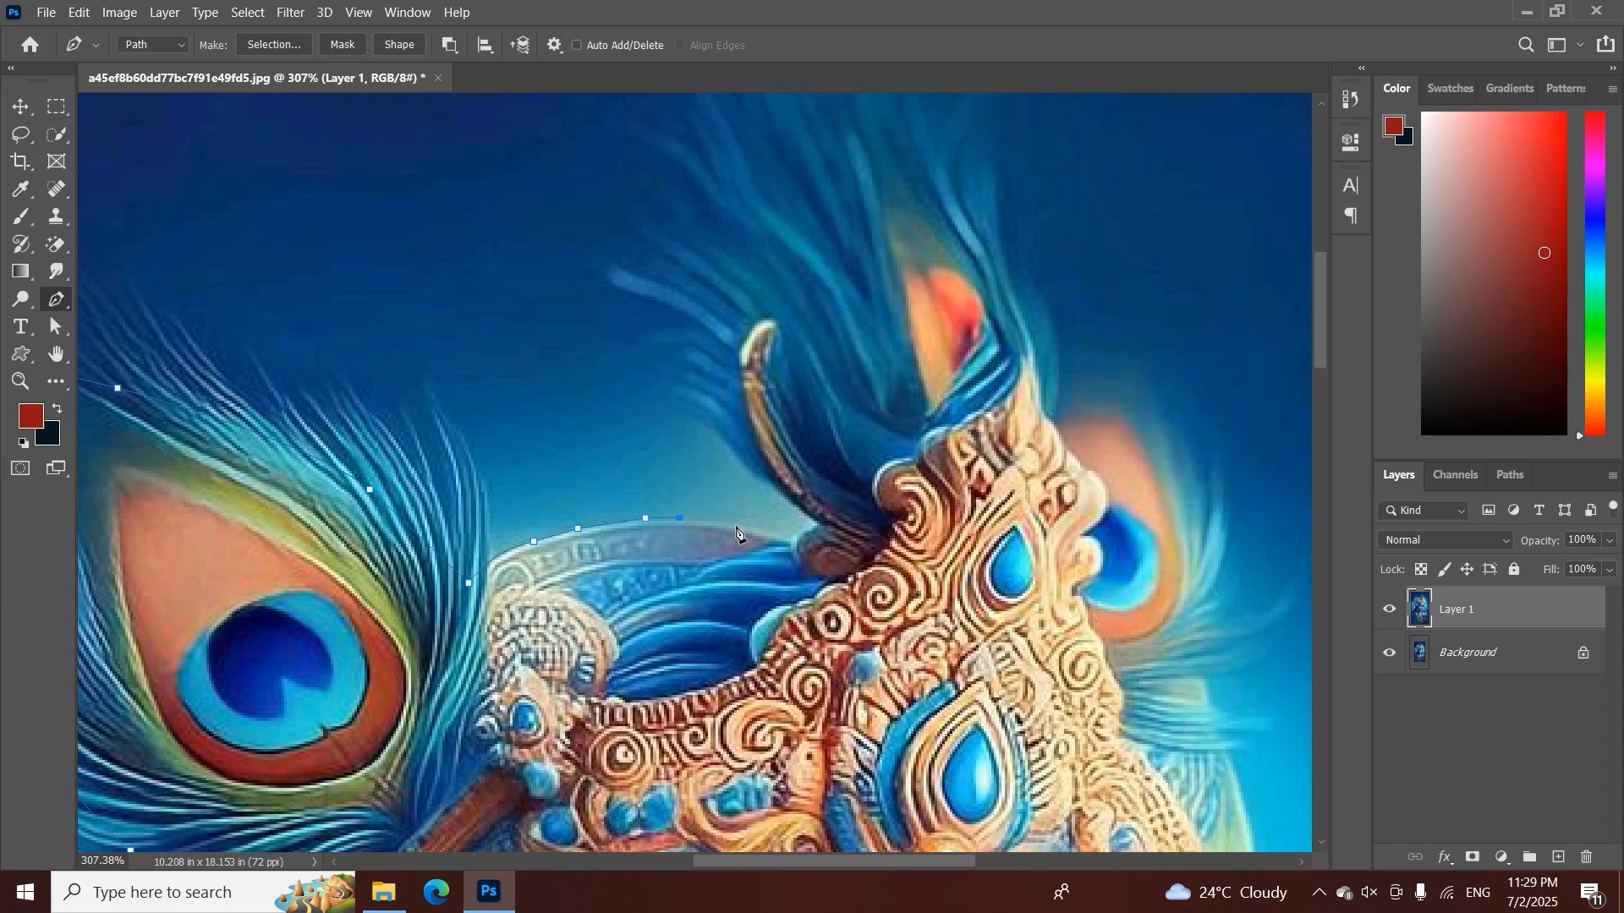
click(742, 526)
click(784, 539)
click(819, 527)
Continue the path from the horn's base to the outer edge of the feathers beside the curved horn
drag(826, 504, 736, 611)
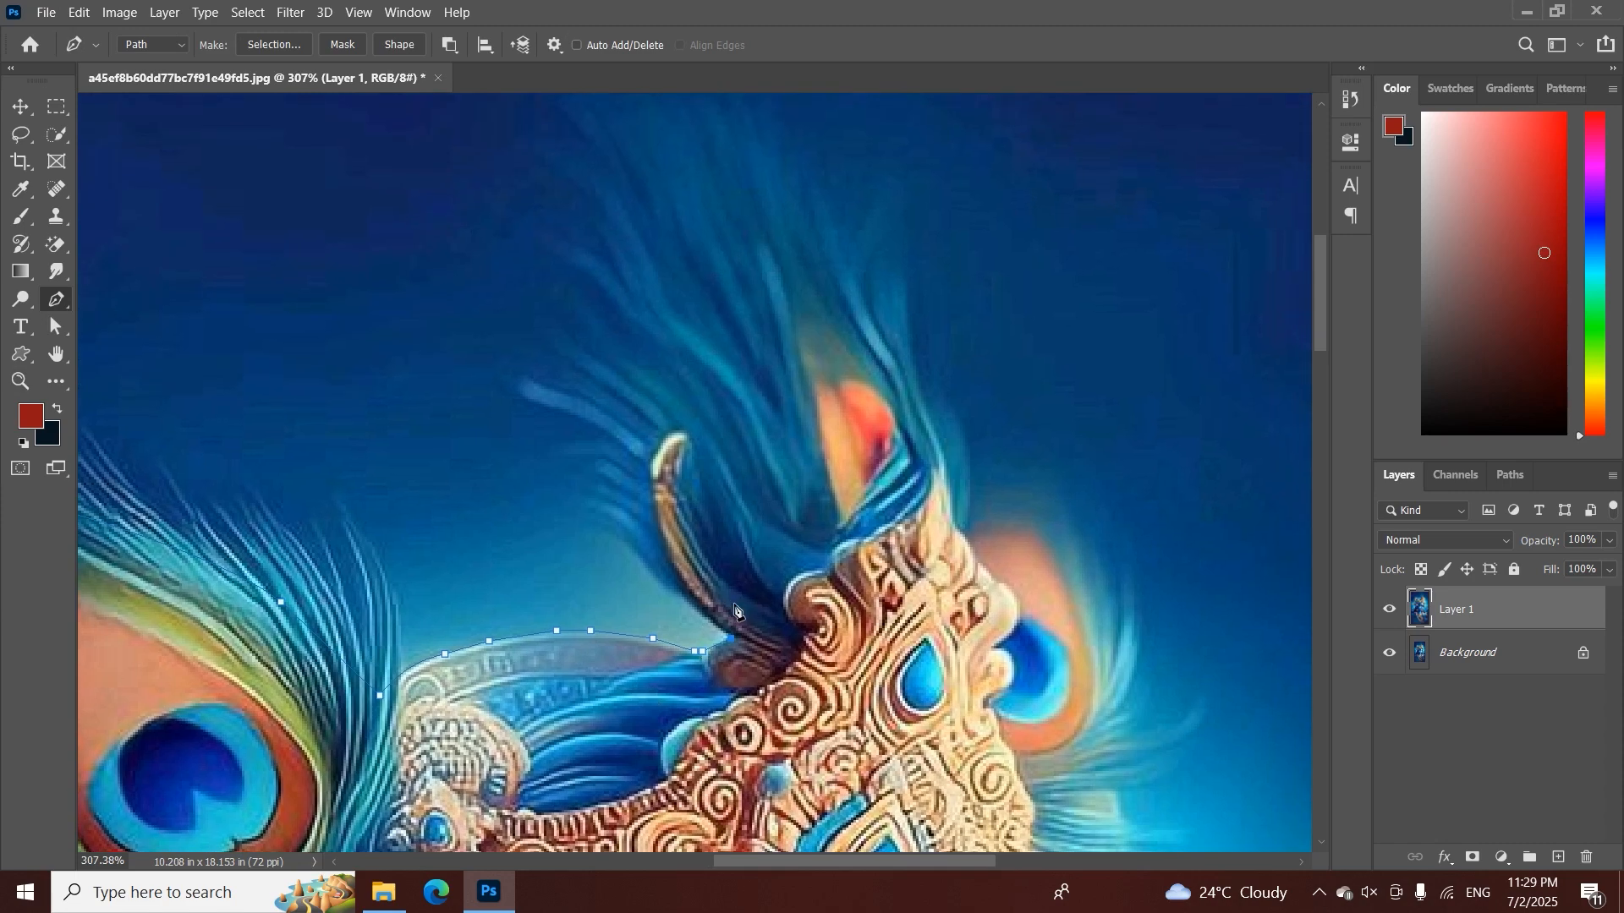
click(604, 484)
alt+click(627, 535)
Trace the path up and over the crown's upper feather plume and down its far side
drag(737, 476, 1118, 393)
drag(661, 479, 788, 420)
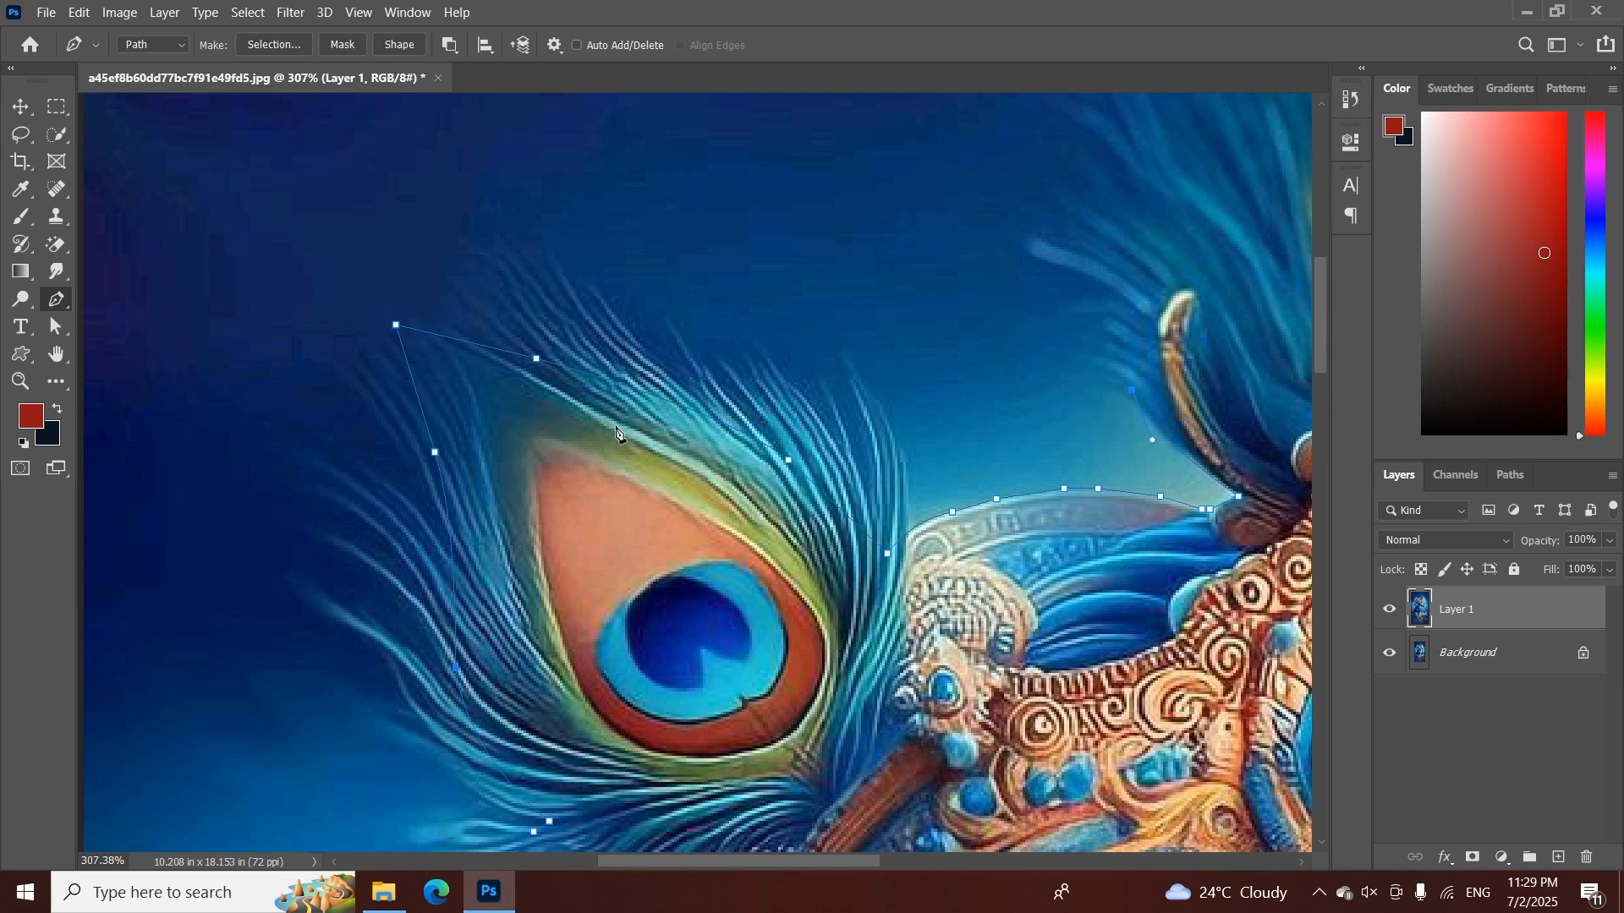
drag(793, 448, 719, 440)
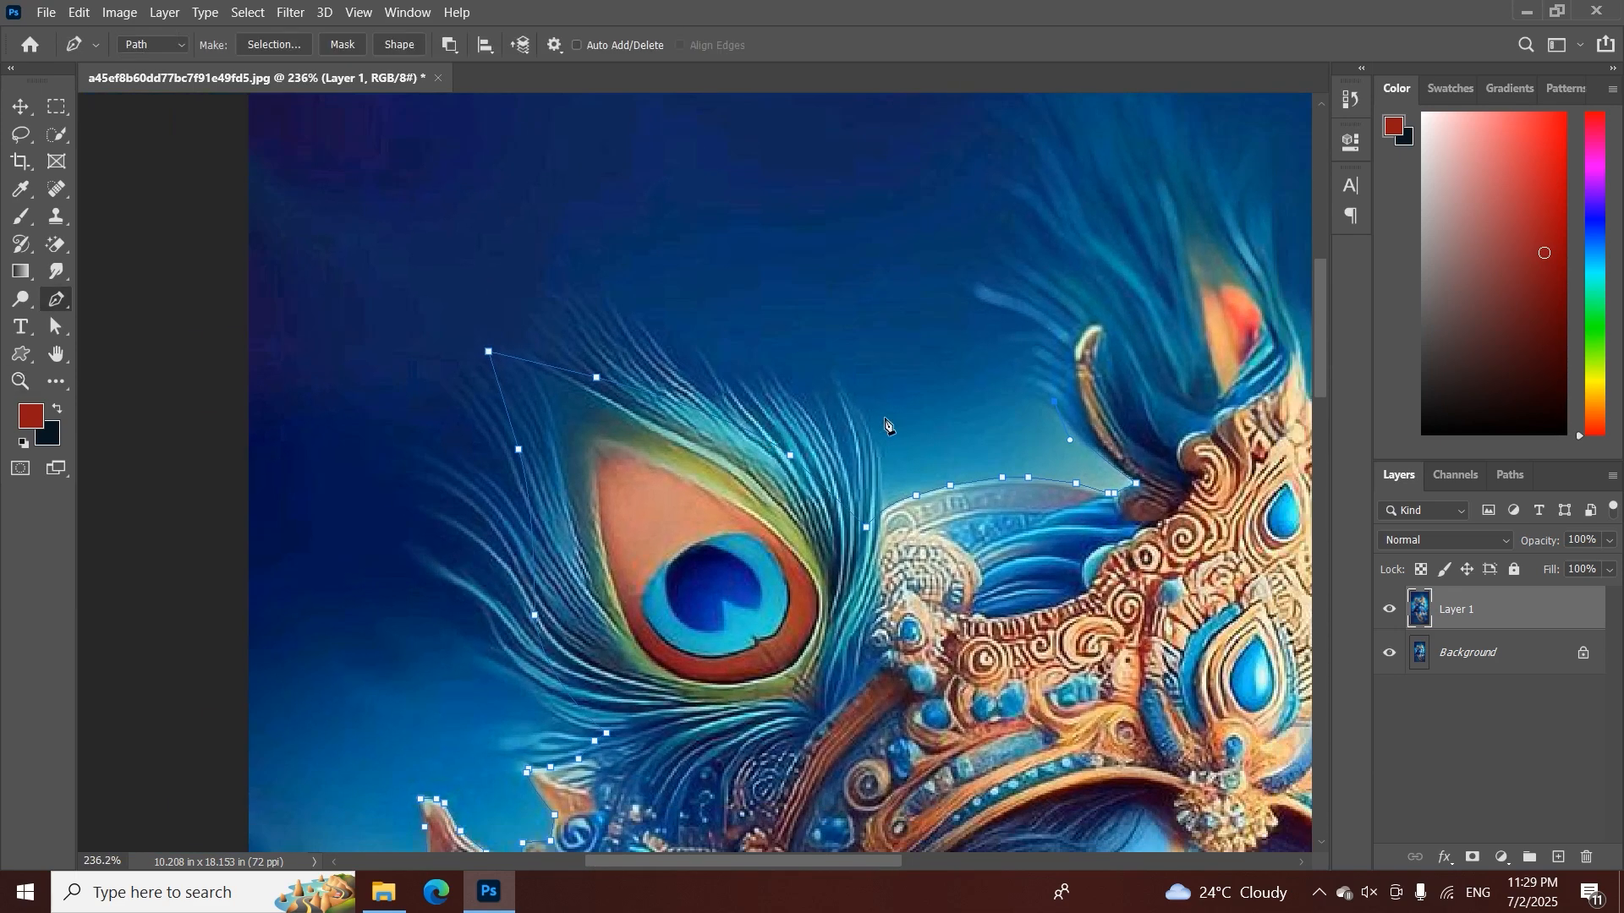
drag(948, 385, 595, 553)
drag(734, 525, 841, 511)
drag(702, 482, 632, 613)
drag(632, 508, 630, 468)
drag(852, 507, 908, 540)
click(935, 610)
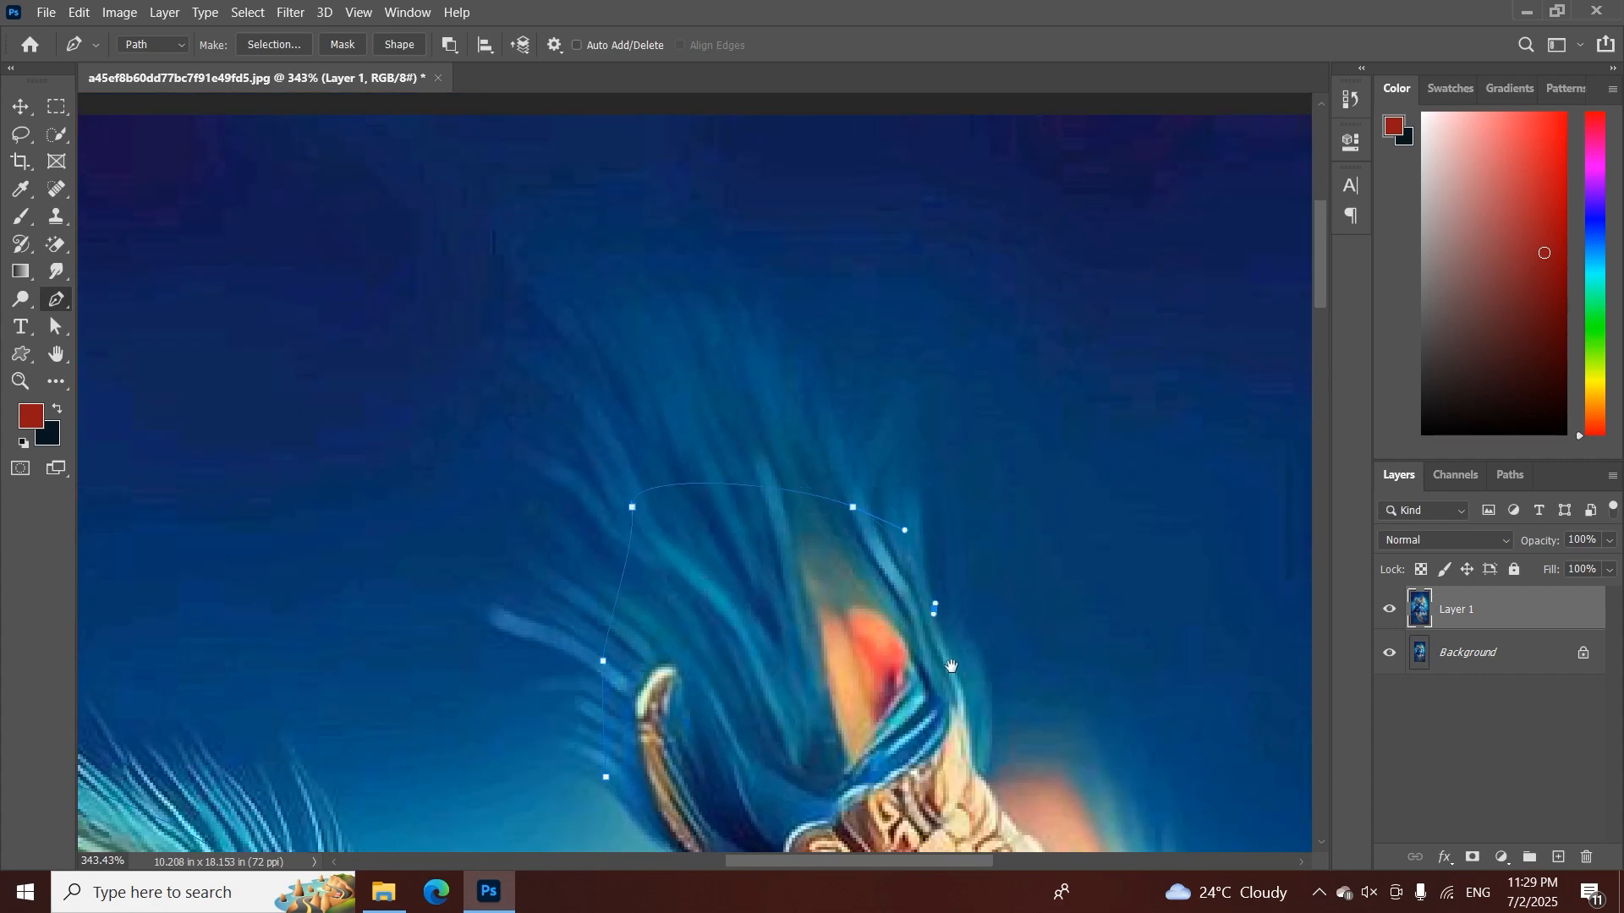
Rework the last anchors beside the upper plume and bring the path down to the crown's edge
key(ctrl+z)
drag(951, 666, 785, 421)
click(776, 384)
key(ctrl+z)
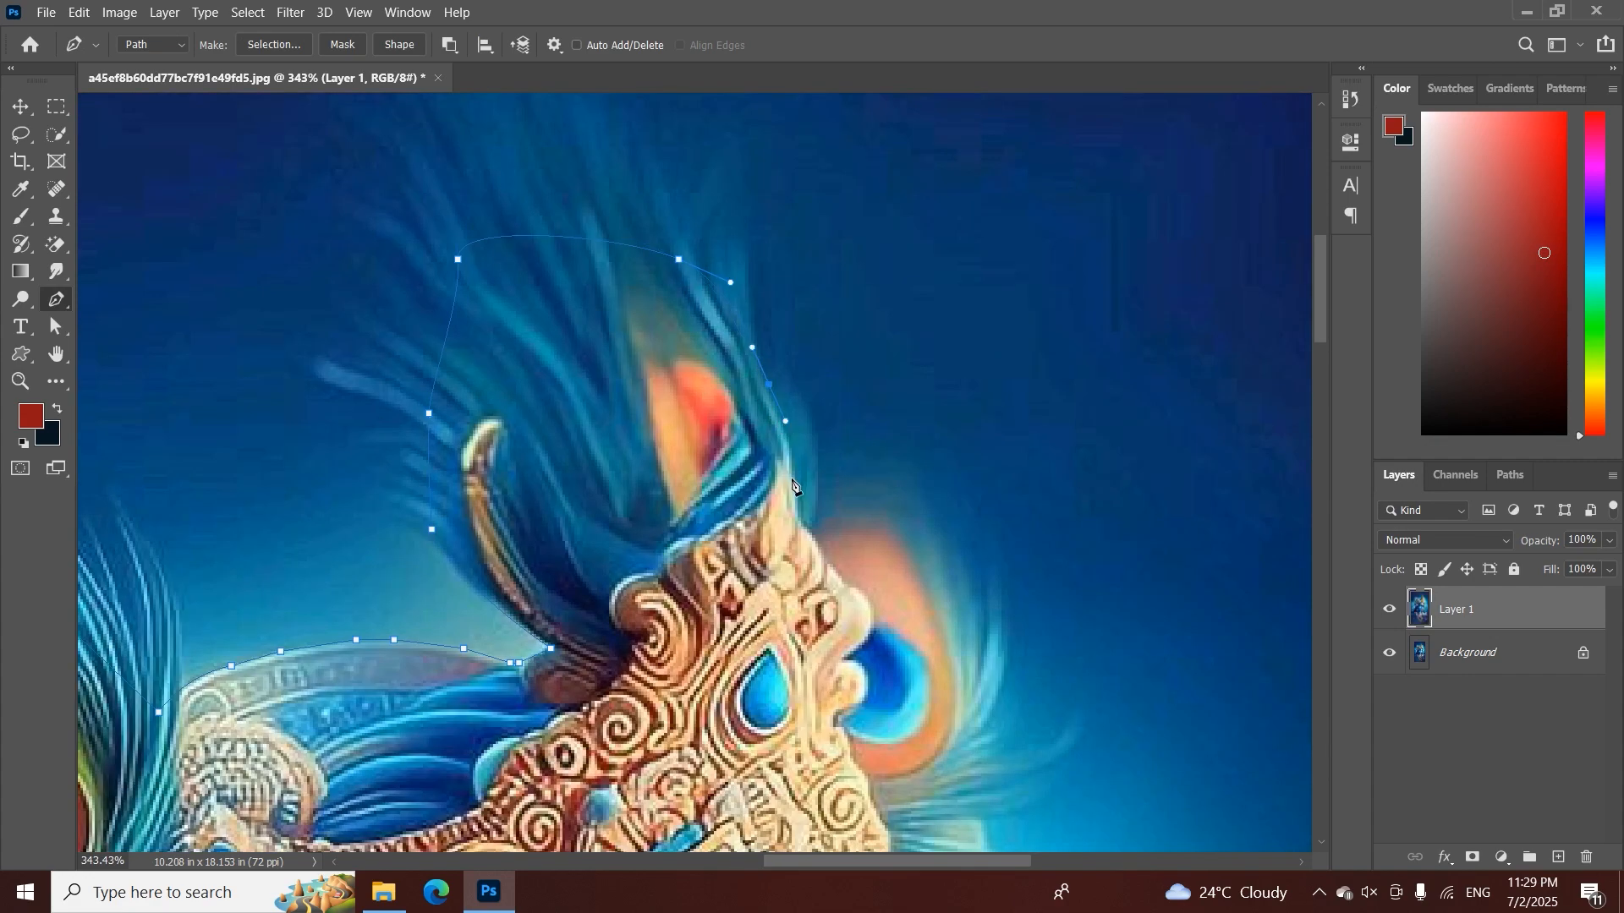
drag(792, 483, 572, 313)
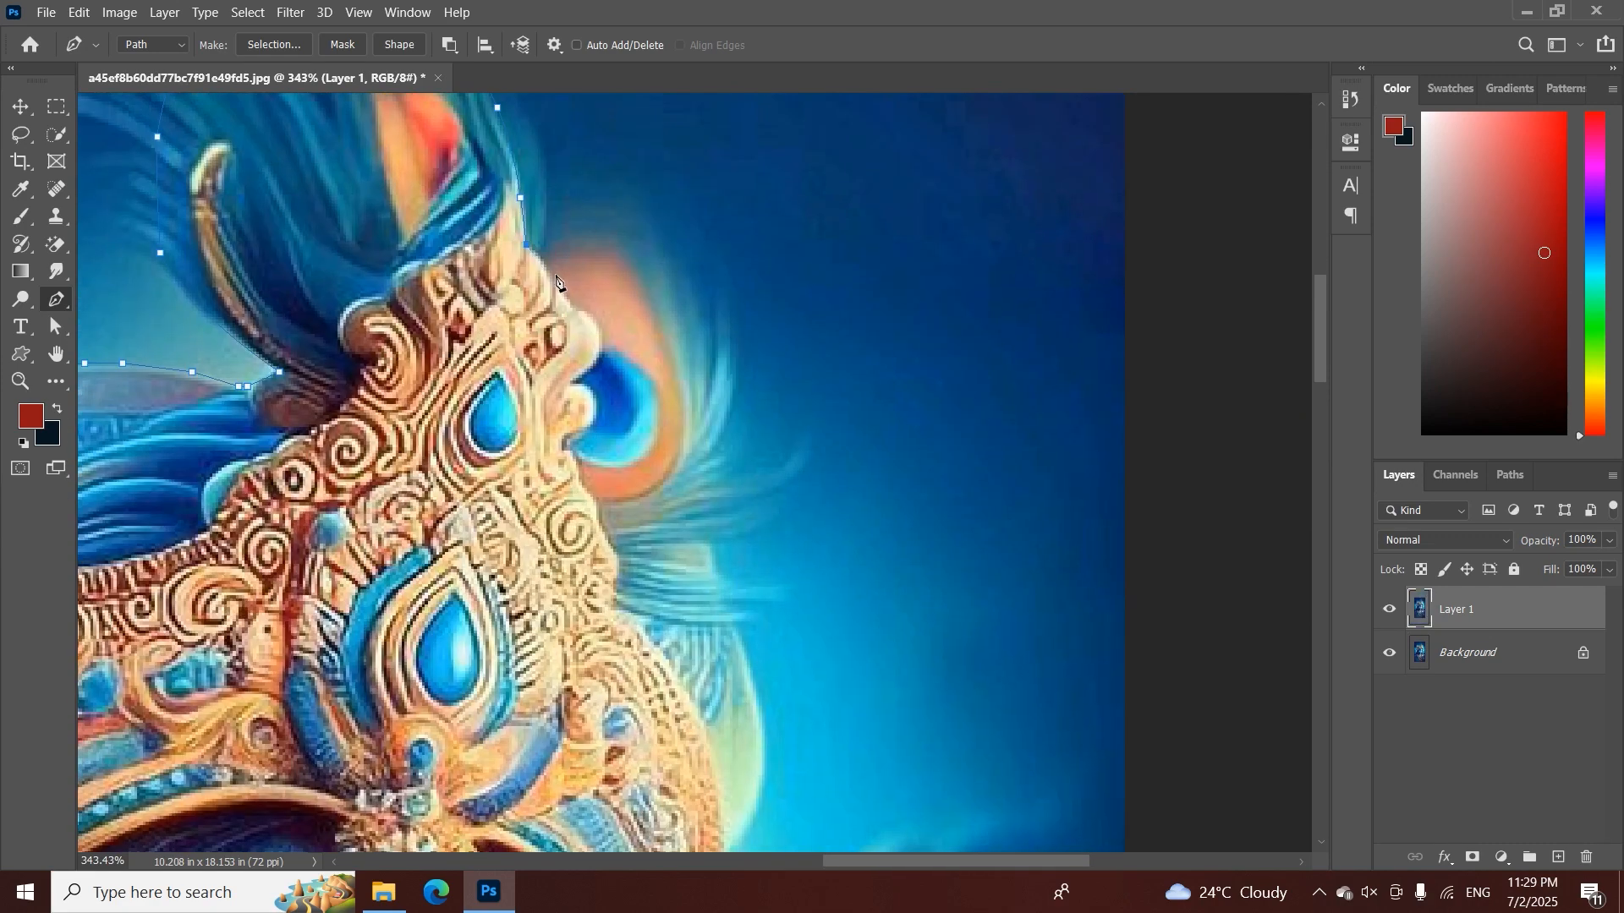
click(546, 258)
Trace the path over the top of the small peacock feather behind the crown and down its outer side
click(616, 251)
drag(684, 404, 685, 476)
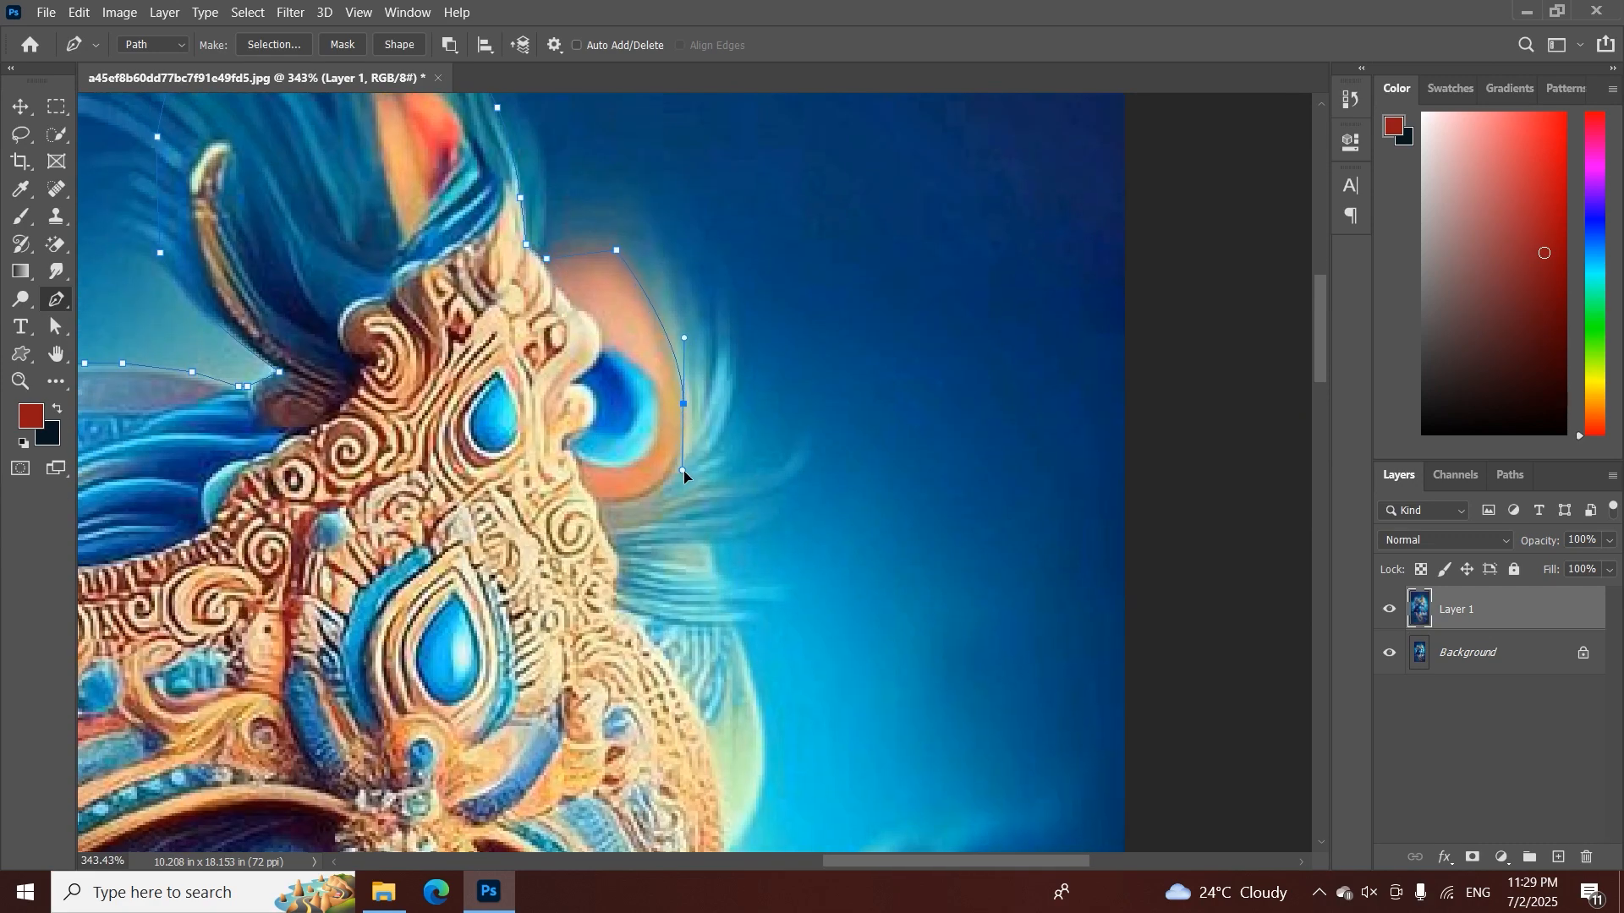
alt+click(684, 405)
drag(674, 463, 800, 454)
drag(648, 431, 617, 439)
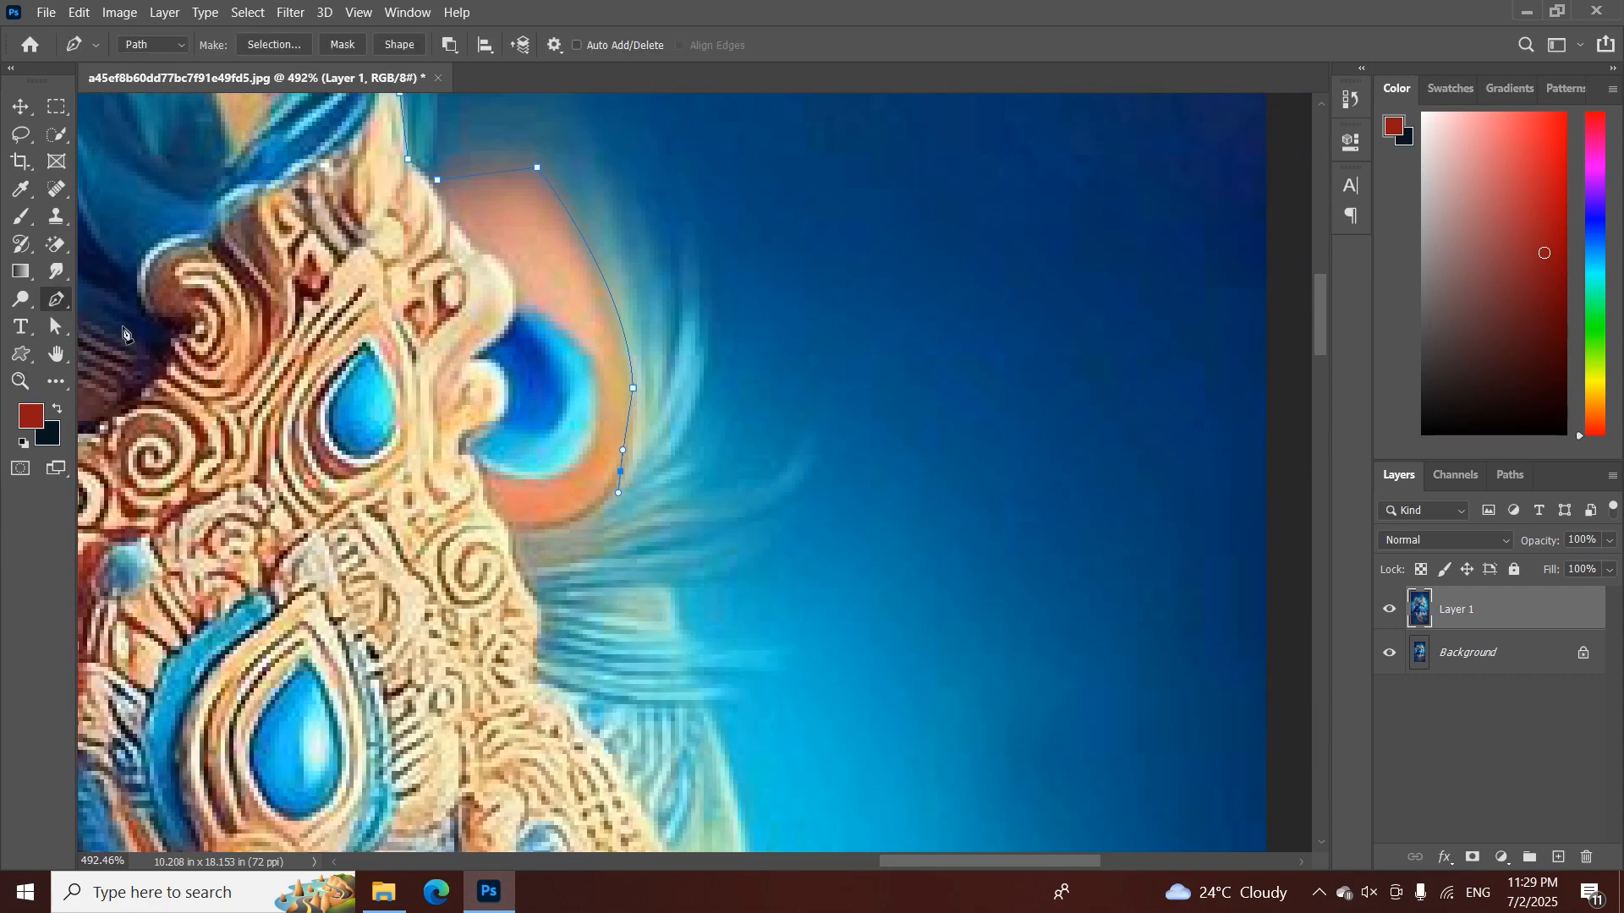
Remove the outgoing handle from the last anchor with the Convert Point Tool and return to the Pen Tool
right_click(56, 306)
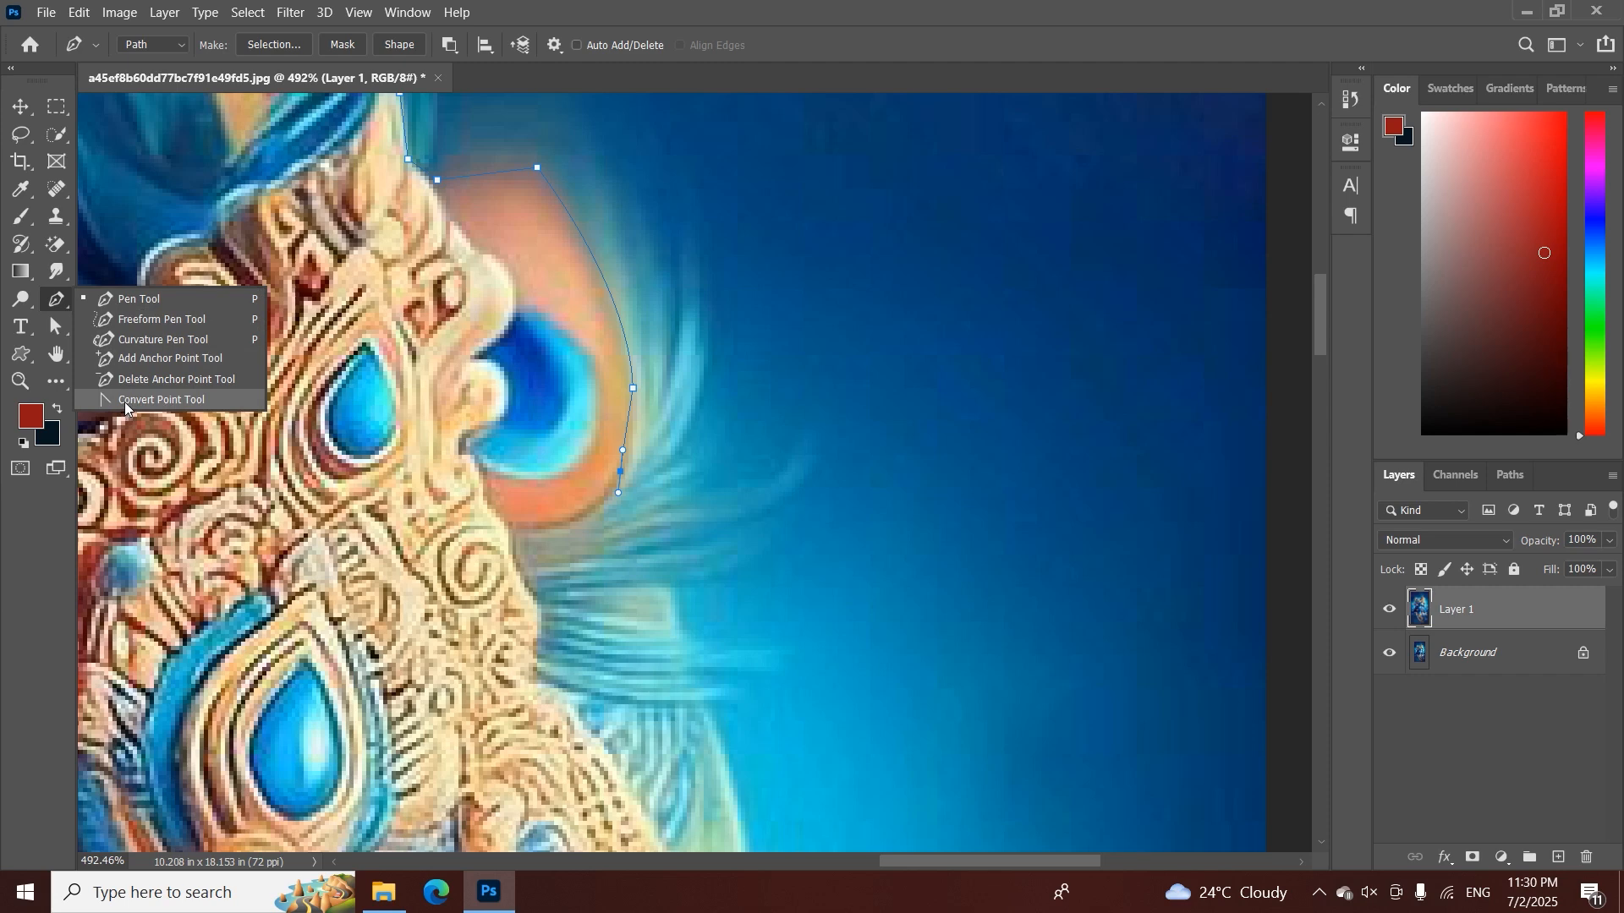
click(127, 400)
drag(622, 473, 600, 509)
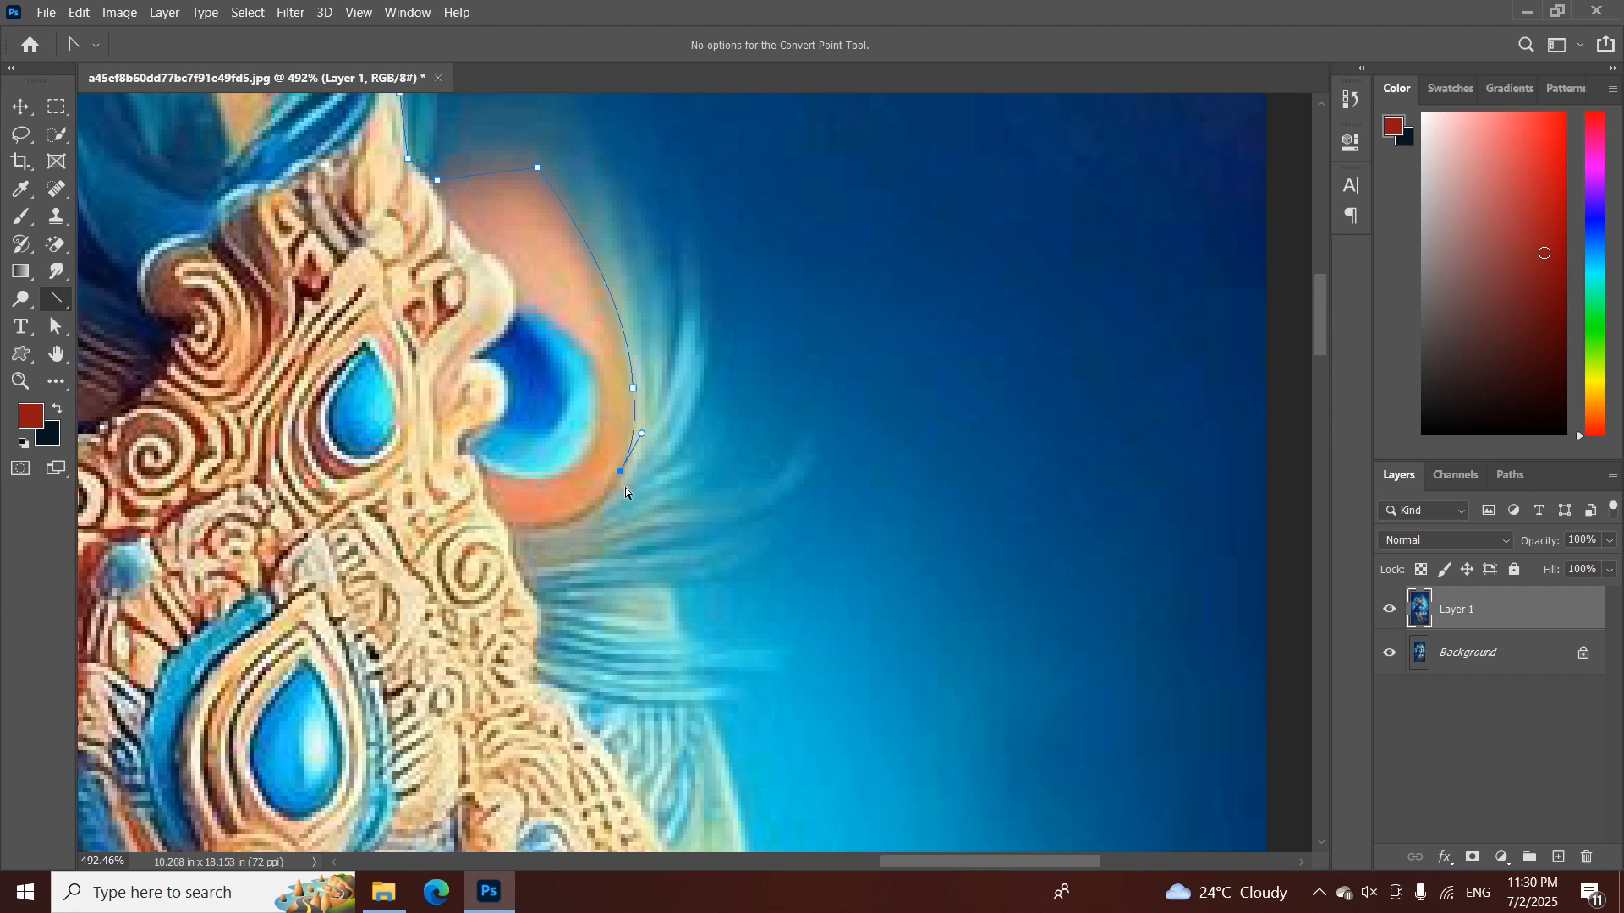
right_click(56, 299)
click(126, 300)
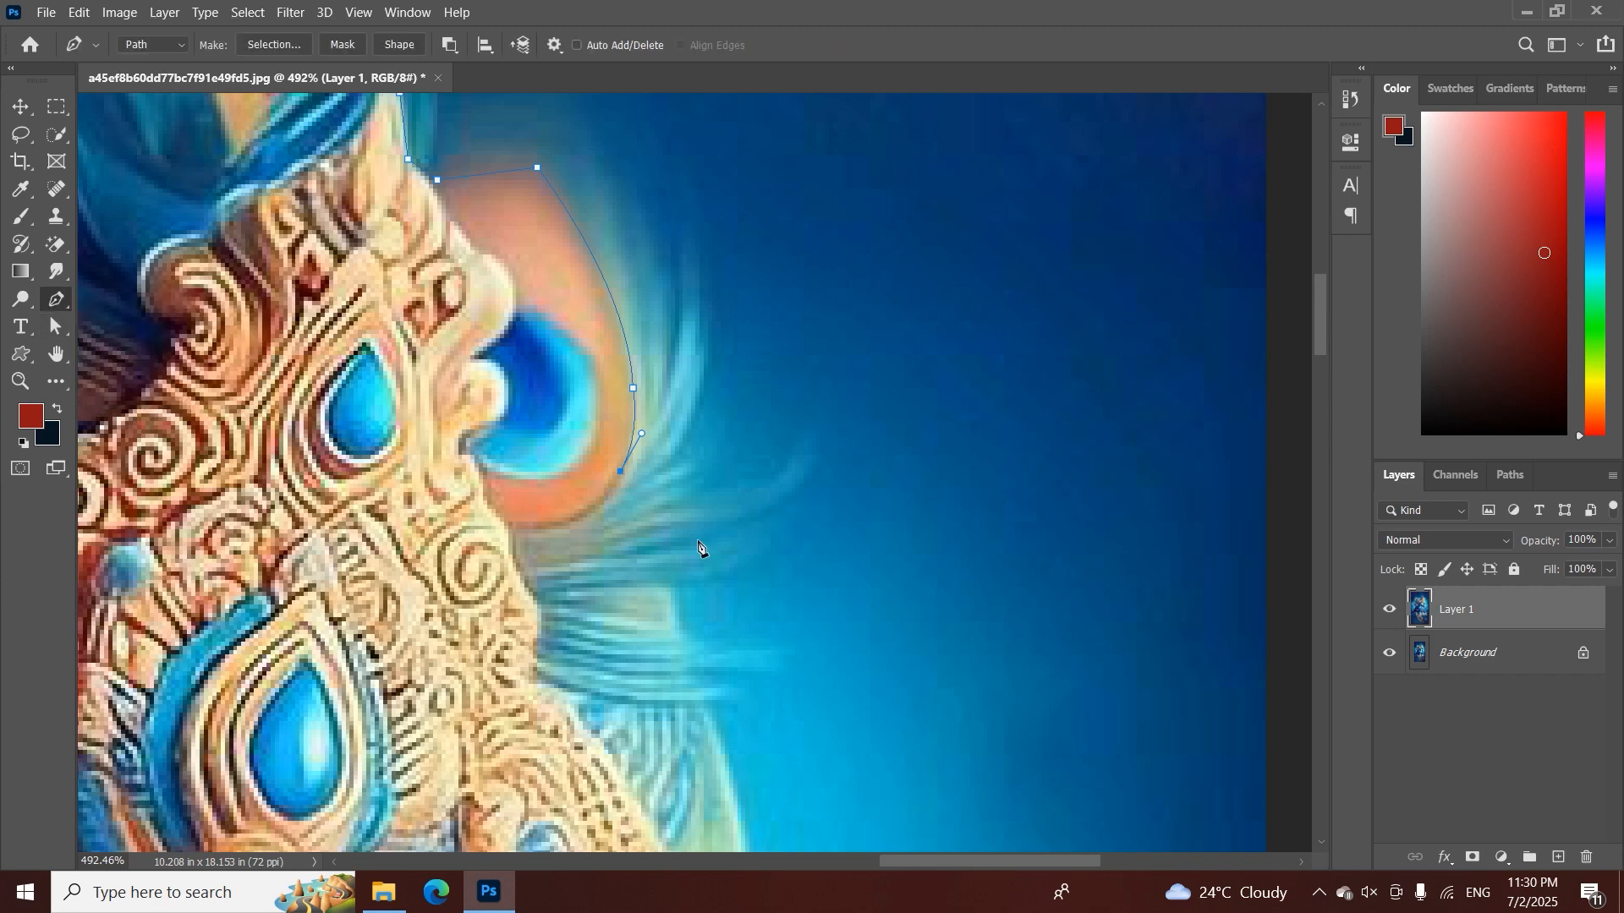
Try to trace the small peacock feather's lower edge inward to the crown and along the wispy feathers beneath
click(557, 529)
mouse_move(516, 546)
mouse_down()
mouse_move(489, 559)
mouse_move(501, 555)
mouse_up()
alt+click(557, 530)
scroll(566, 474, down, 3)
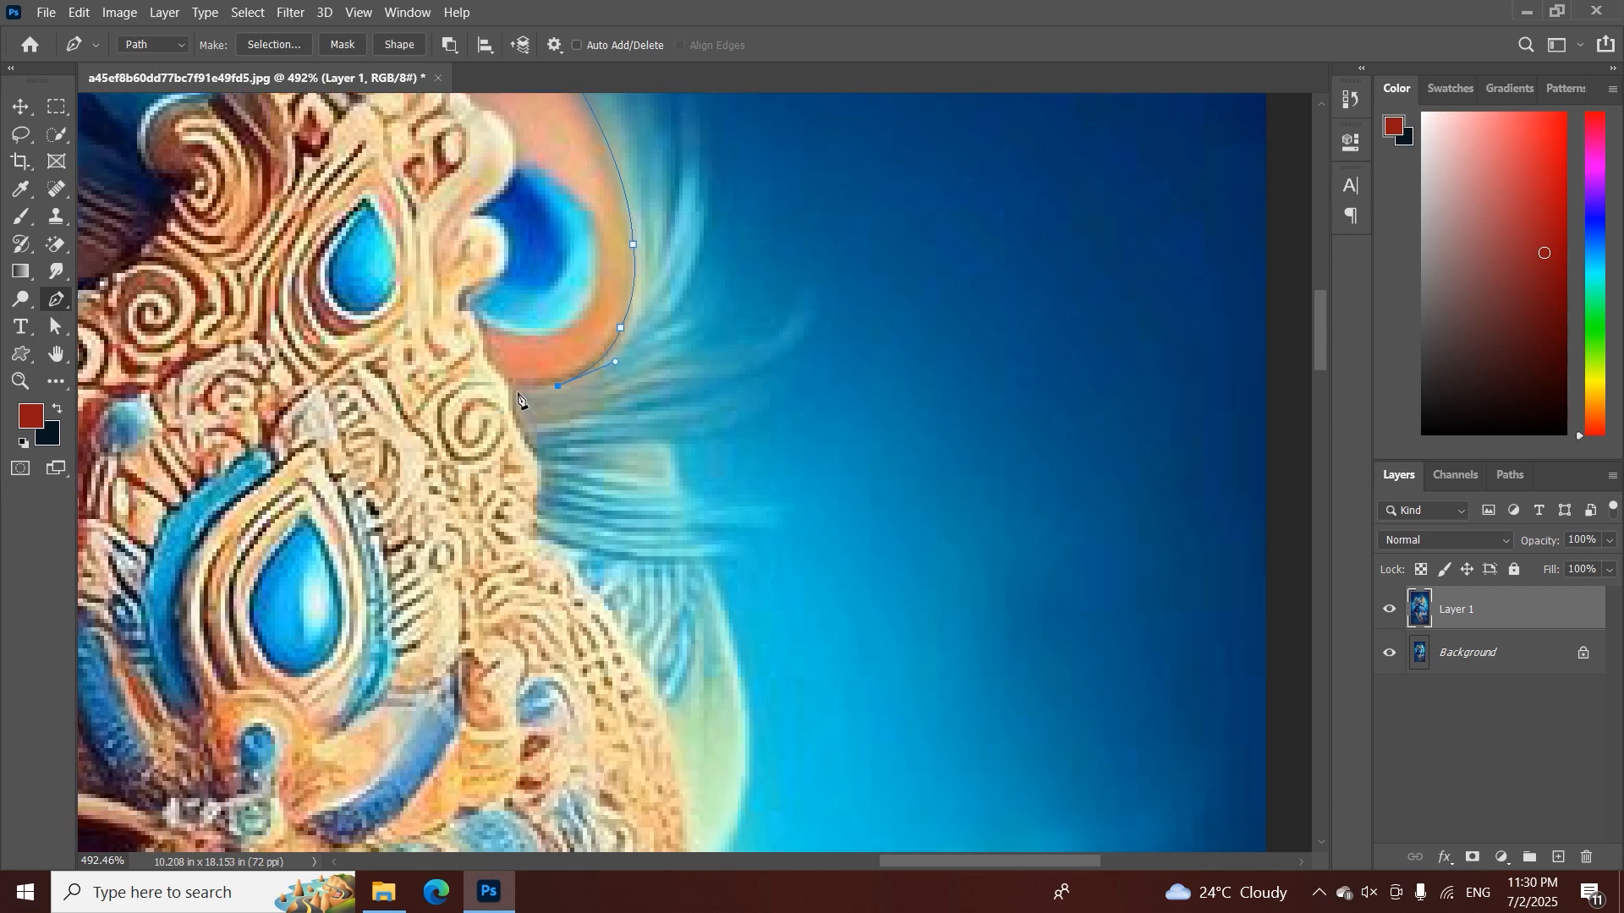
click(517, 390)
click(517, 419)
scroll(537, 457, down, 5)
key(z)
scroll(554, 384, down, 3)
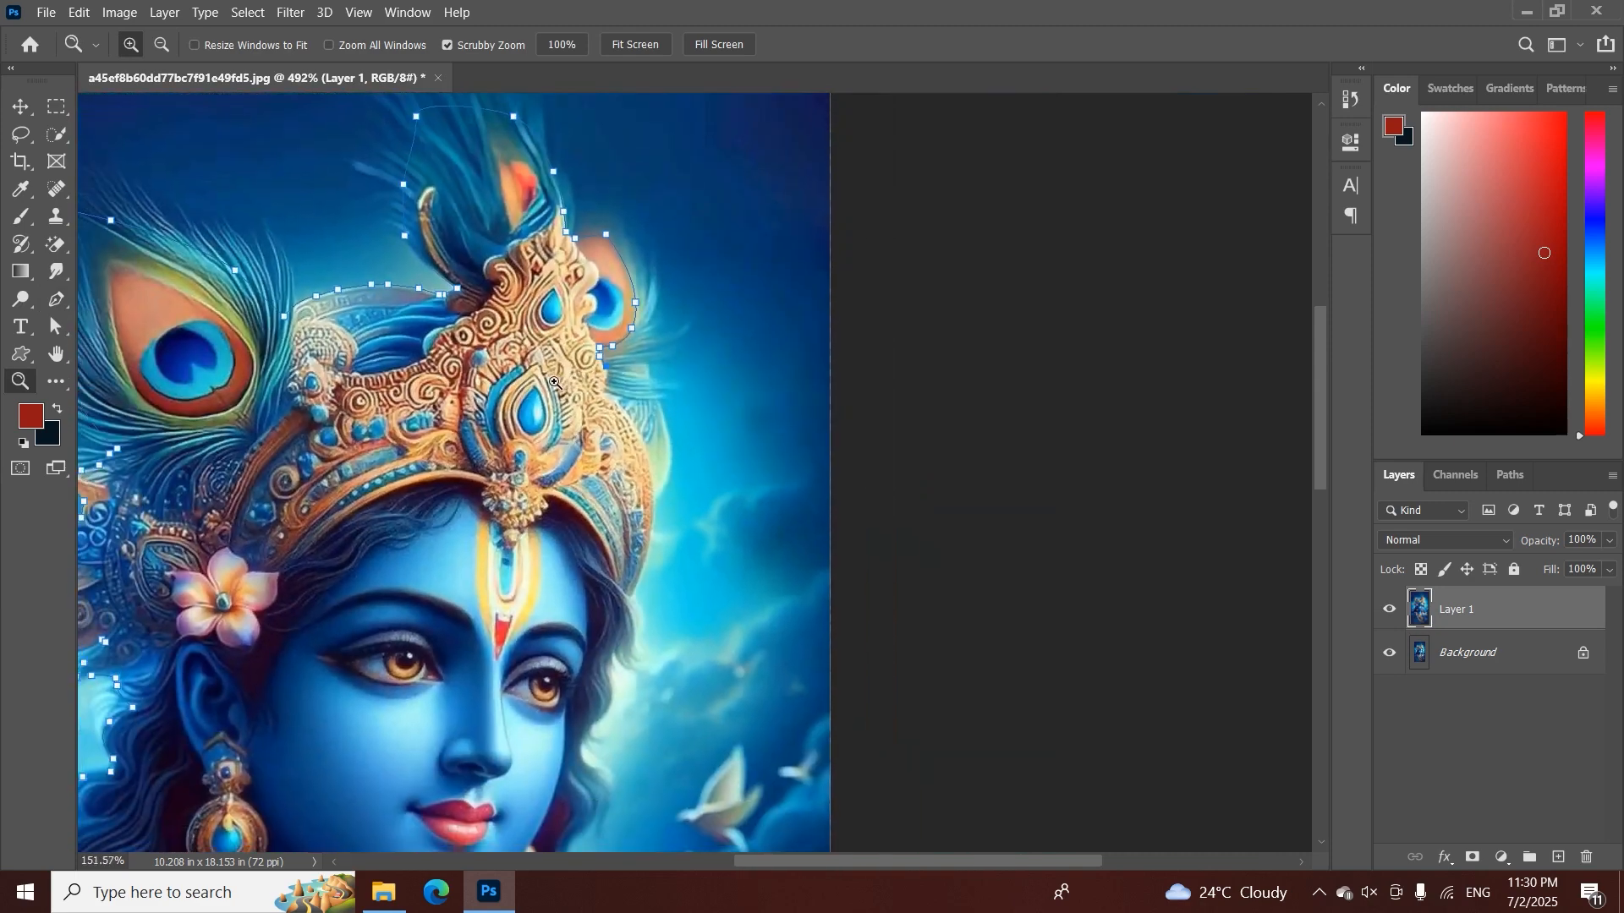
scroll(554, 383, up, 6)
key(p)
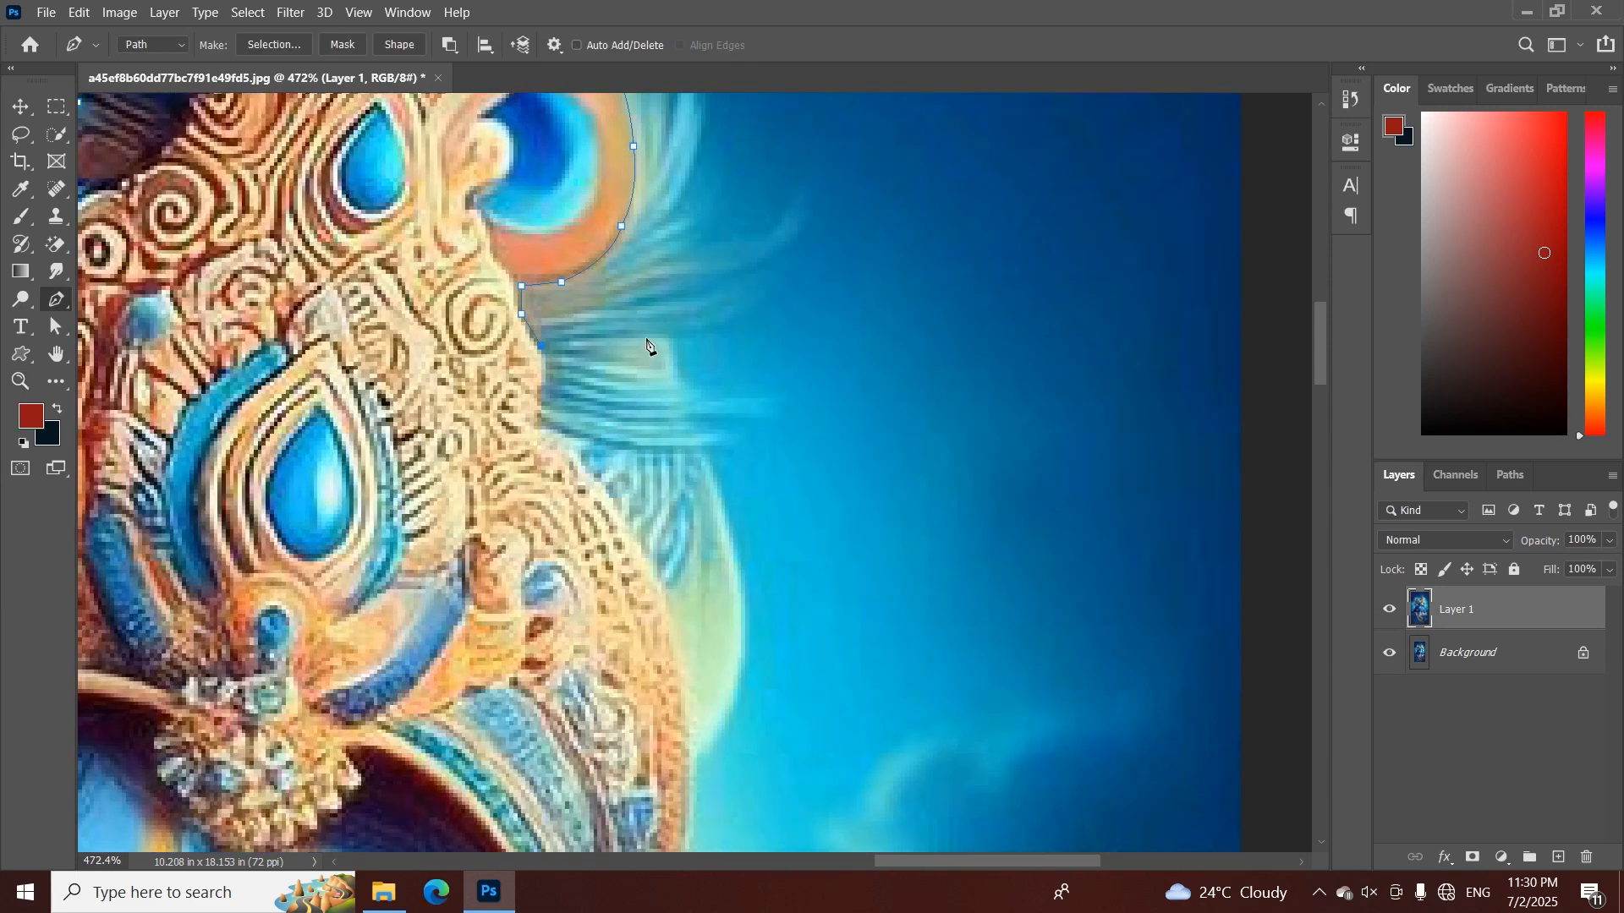
click(645, 339)
Undo the path segments placed beneath the small peacock feather
key(ctrl+z)
key(ctrl+z)
key(ctrl+z)
key(ctrl+z)
key(ctrl+z)
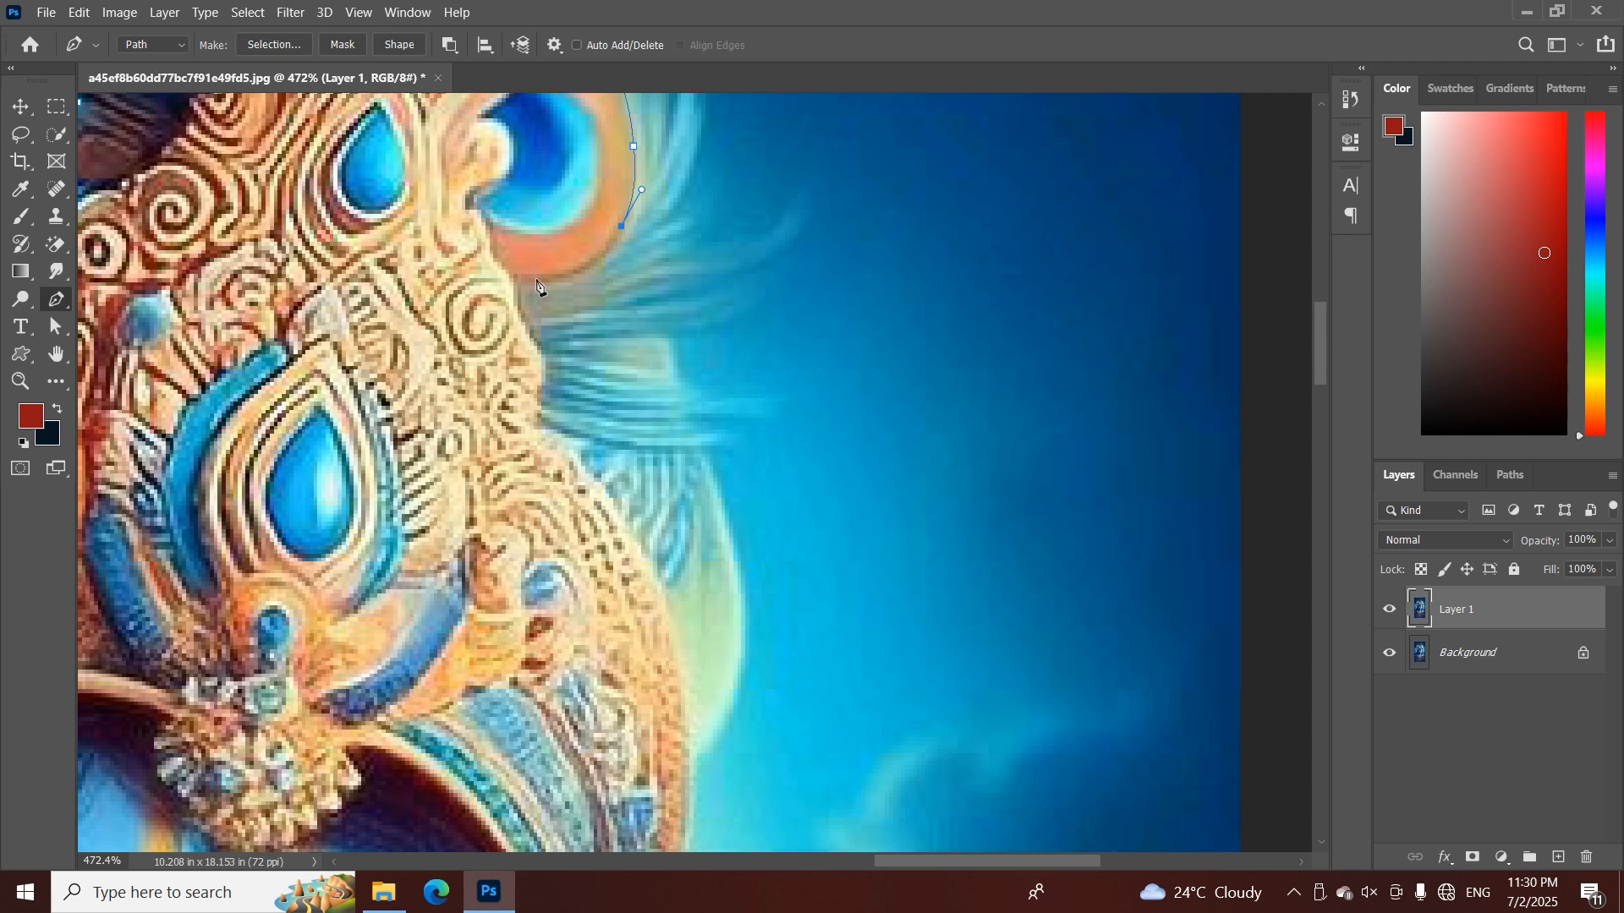
Continue the path from the small feather's lower curve across the wispy feathers to the pale feather's upper edge
click(601, 254)
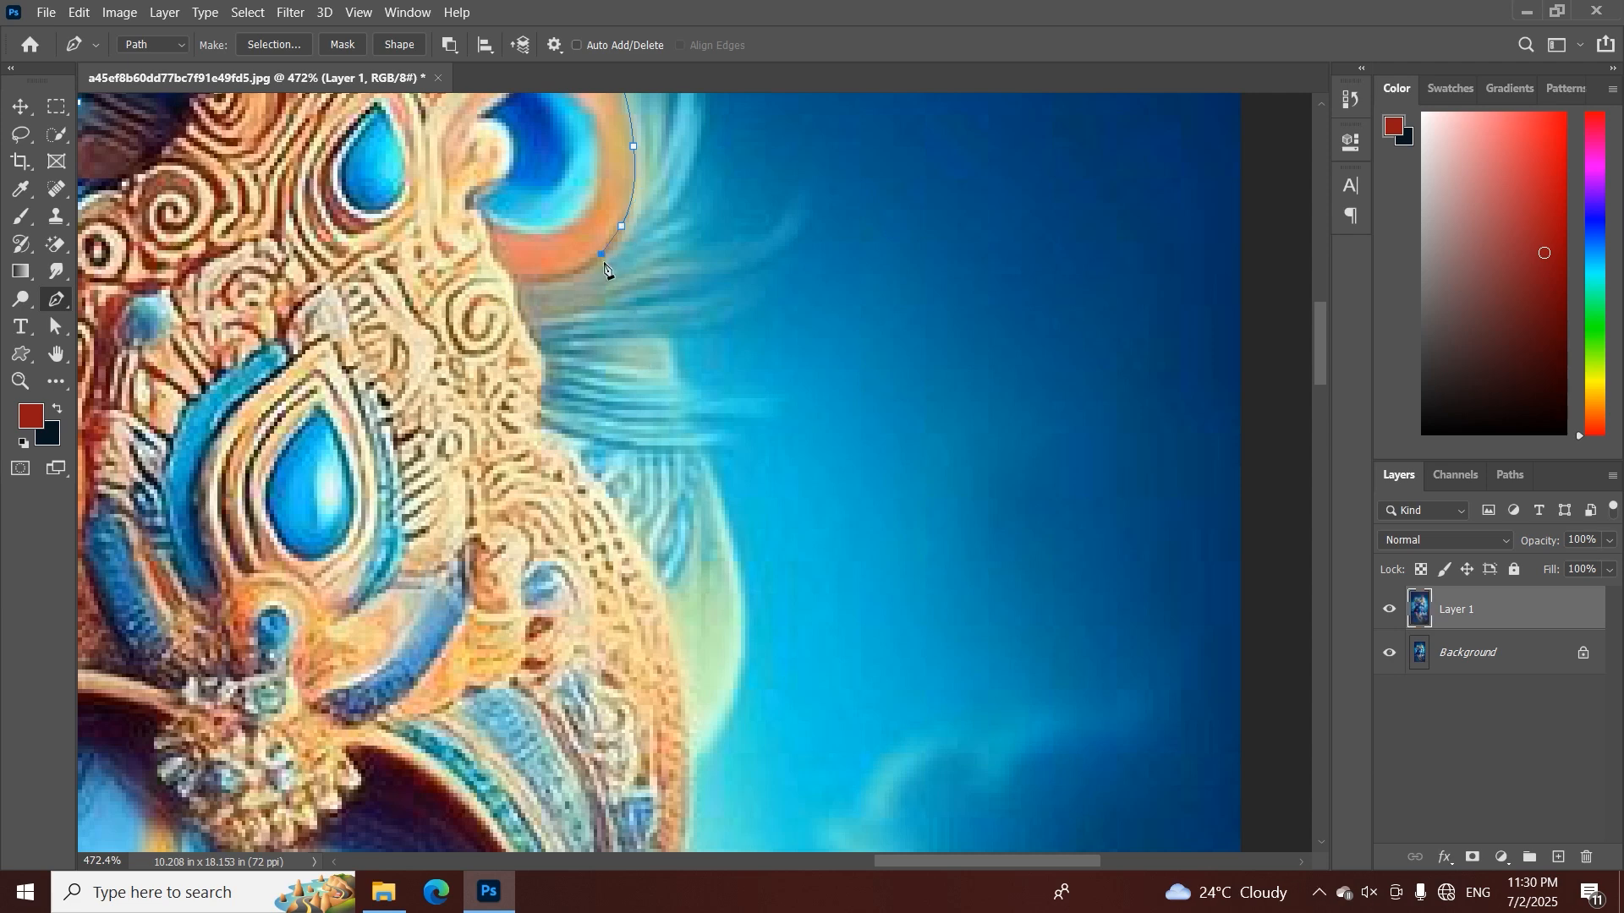
click(673, 337)
key(ctrl+z)
click(713, 491)
scroll(719, 525, down, 5)
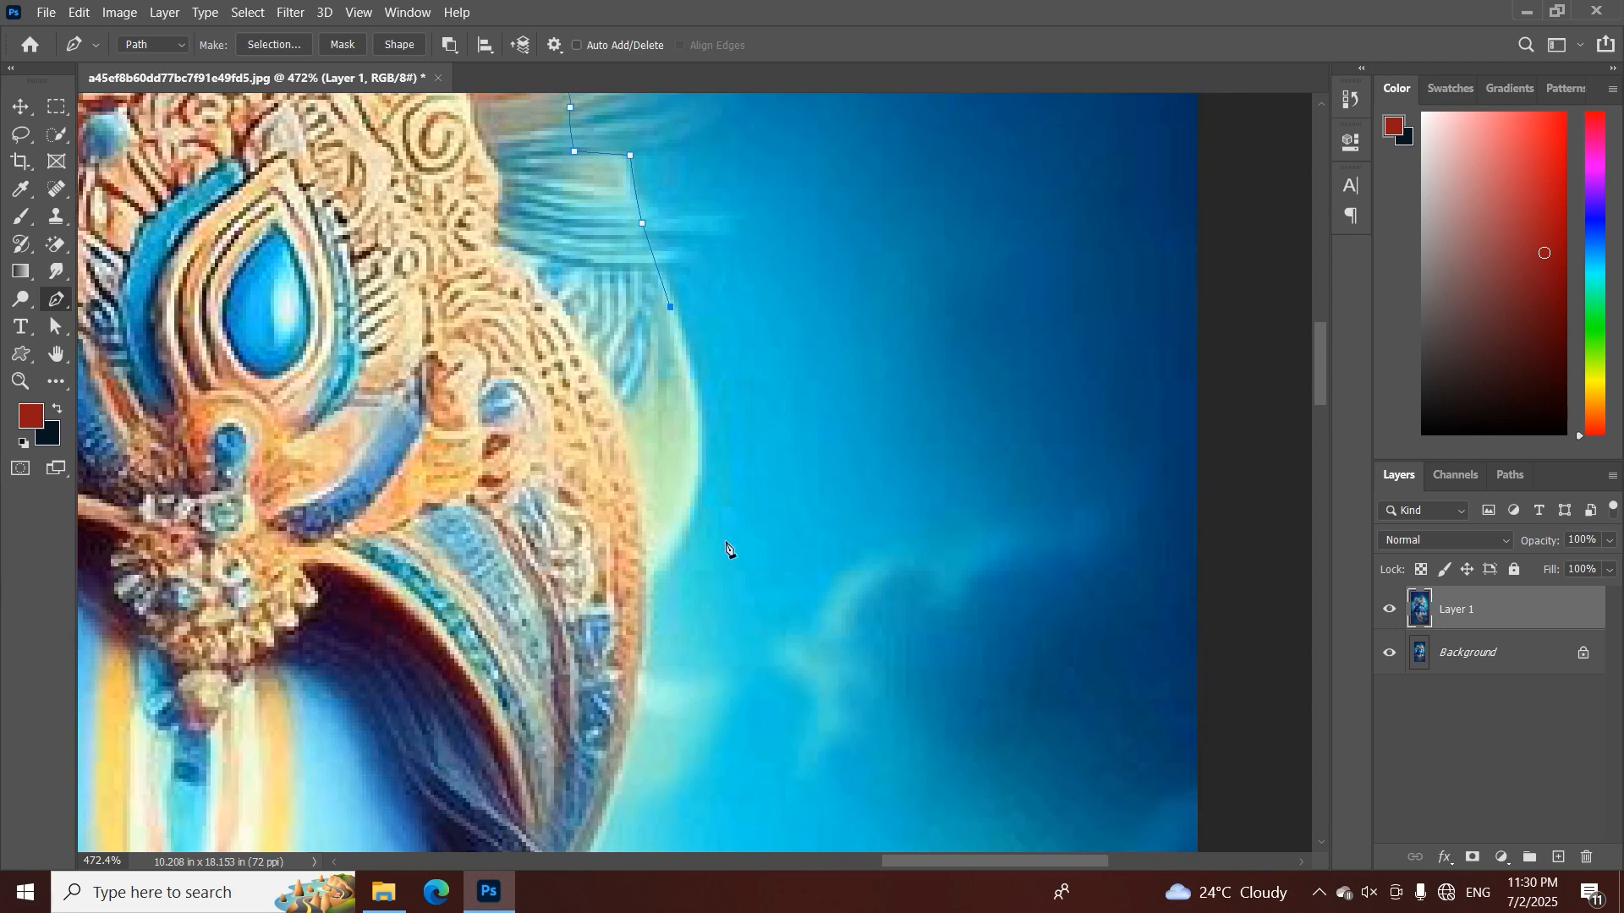
Trace the path around the pale feather's outer curve and back to the crown's edge
drag(675, 552, 612, 651)
alt+click(675, 552)
click(647, 582)
scroll(648, 584, down, 8)
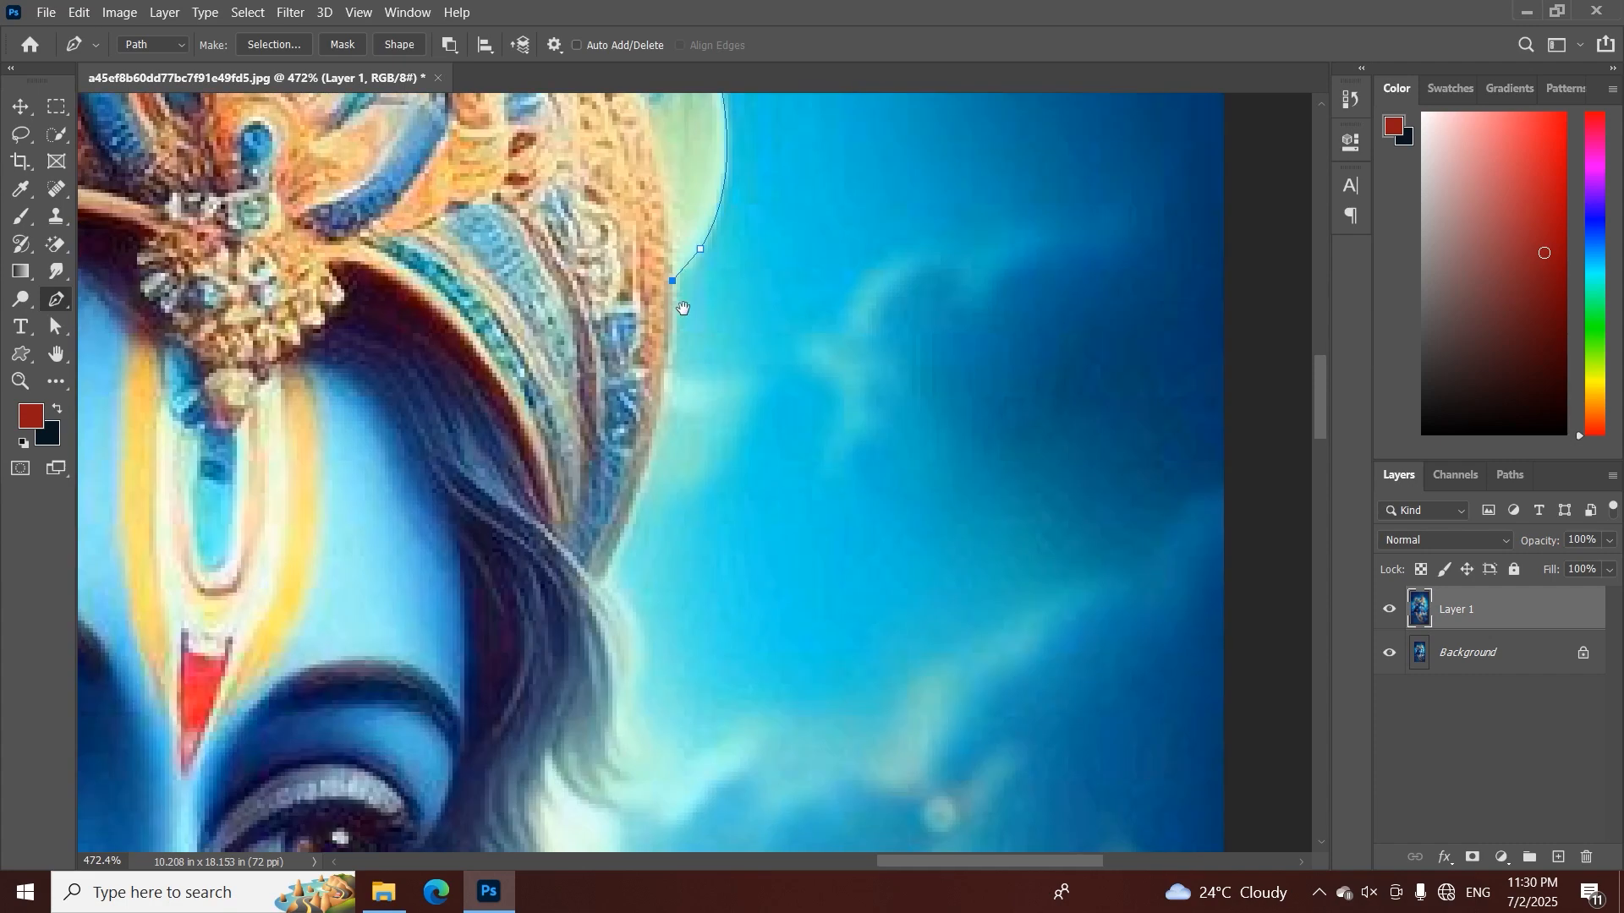
Trace the path down the crown's outer edge to its lower tip above the hair
drag(641, 487, 651, 227)
alt+click(641, 486)
click(604, 572)
click(632, 231)
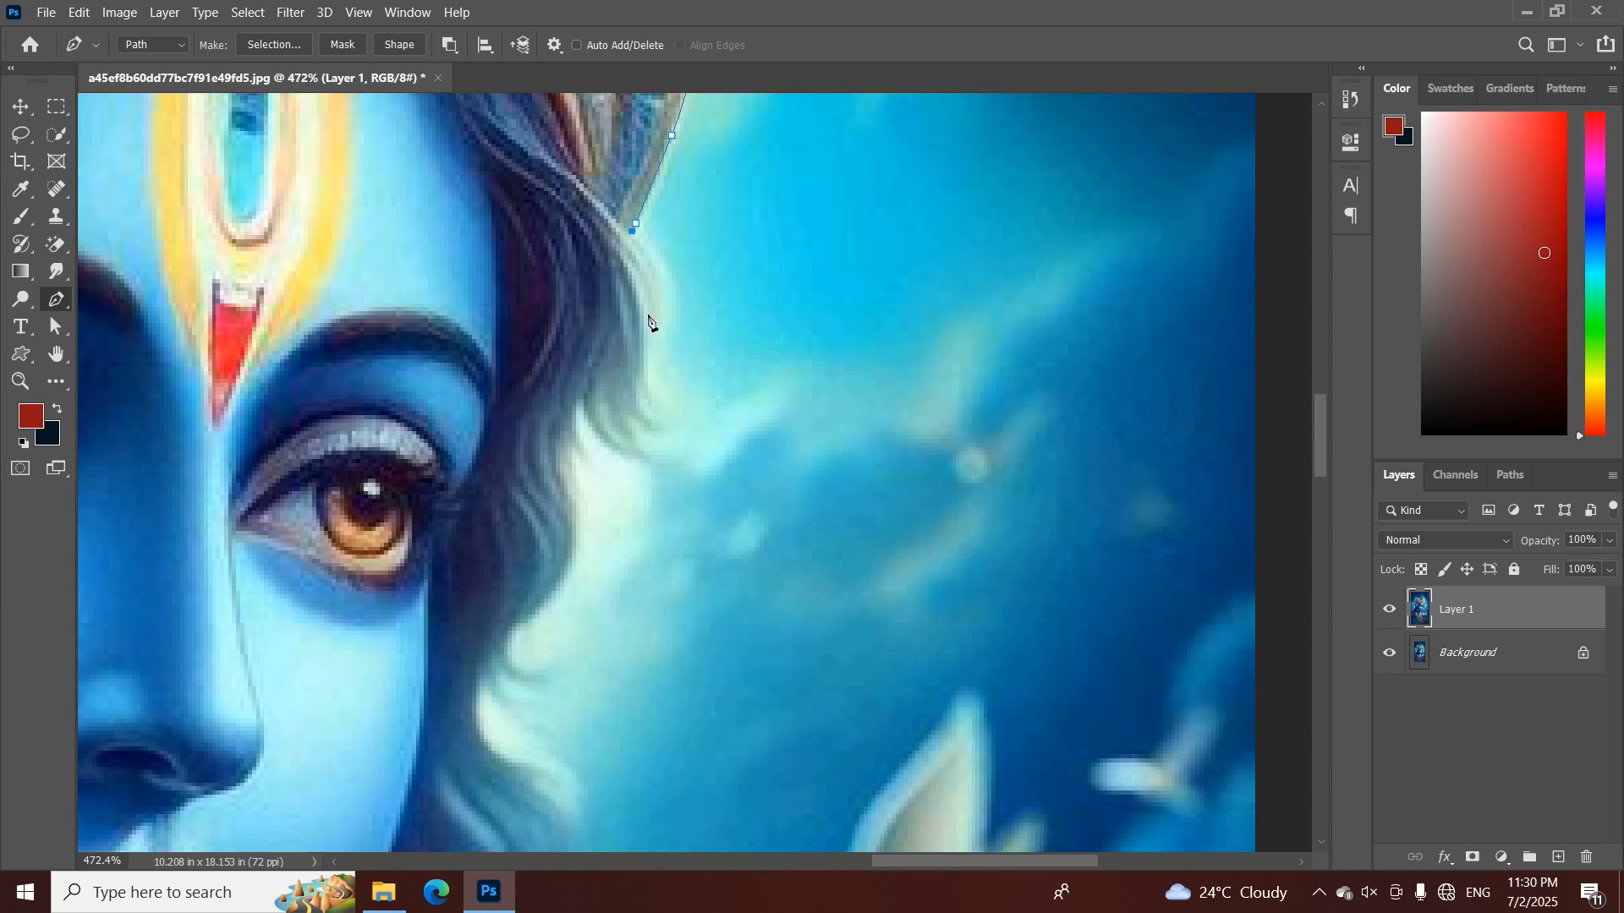
Outline the hair lock below the crown, down to its tip and back in beside the eye
drag(648, 351, 659, 427)
alt+click(649, 352)
alt+click(649, 404)
click(667, 427)
drag(586, 410, 599, 266)
alt+click(590, 412)
drag(592, 364, 649, 237)
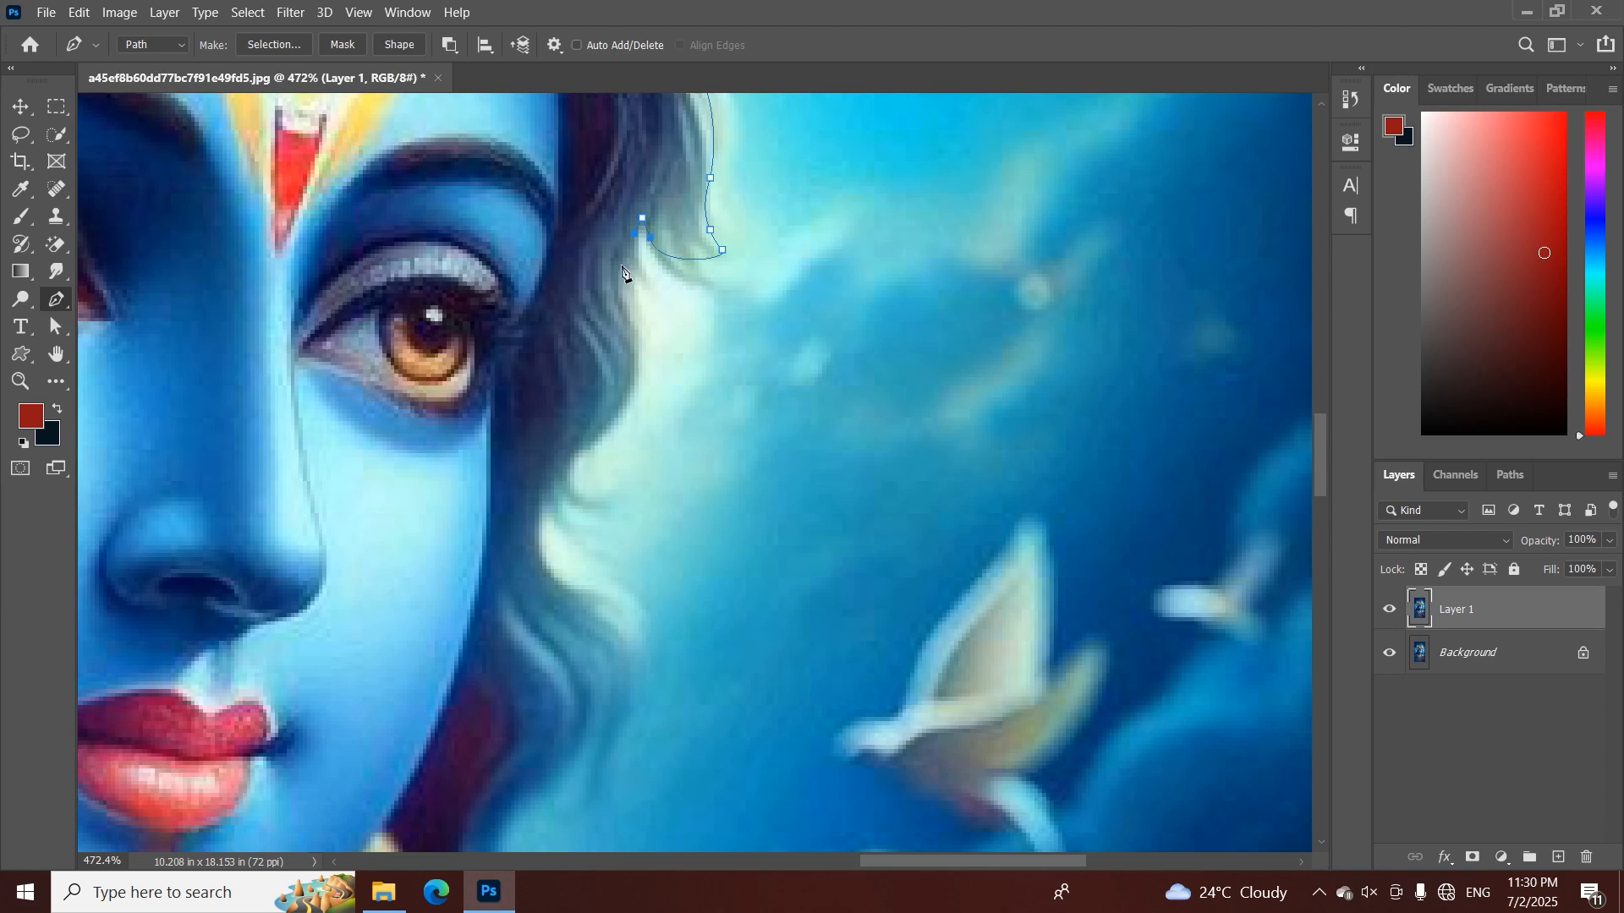
Trace the path along the wavy hair beside the cheek down to just above lip level
drag(618, 410, 672, 172)
alt+click(617, 412)
click(570, 453)
drag(637, 266, 647, 302)
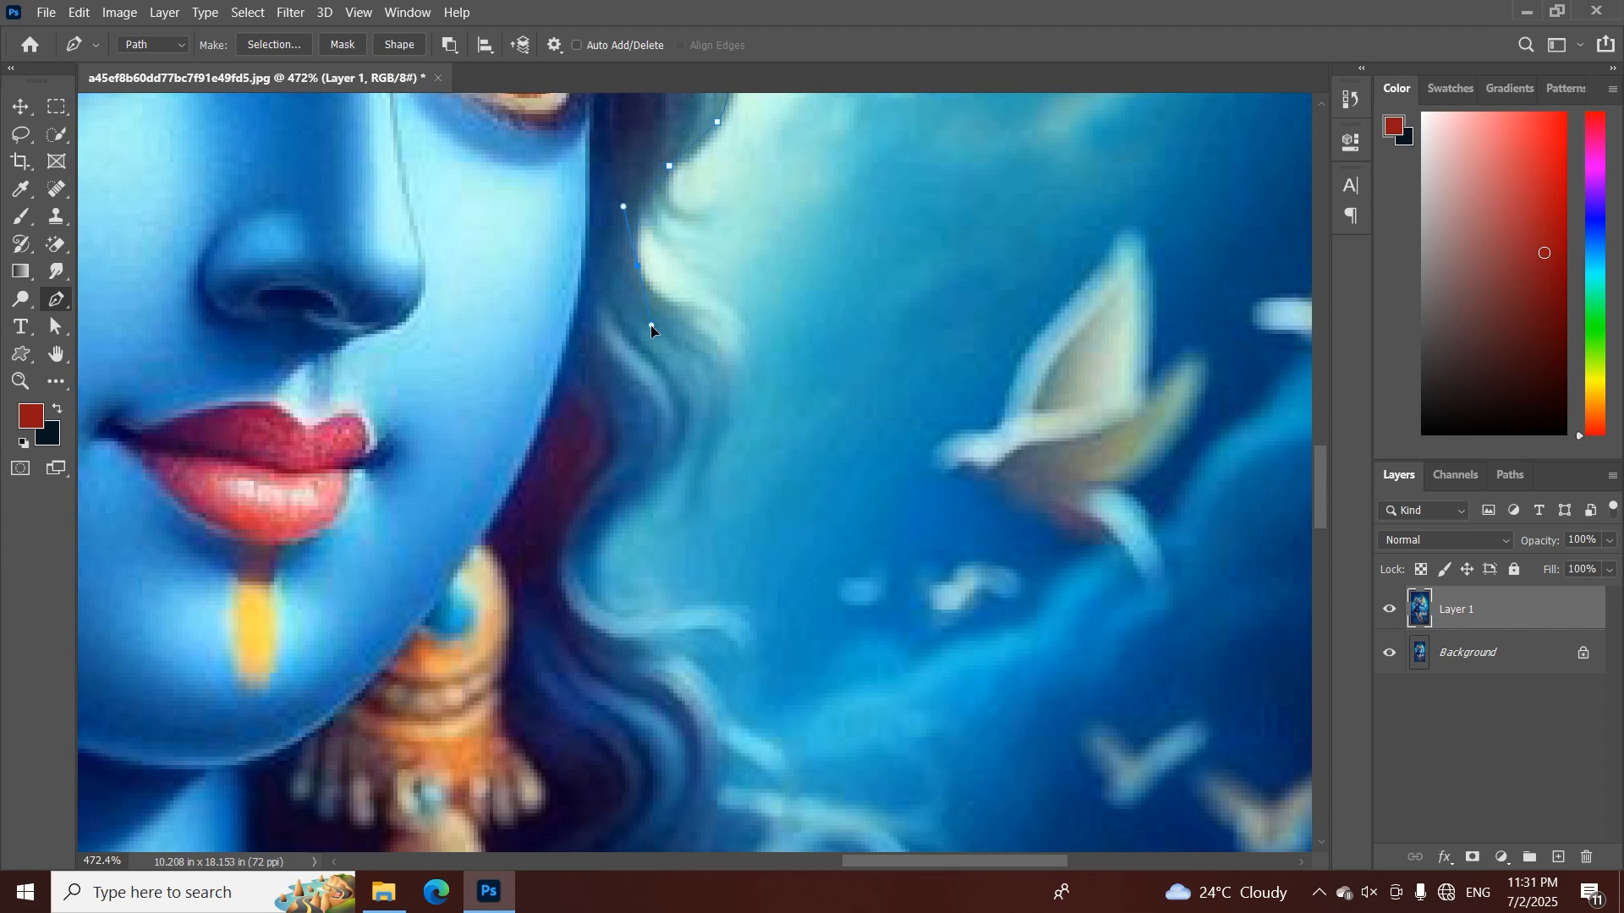
alt+click(638, 267)
Trace the path around the hair's outward wave beside the lips and chin, redoing misplaced curve anchors
drag(703, 378, 696, 446)
key(ctrl+z)
drag(697, 389, 697, 446)
key(ctrl+z)
drag(690, 438, 640, 506)
key(ctrl+space)
drag(647, 526, 579, 533)
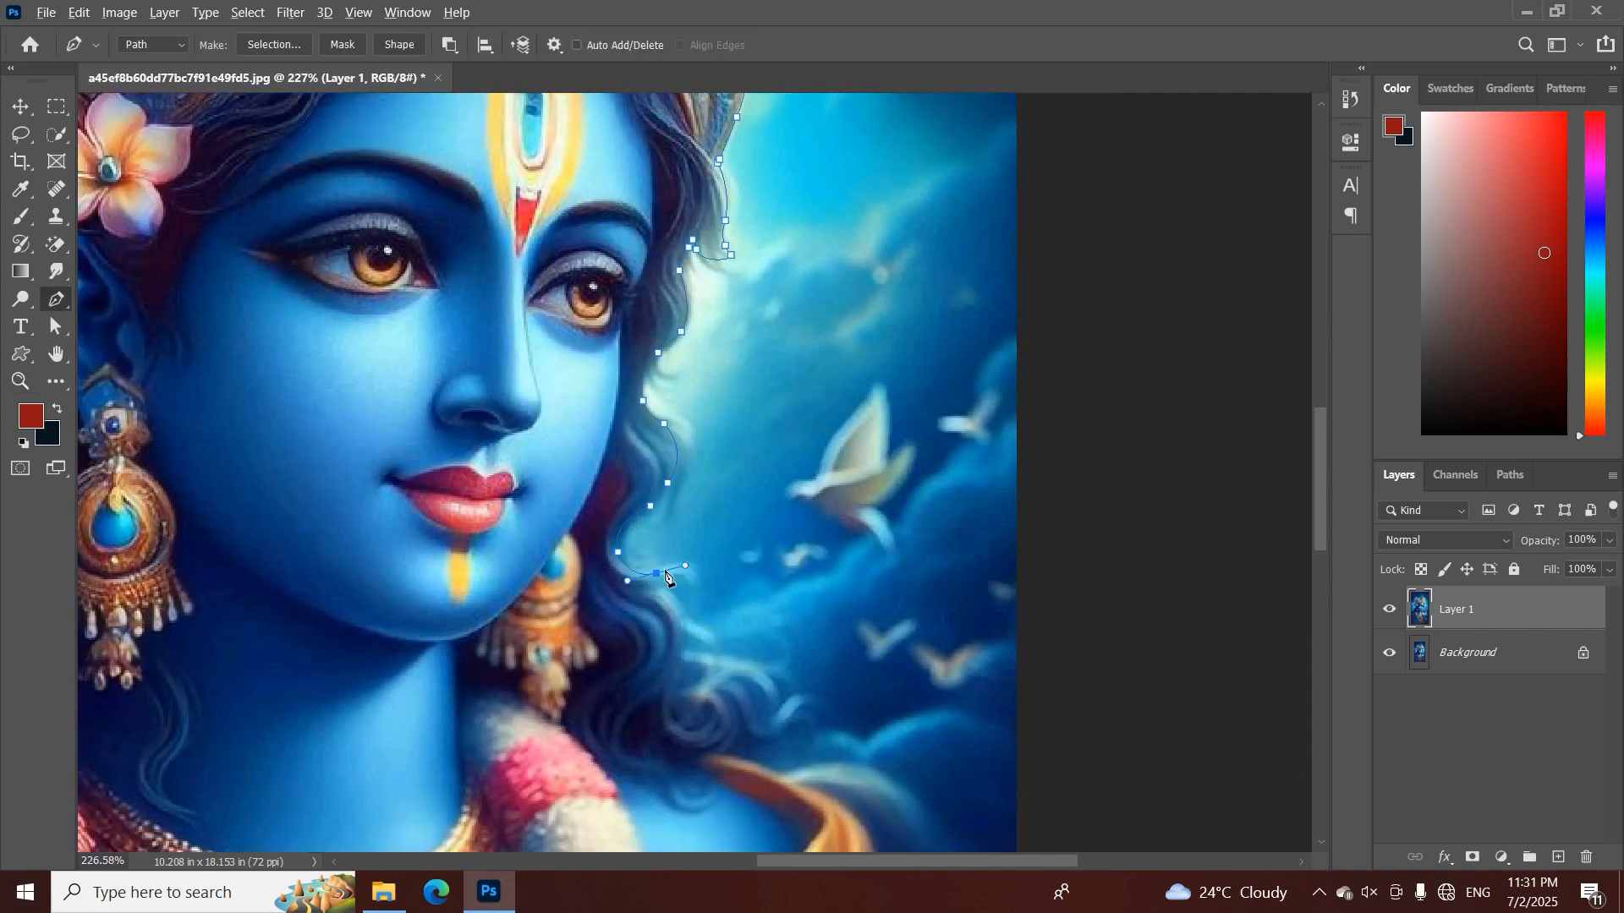
alt+click(656, 573)
Continue the path around the curls above the shoulder and down the golden shawl's outer edge
drag(694, 647, 694, 436)
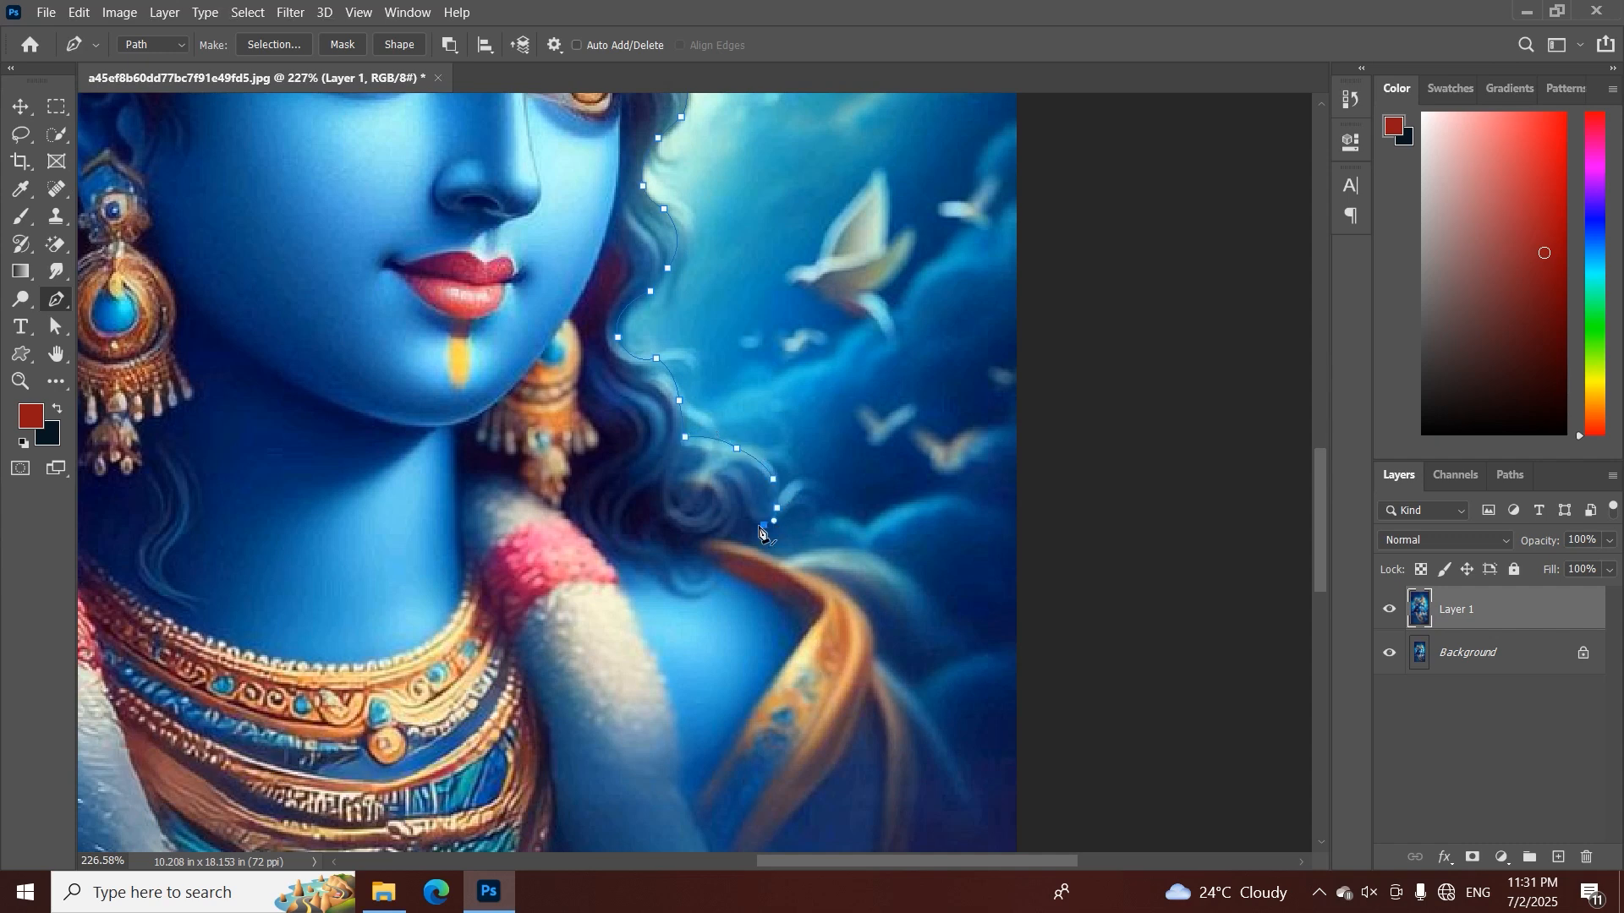
click(733, 543)
drag(735, 548, 612, 319)
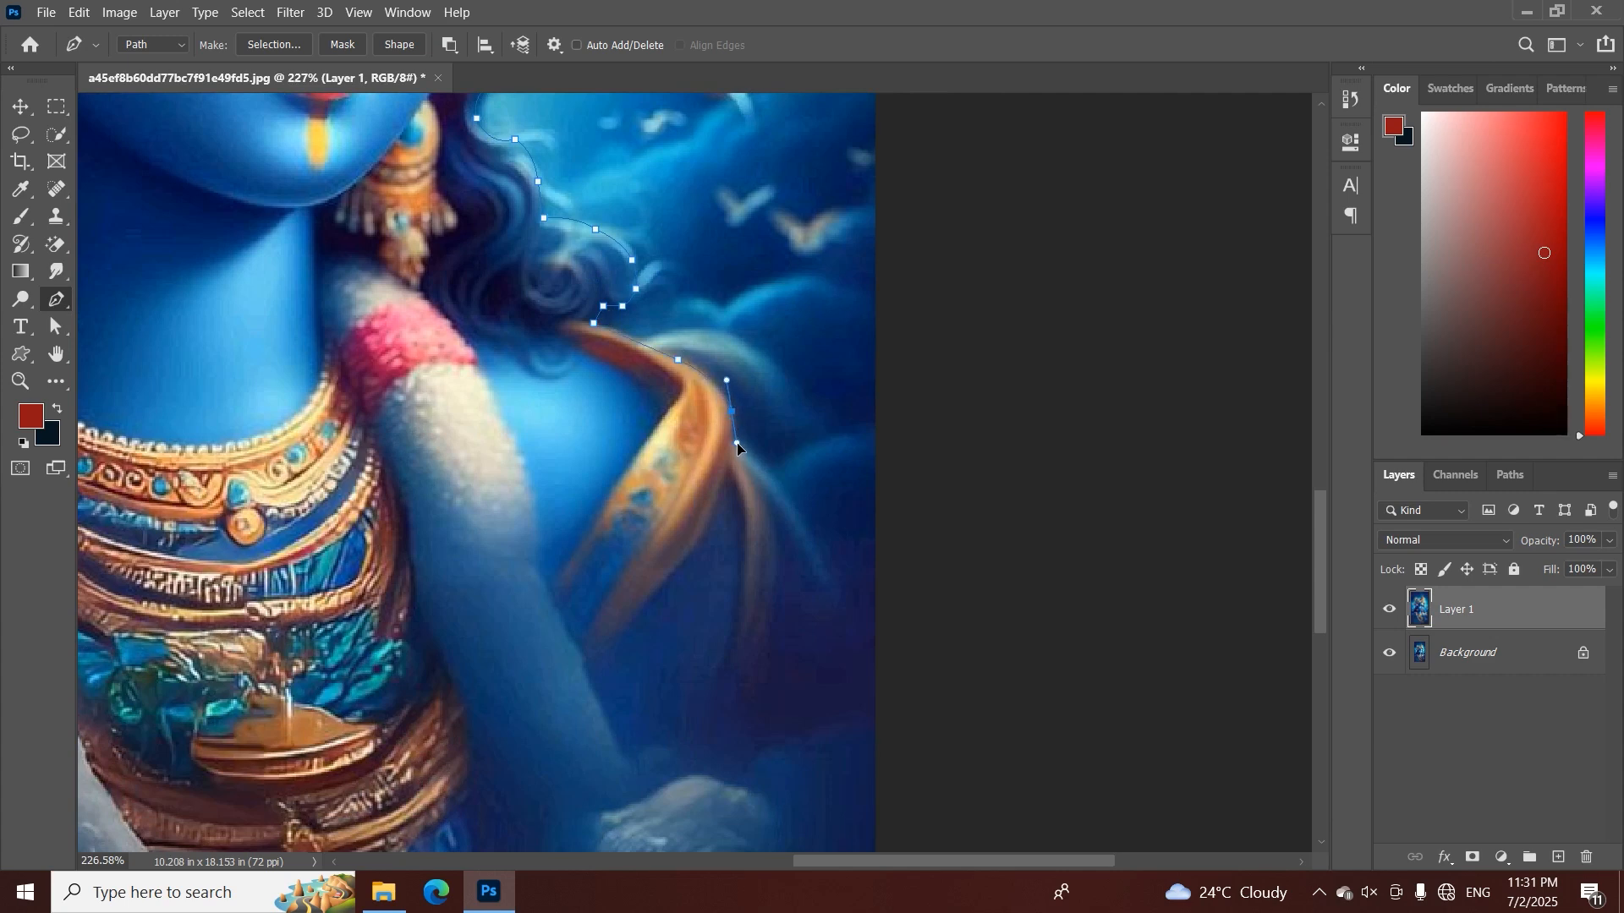
drag(742, 441, 671, 322)
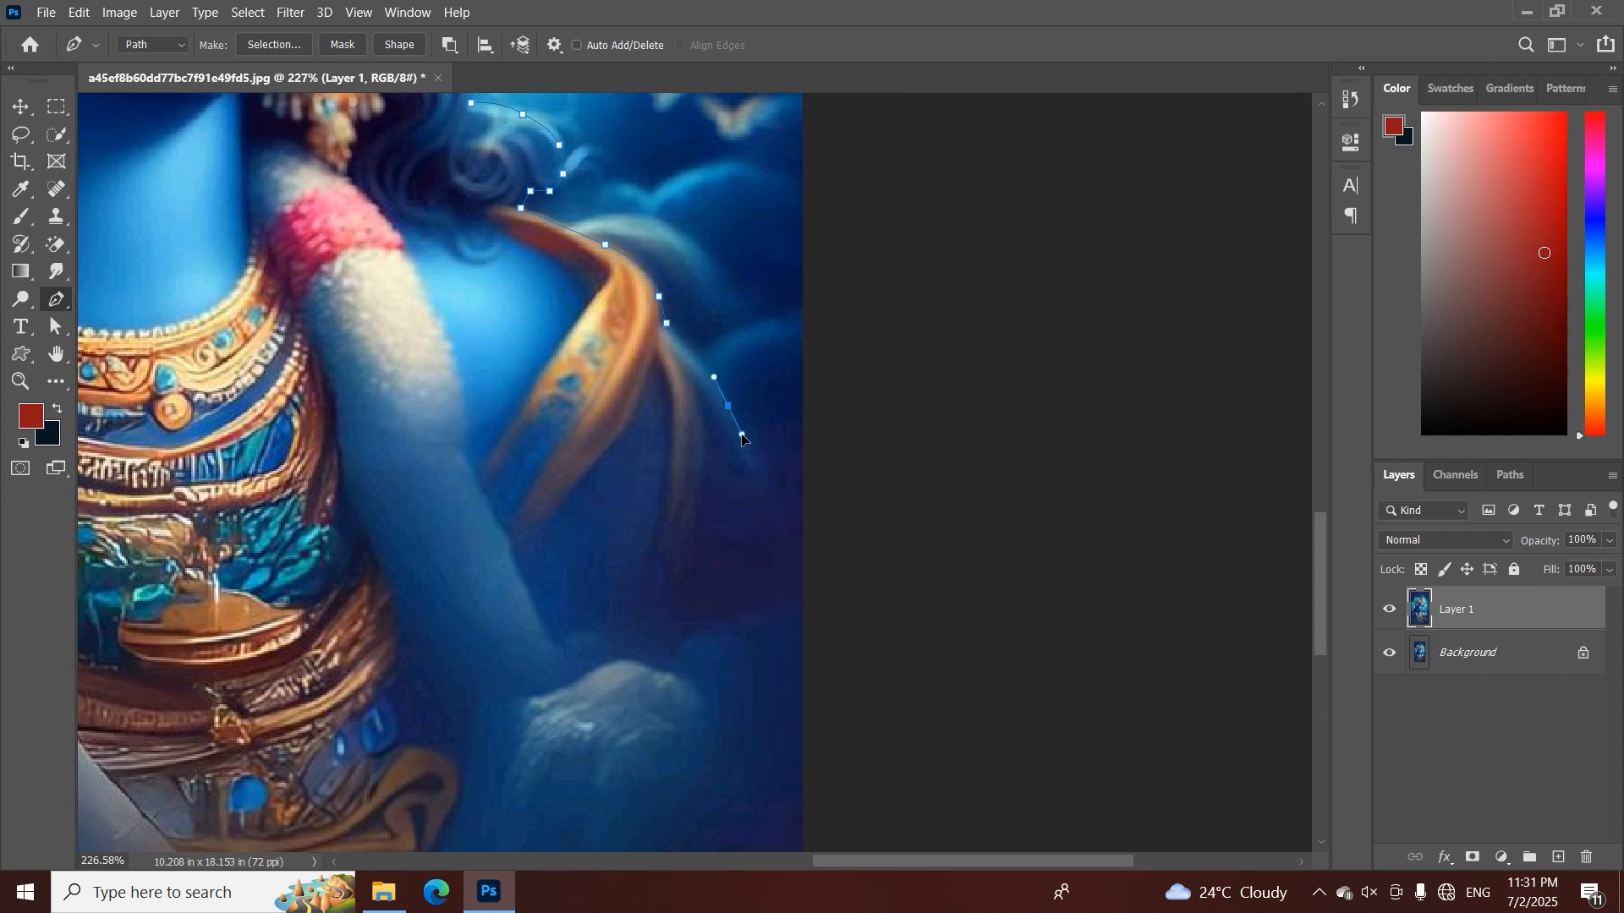
ctrl+click(731, 410)
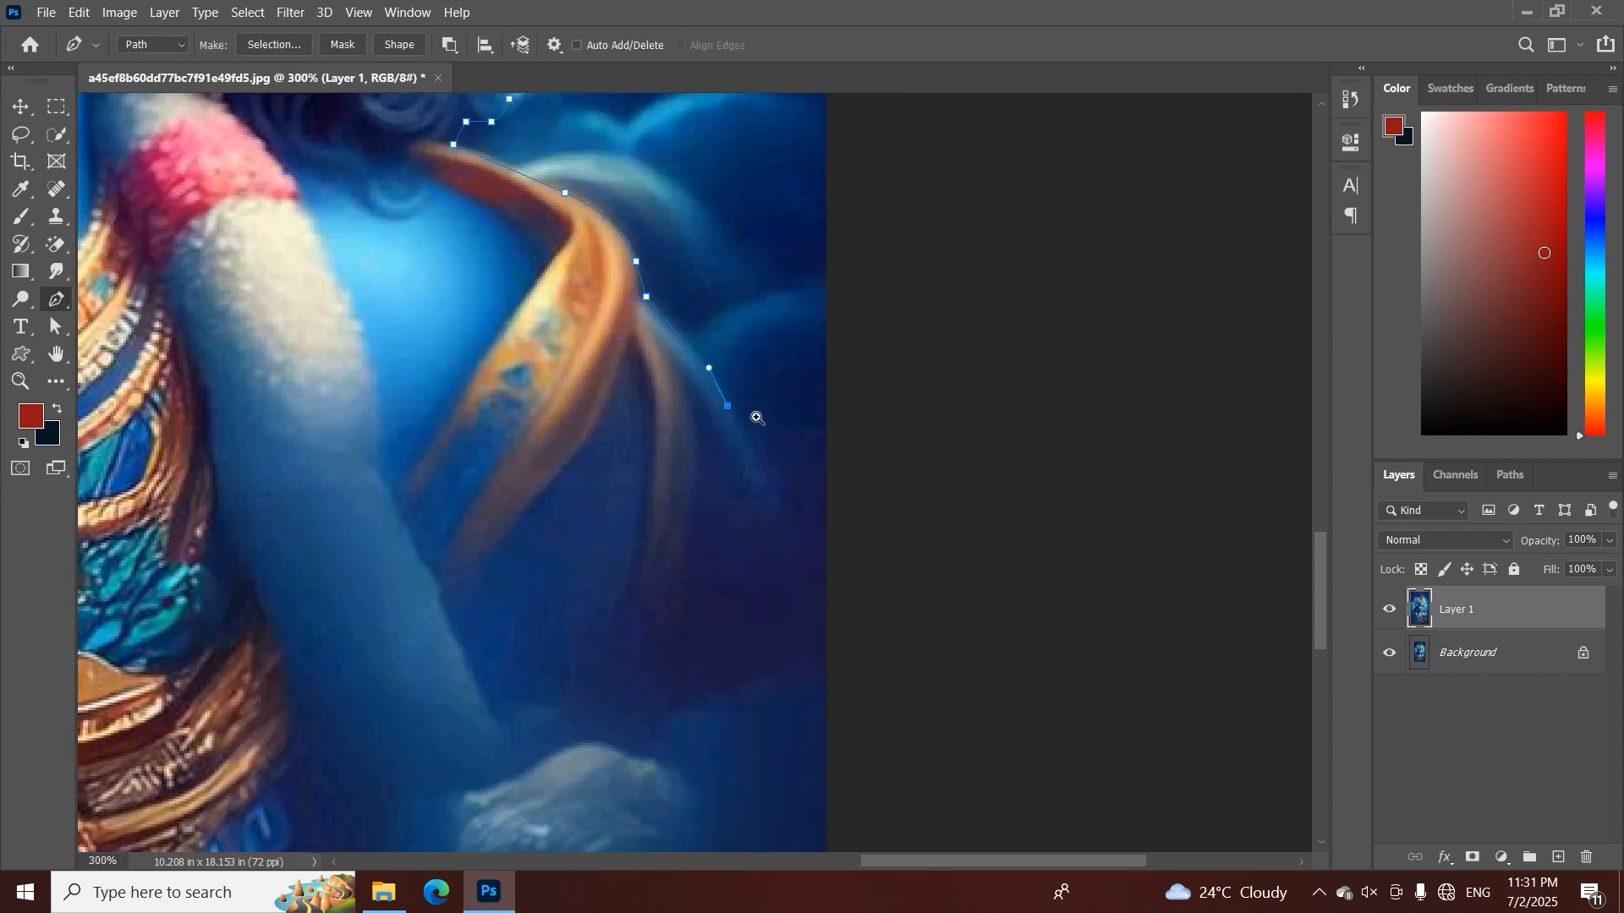
Carry the path outside the canvas around the bottom of the image and close it at the starting anchor
scroll(757, 418, down, 6)
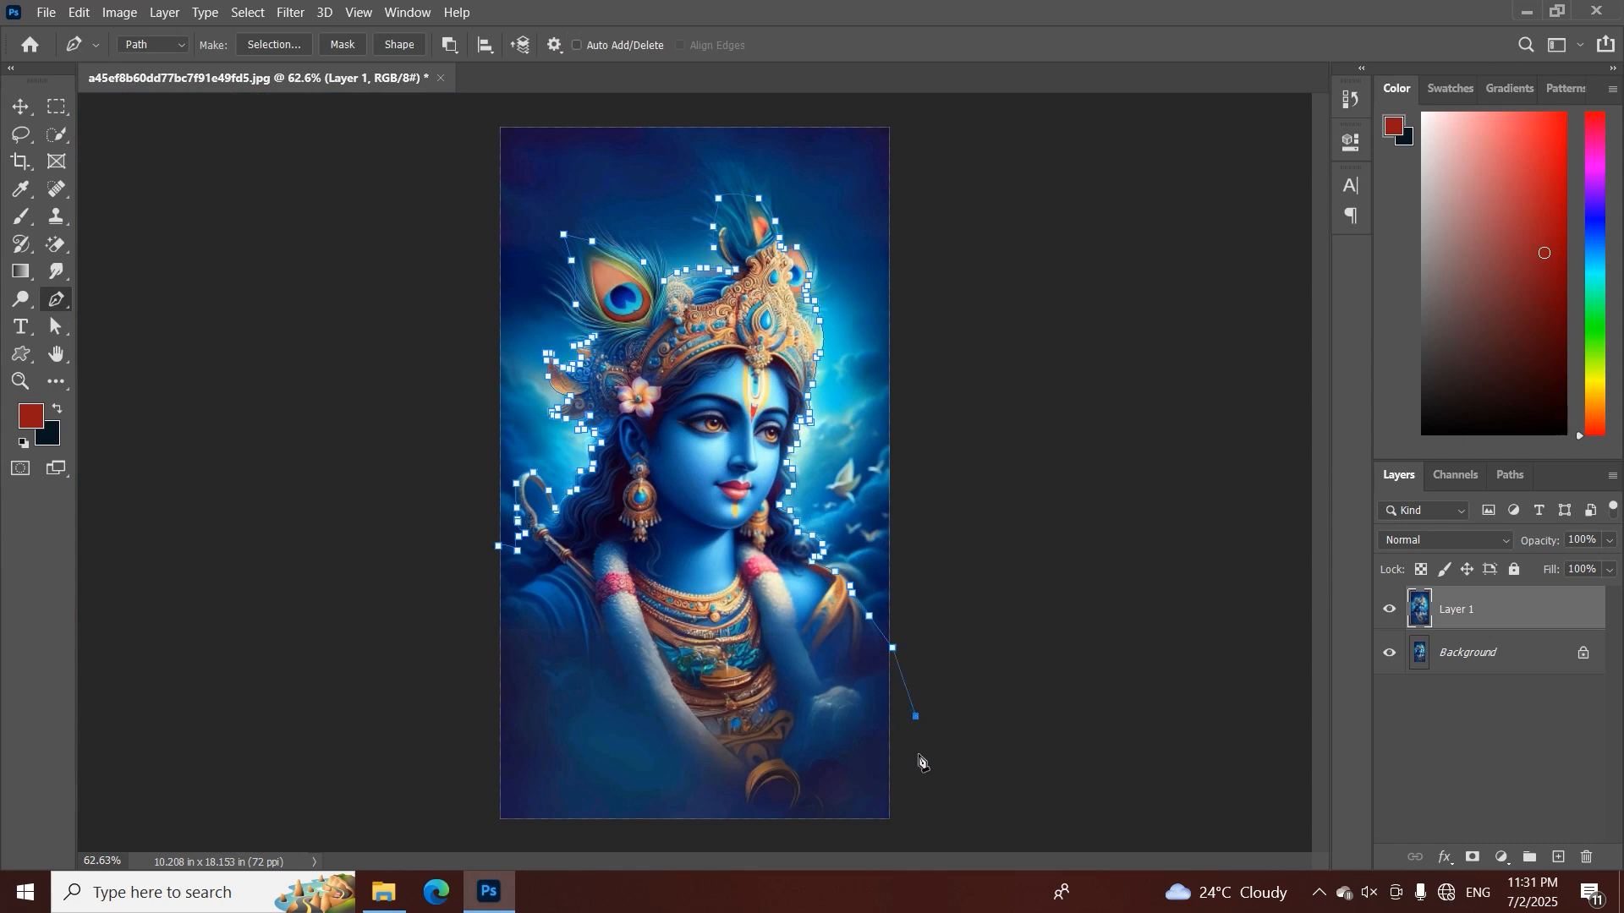
click(548, 842)
click(476, 824)
click(496, 547)
Convert the closed path into a new anti-aliased selection with a 0.1-pixel feather radius
key(z)
drag(543, 411, 595, 437)
key(p)
right_click(726, 359)
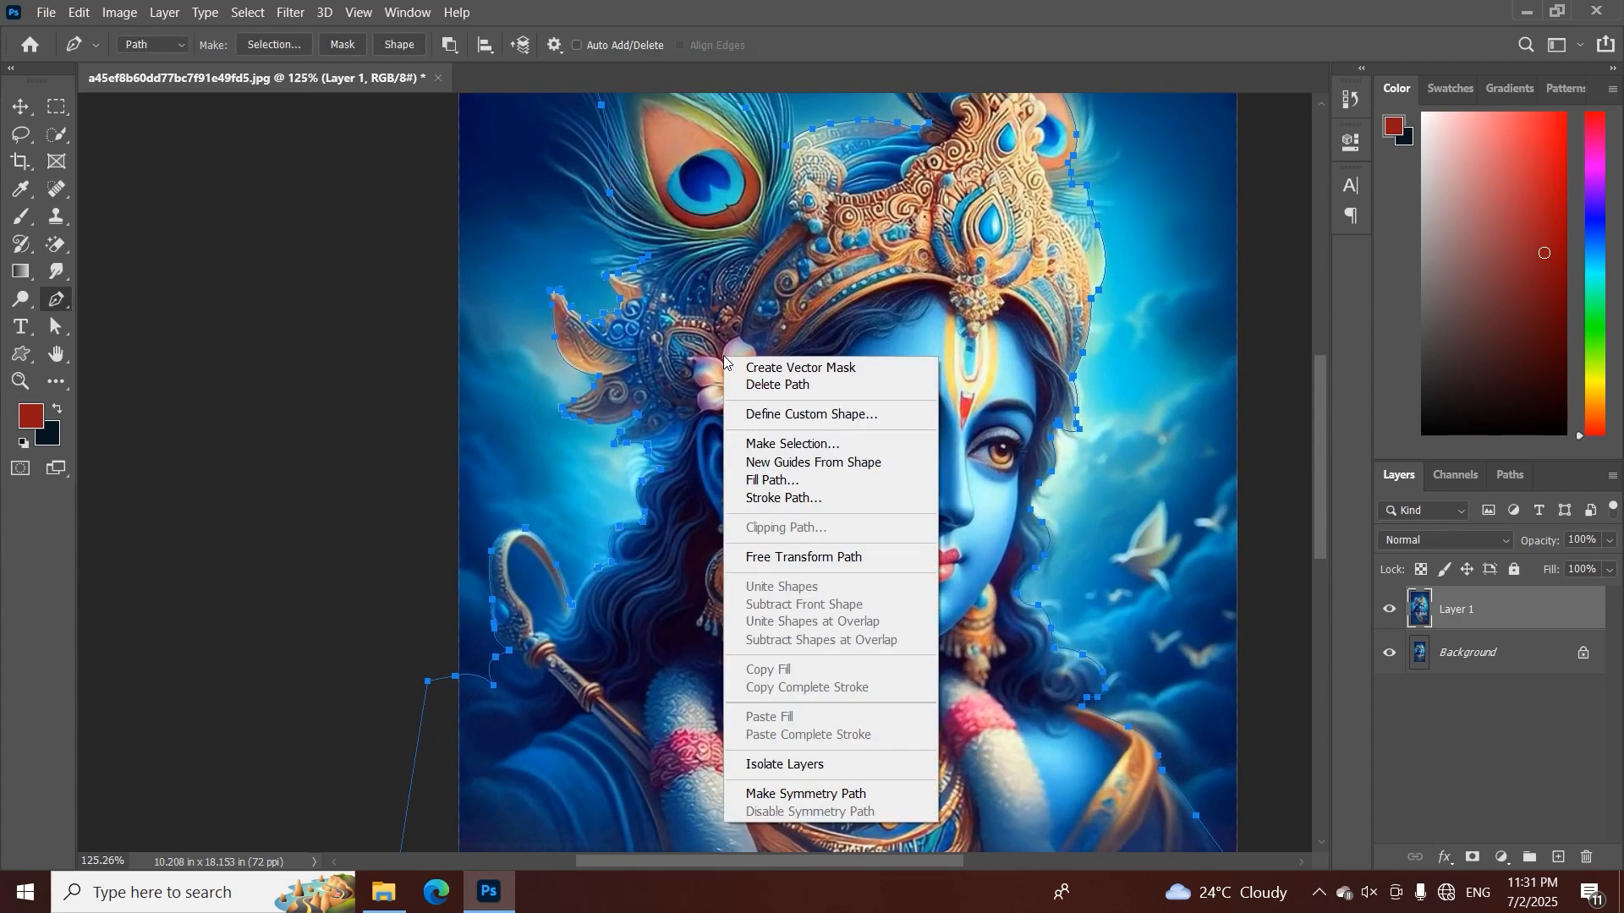
click(804, 451)
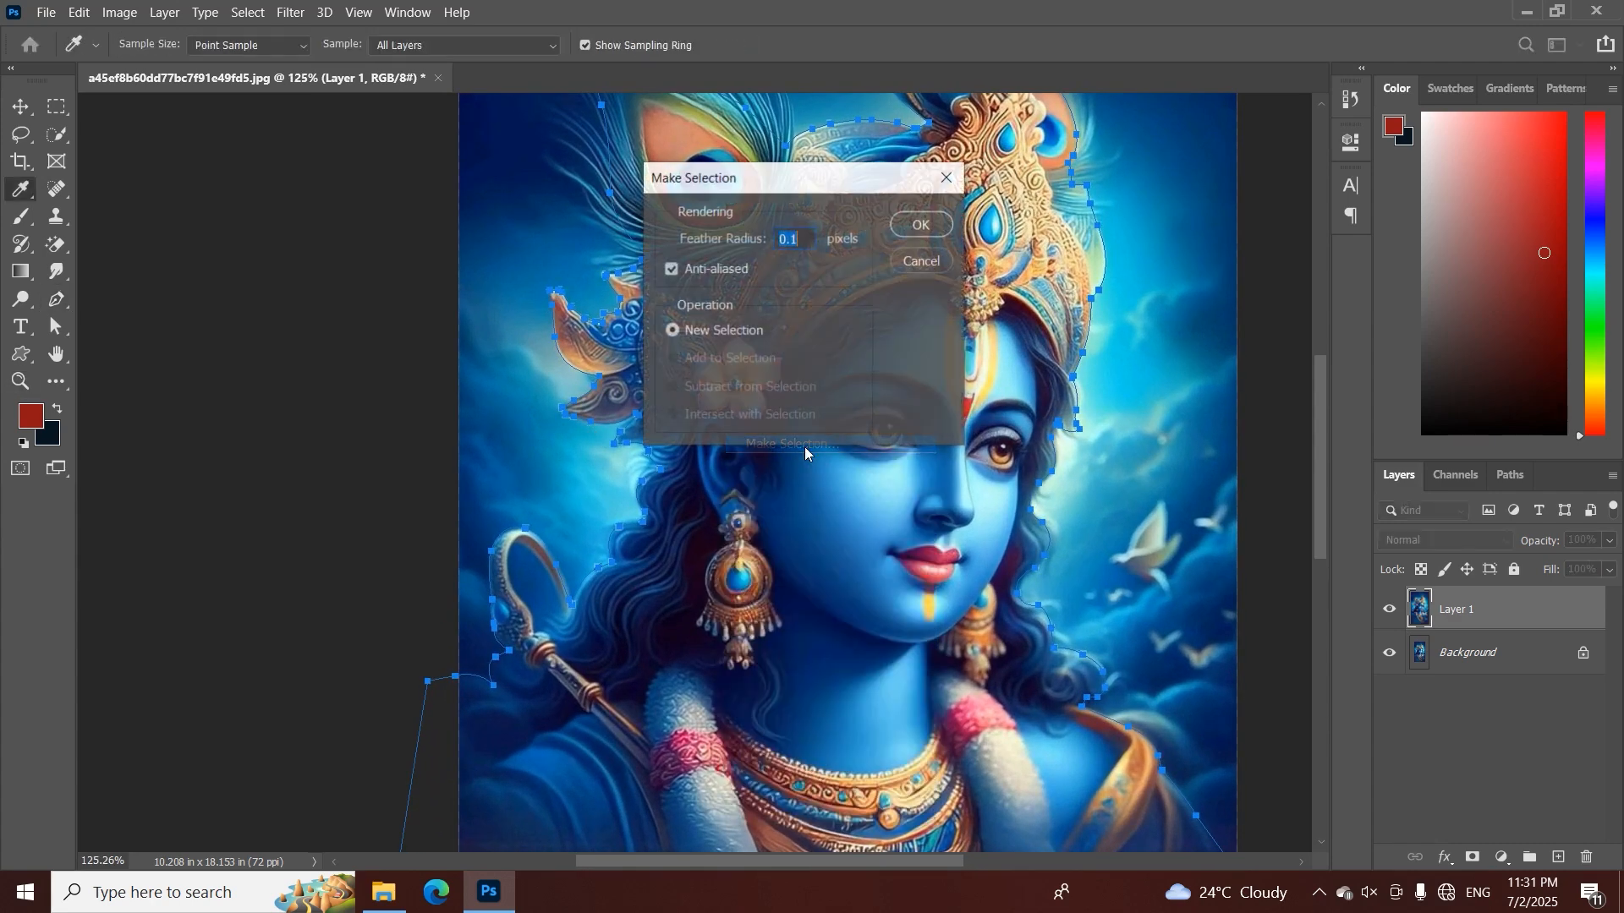
click(909, 228)
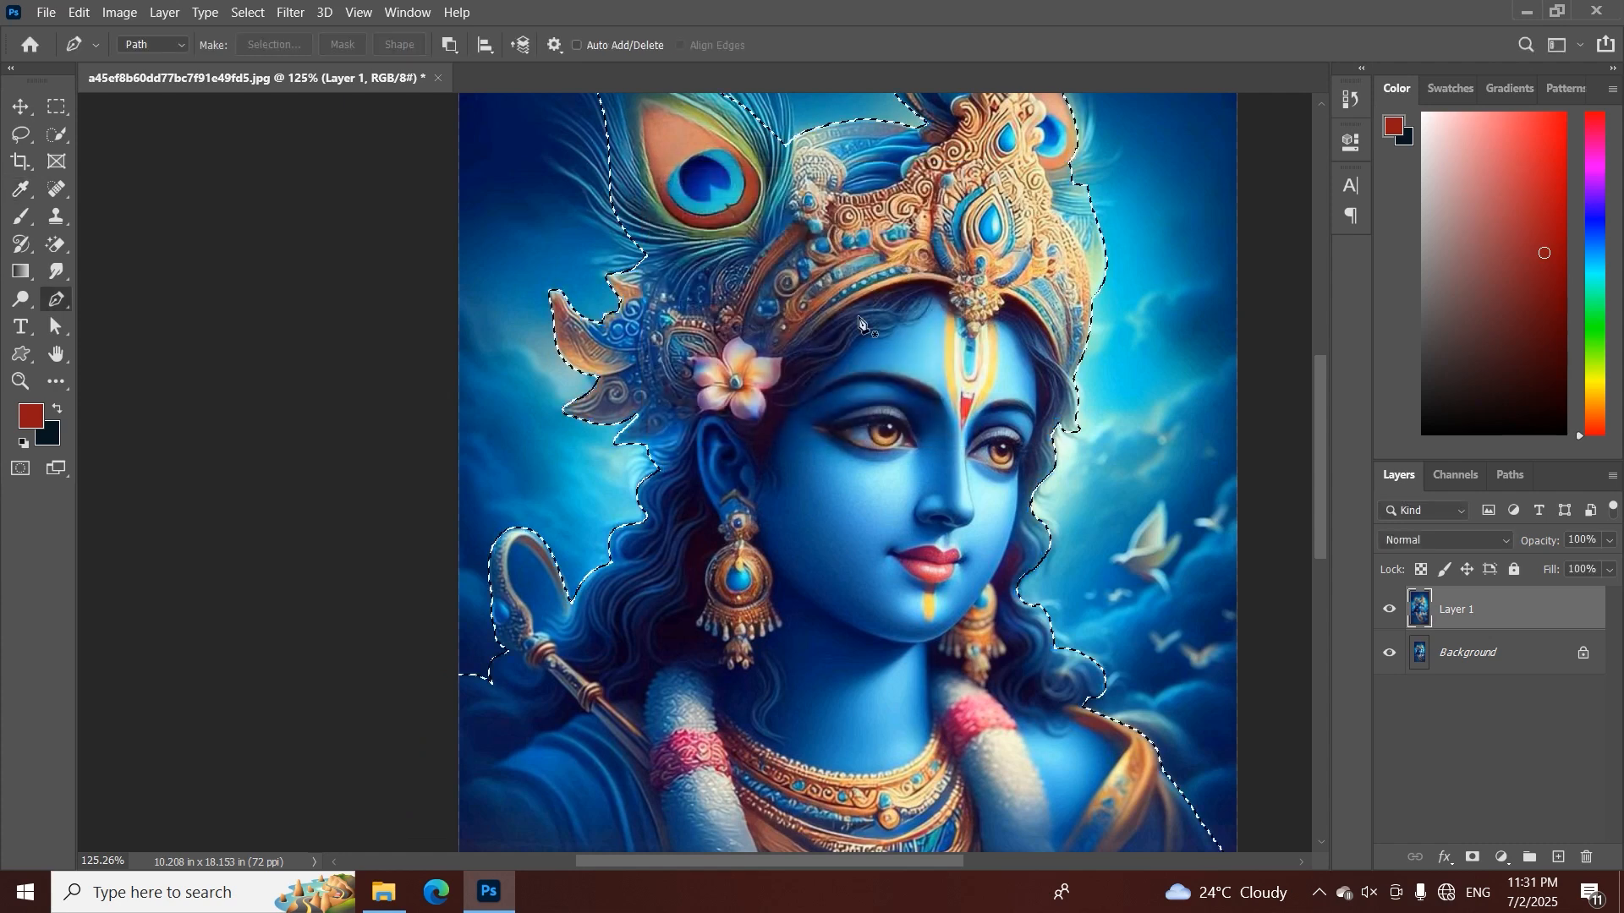
Add a layer mask to Layer 1 from the selection and hide the Background layer
key(ctrl+minus)
key(ctrl+minus)
key(ctrl+minus)
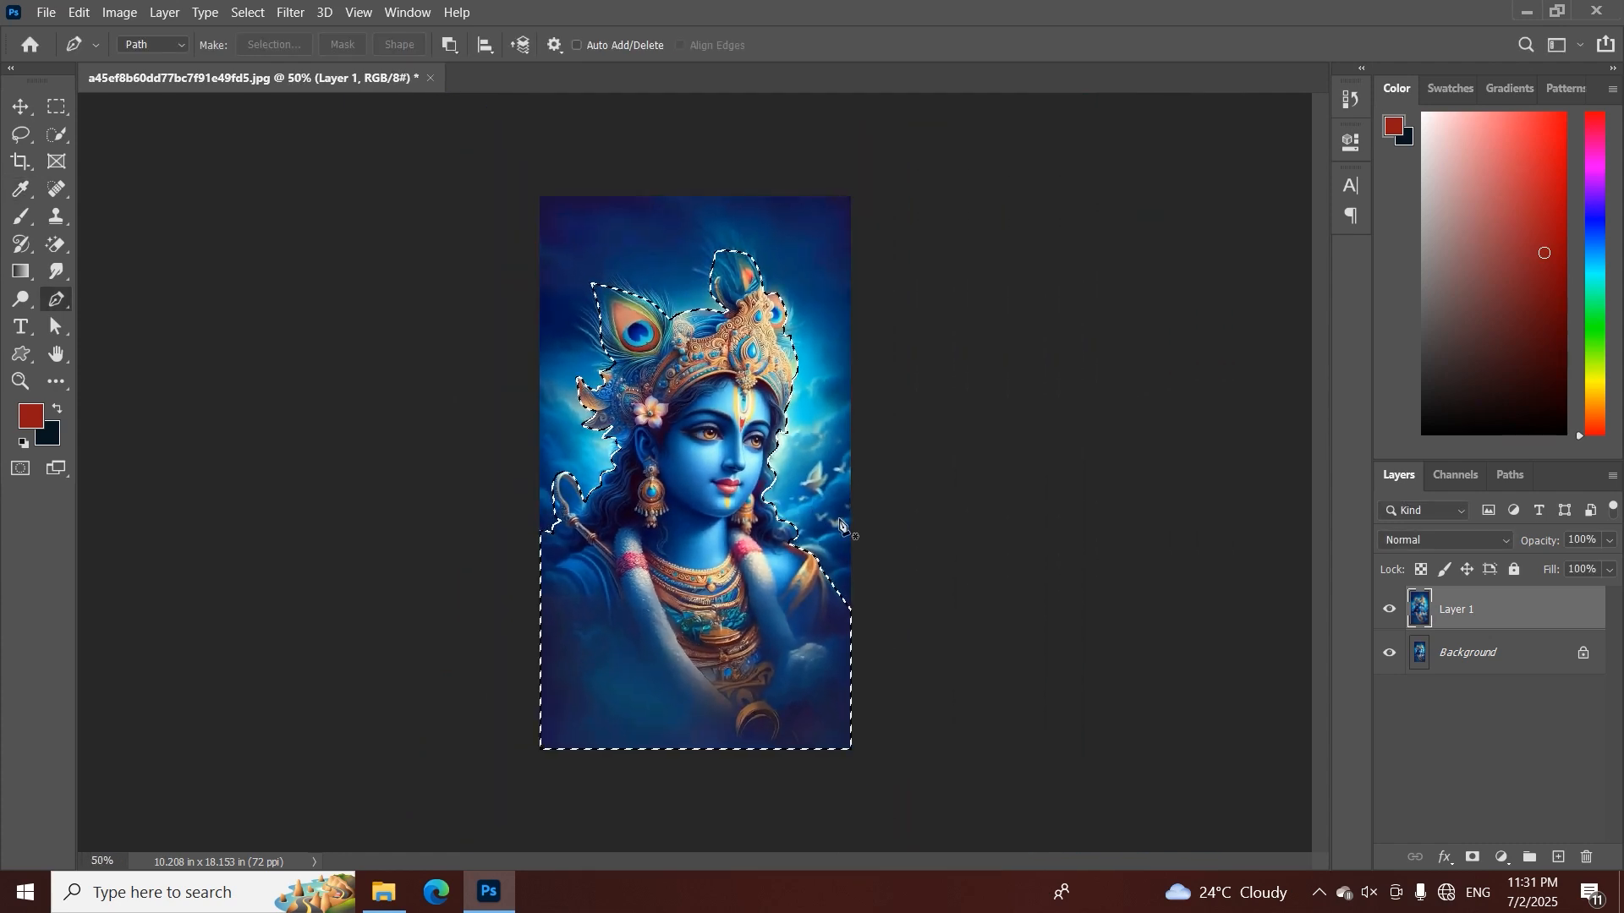
click(1475, 858)
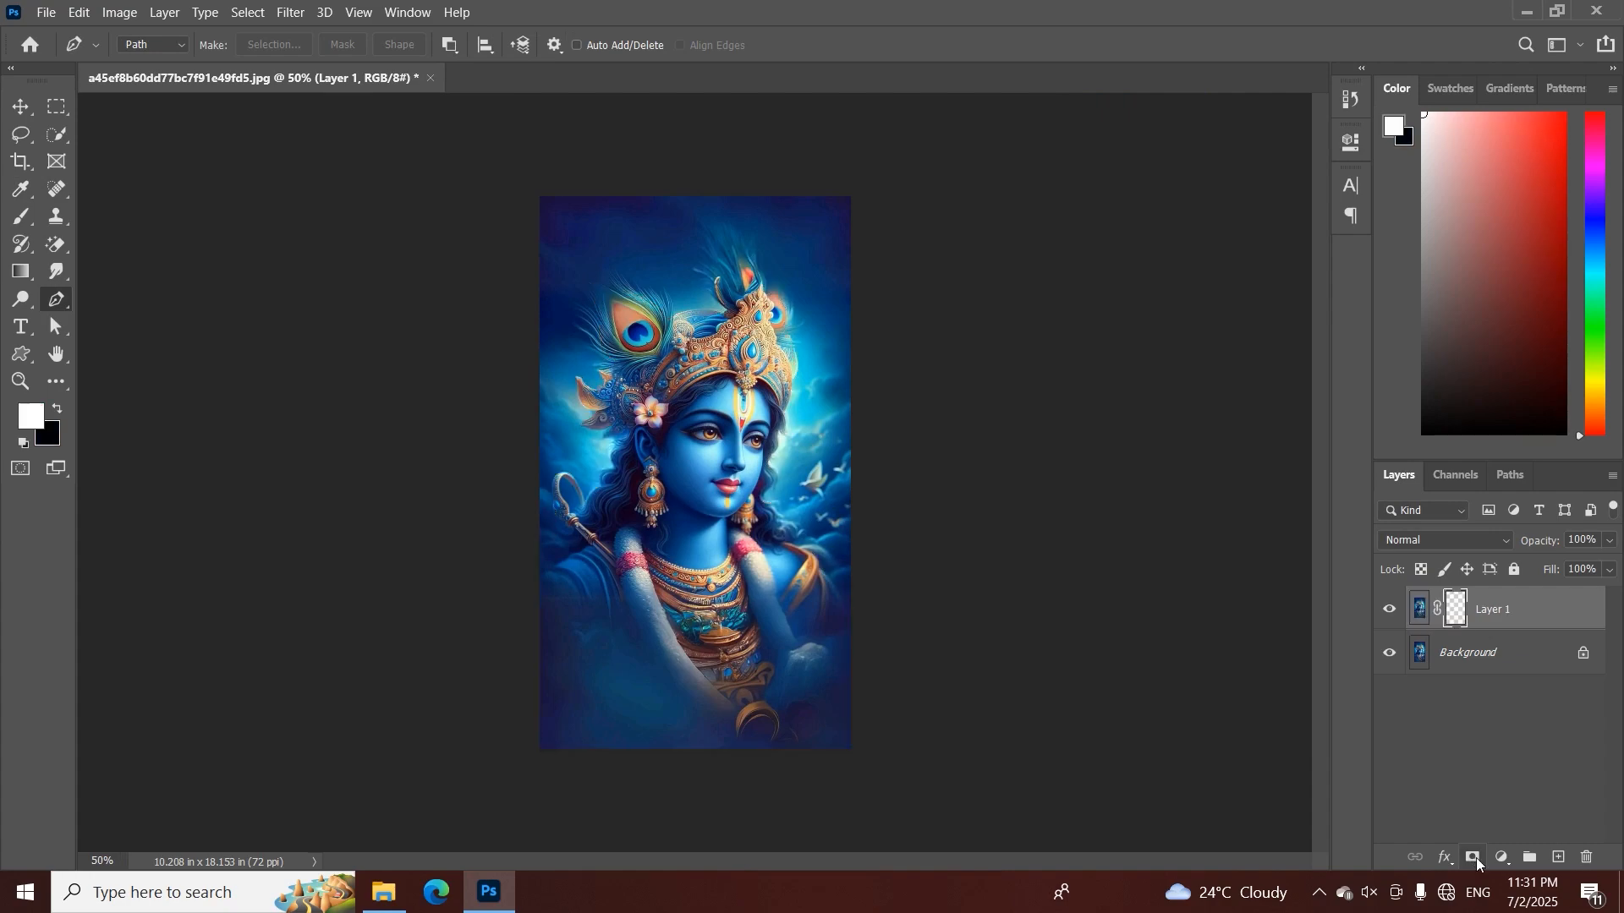
click(1390, 657)
Add a muted brownish-red Solid Color fill layer directly above the Background layer
key(z)
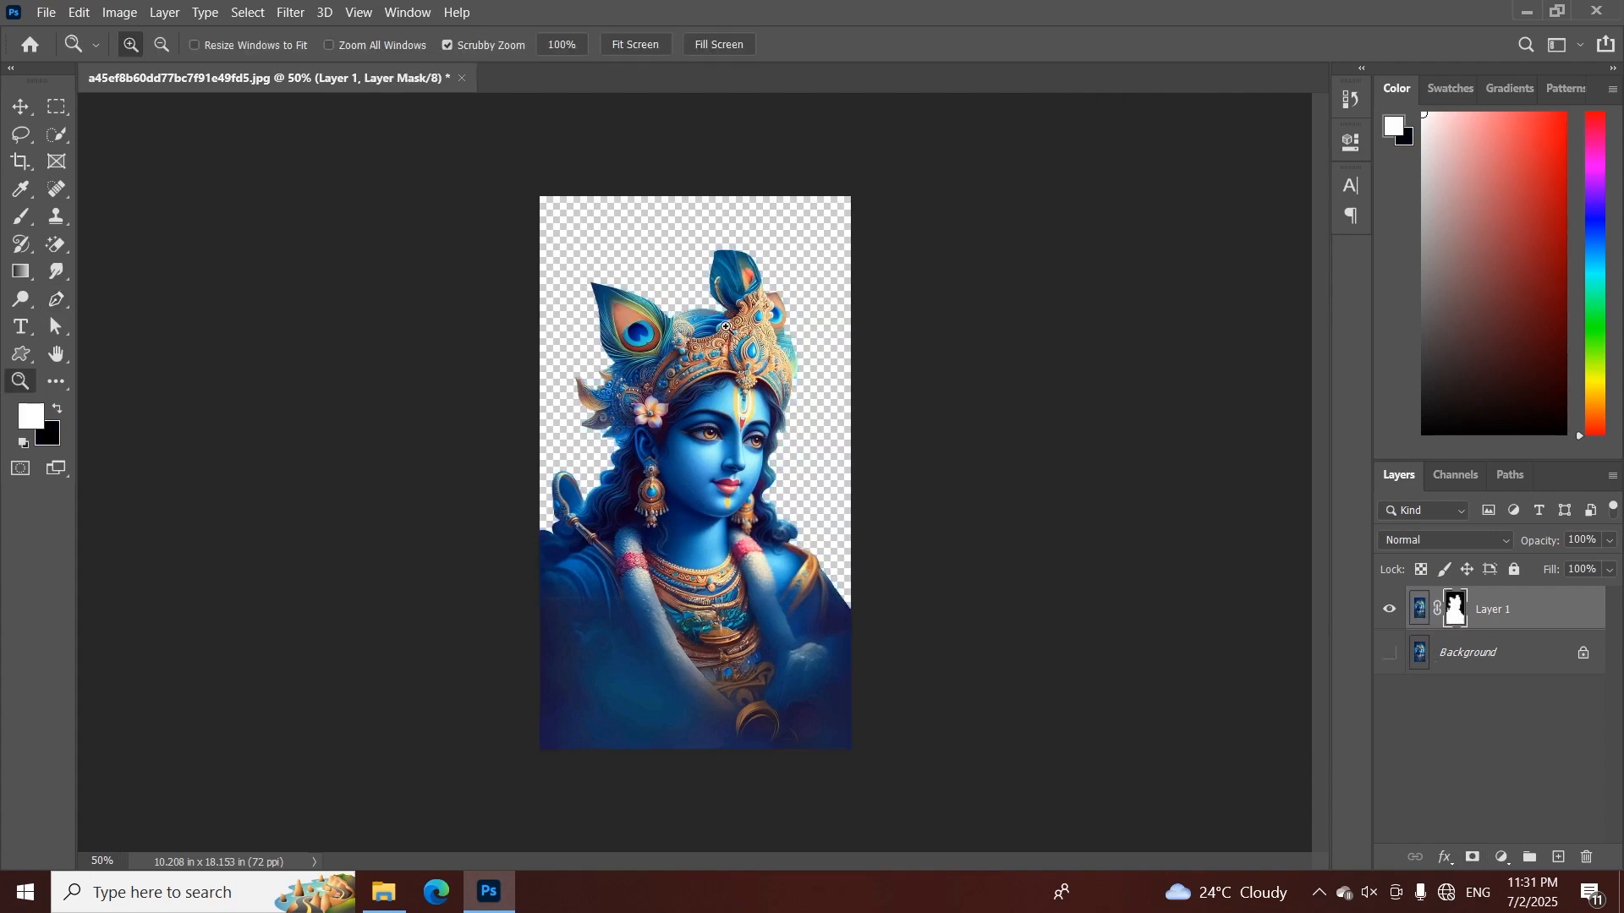
drag(726, 328, 687, 337)
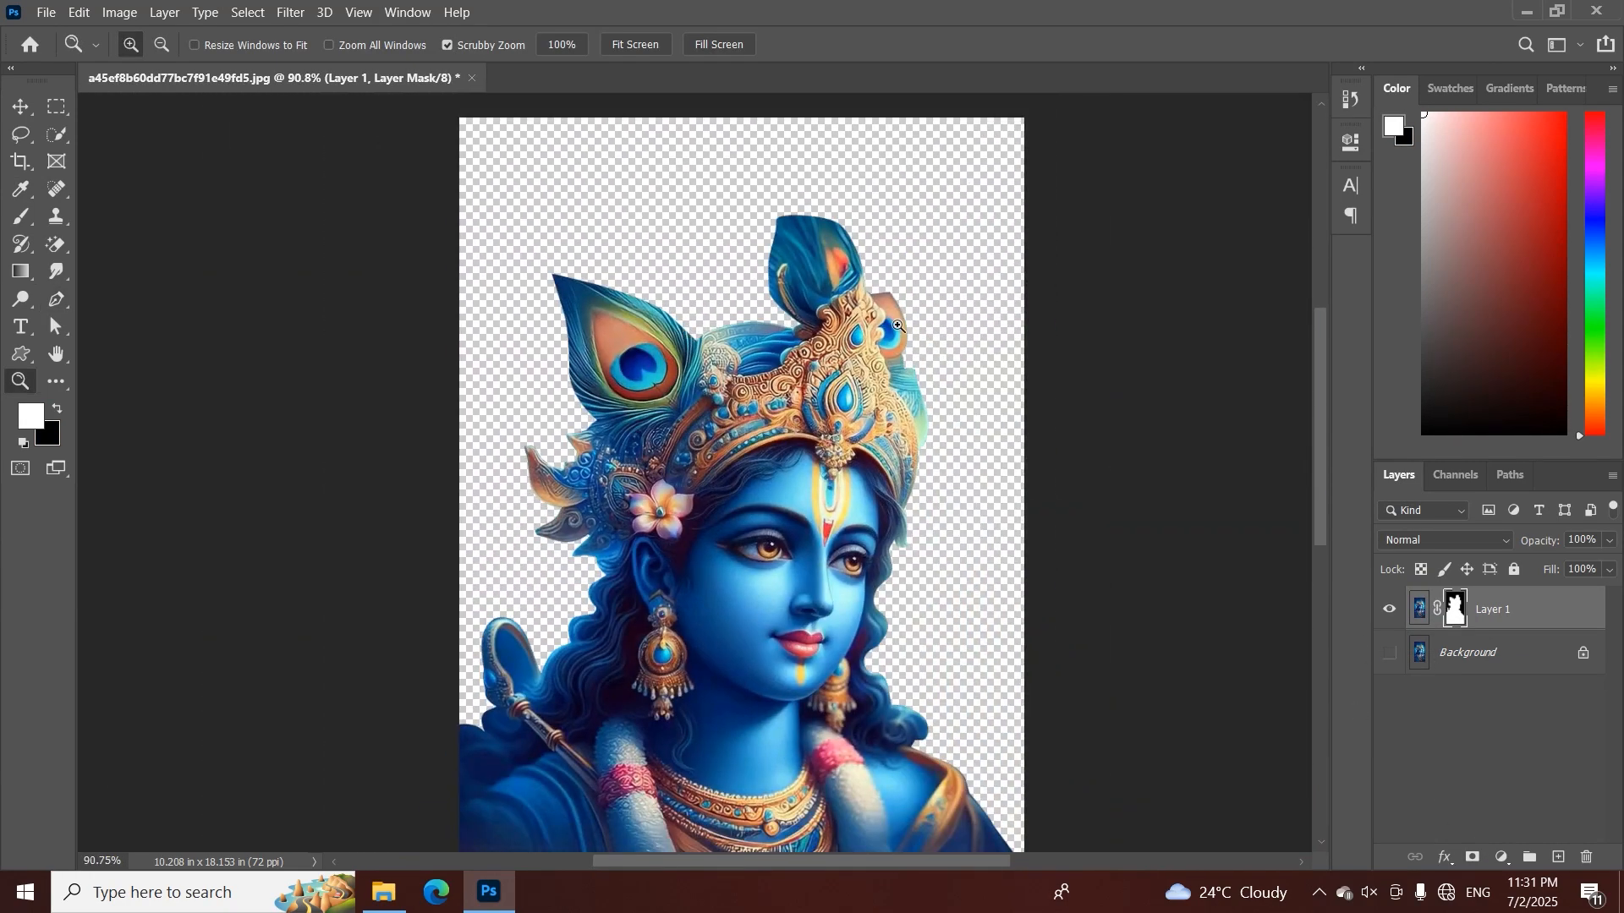
key(p)
click(1476, 656)
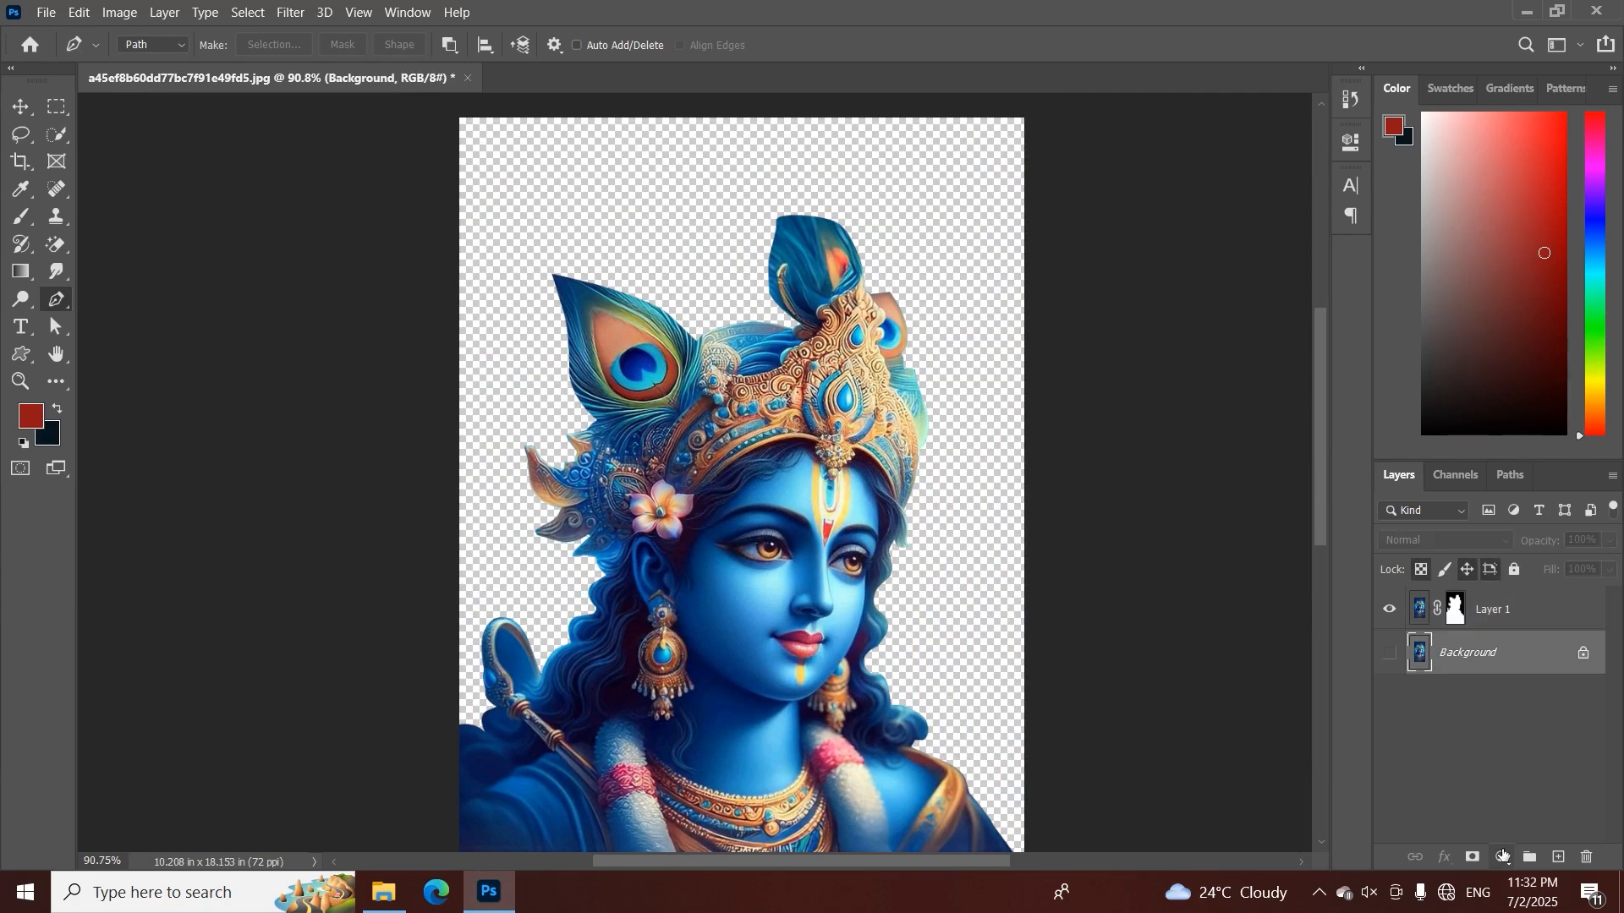
click(1502, 856)
click(1556, 474)
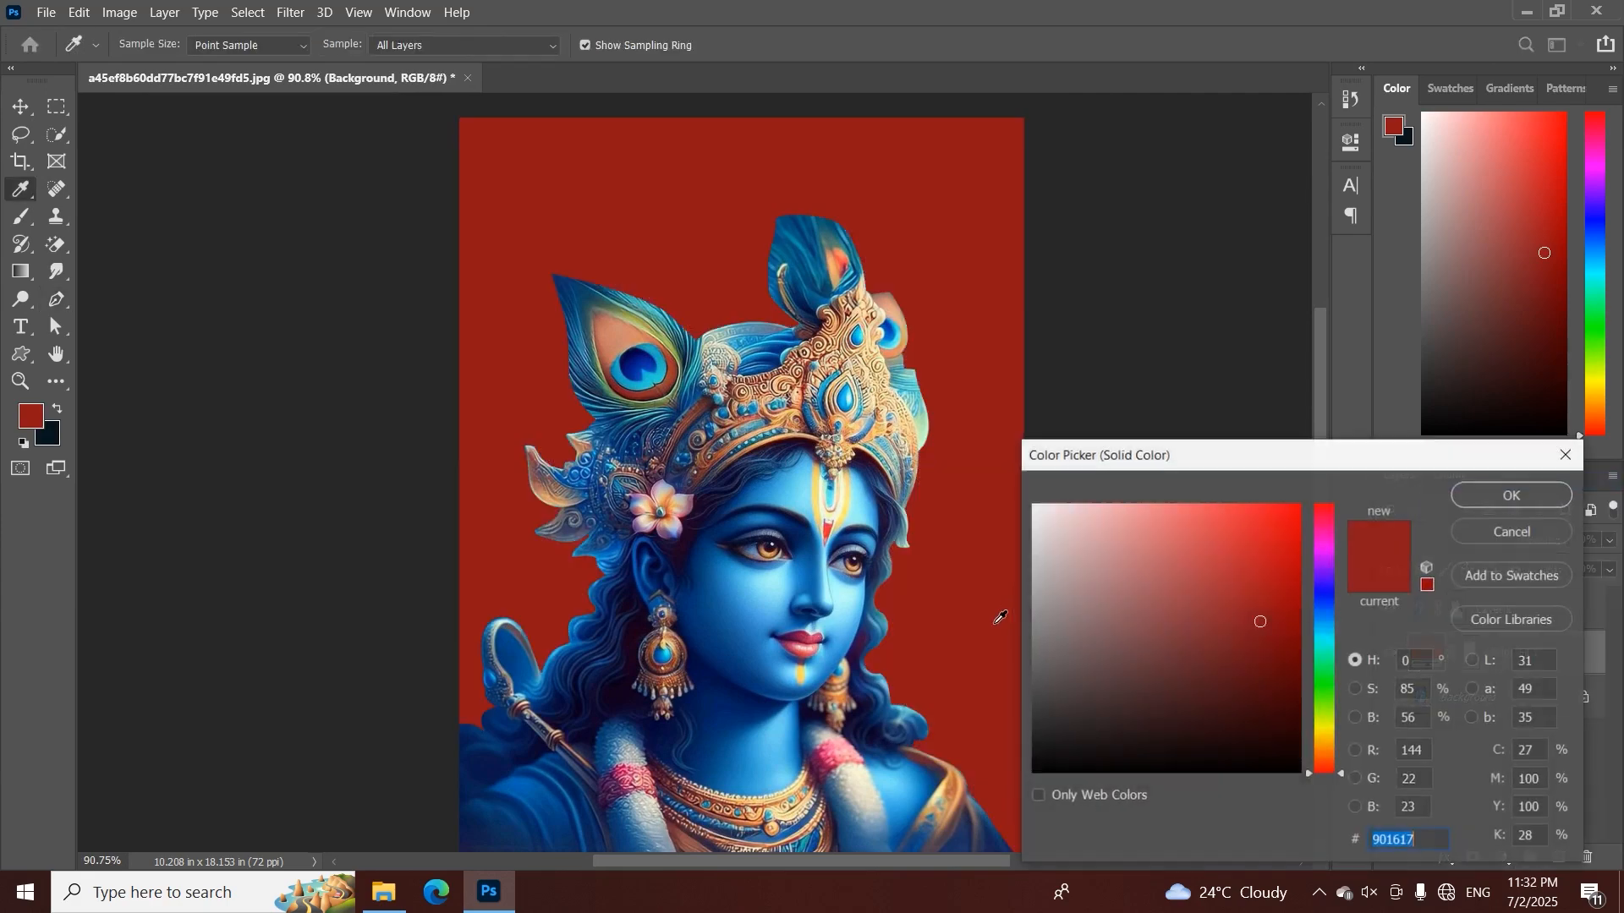
click(1108, 635)
click(1143, 666)
click(1510, 495)
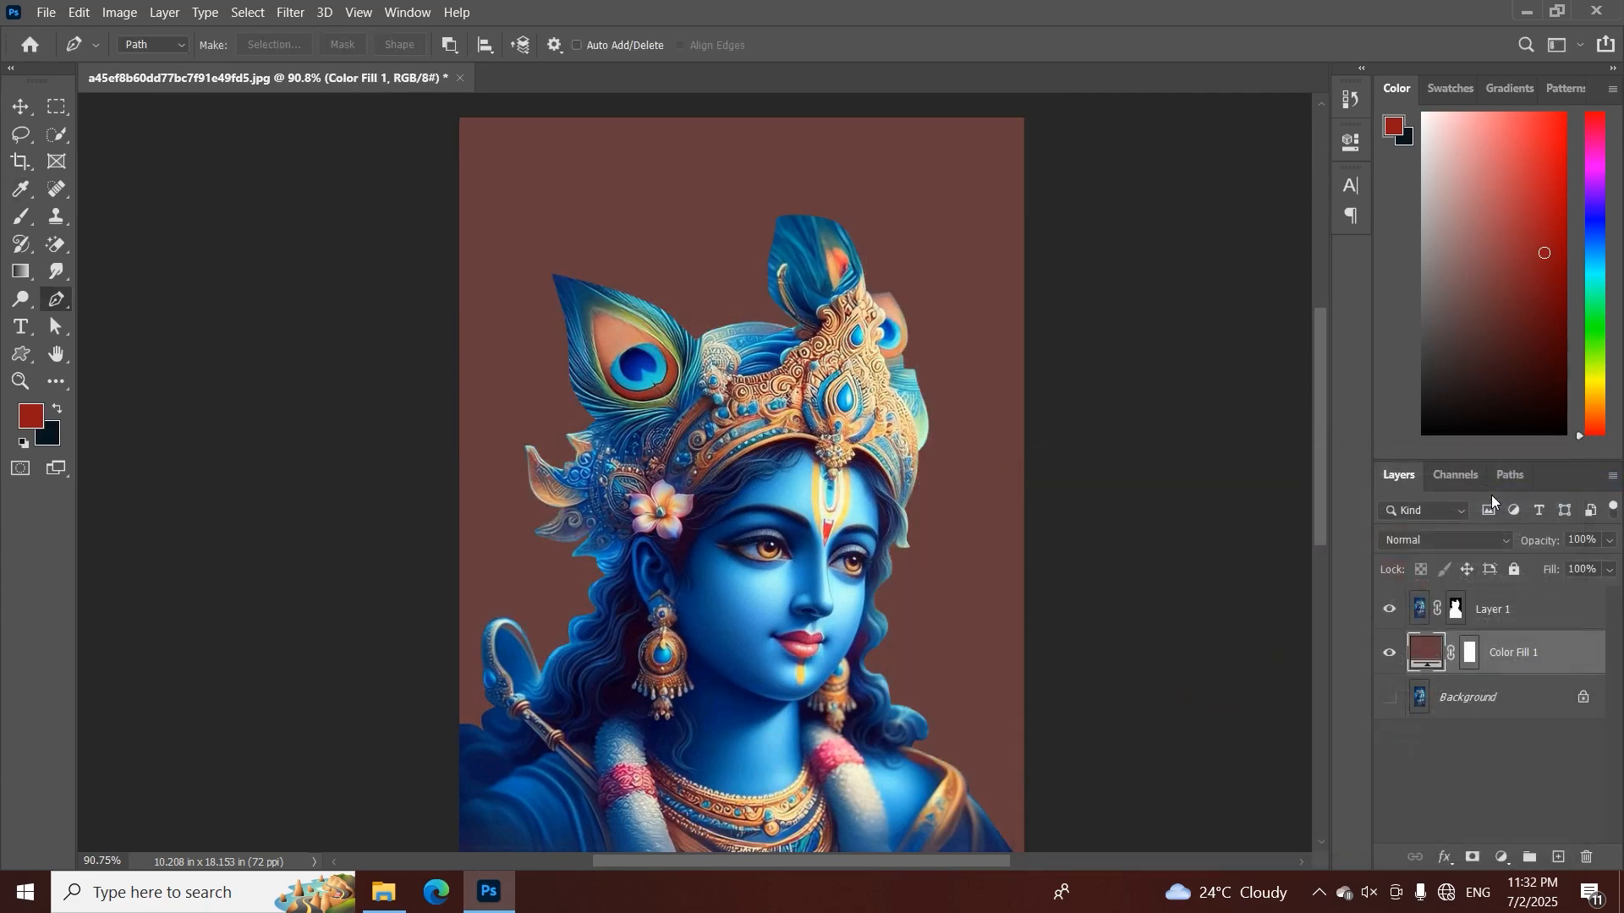
Apply Layer 1's layer mask permanently to the crowned figure's cutout
key(z)
mouse_move(533, 695)
mouse_down()
mouse_move(558, 690)
mouse_move(522, 688)
mouse_up()
drag(666, 196, 624, 282)
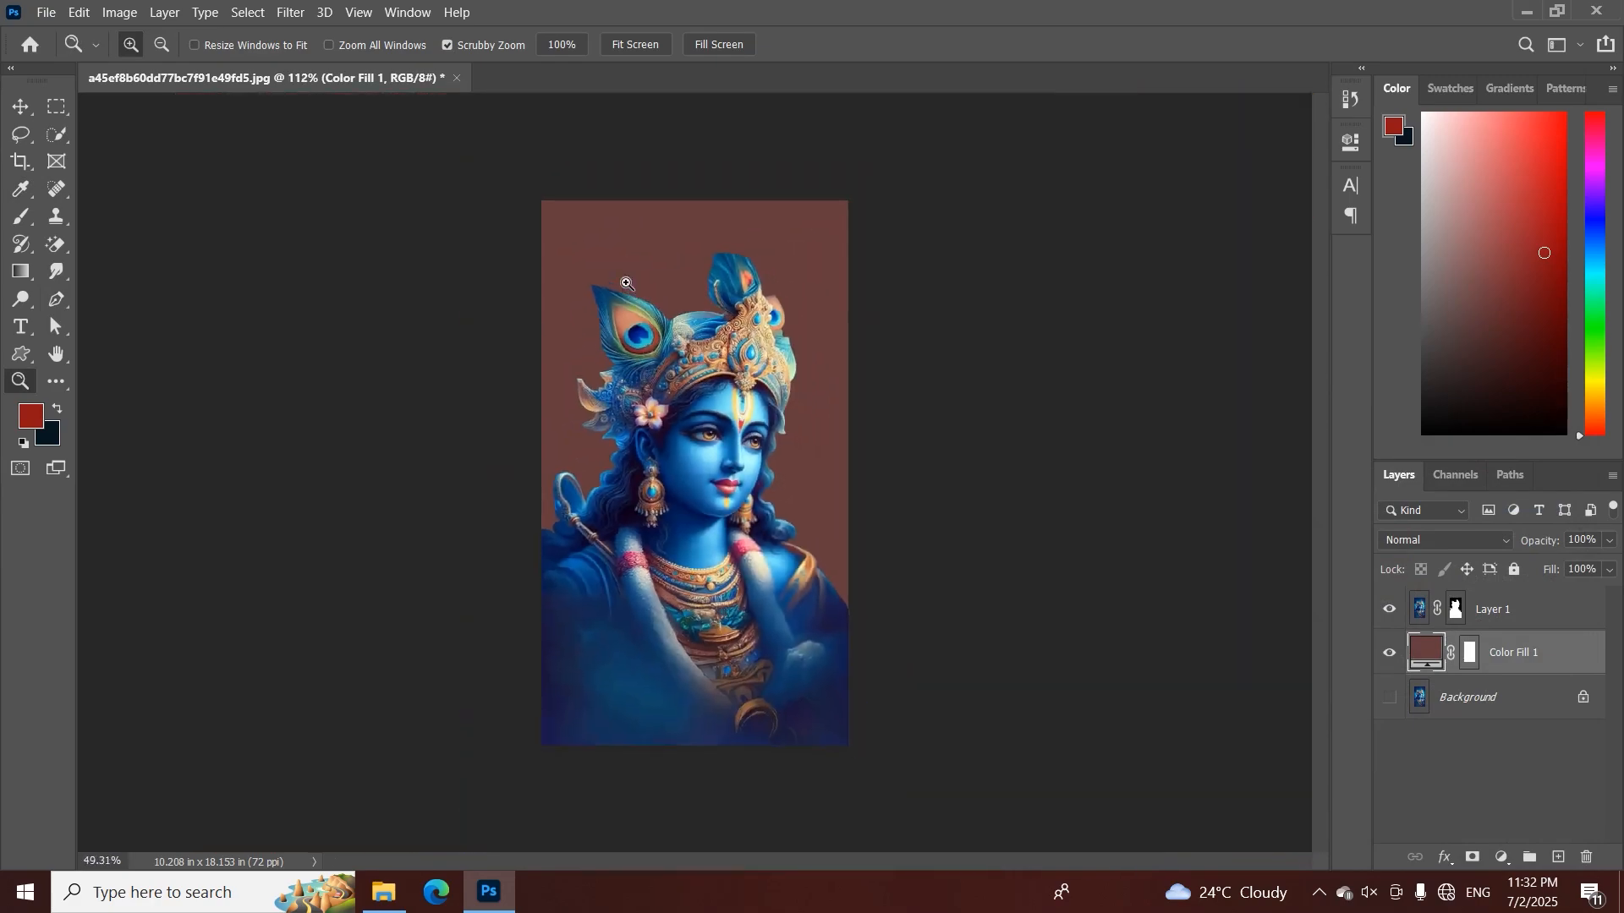
drag(796, 243, 822, 394)
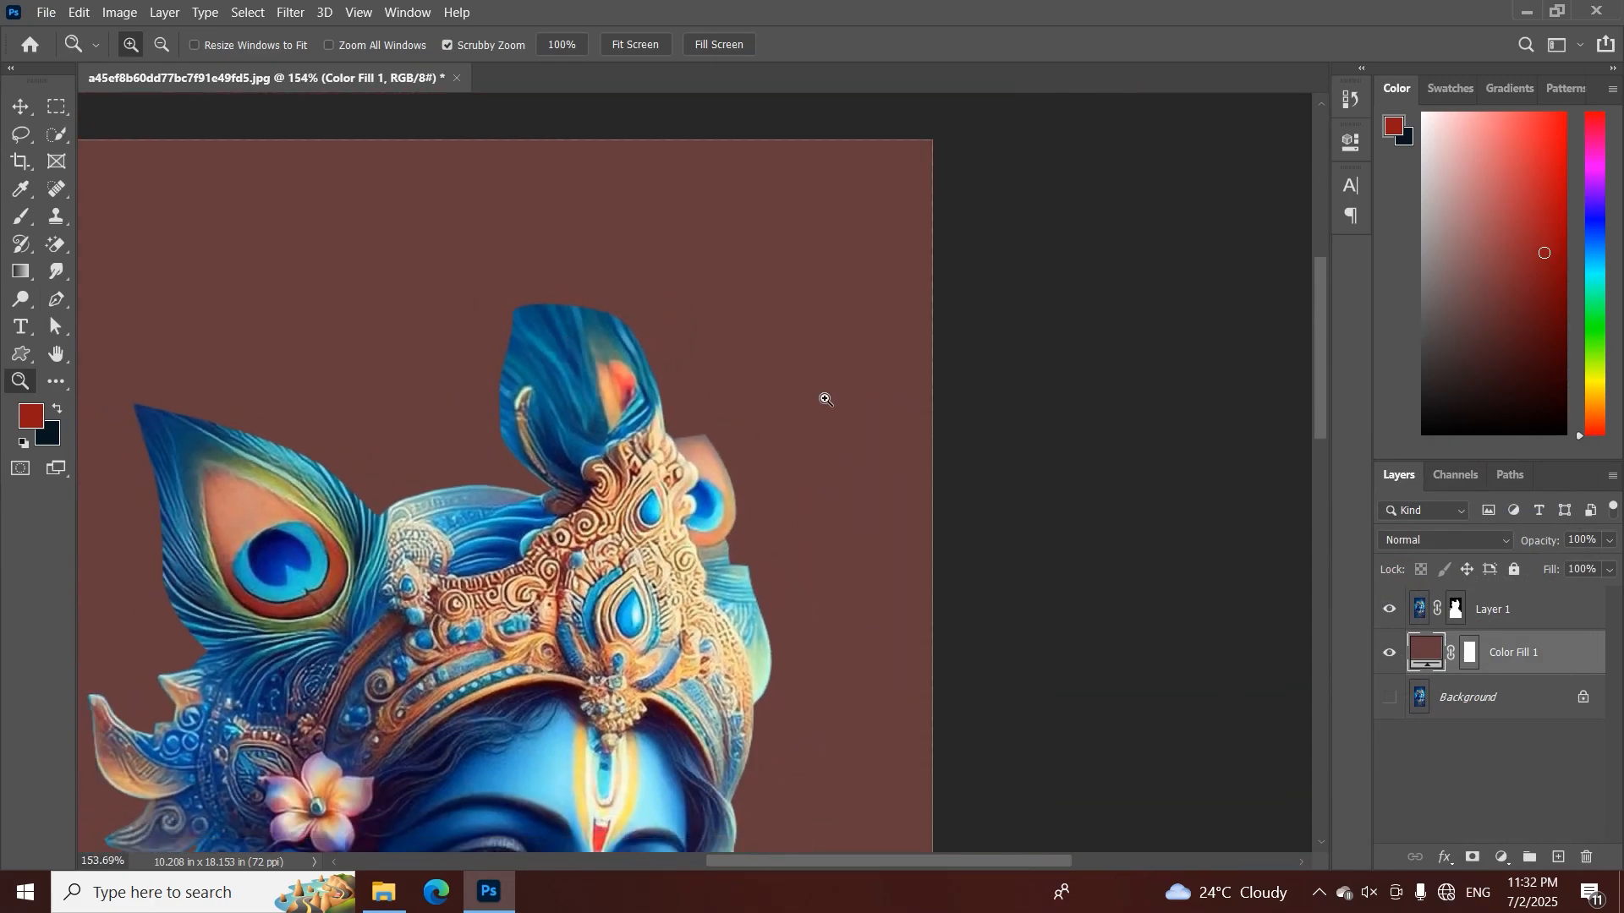
key(p)
right_click(1458, 614)
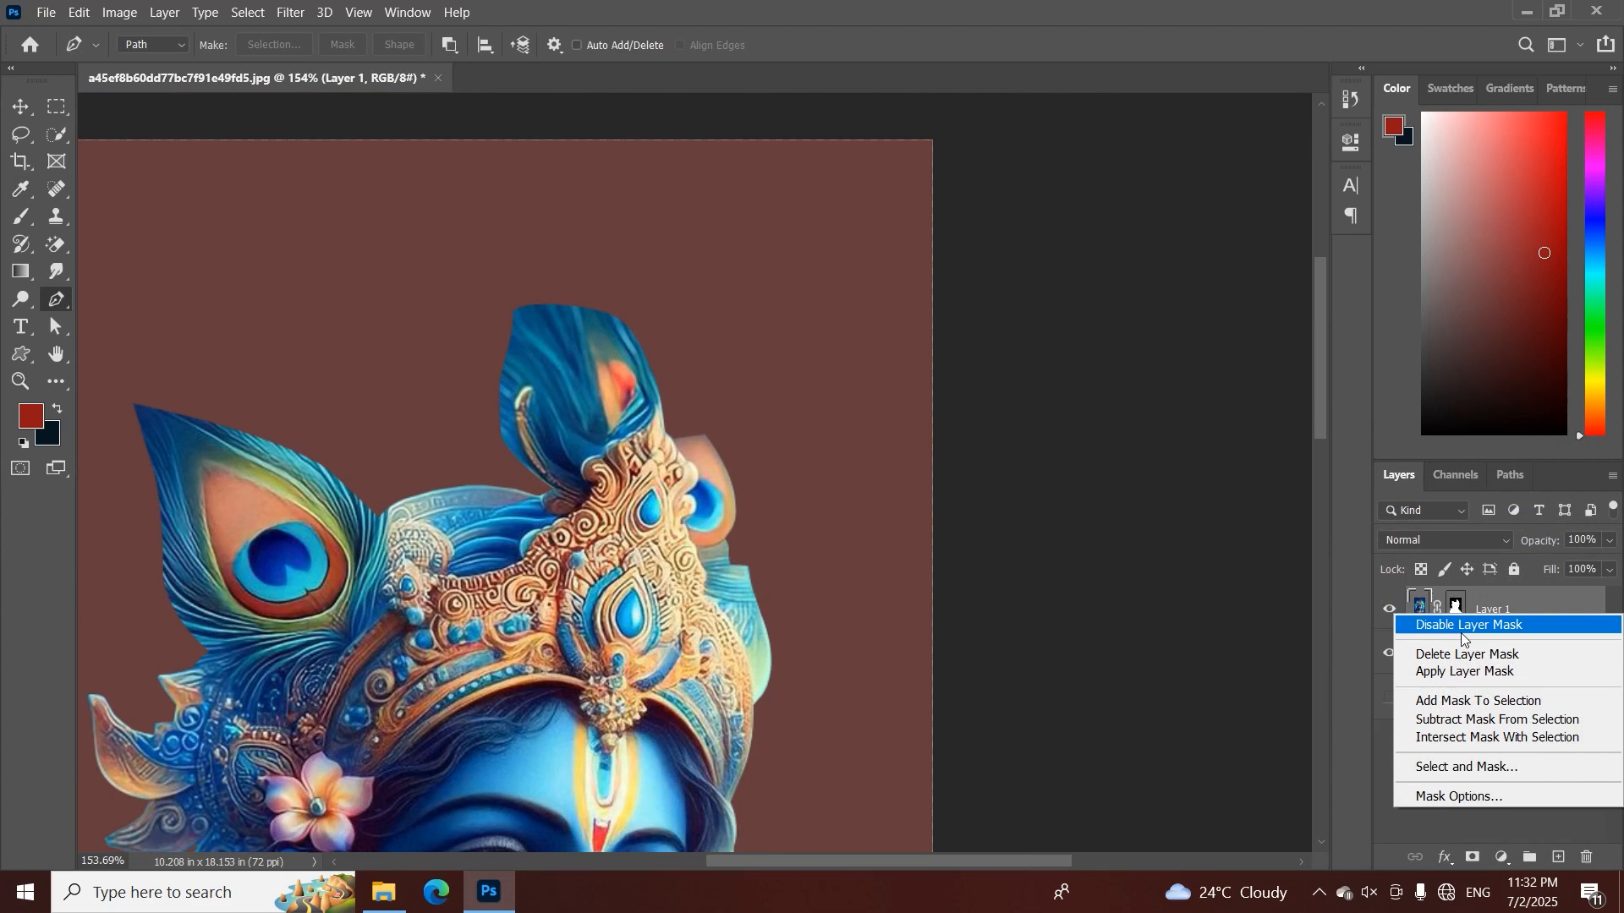
click(1462, 678)
Smudge a short stretch of the left peacock feather's edge on Layer 1 with a 22 px brush at 58% strength
drag(596, 532, 953, 517)
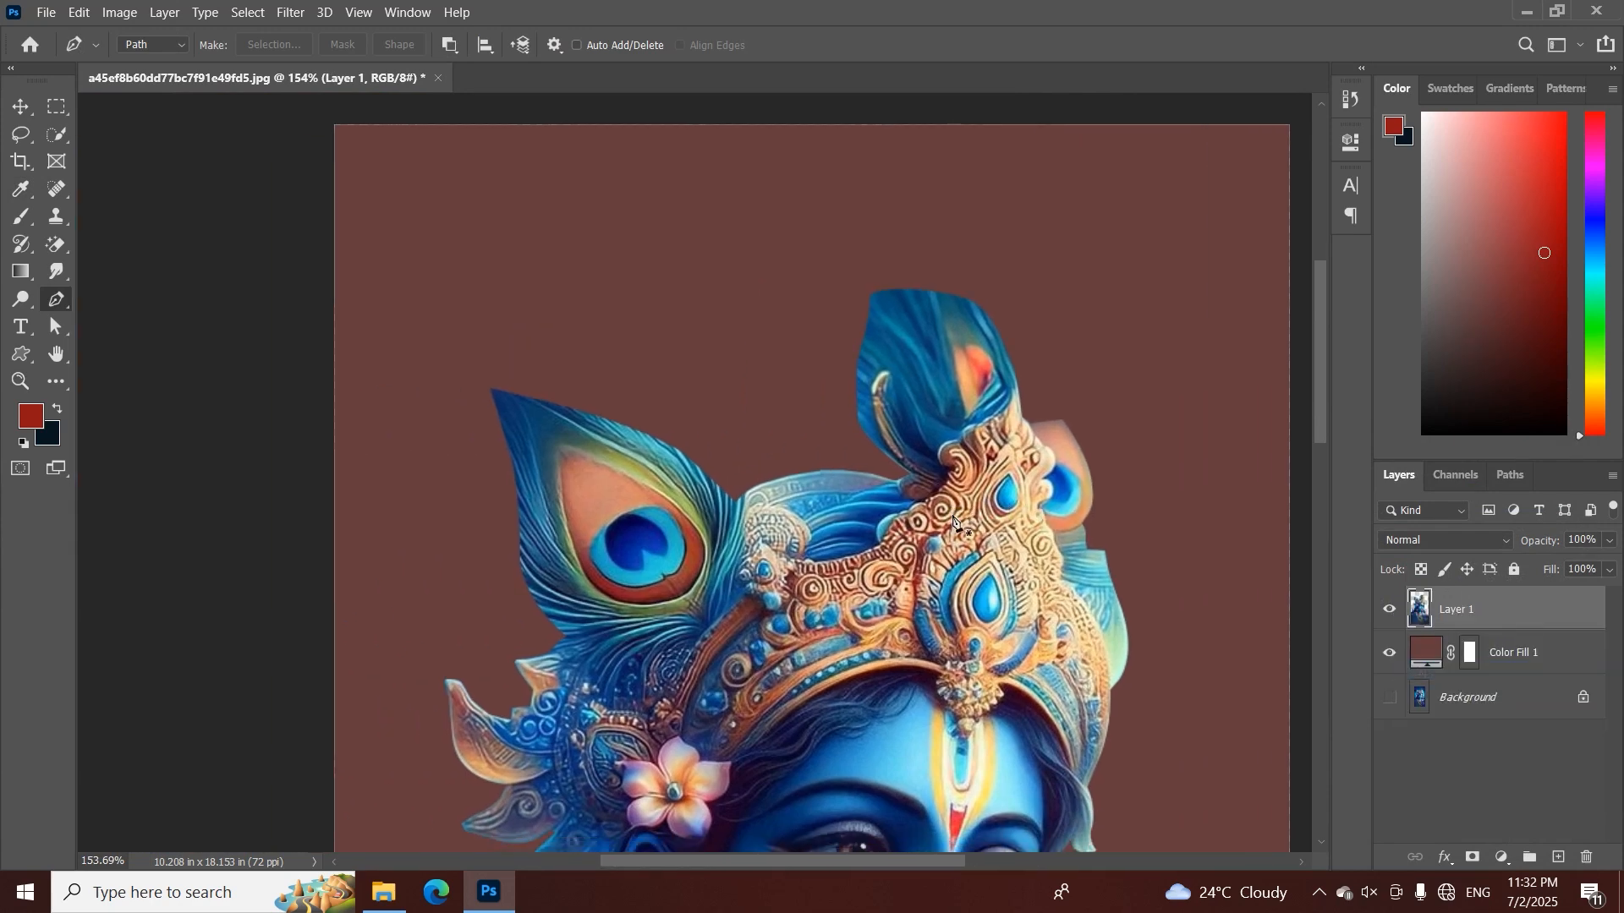
right_click(53, 269)
click(154, 308)
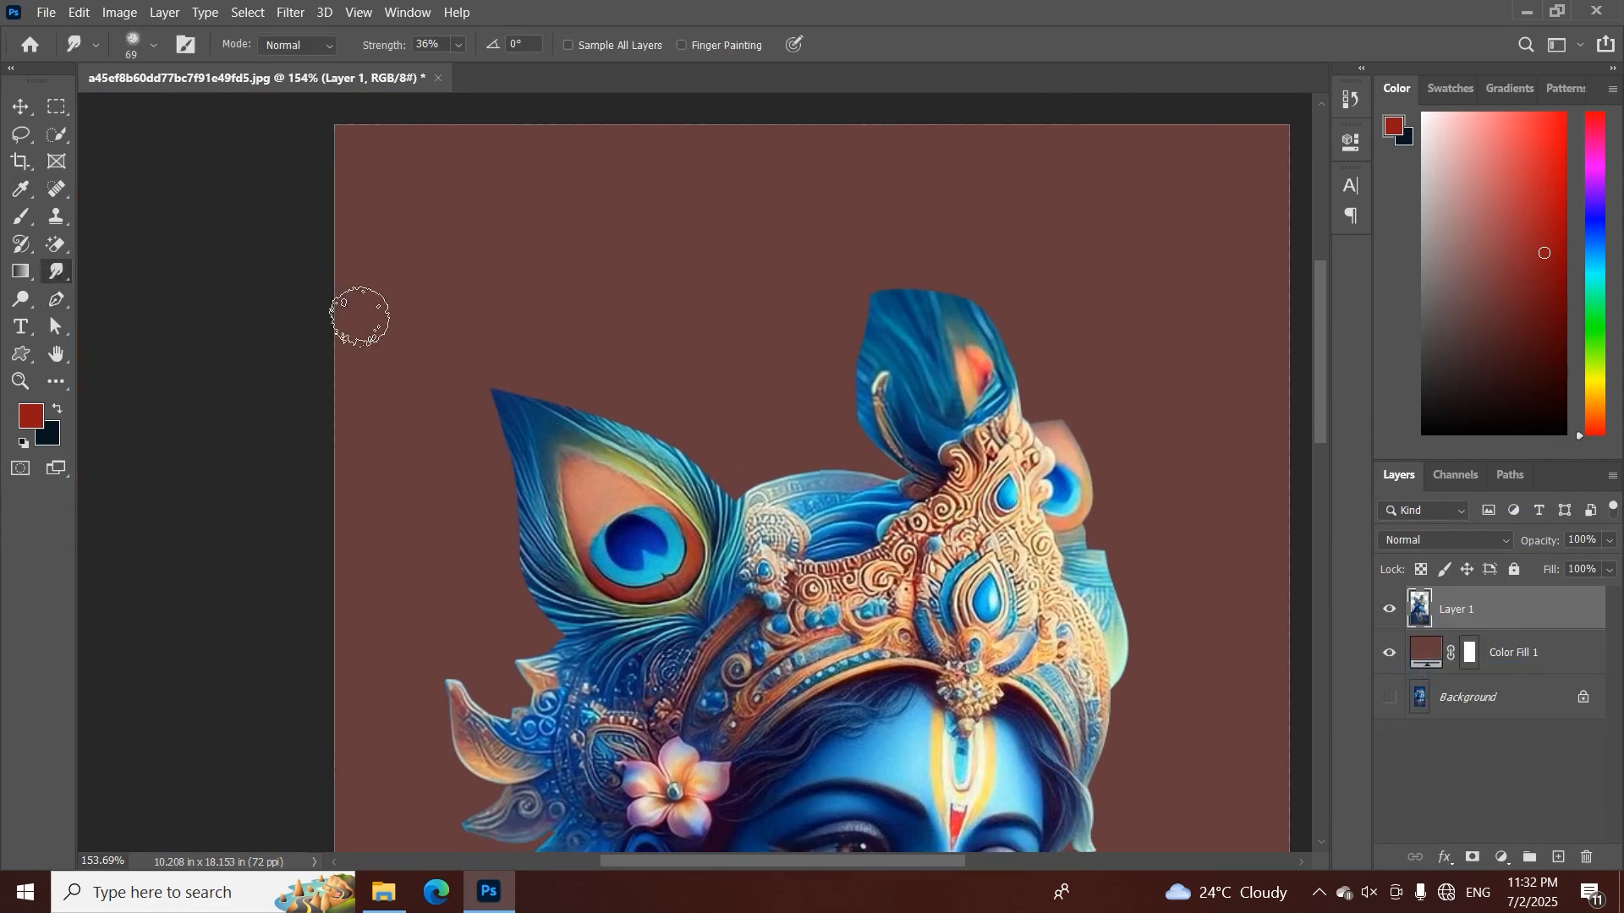
ctrl+click(609, 404)
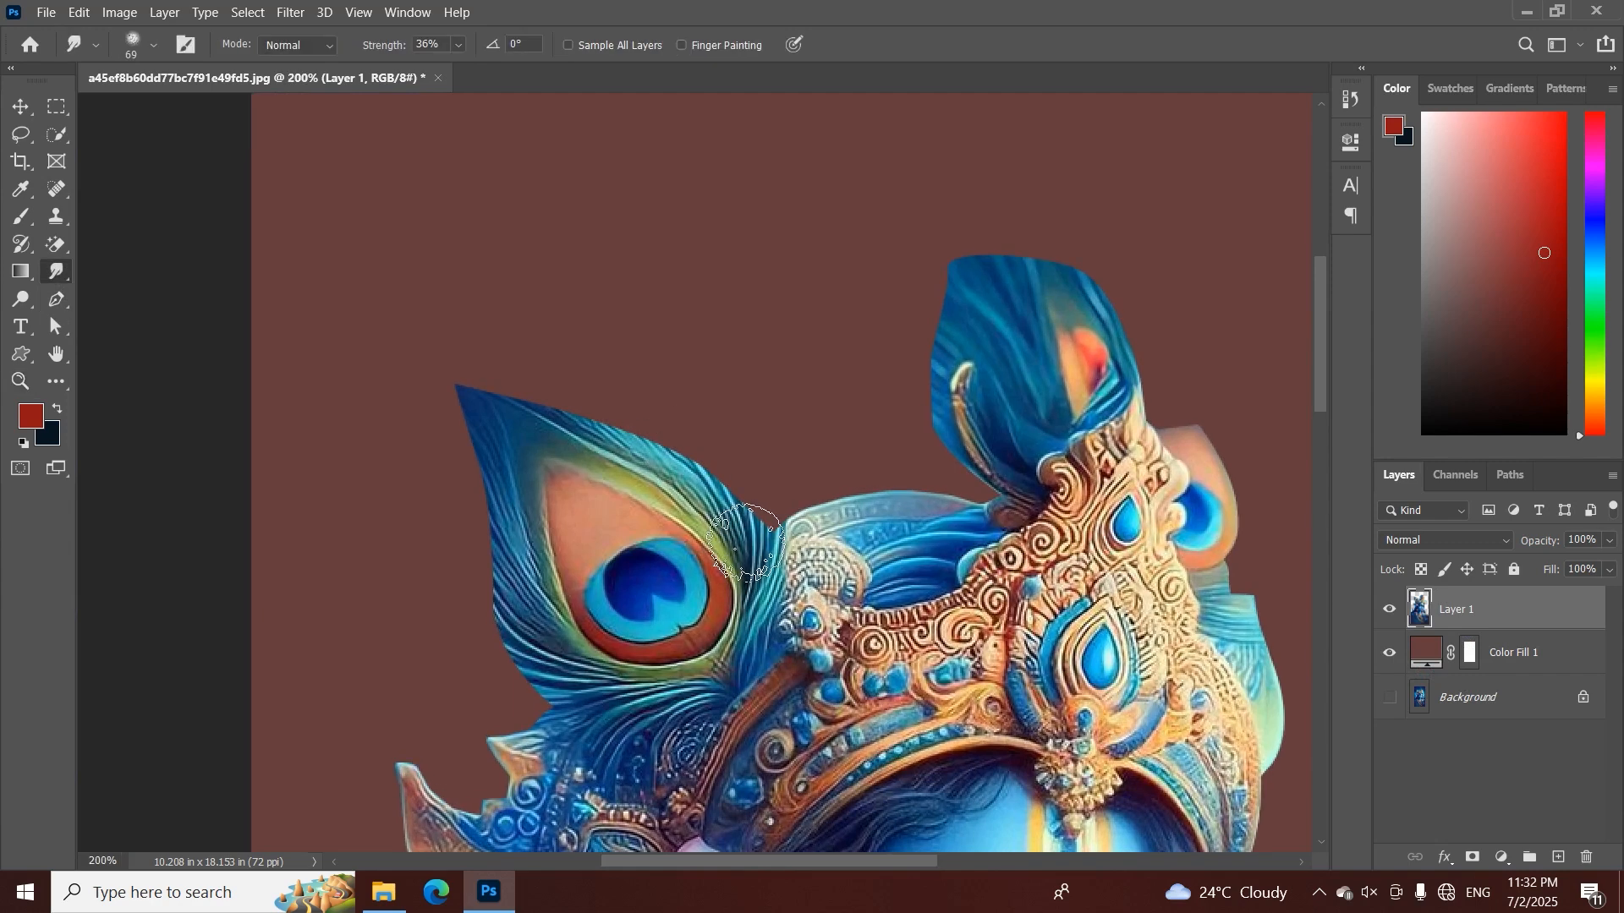
drag(748, 532, 734, 530)
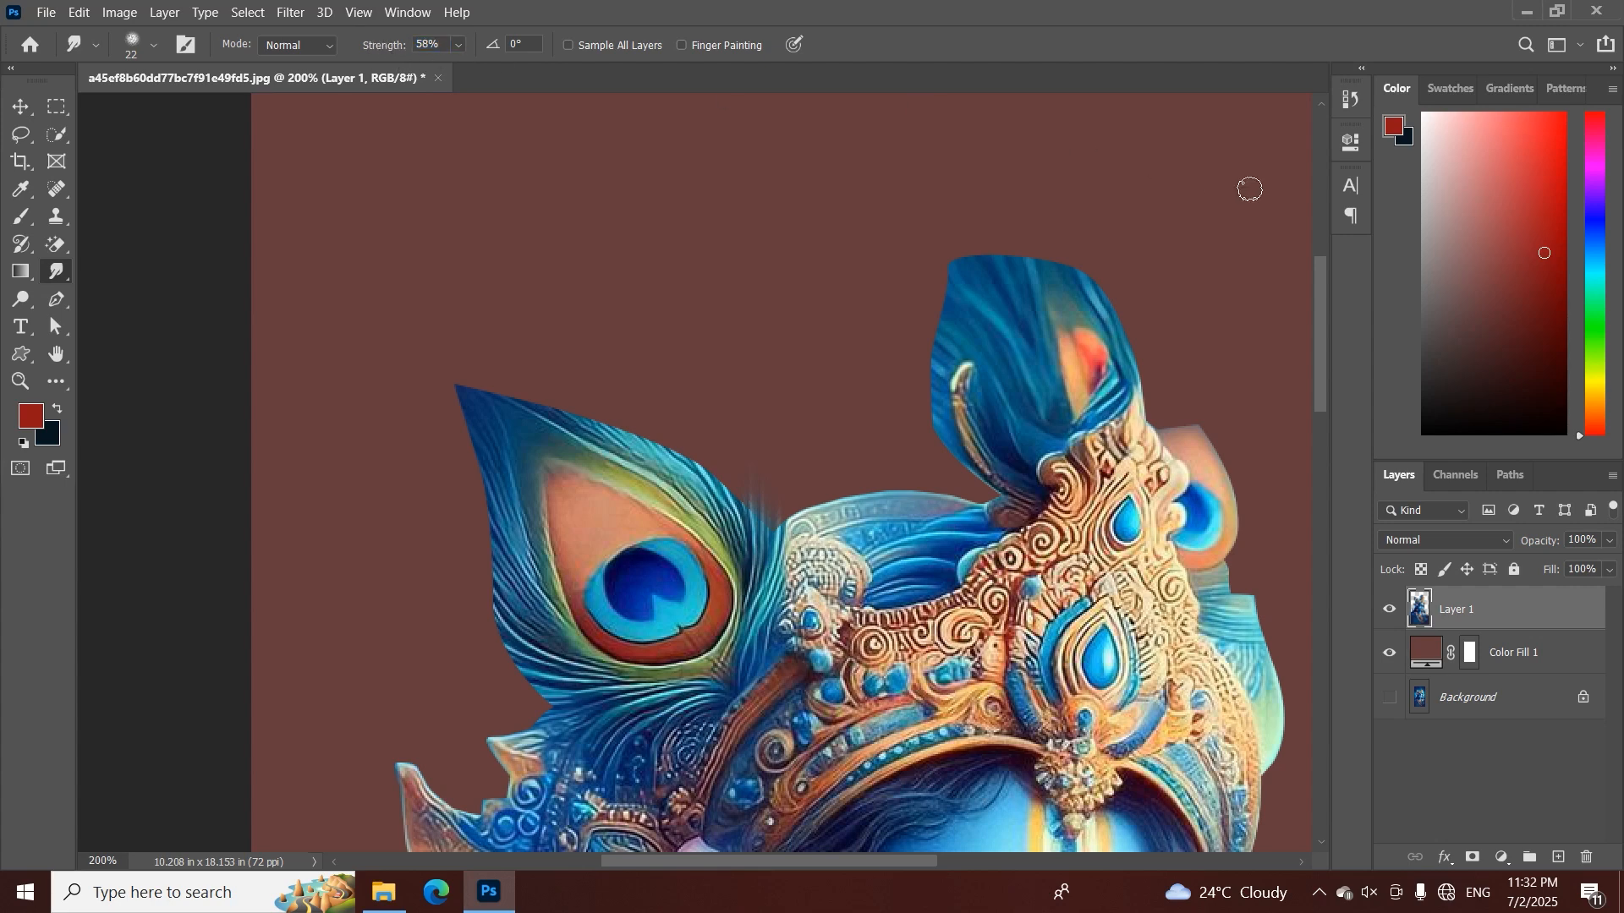
Enable the Spacing option in the Smudge tool's brush tip settings
click(407, 11)
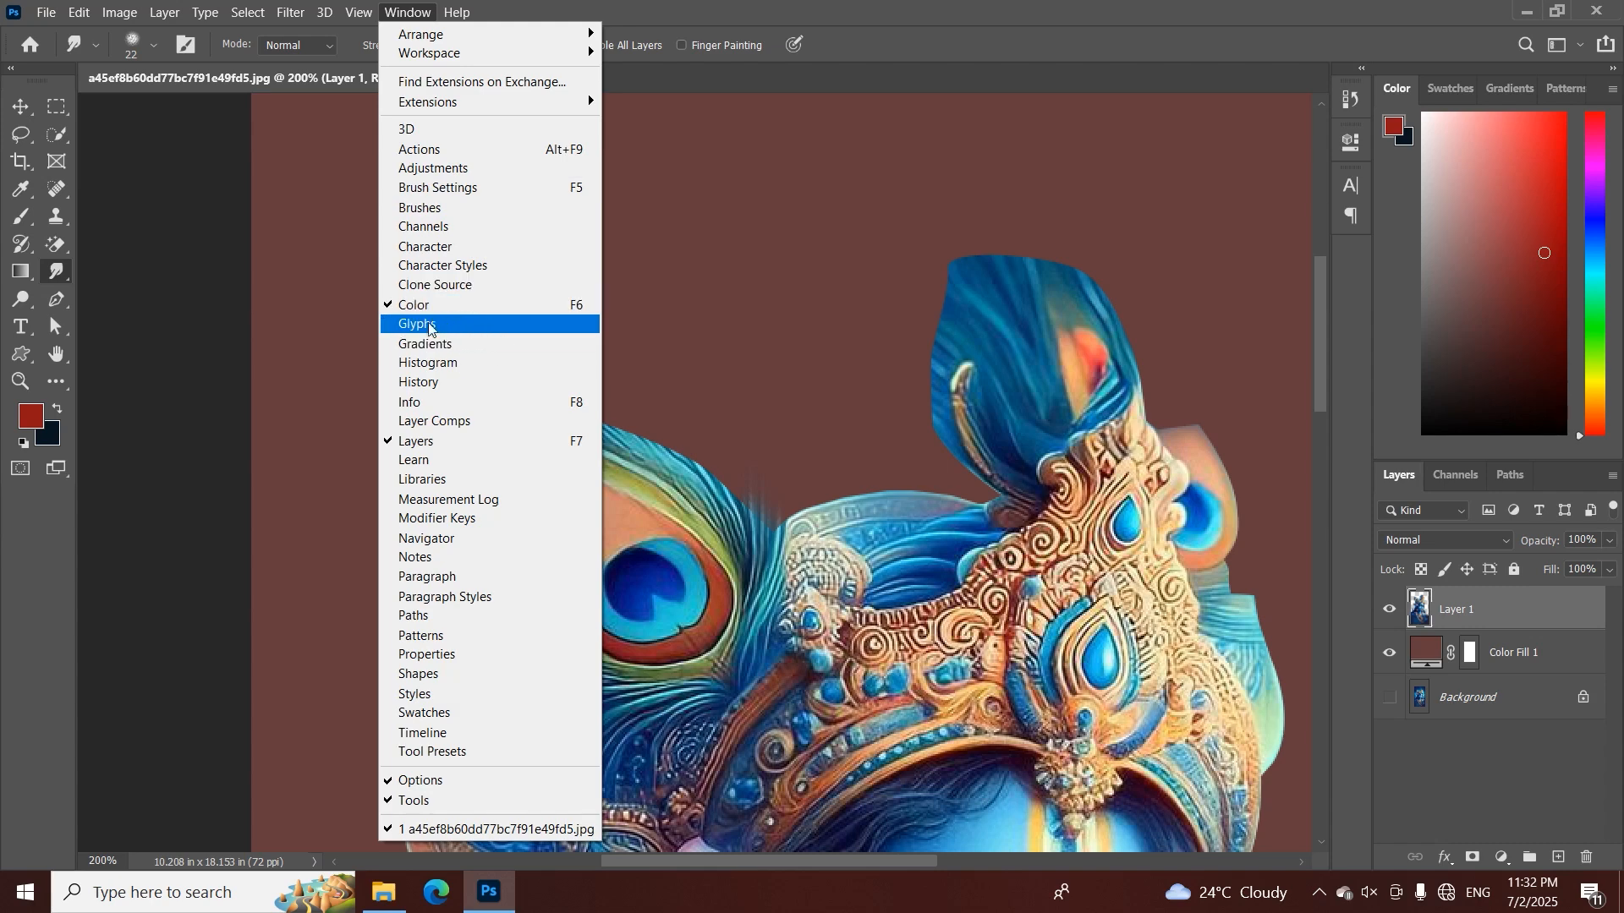
click(420, 207)
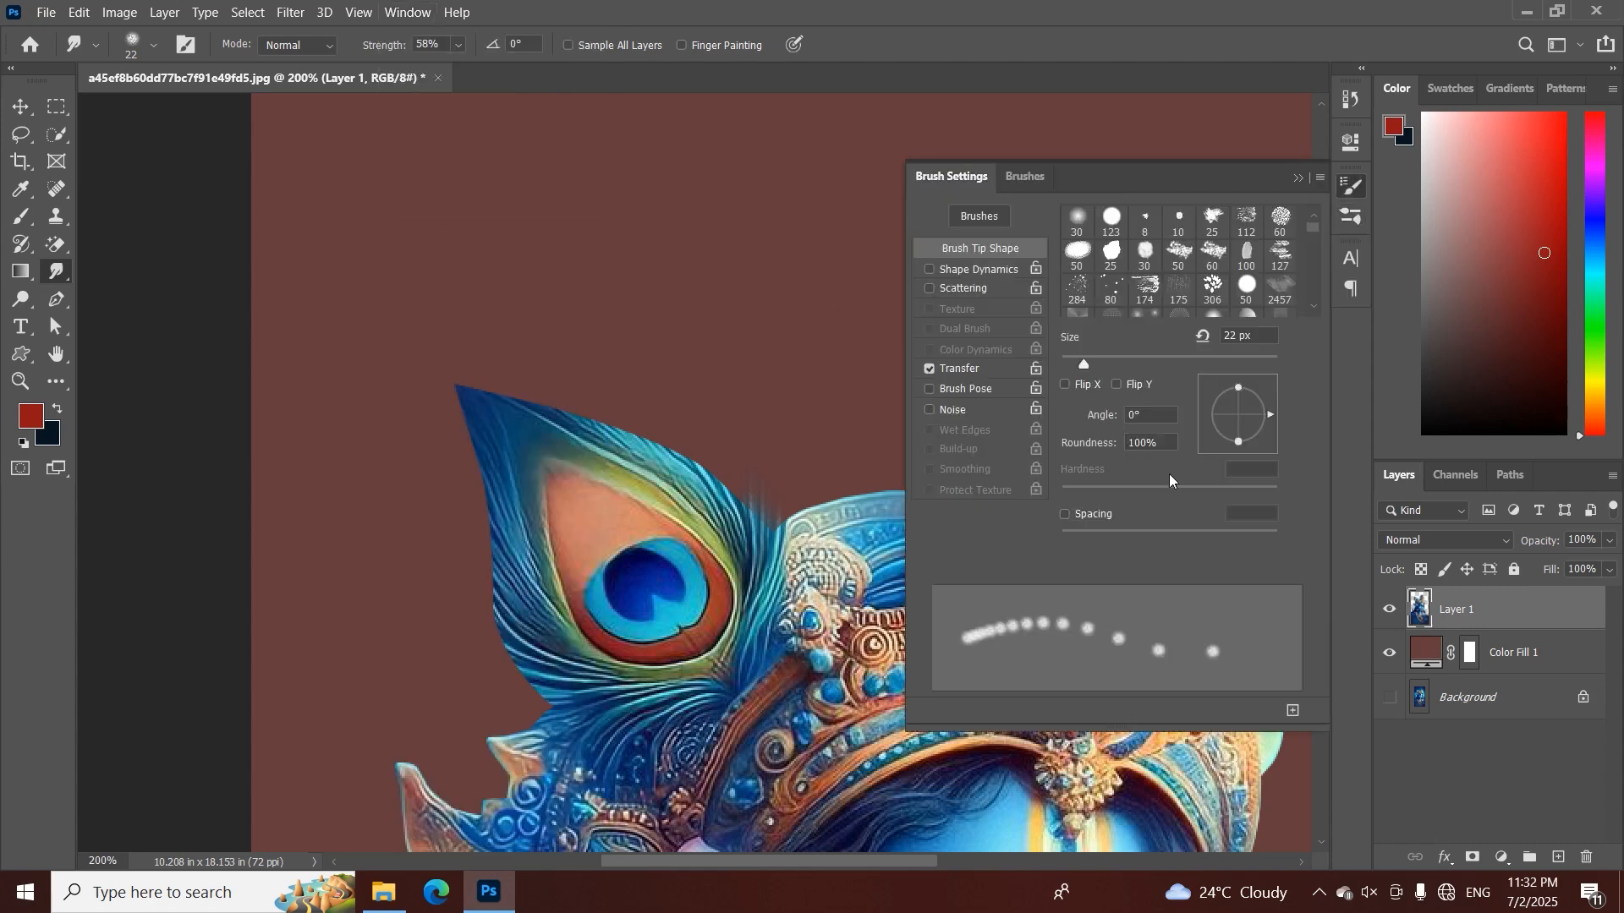
click(1065, 515)
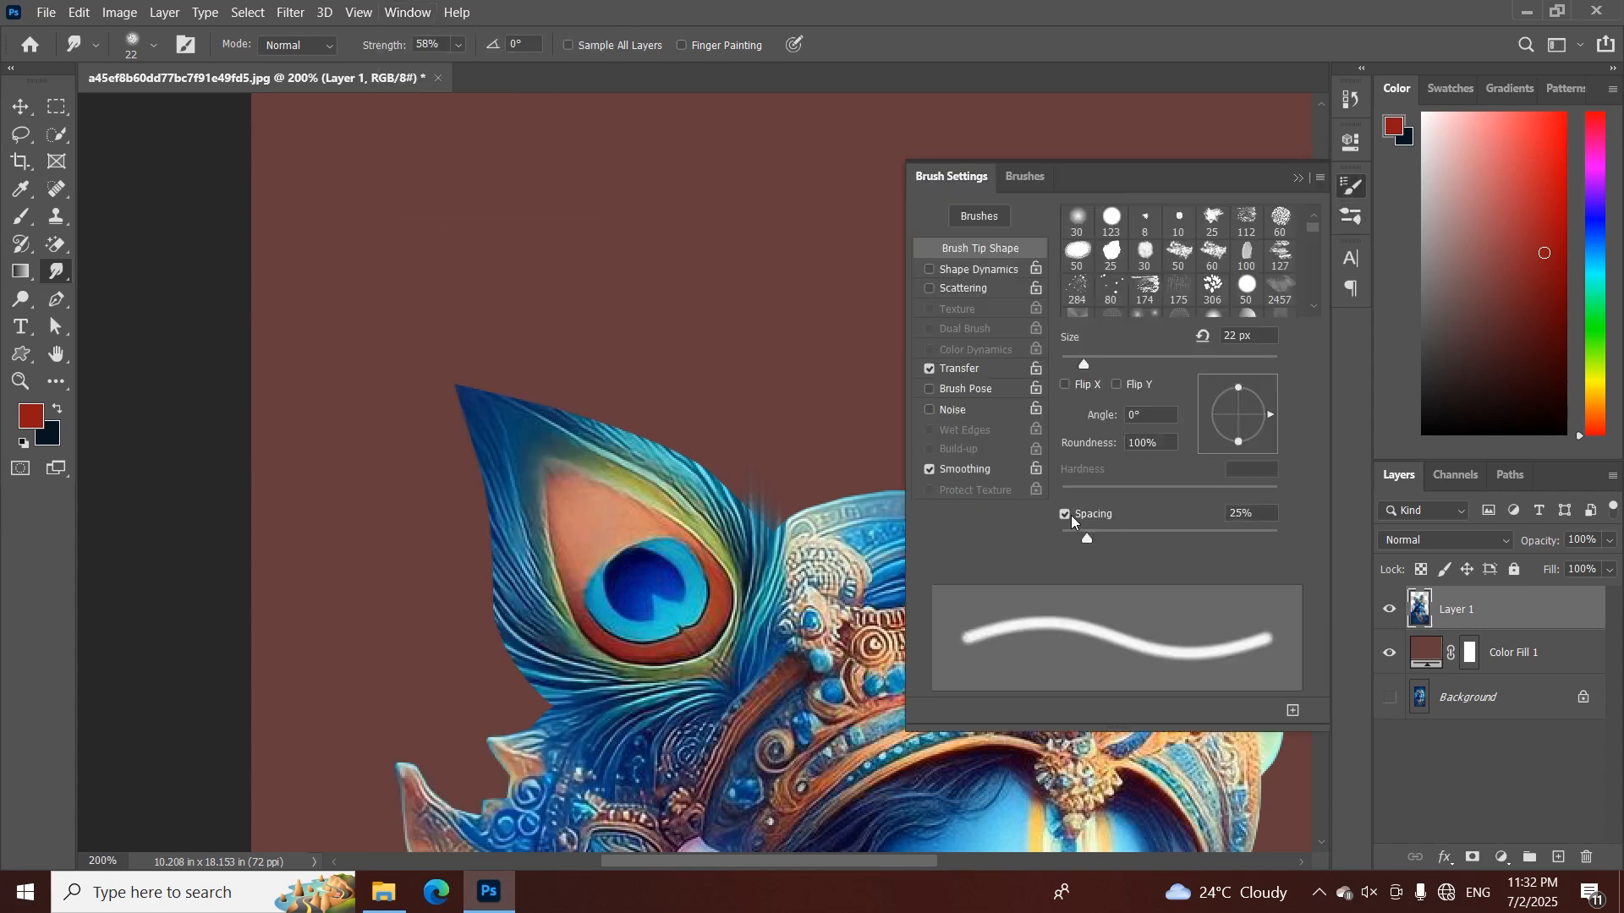
click(1298, 179)
Smudge the left peacock feather's edges and tip outward into soft strands, using a brush up to about 54 px
mouse_move(748, 532)
mouse_down()
mouse_move(732, 431)
mouse_move(744, 535)
mouse_move(749, 470)
mouse_move(745, 503)
mouse_move(721, 516)
mouse_move(683, 419)
mouse_move(701, 493)
mouse_move(726, 505)
mouse_move(699, 432)
mouse_move(702, 474)
mouse_move(655, 412)
mouse_up()
mouse_move(686, 471)
mouse_down()
mouse_move(632, 449)
mouse_move(662, 476)
mouse_move(603, 388)
mouse_move(633, 454)
mouse_move(703, 355)
mouse_move(692, 339)
mouse_move(554, 269)
mouse_up()
drag(626, 320, 543, 272)
drag(574, 373, 602, 373)
mouse_move(587, 505)
mouse_down()
mouse_move(548, 449)
mouse_move(543, 309)
mouse_up()
drag(563, 386, 515, 267)
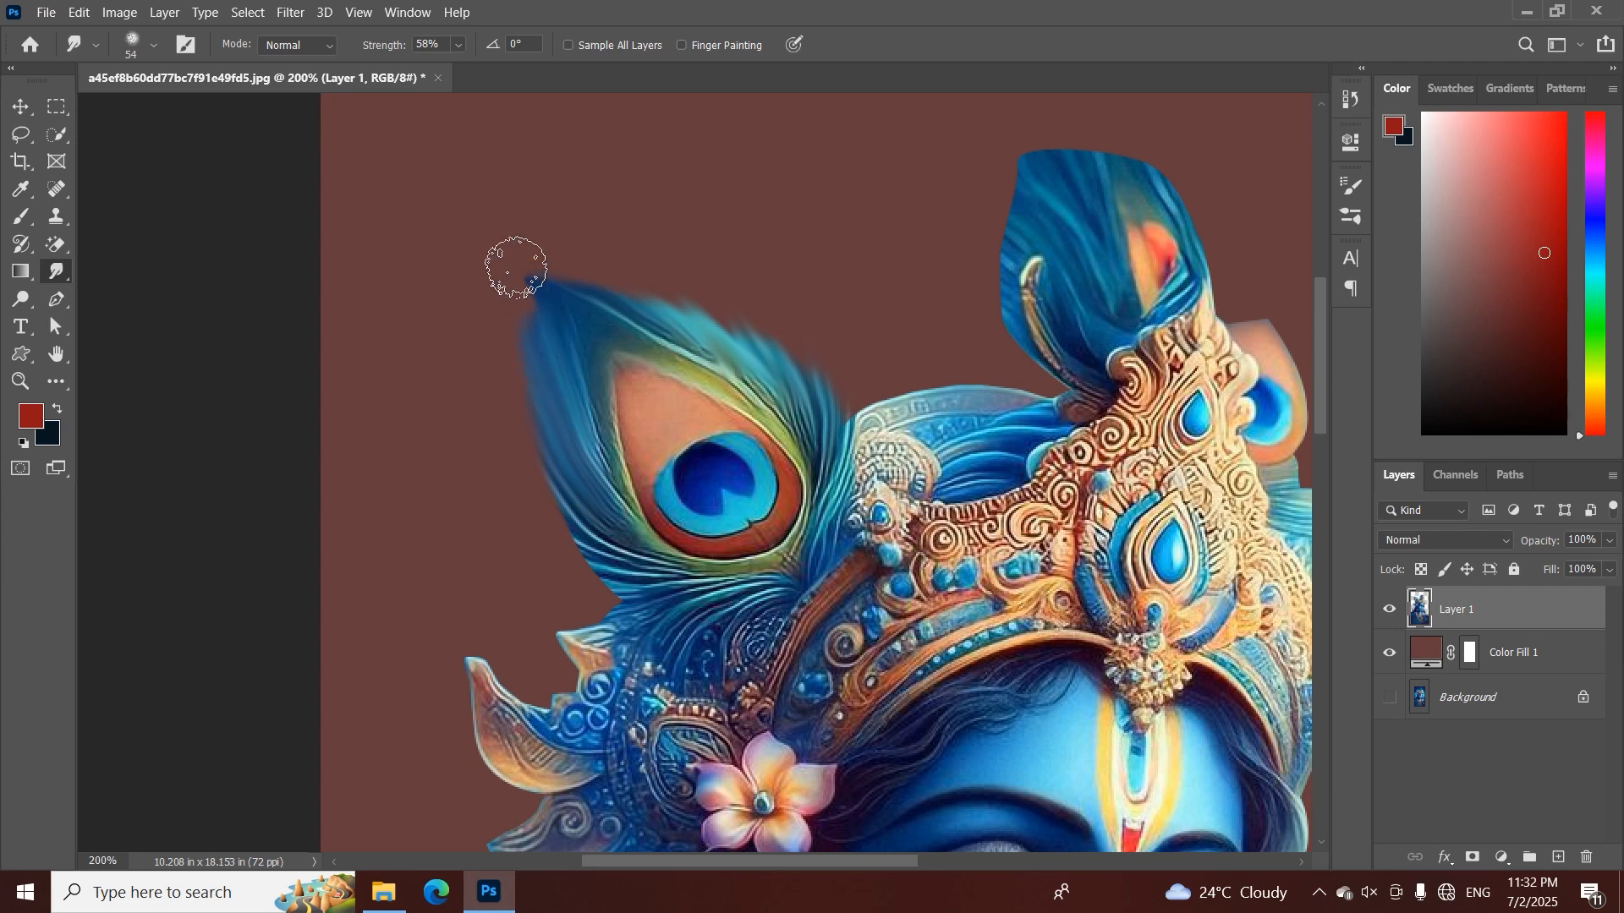
mouse_move(651, 381)
mouse_down()
mouse_move(548, 317)
mouse_move(525, 272)
mouse_up()
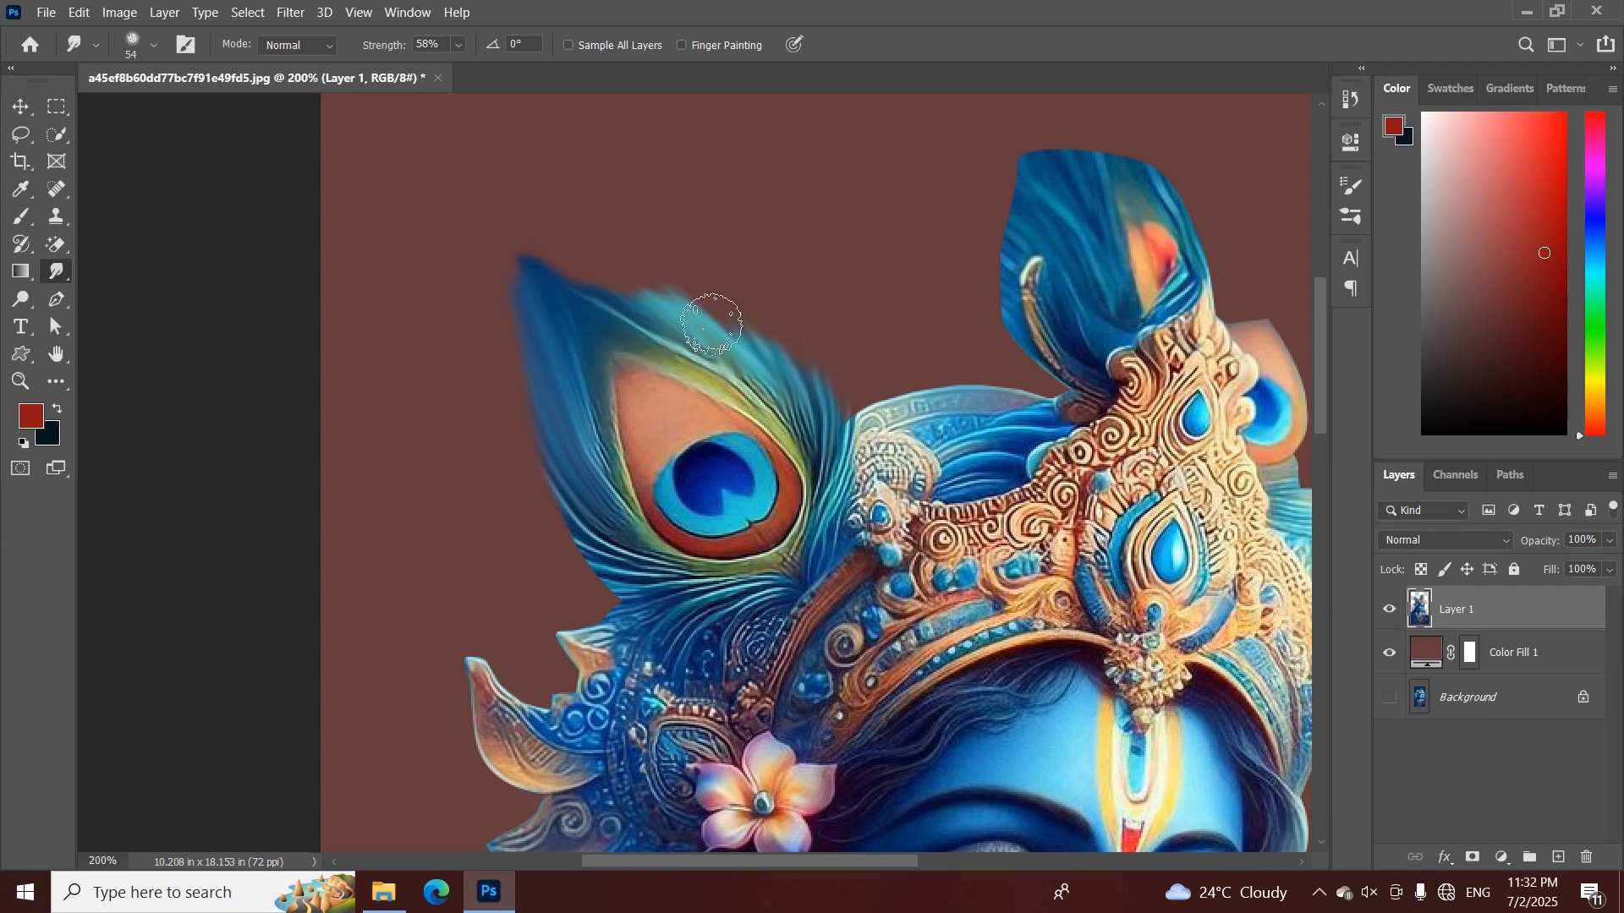
Smudge the upper peacock feather's edges outward and upward into a softer, pointed shape with a brush of about 28 to 34 px
drag(855, 355, 690, 407)
drag(841, 329, 830, 317)
drag(841, 372, 820, 367)
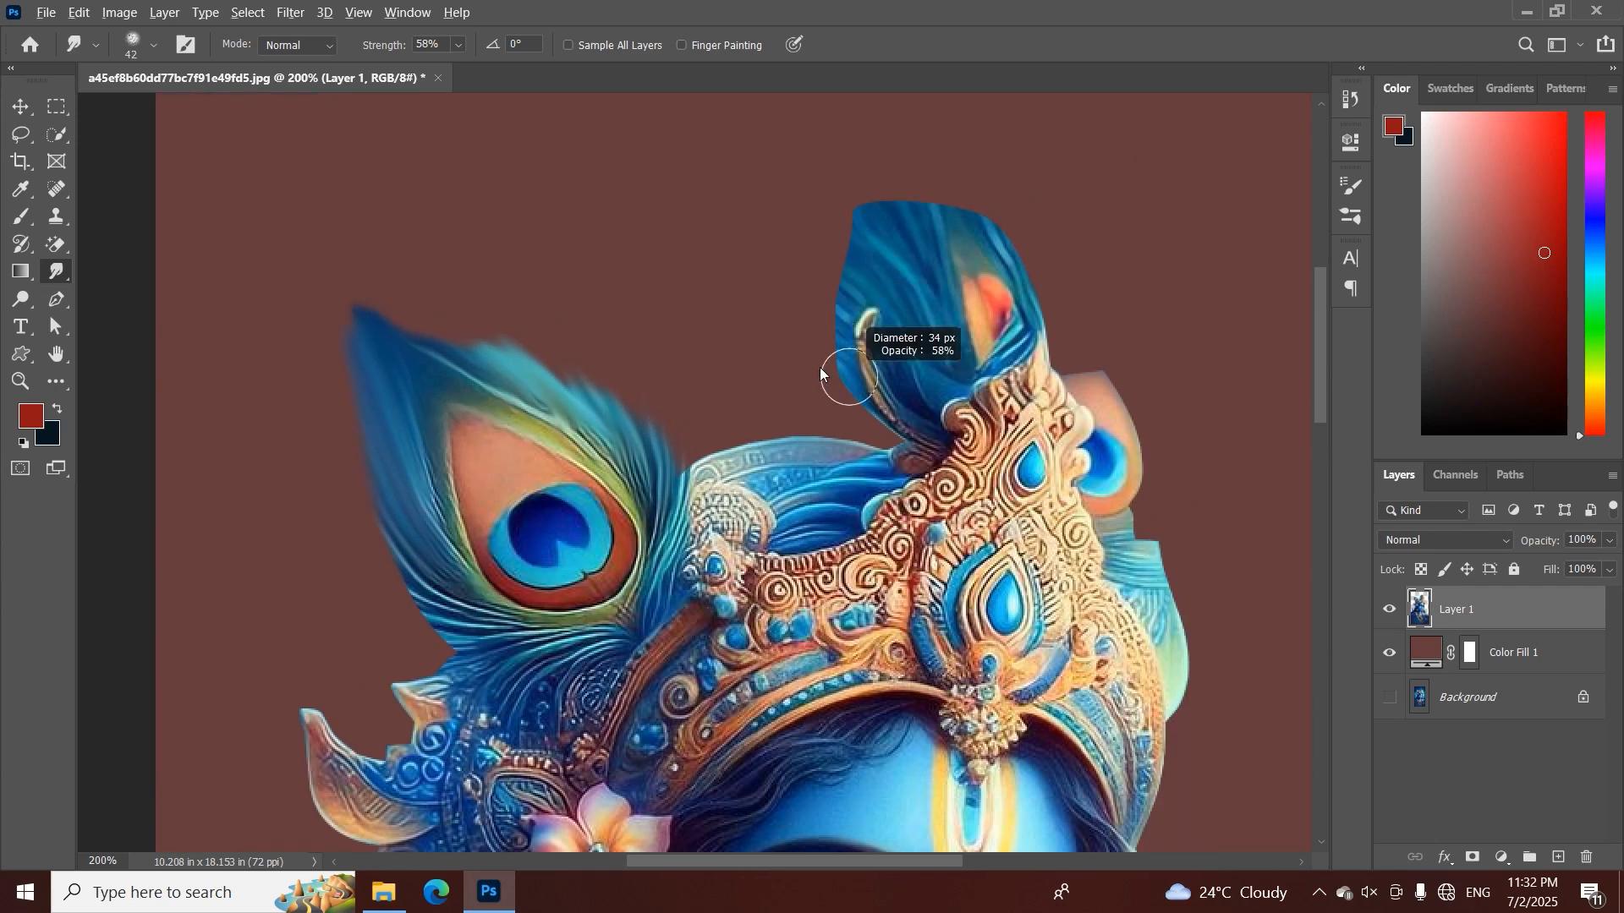
drag(848, 303, 851, 308)
mouse_move(849, 216)
mouse_down()
mouse_move(796, 362)
mouse_move(804, 331)
mouse_up()
drag(858, 381, 814, 299)
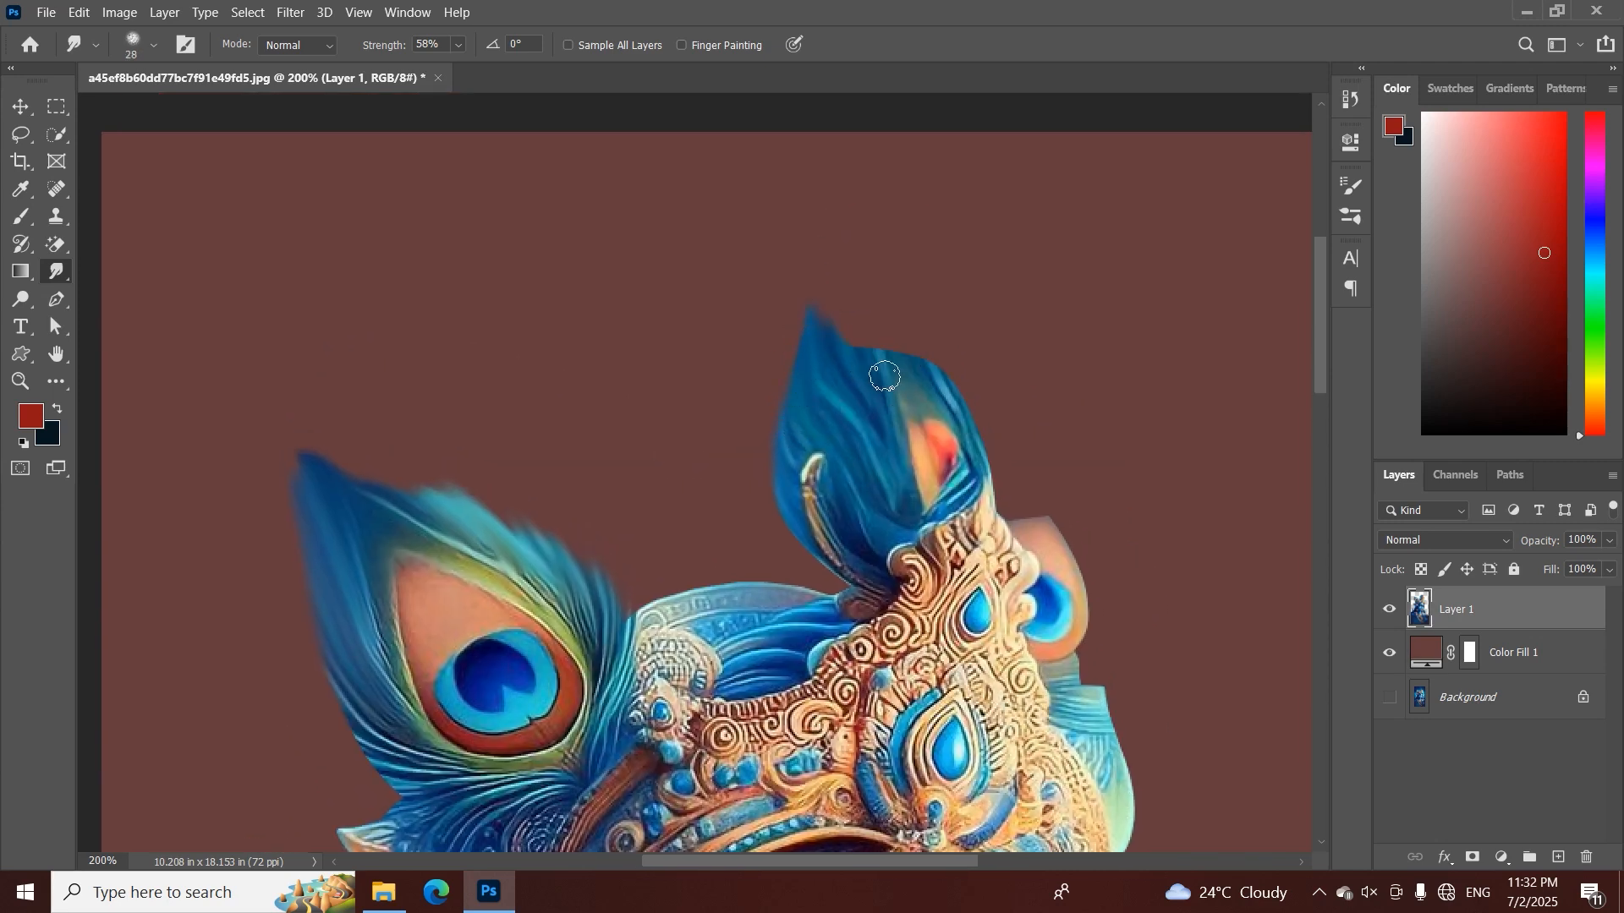
mouse_move(927, 394)
mouse_down()
mouse_move(987, 465)
mouse_move(948, 348)
mouse_move(942, 394)
mouse_move(881, 308)
mouse_move(903, 374)
mouse_move(841, 303)
mouse_move(871, 354)
mouse_move(831, 321)
mouse_up()
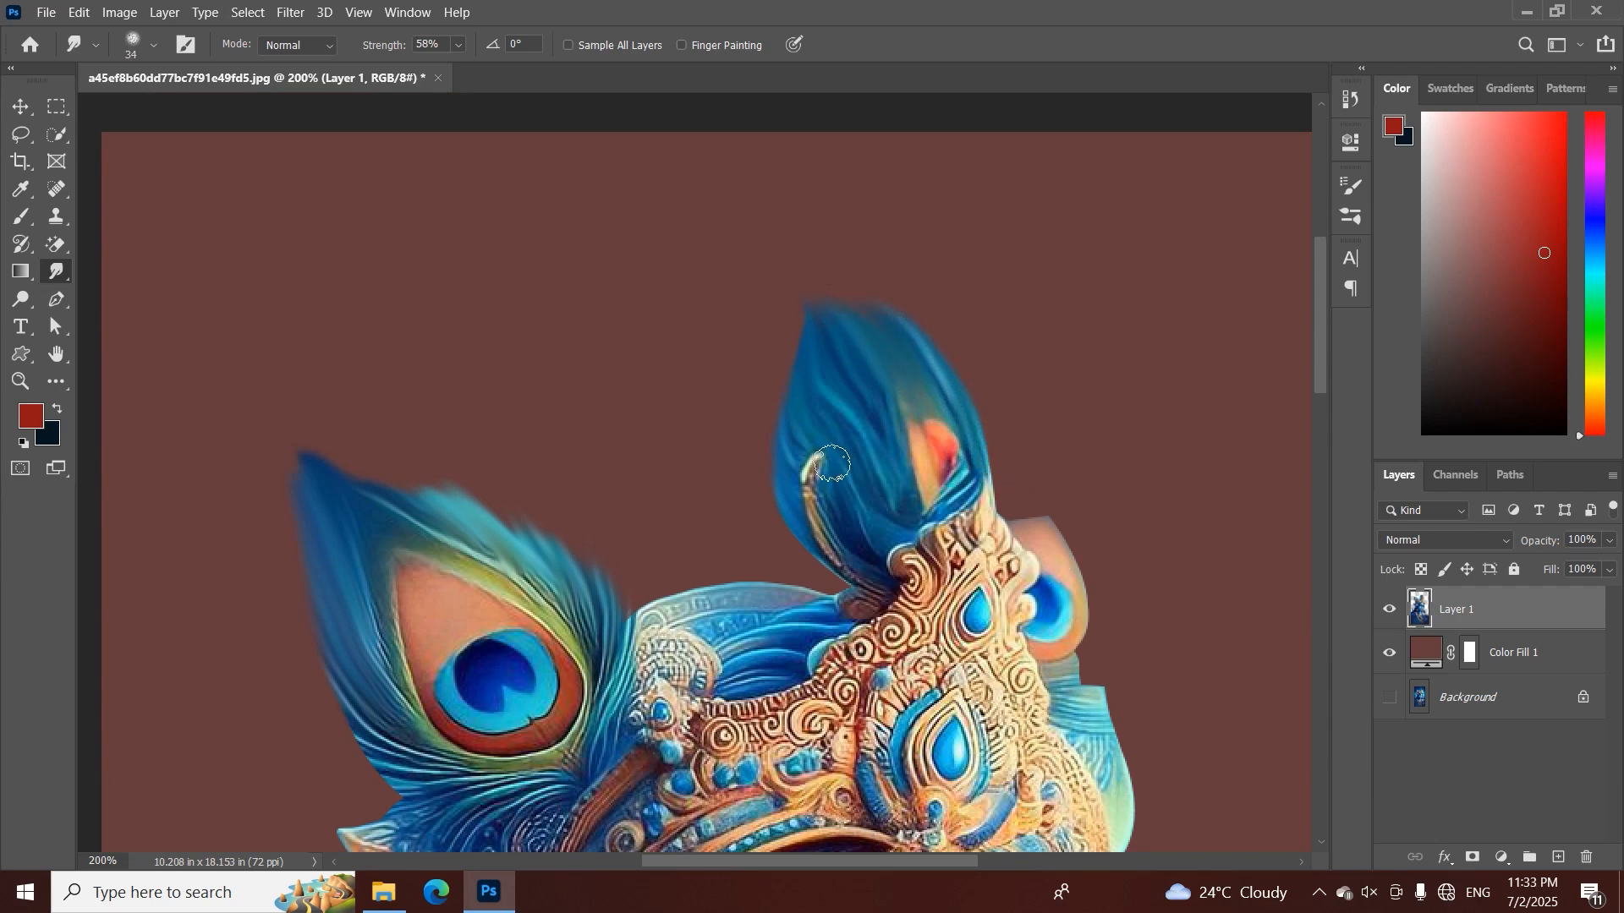
Load Layer 1's outline as a selection and feather it by 1 pixel
key(z)
mouse_move(761, 508)
mouse_down()
mouse_move(677, 541)
mouse_move(783, 564)
mouse_move(677, 541)
mouse_move(719, 513)
mouse_move(674, 442)
mouse_up()
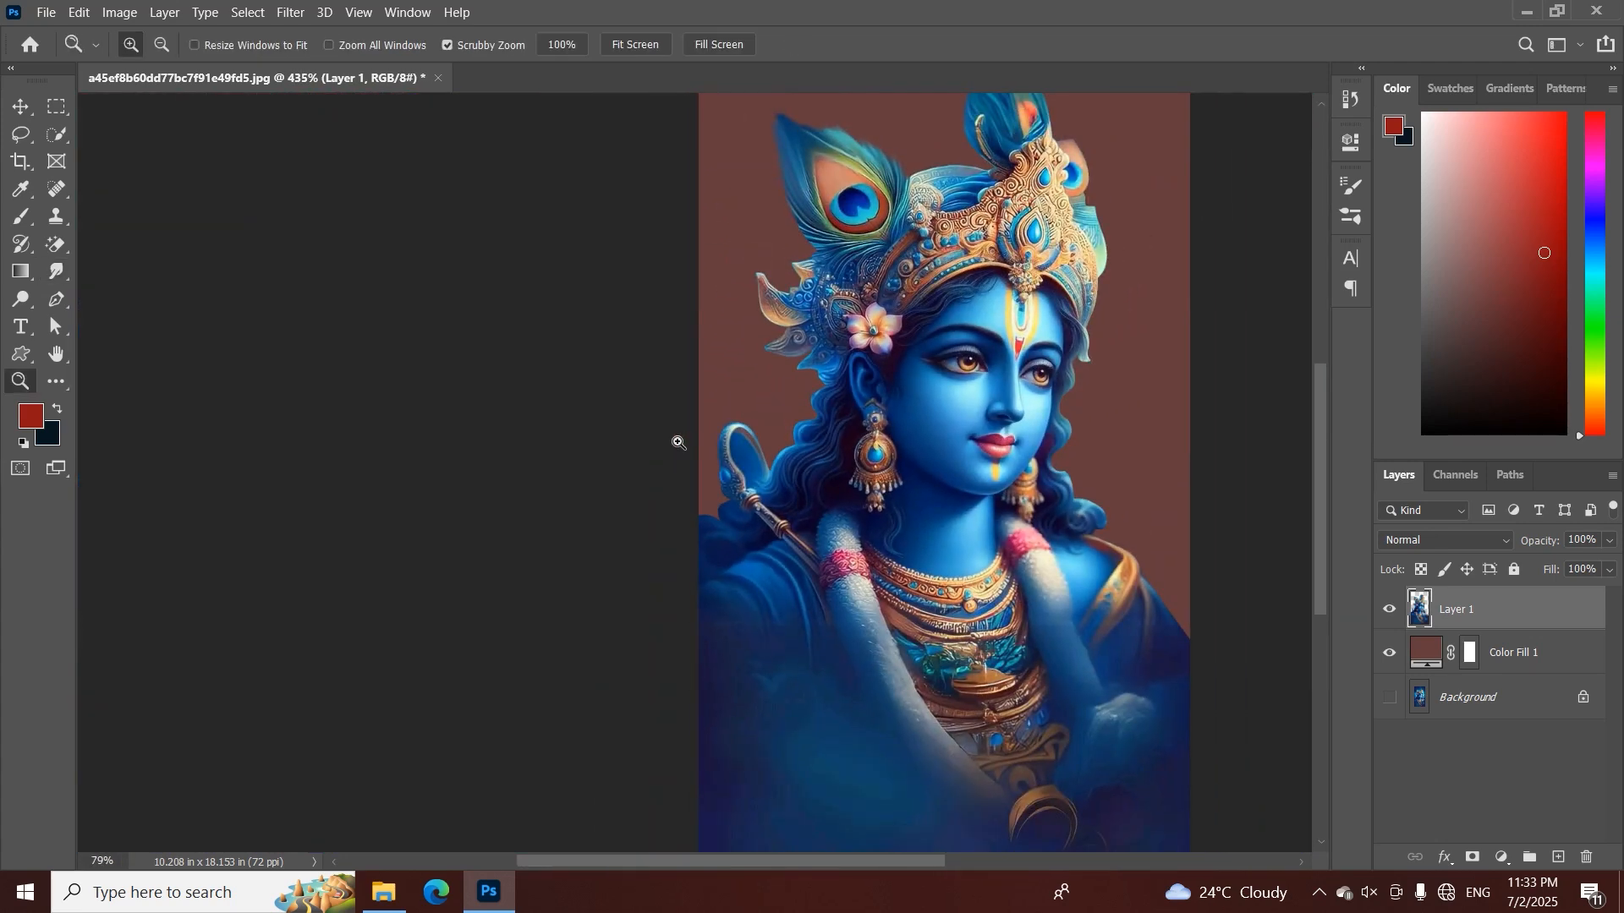
ctrl+click(1425, 604)
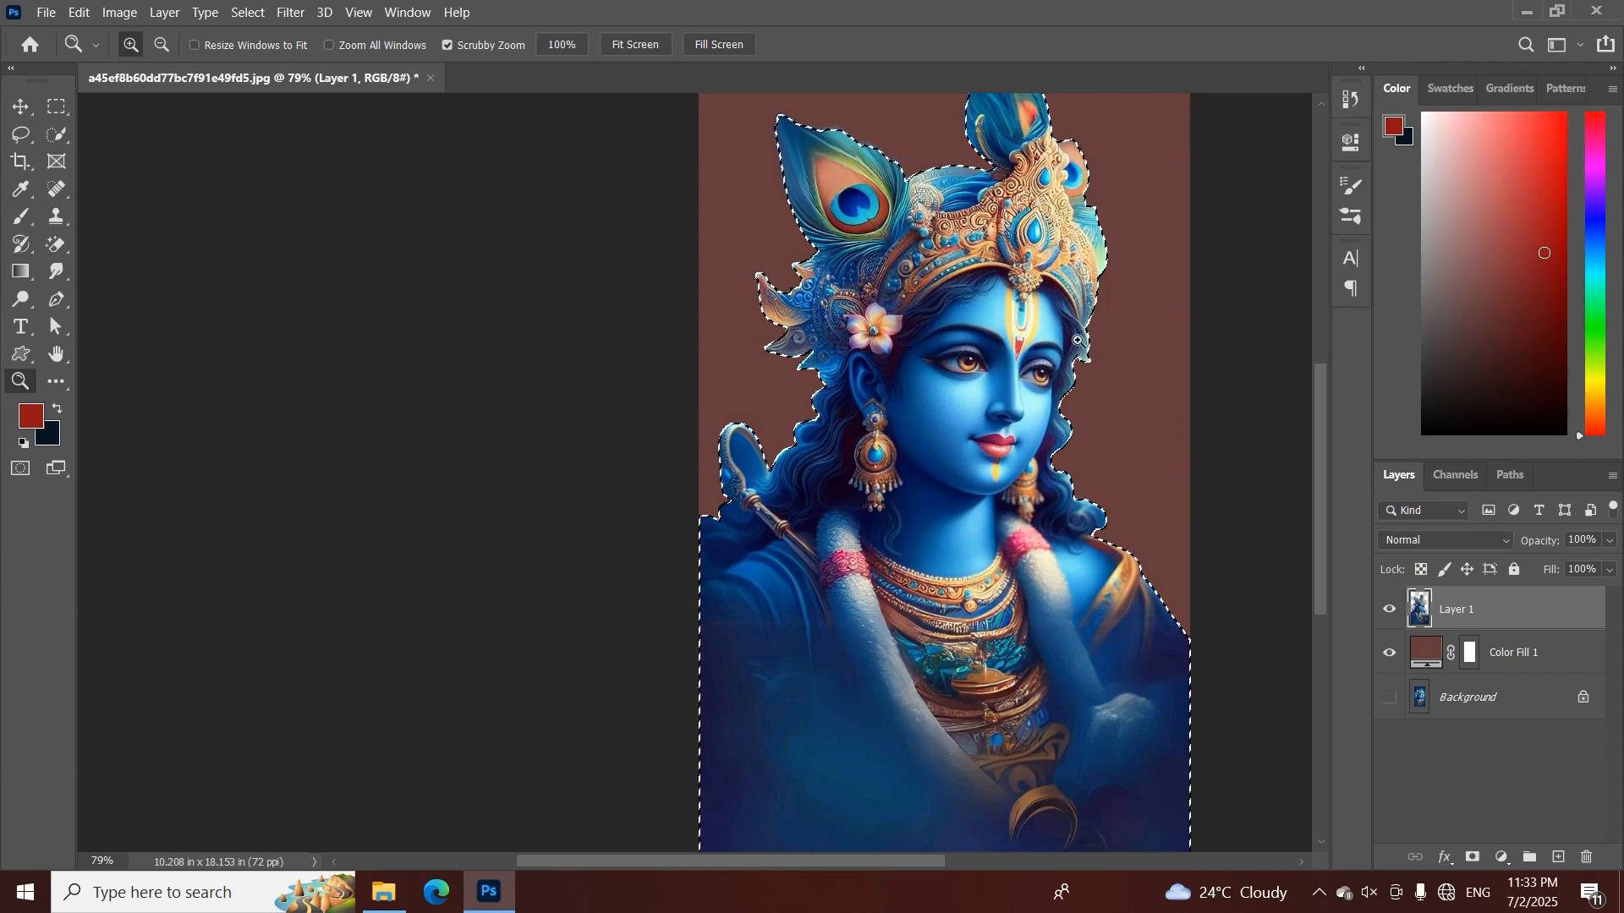
click(249, 12)
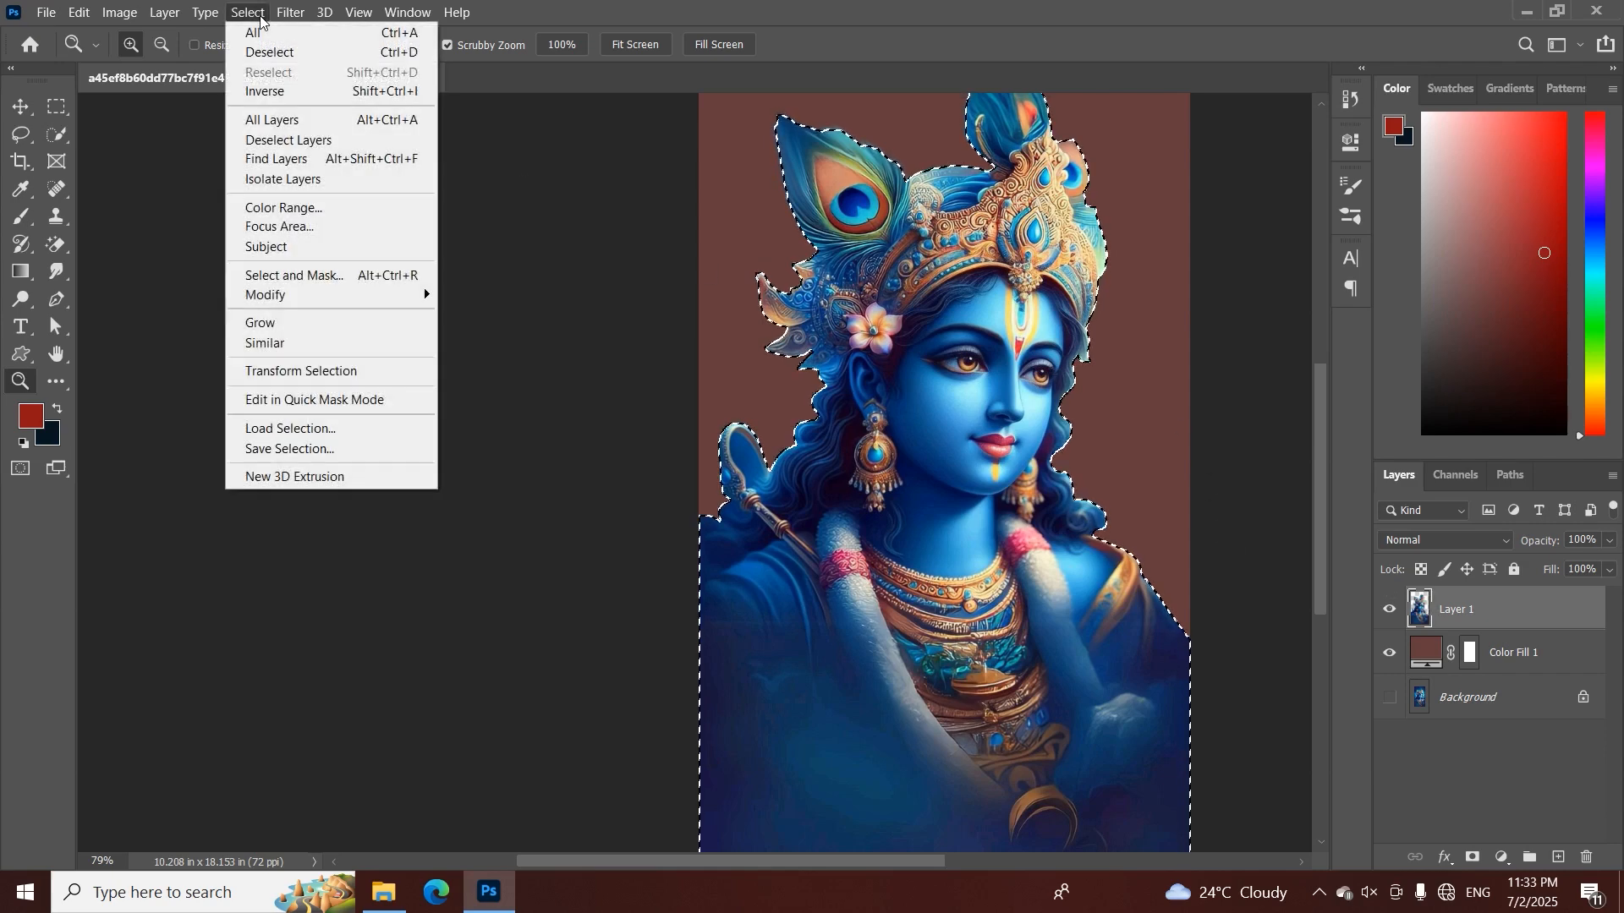
mouse_move(316, 296)
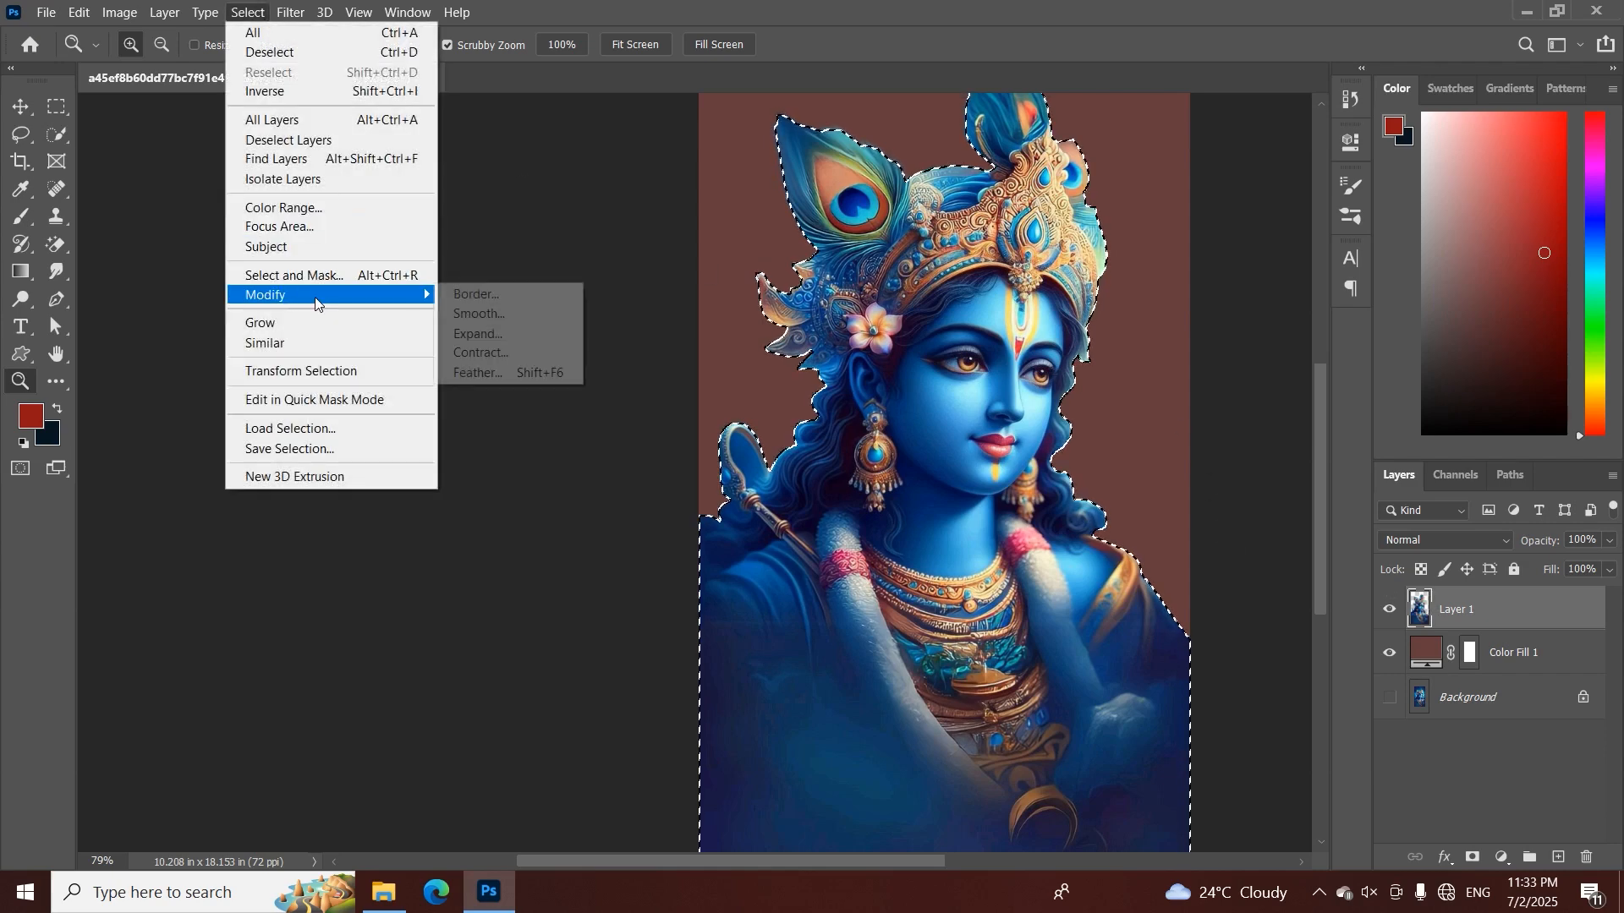
click(528, 371)
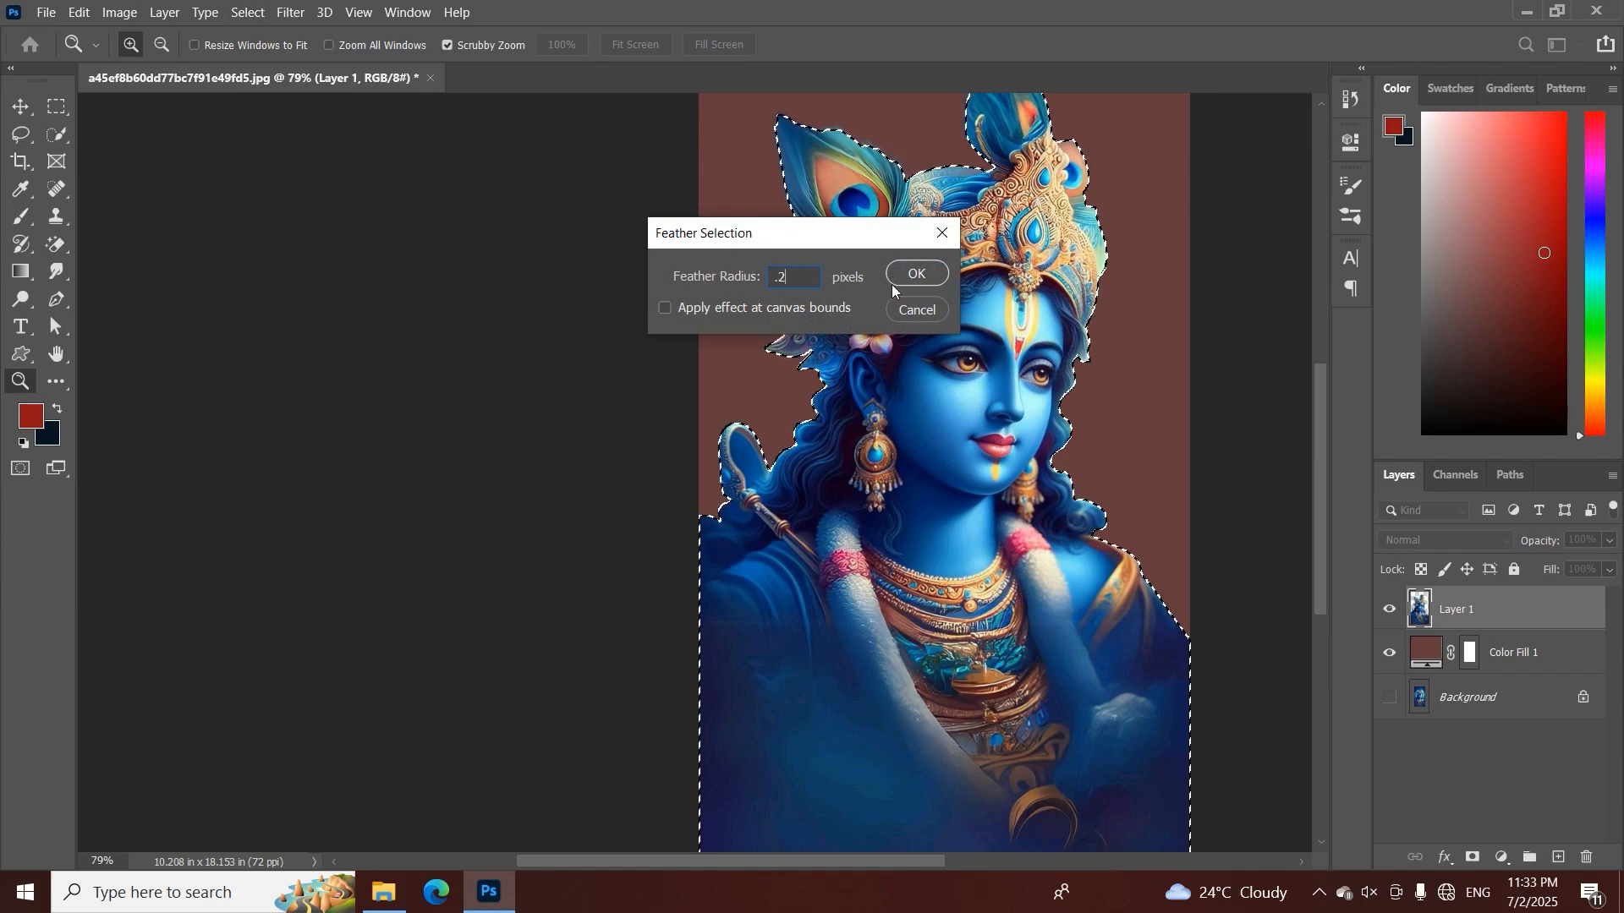
text(.5)
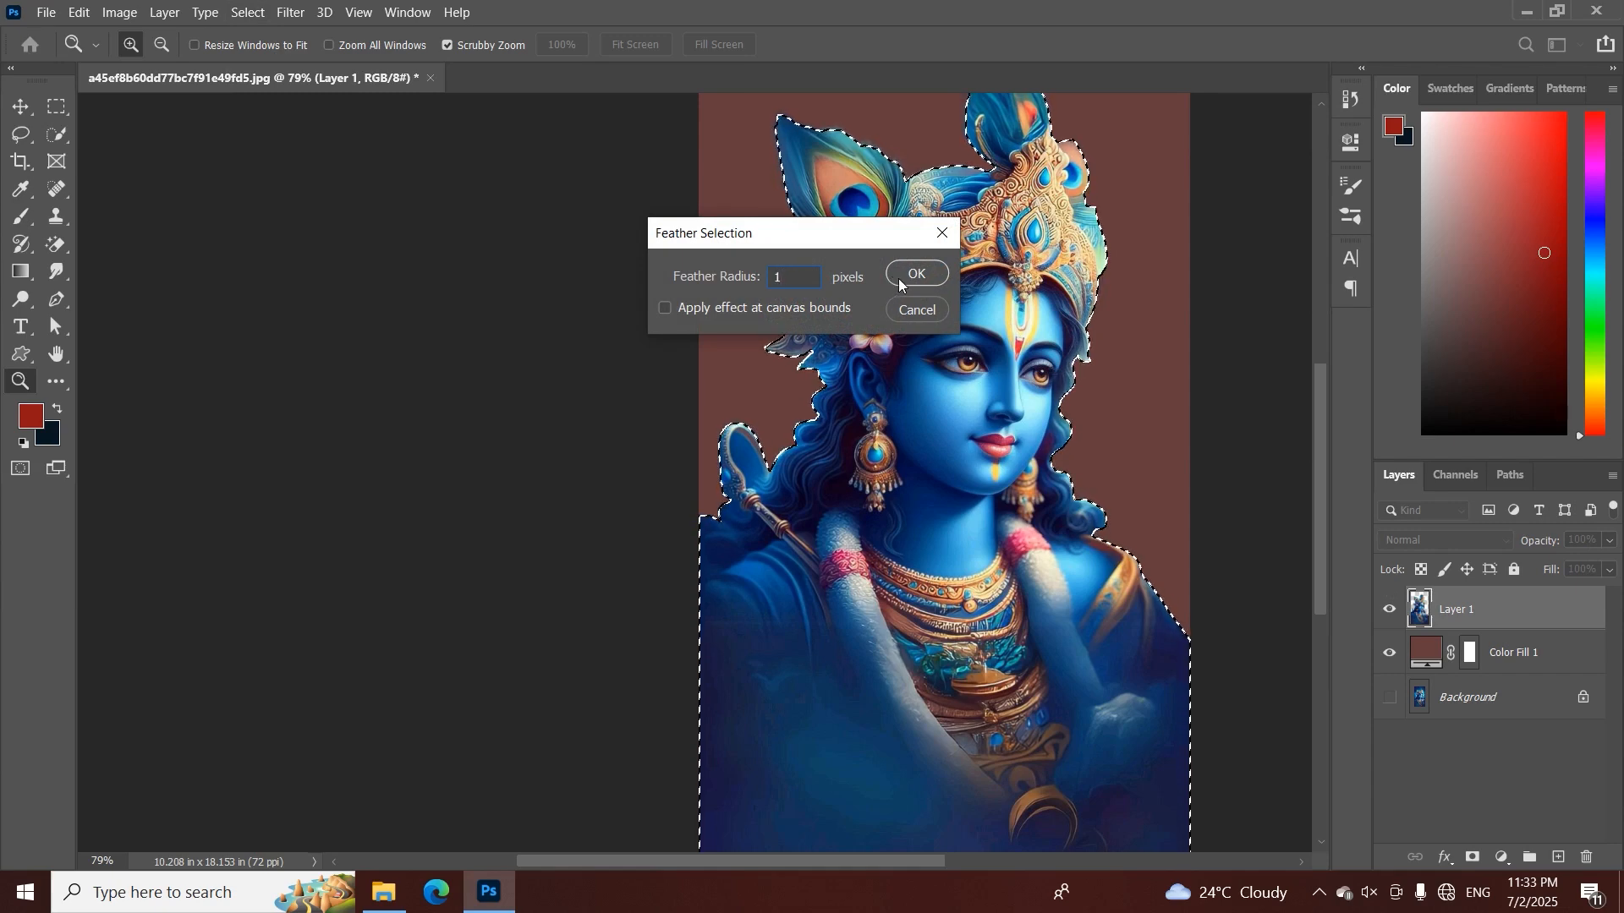
click(901, 275)
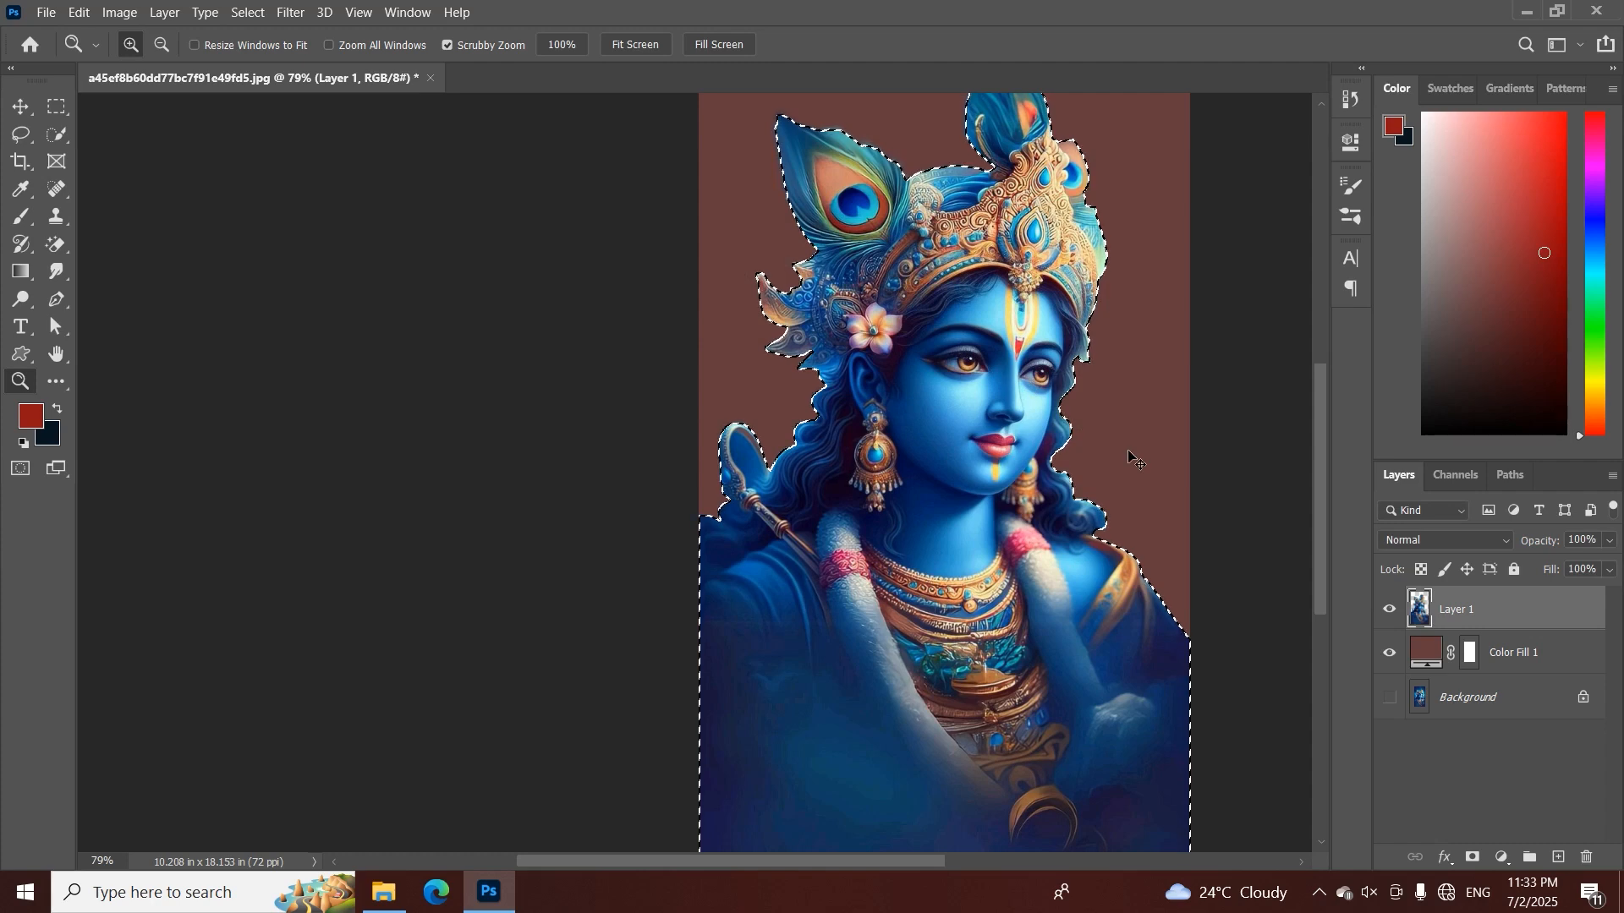
key(ctrl+d)
drag(815, 378, 759, 535)
key(ctrl+shift+d)
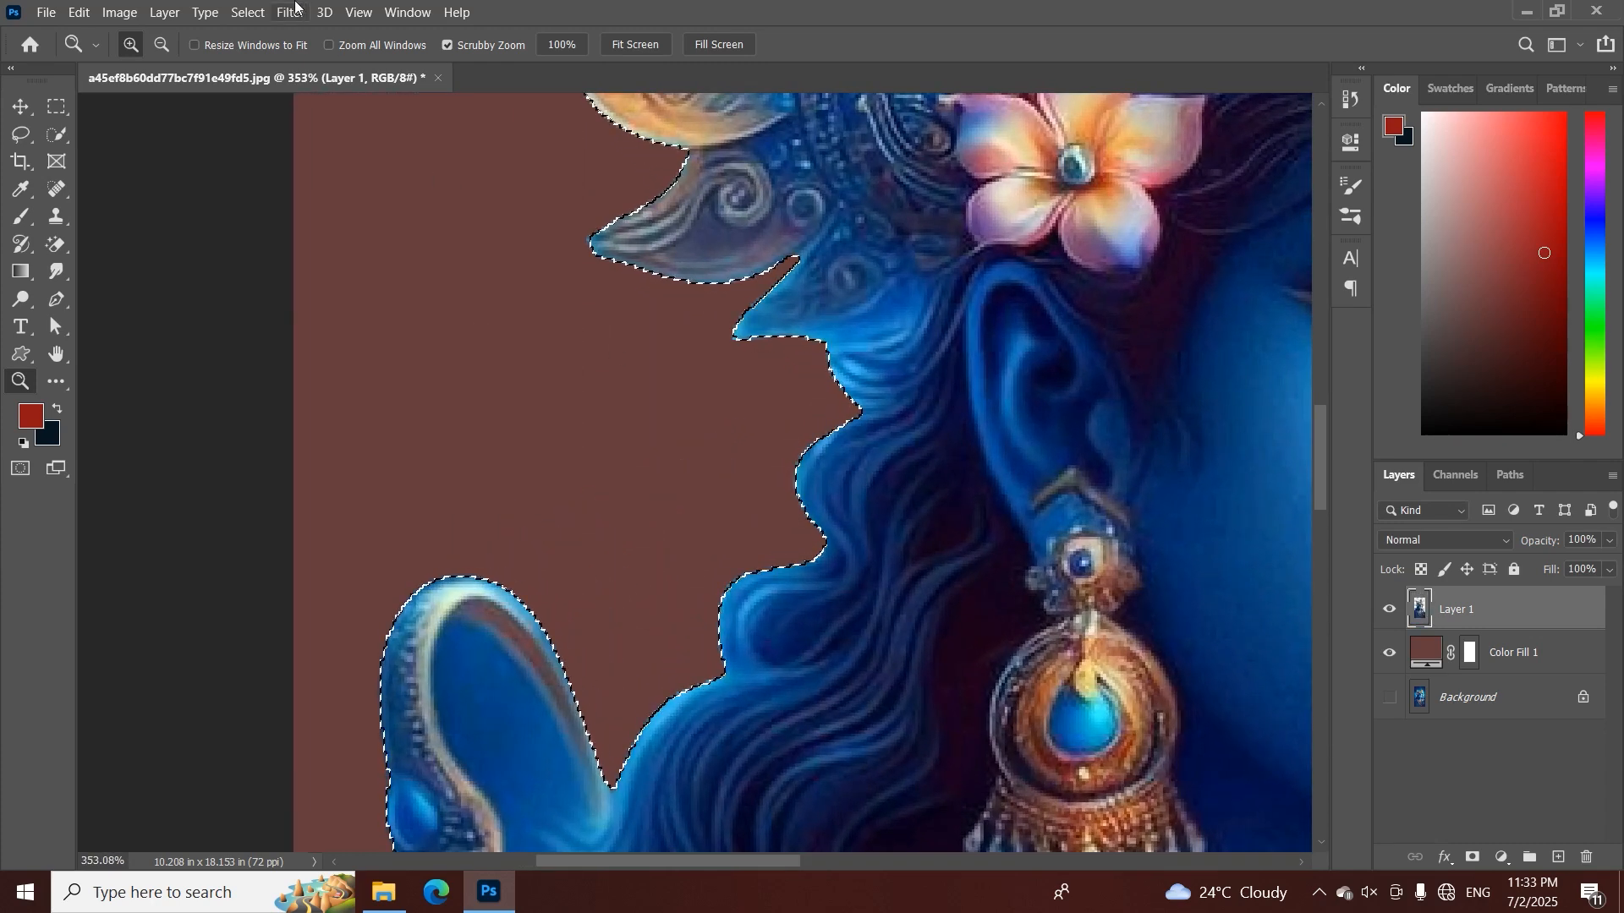
click(248, 12)
mouse_move(293, 296)
click(465, 355)
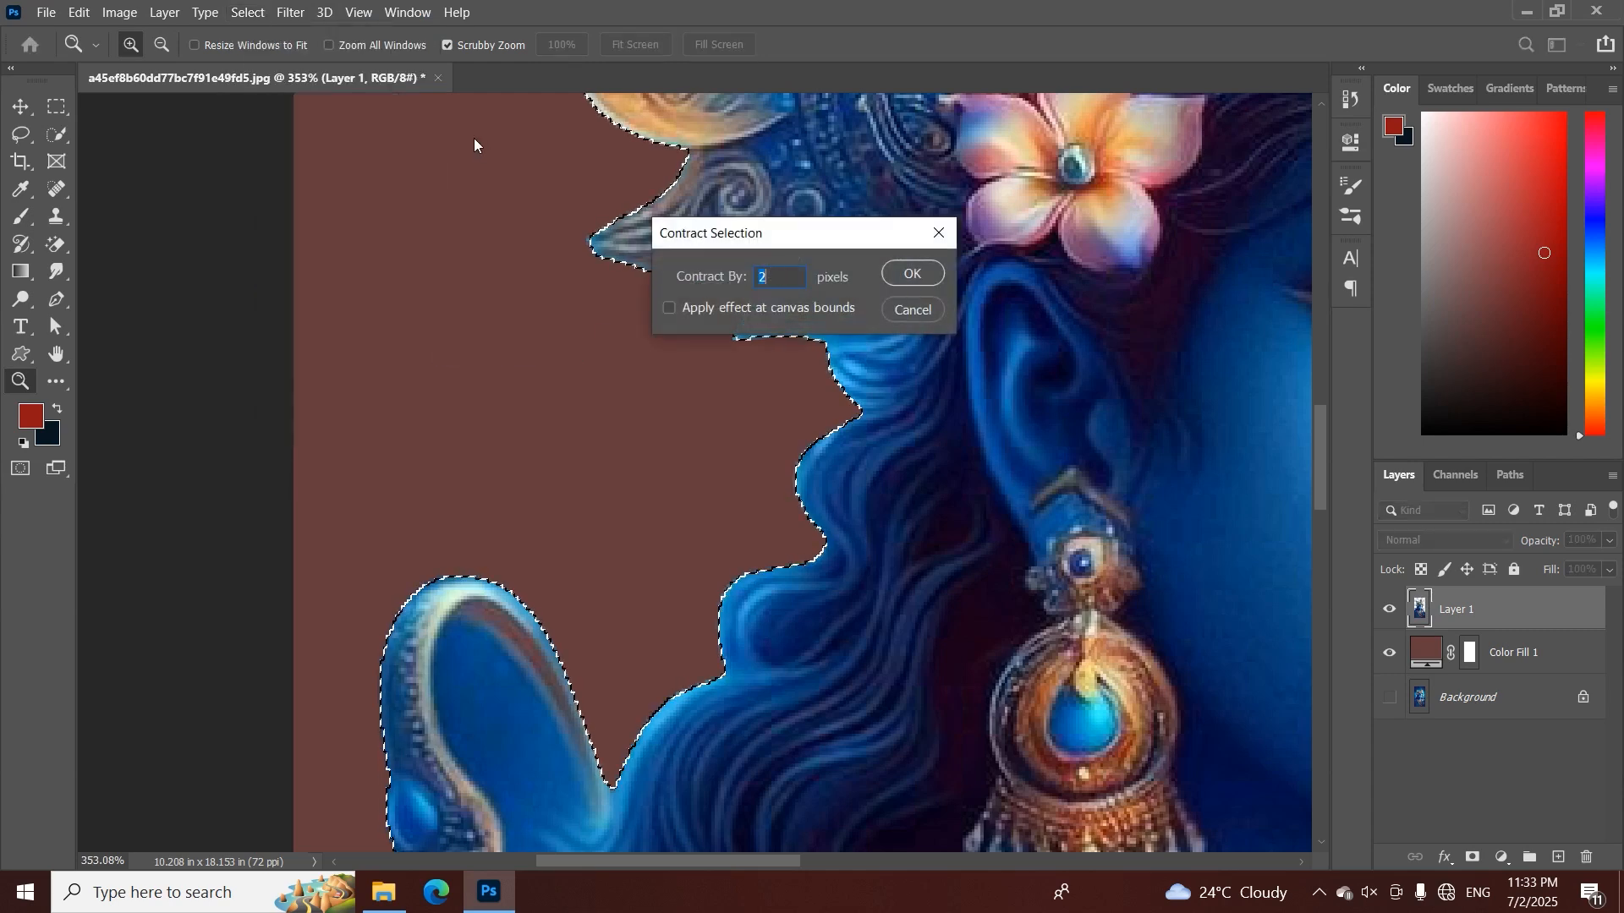
click(922, 308)
Feather the figure selection by 2 pixels and add a layer mask to Layer 1 from it
click(248, 11)
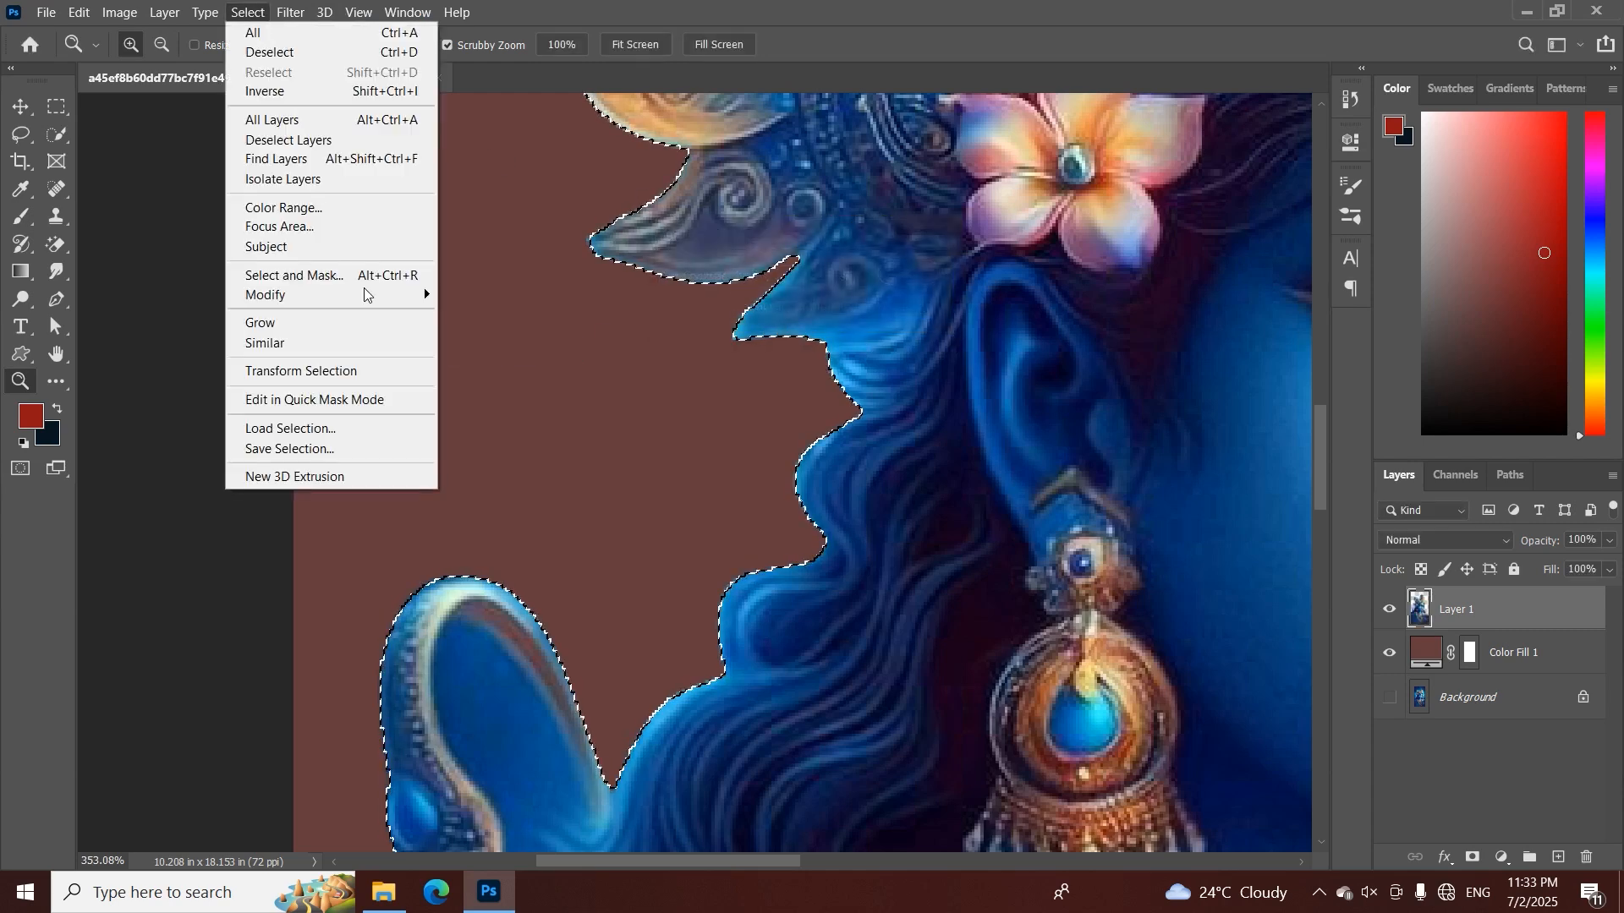
mouse_move(330, 294)
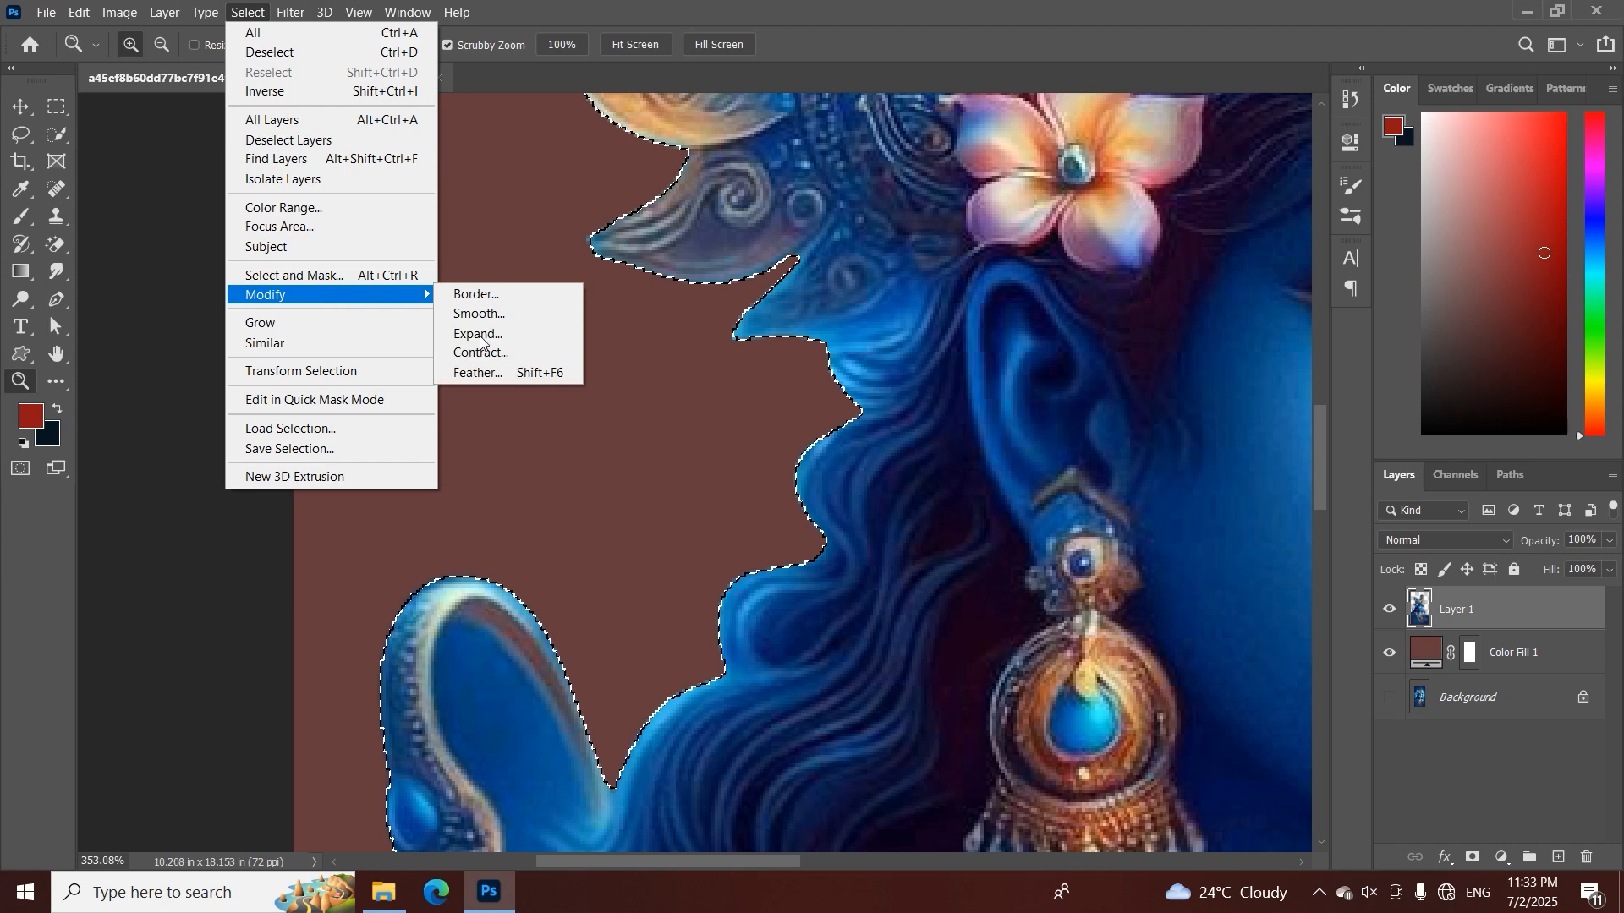
click(474, 369)
text(2)
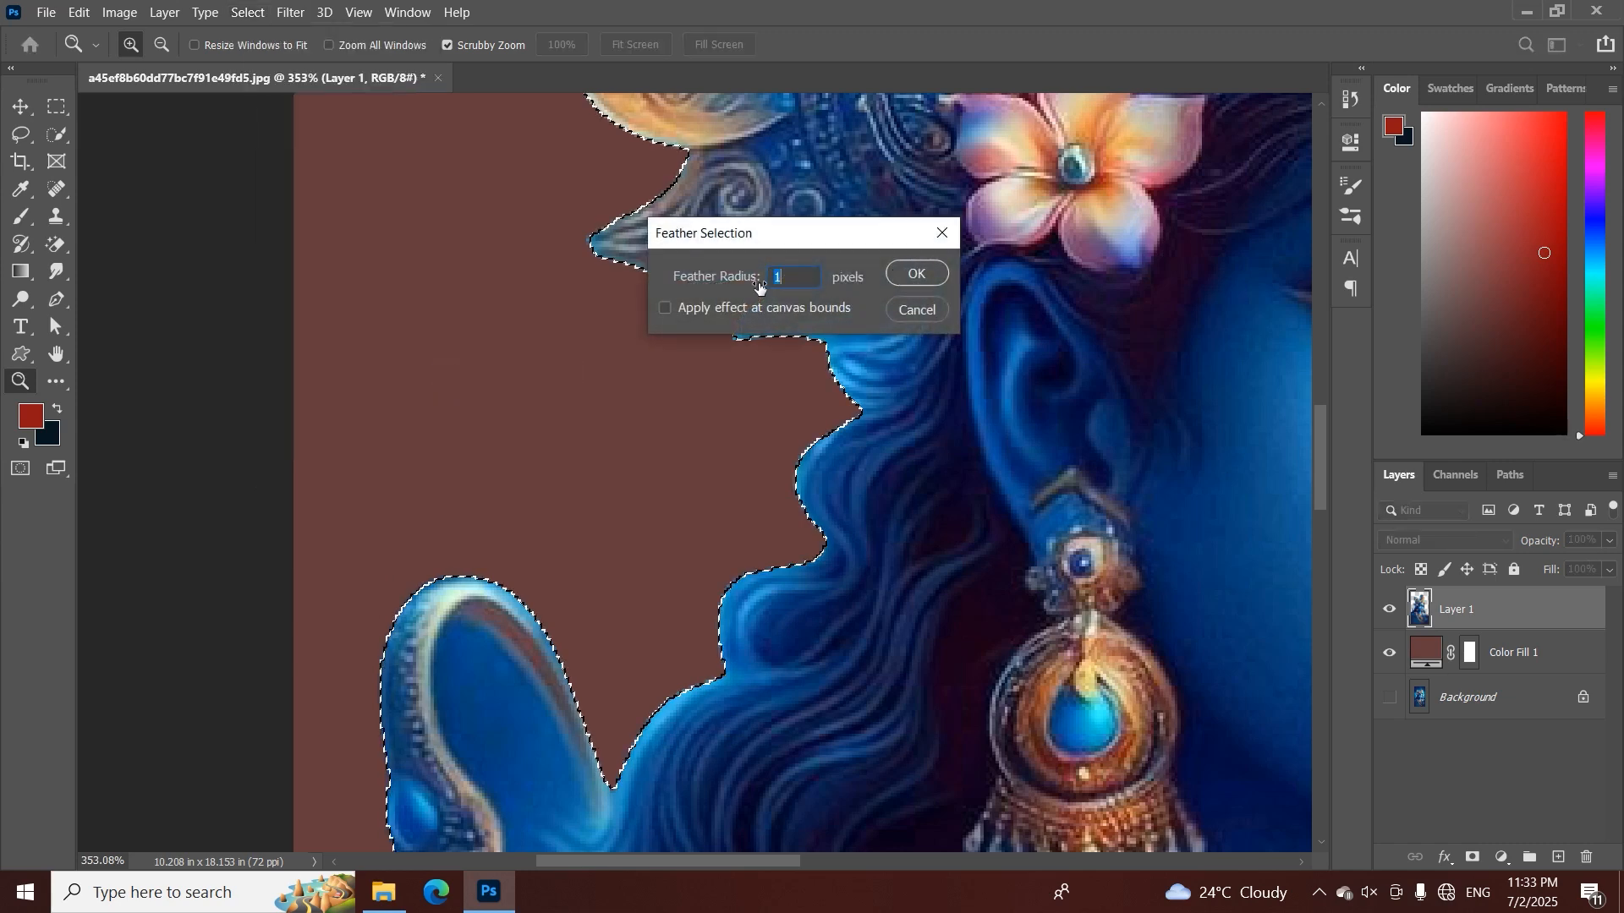
click(920, 274)
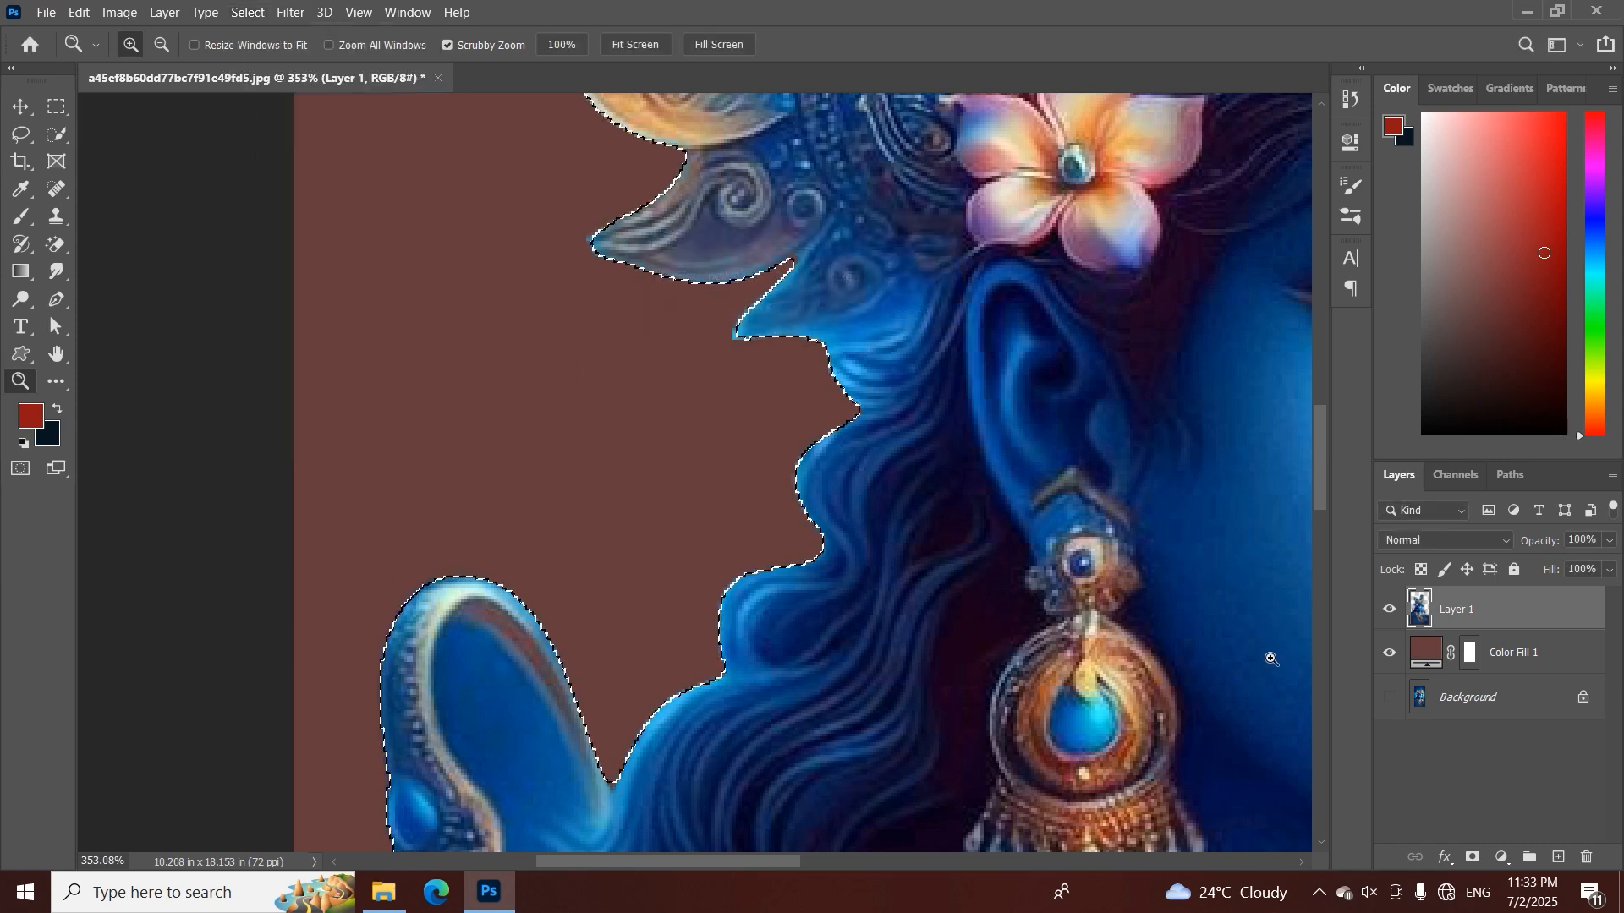
click(1471, 857)
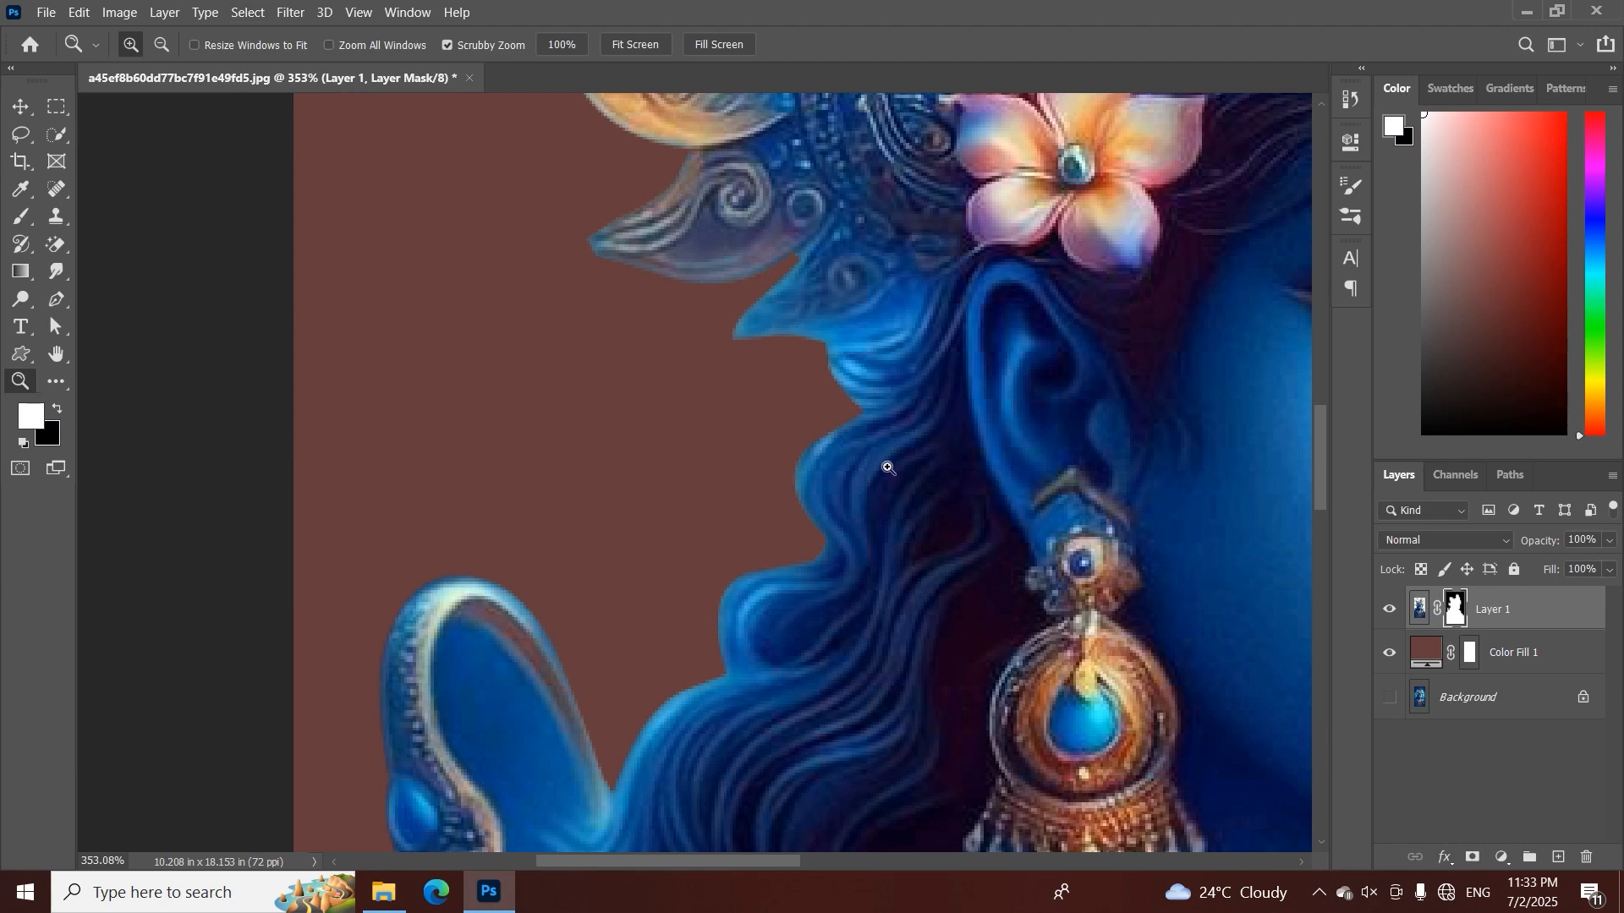
Undo and redo the new mask on Layer 1 to compare the cutout's edges
drag(887, 467, 859, 460)
key(ctrl+z)
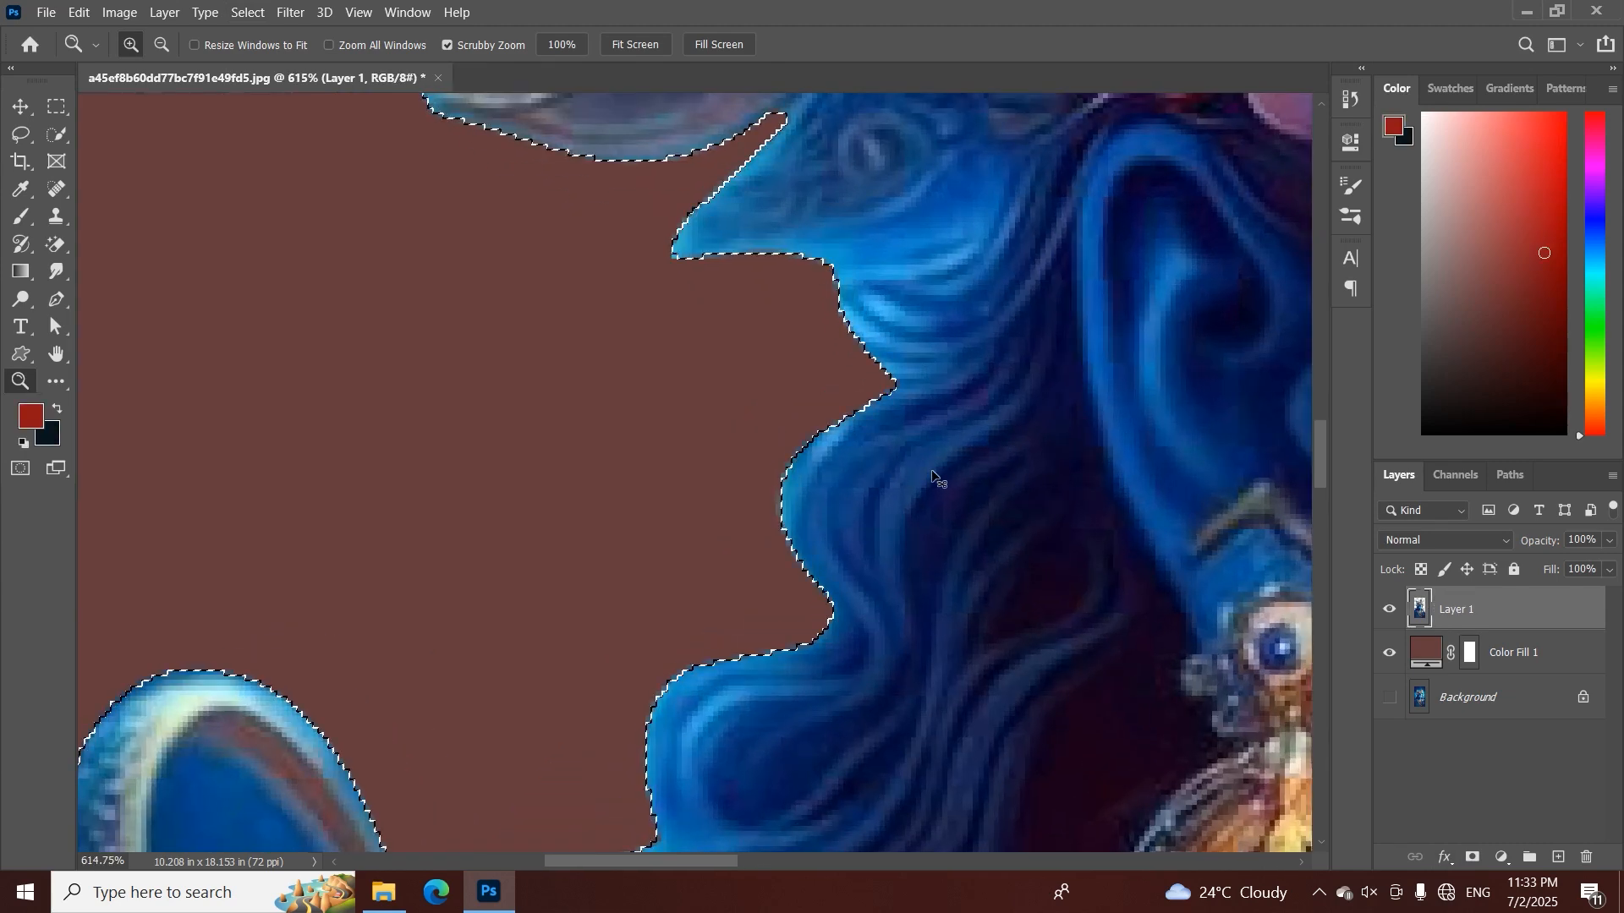
key(ctrl+d)
drag(810, 470, 765, 478)
key(ctrl+shift+z)
key(ctrl+shift+z)
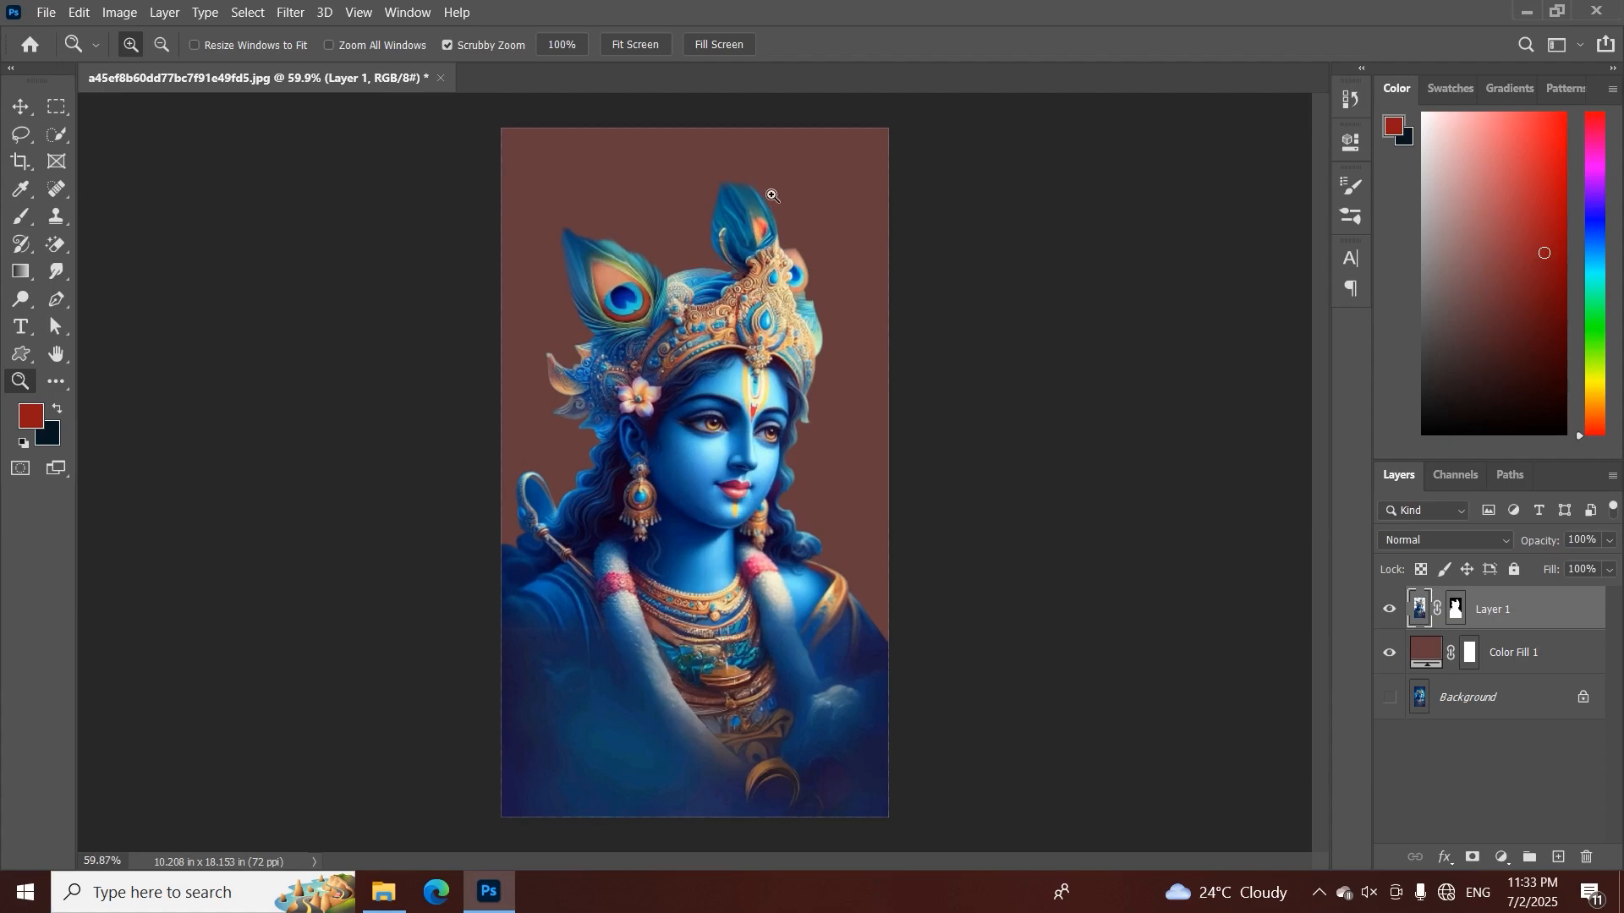
Check the cutout by toggling Color Fill 1's visibility, and delete Layer 1's layer mask
drag(763, 214, 792, 262)
drag(531, 512, 508, 562)
click(1389, 654)
click(1389, 653)
click(1390, 656)
right_click(1460, 620)
click(1455, 651)
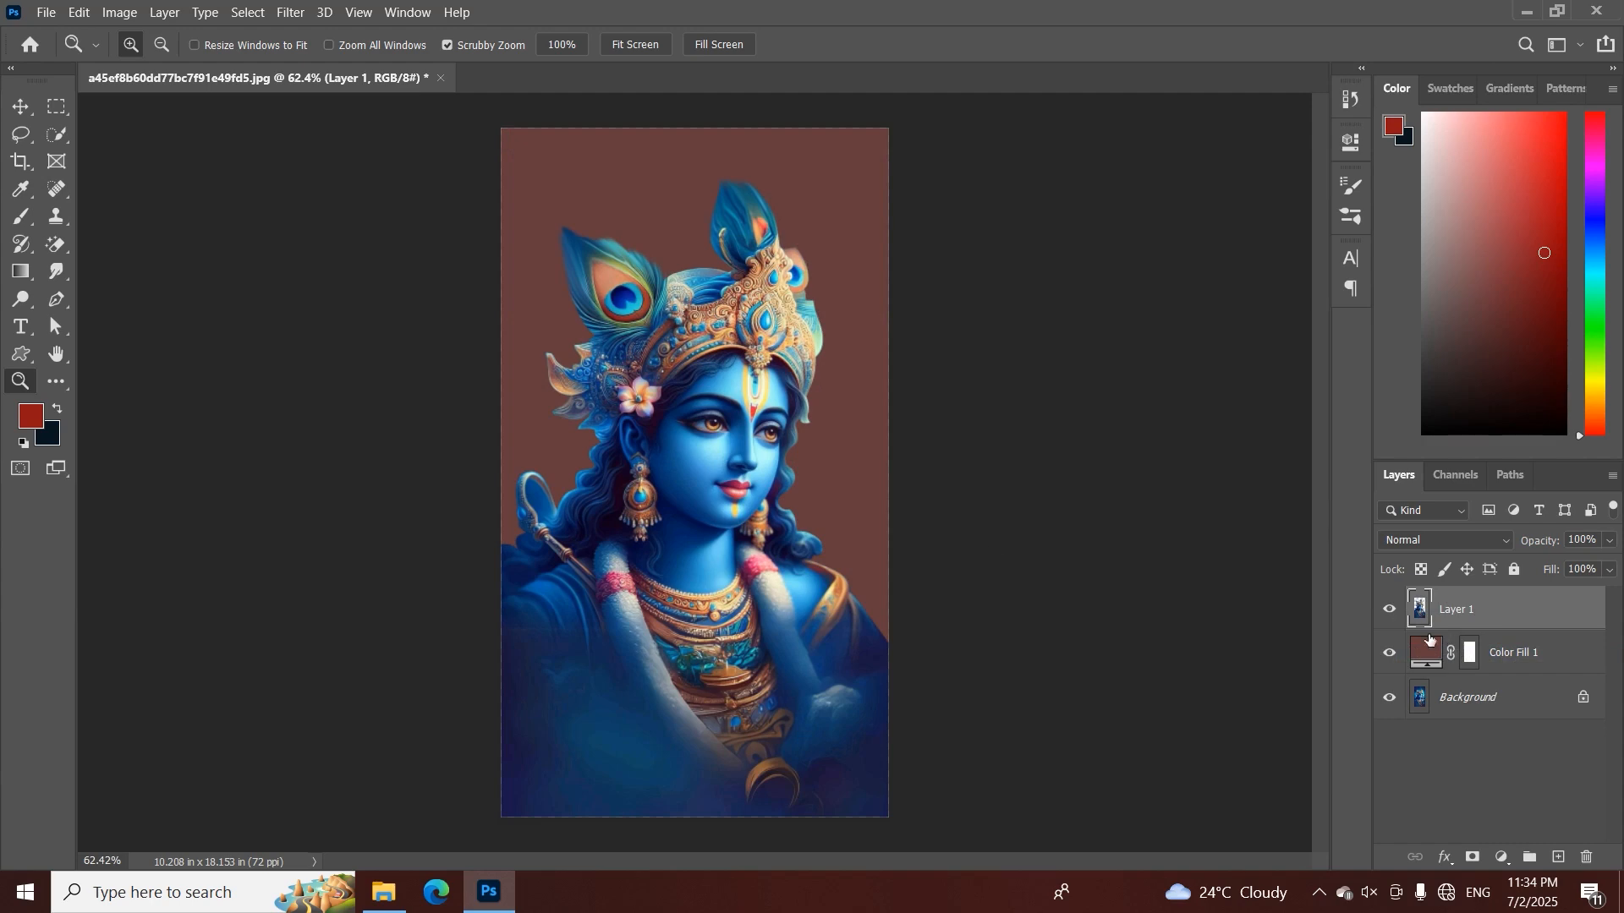
Smudge the edge of the hair curl beside the lips on Layer 1 at 58% strength
drag(836, 481, 917, 519)
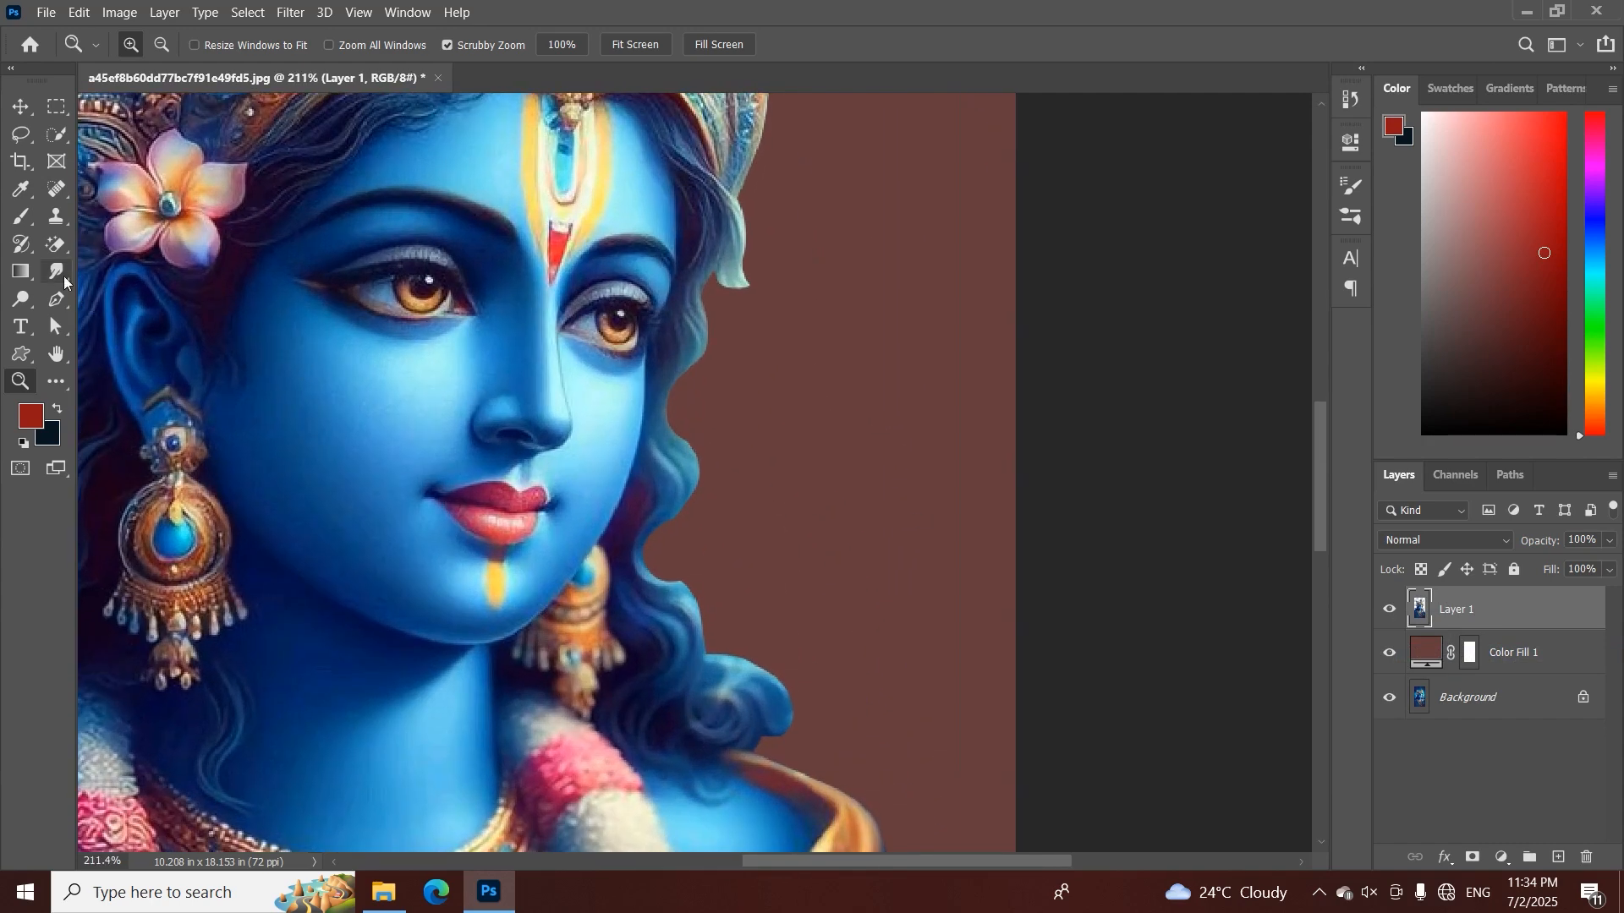
click(63, 279)
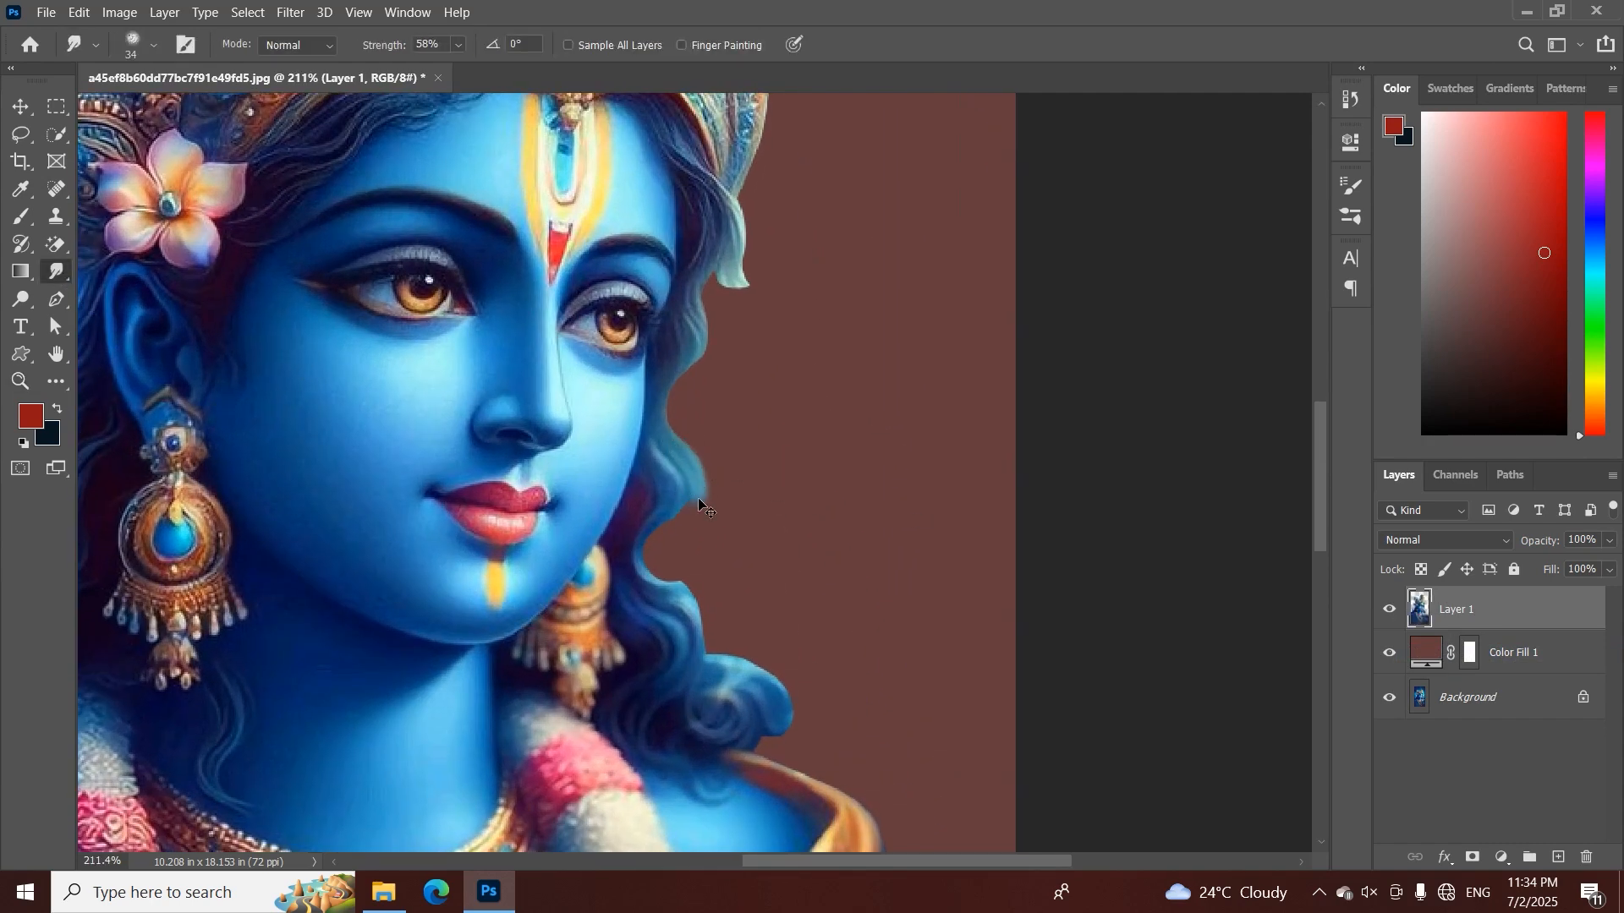
key(ctrl+z)
drag(699, 479, 693, 499)
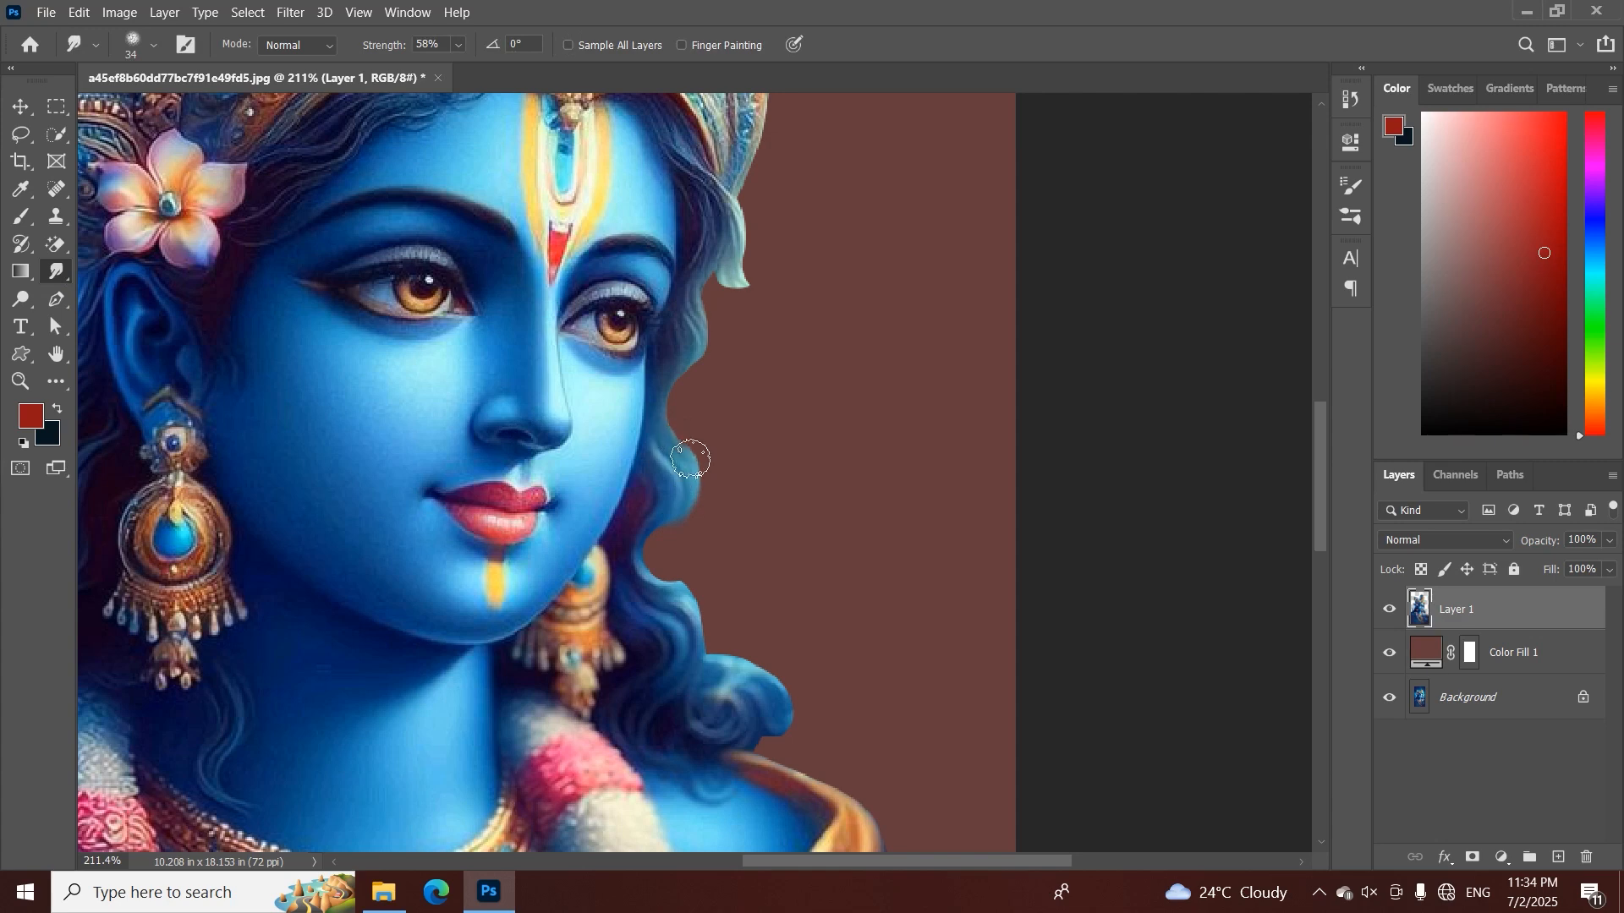
Display the tool variants available in the Pen tool group
mouse_move(768, 268)
mouse_down()
mouse_move(1006, 386)
mouse_move(1364, 337)
mouse_up()
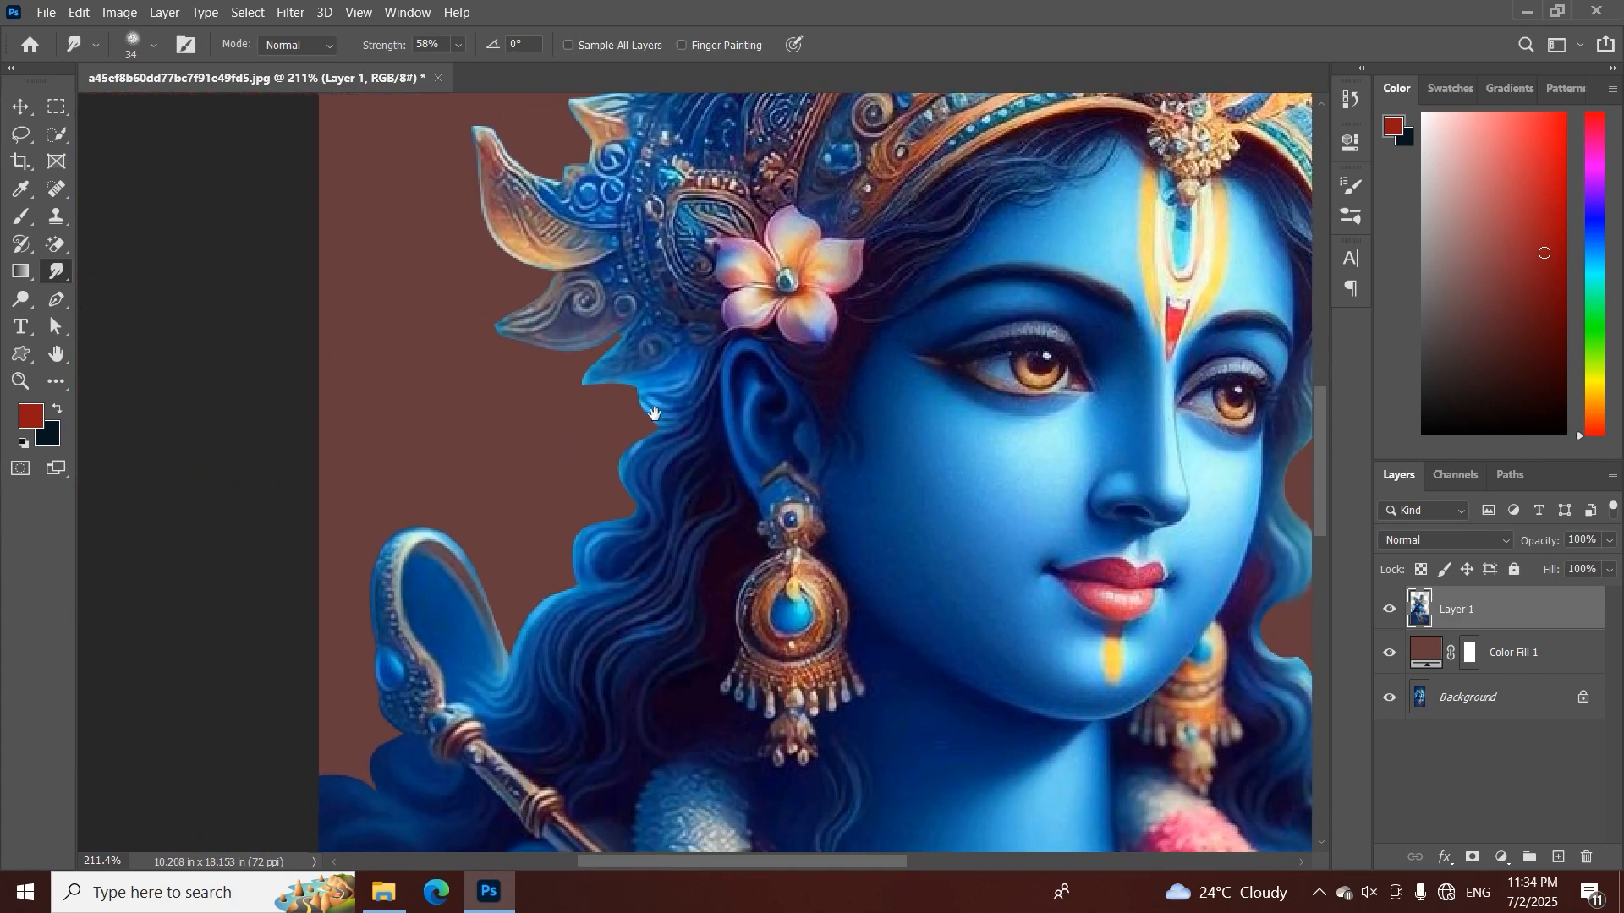
drag(653, 413, 798, 361)
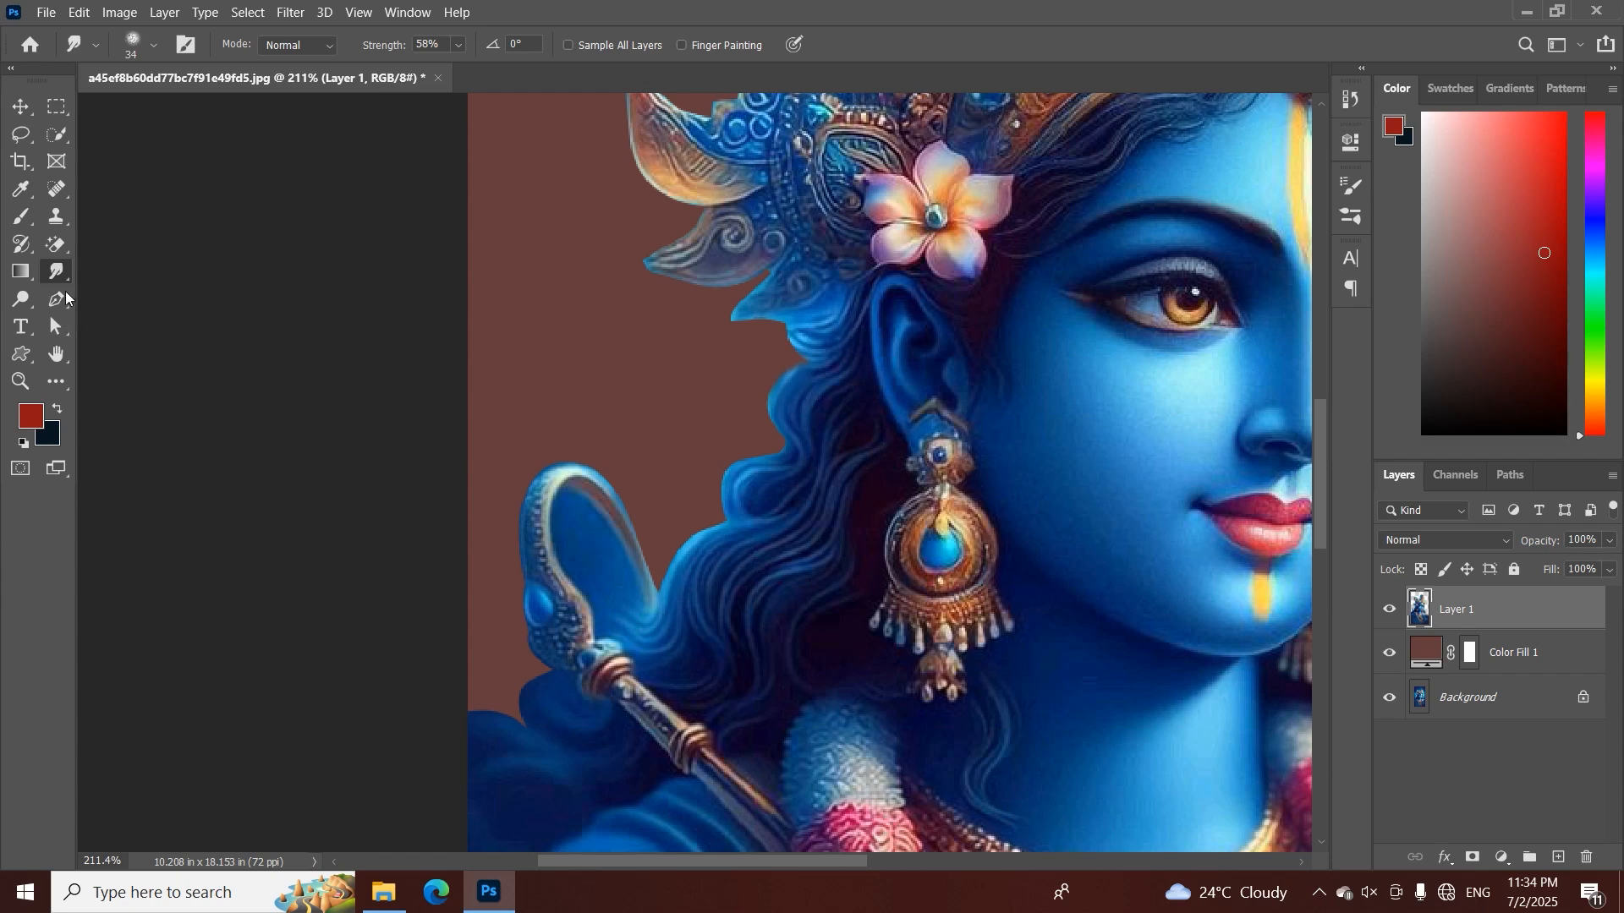
click(59, 301)
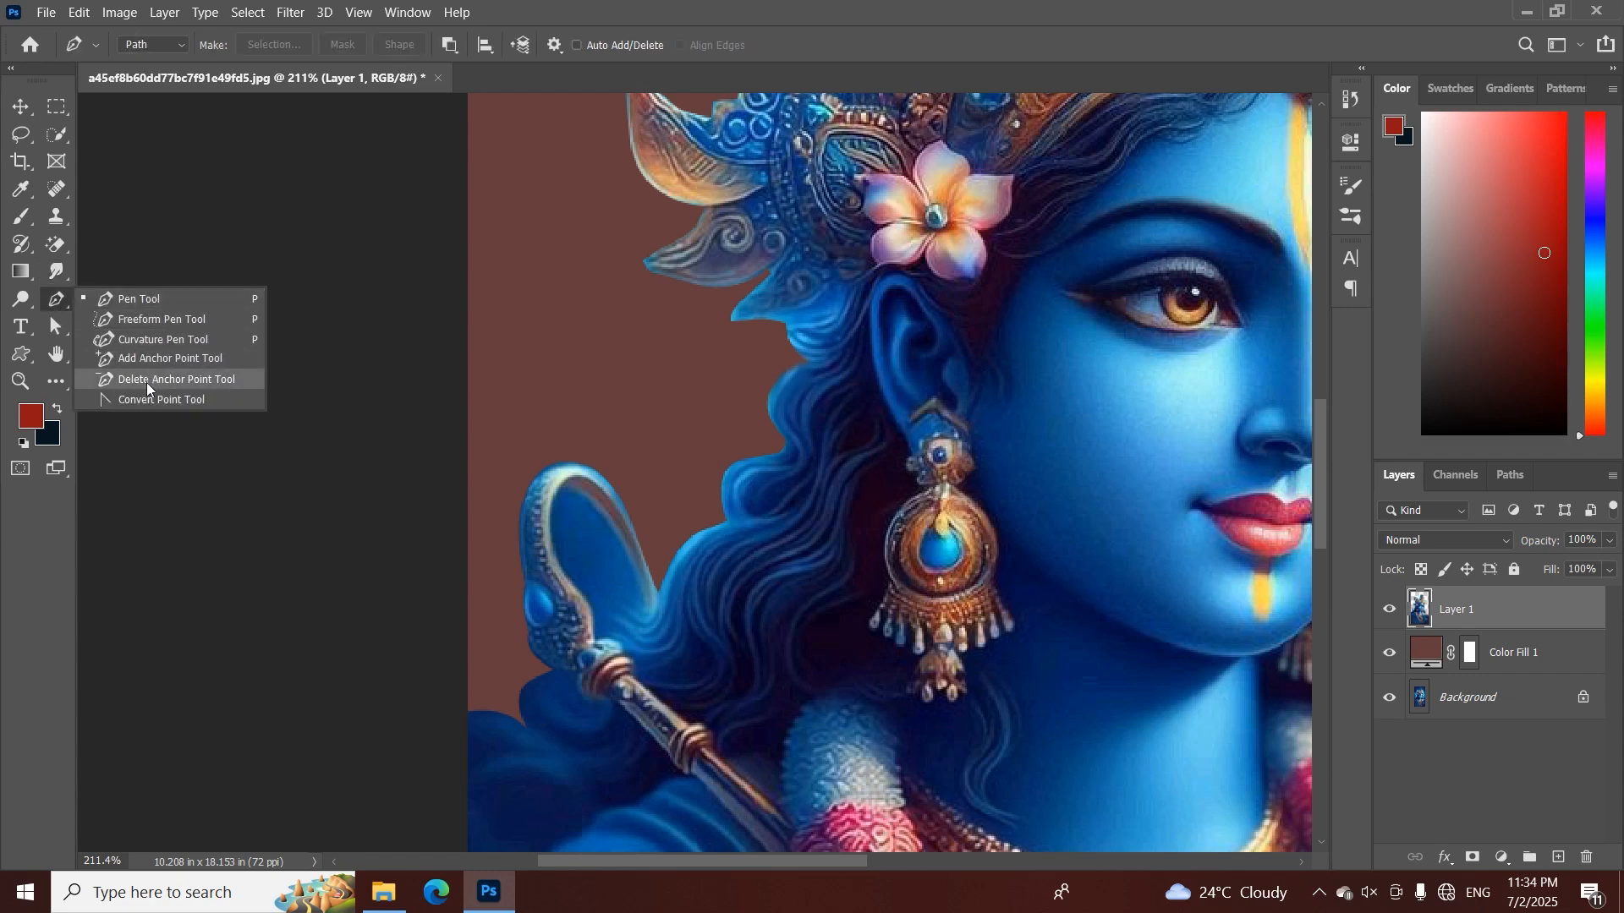
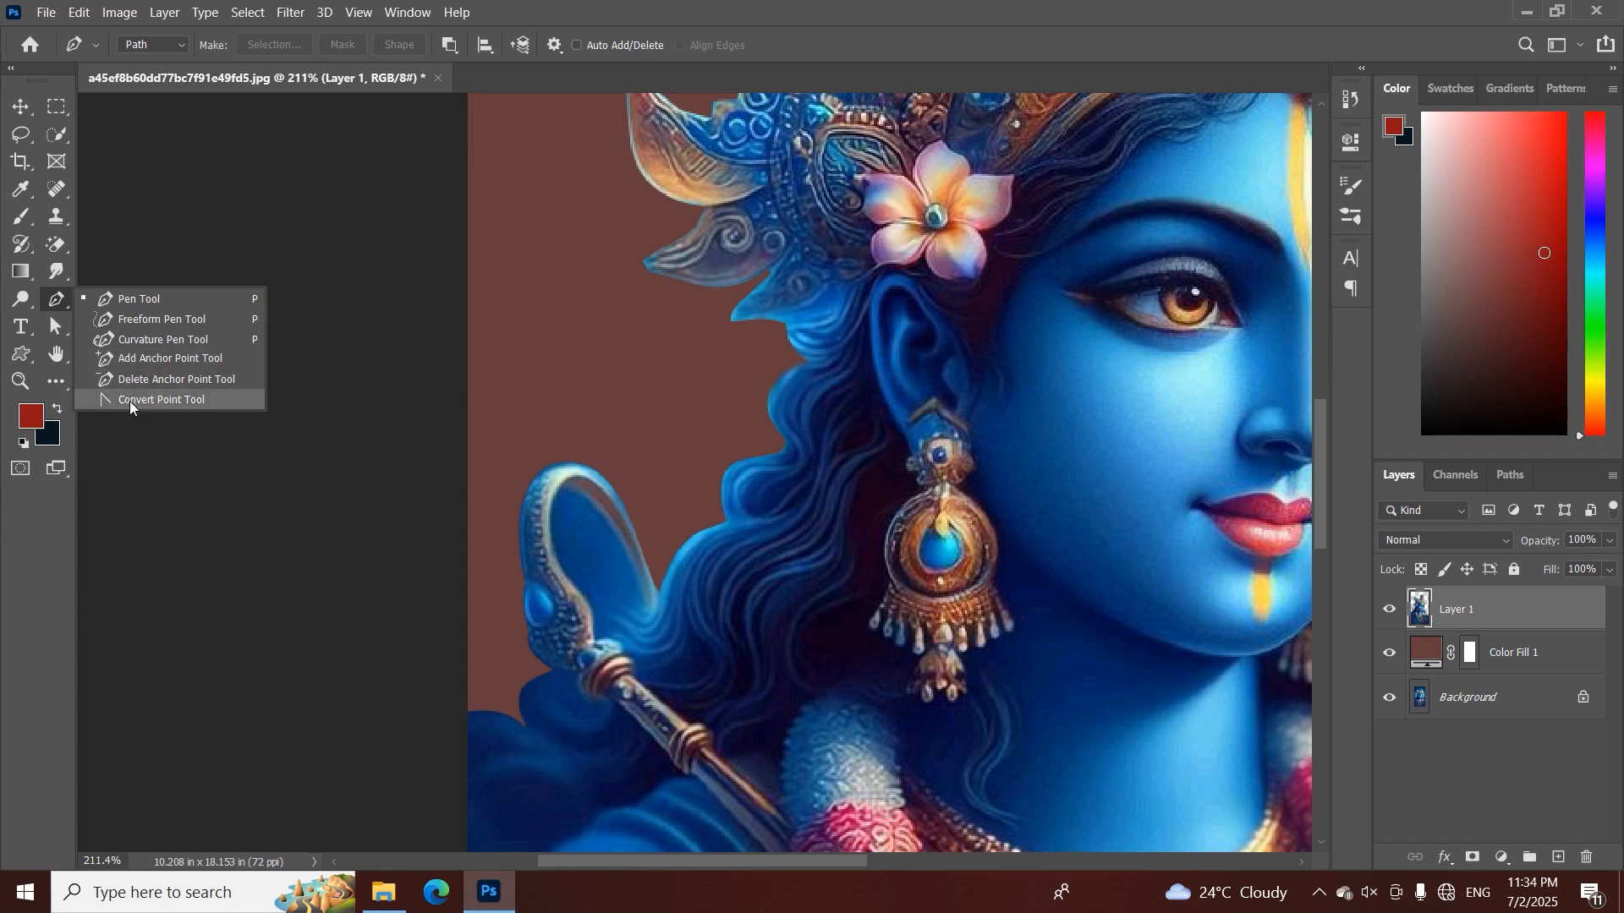
click(598, 350)
click(599, 347)
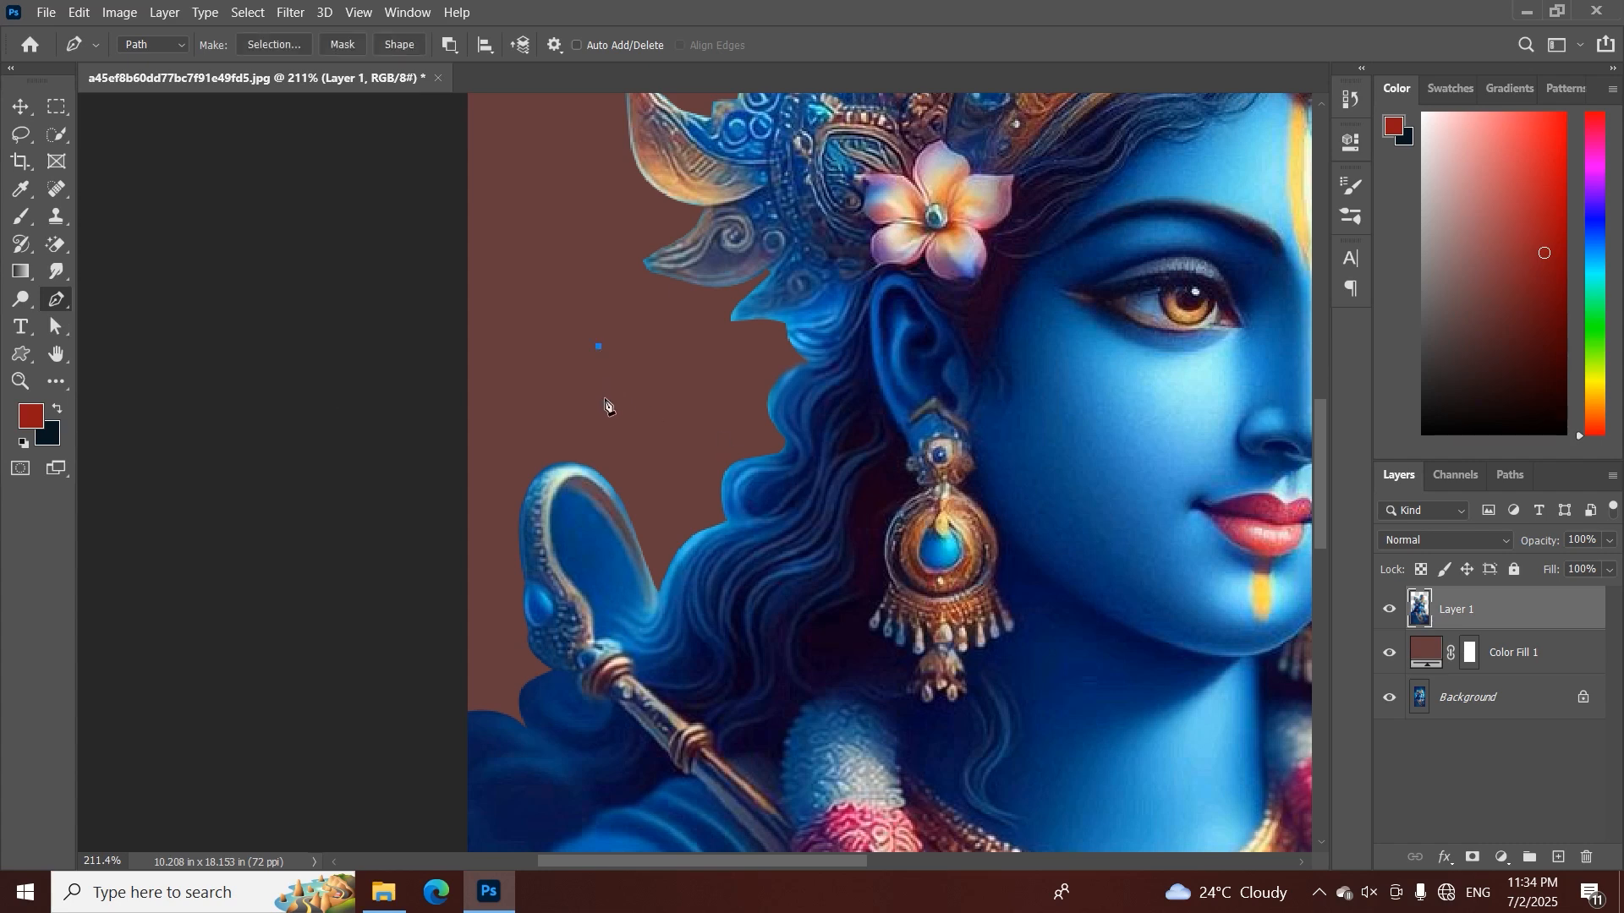
drag(603, 406, 608, 412)
key(ctrl+z)
mouse_move(621, 408)
mouse_down()
mouse_move(652, 416)
mouse_move(603, 339)
mouse_move(508, 311)
mouse_move(689, 347)
mouse_move(580, 403)
mouse_move(614, 362)
mouse_move(600, 393)
mouse_up()
key(Escape)
right_click(56, 300)
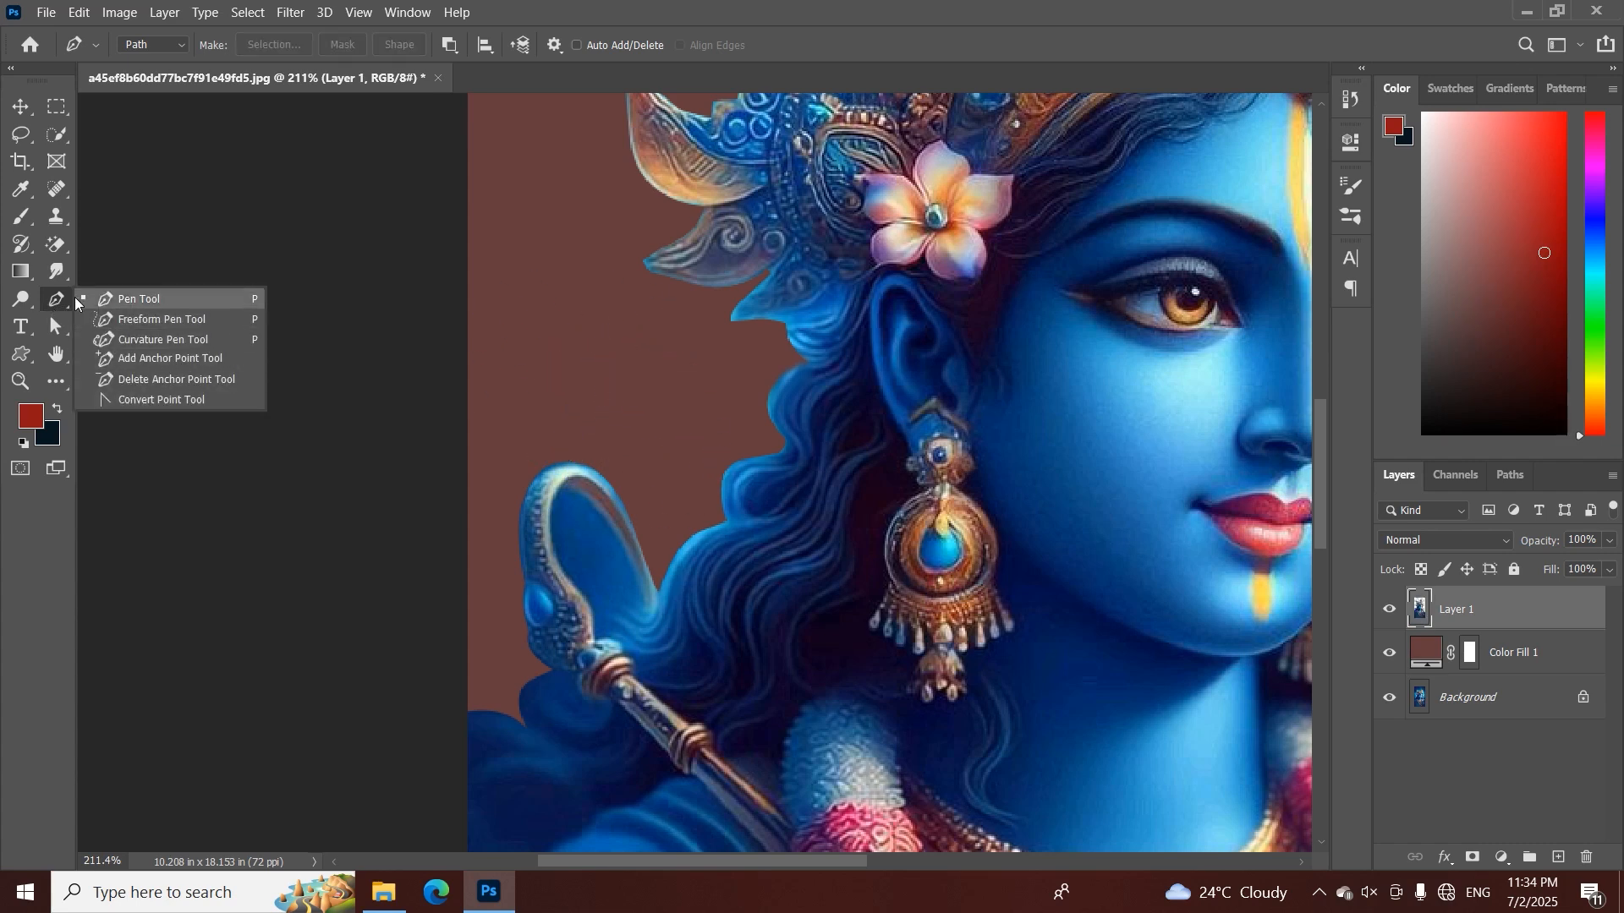
click(488, 385)
Create a new 4 x 5 inch portrait document at 300 ppi in RGB Color
key(z)
drag(881, 415, 961, 460)
key(p)
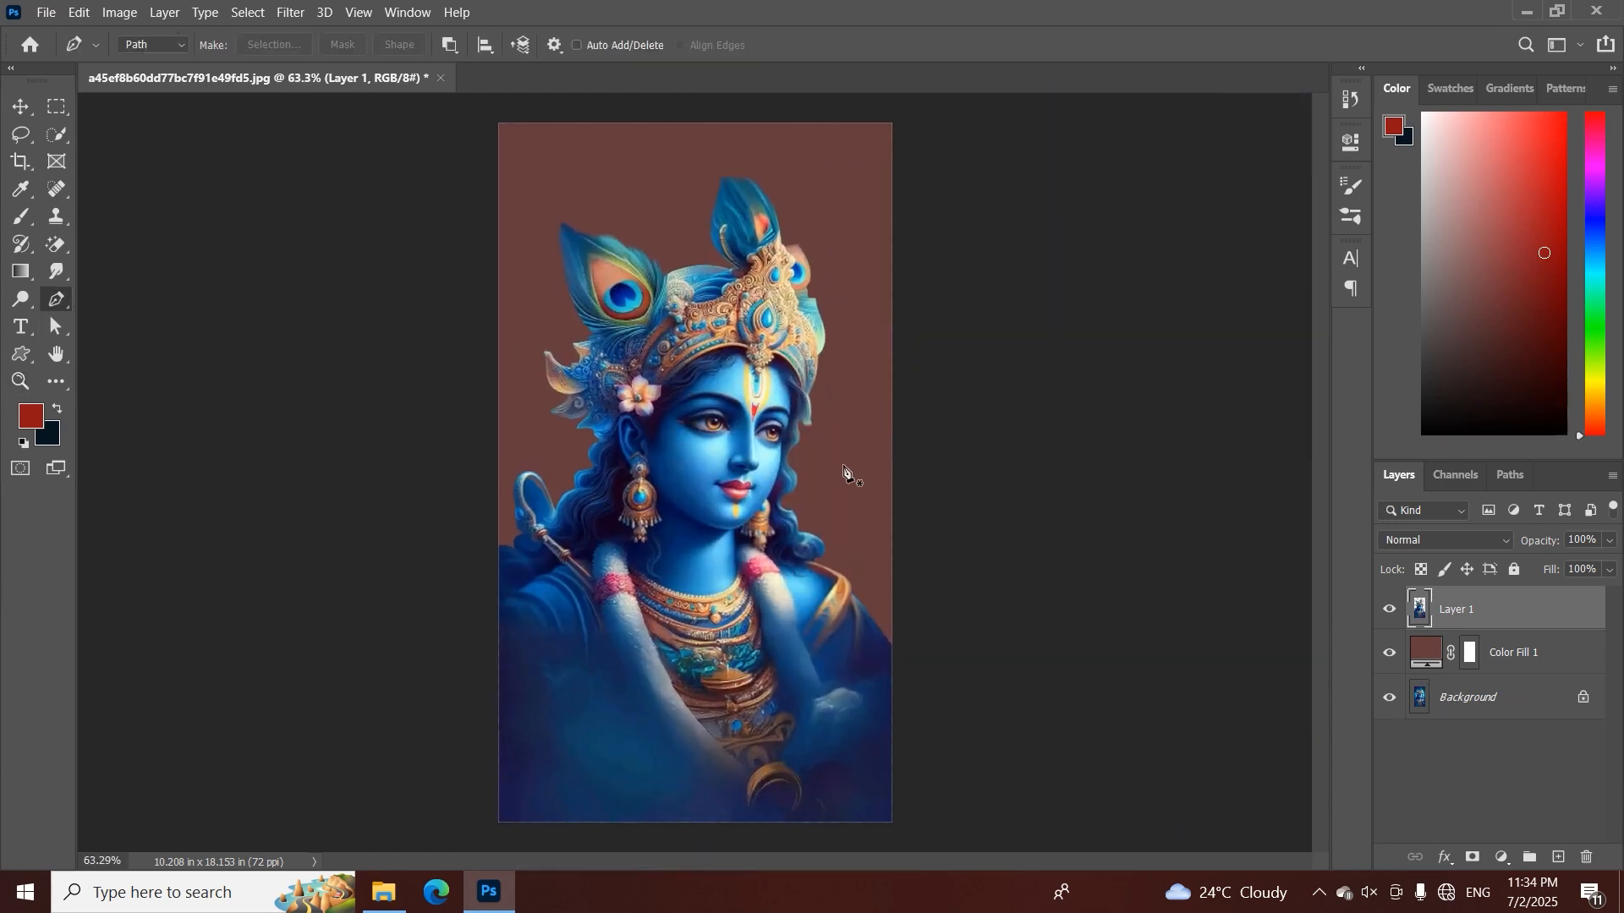
click(36, 10)
click(51, 30)
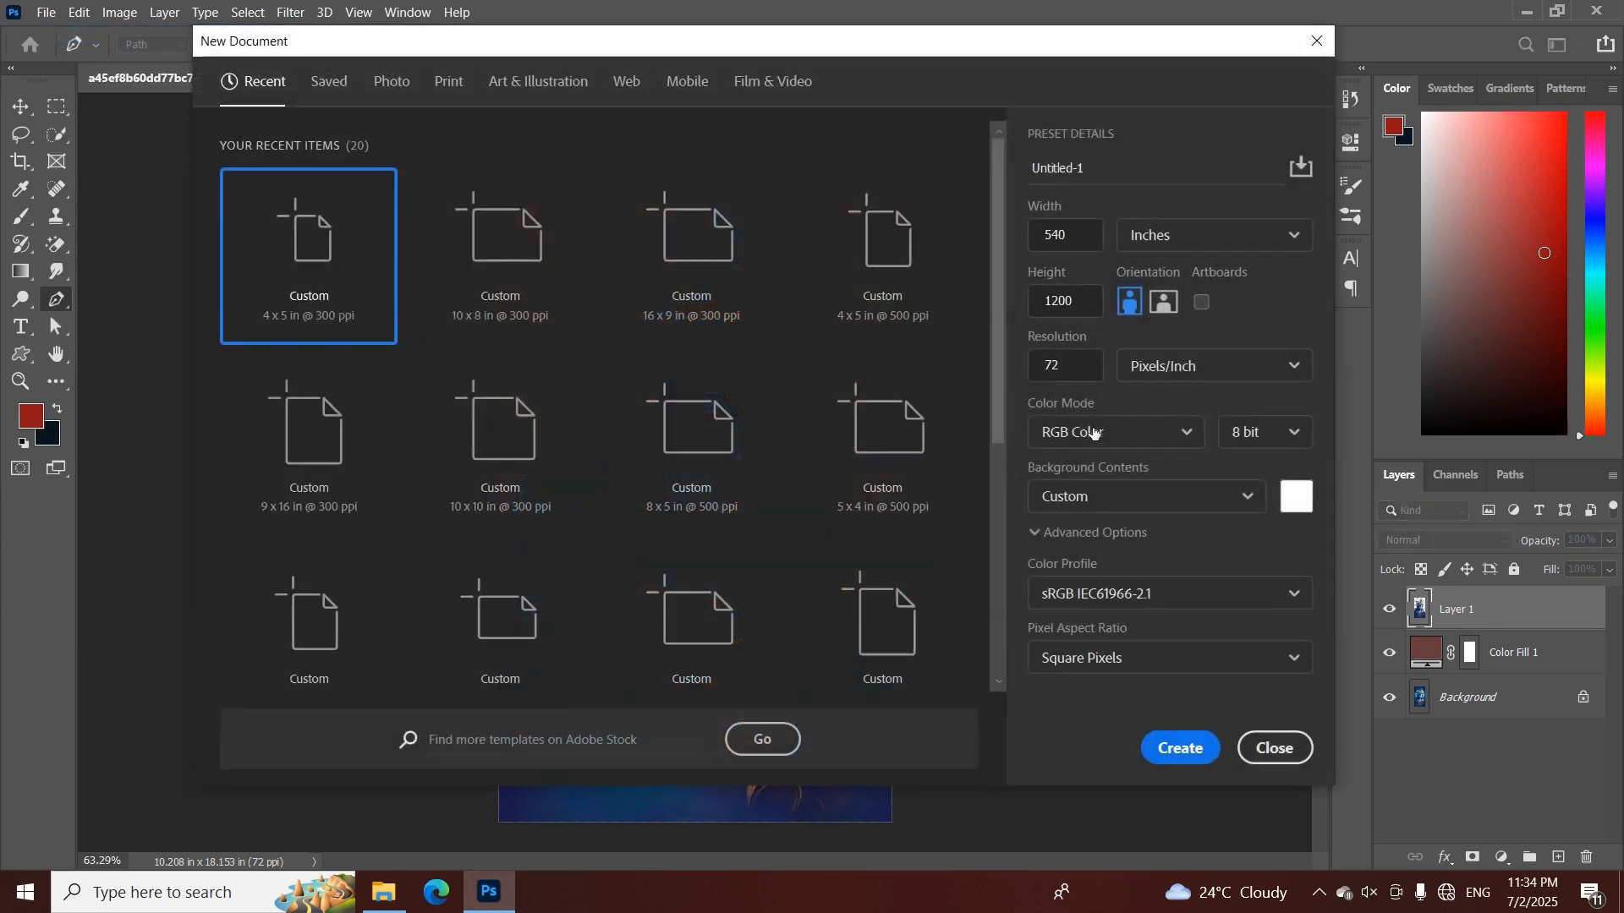
click(519, 279)
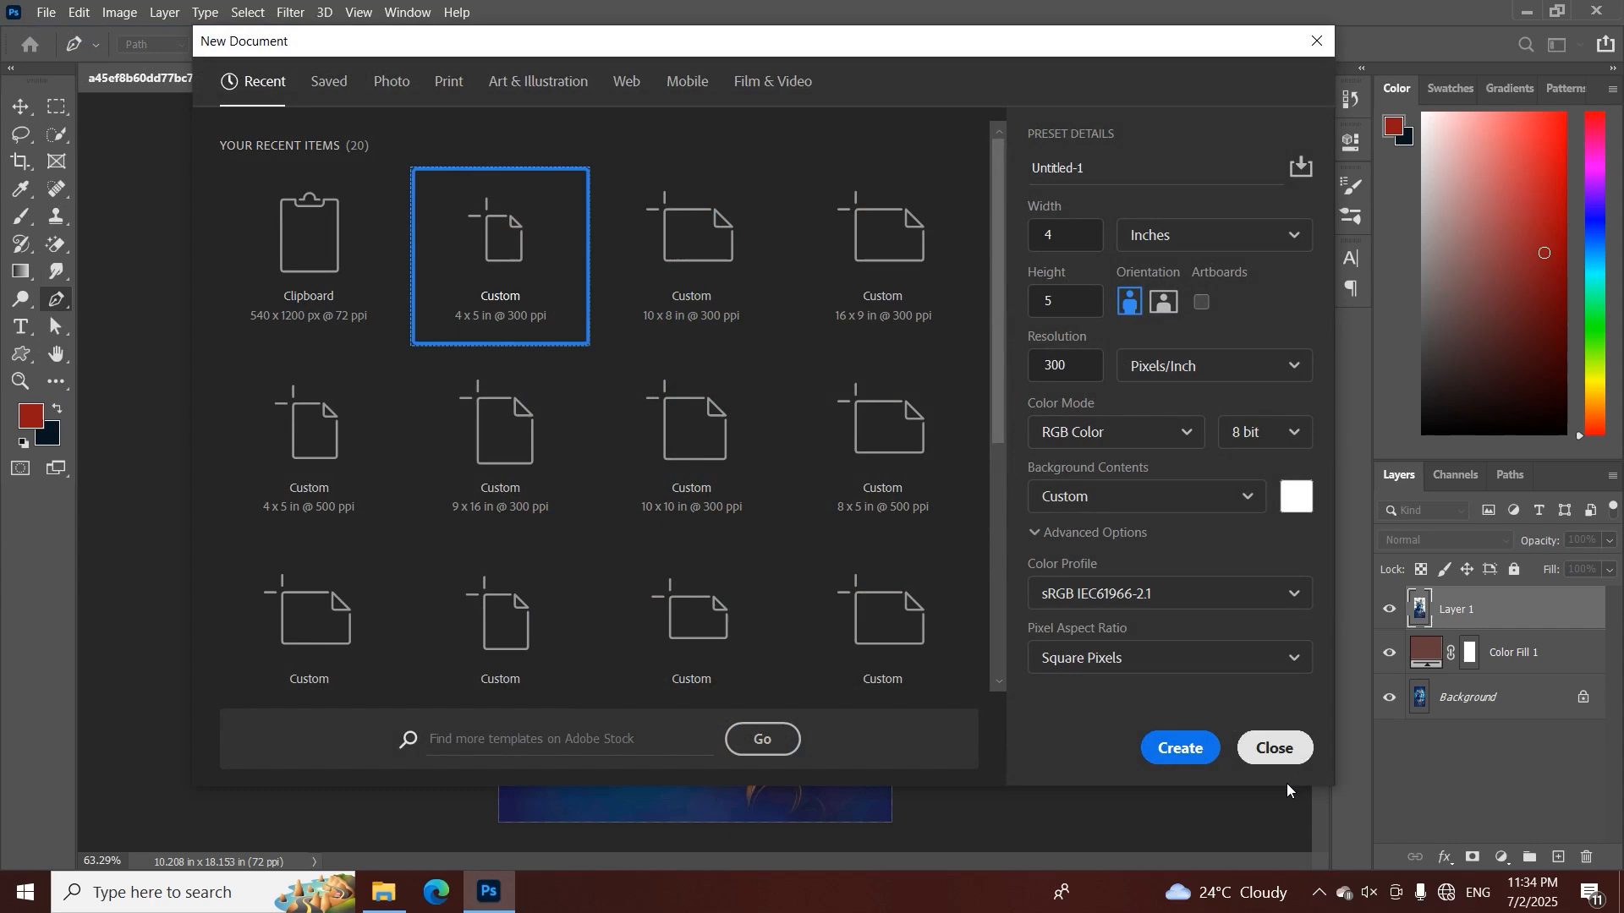
click(1180, 747)
click(1502, 857)
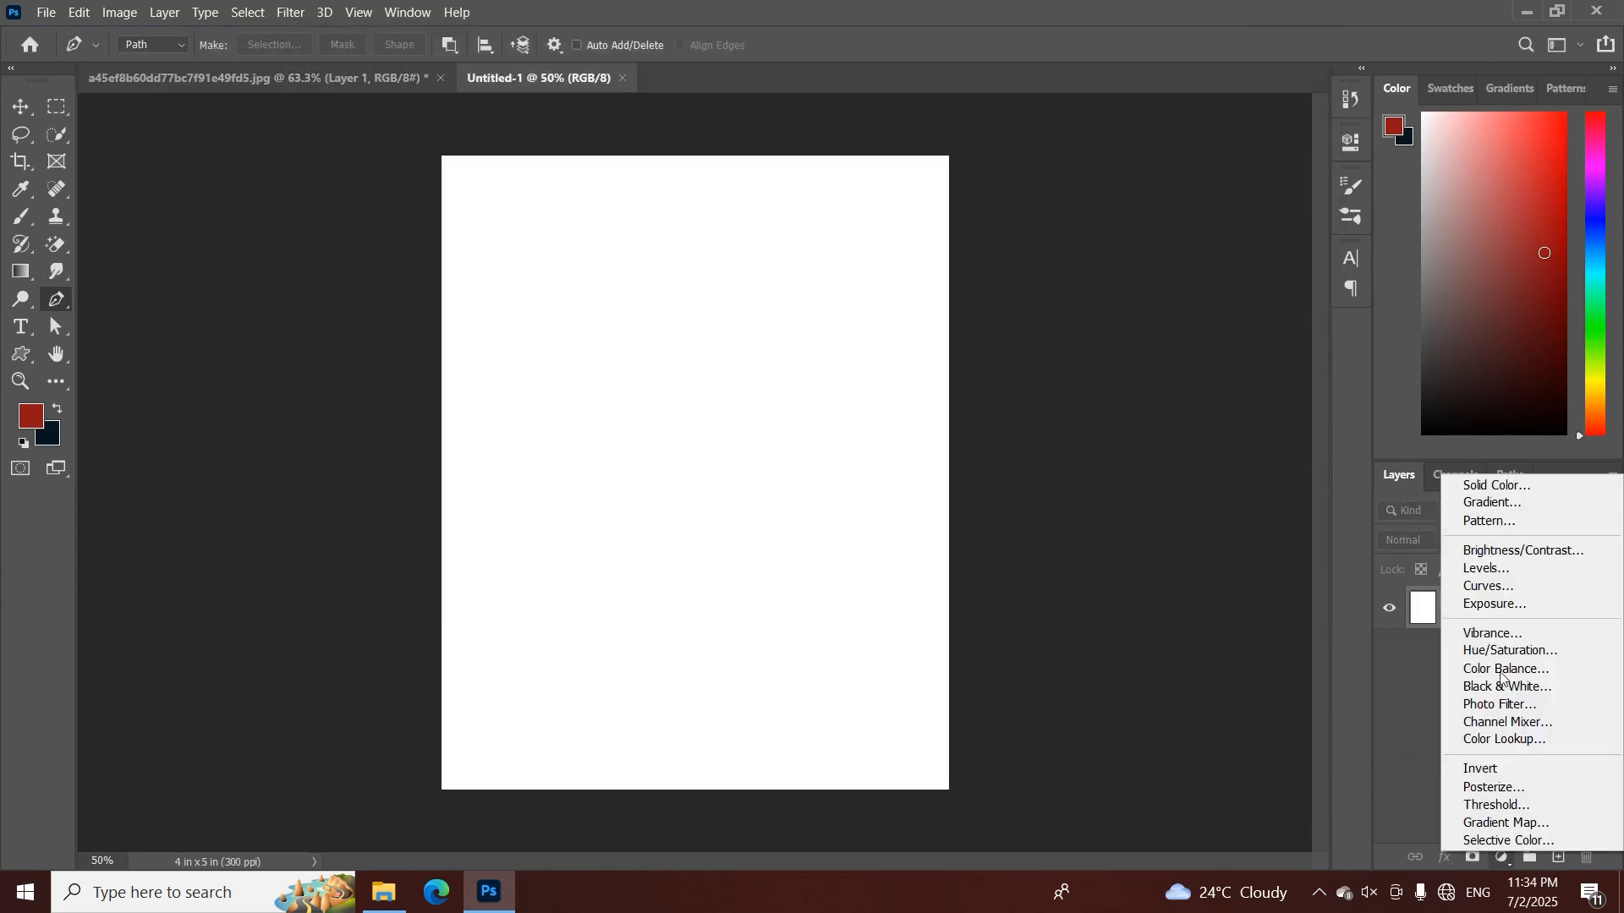
click(160, 263)
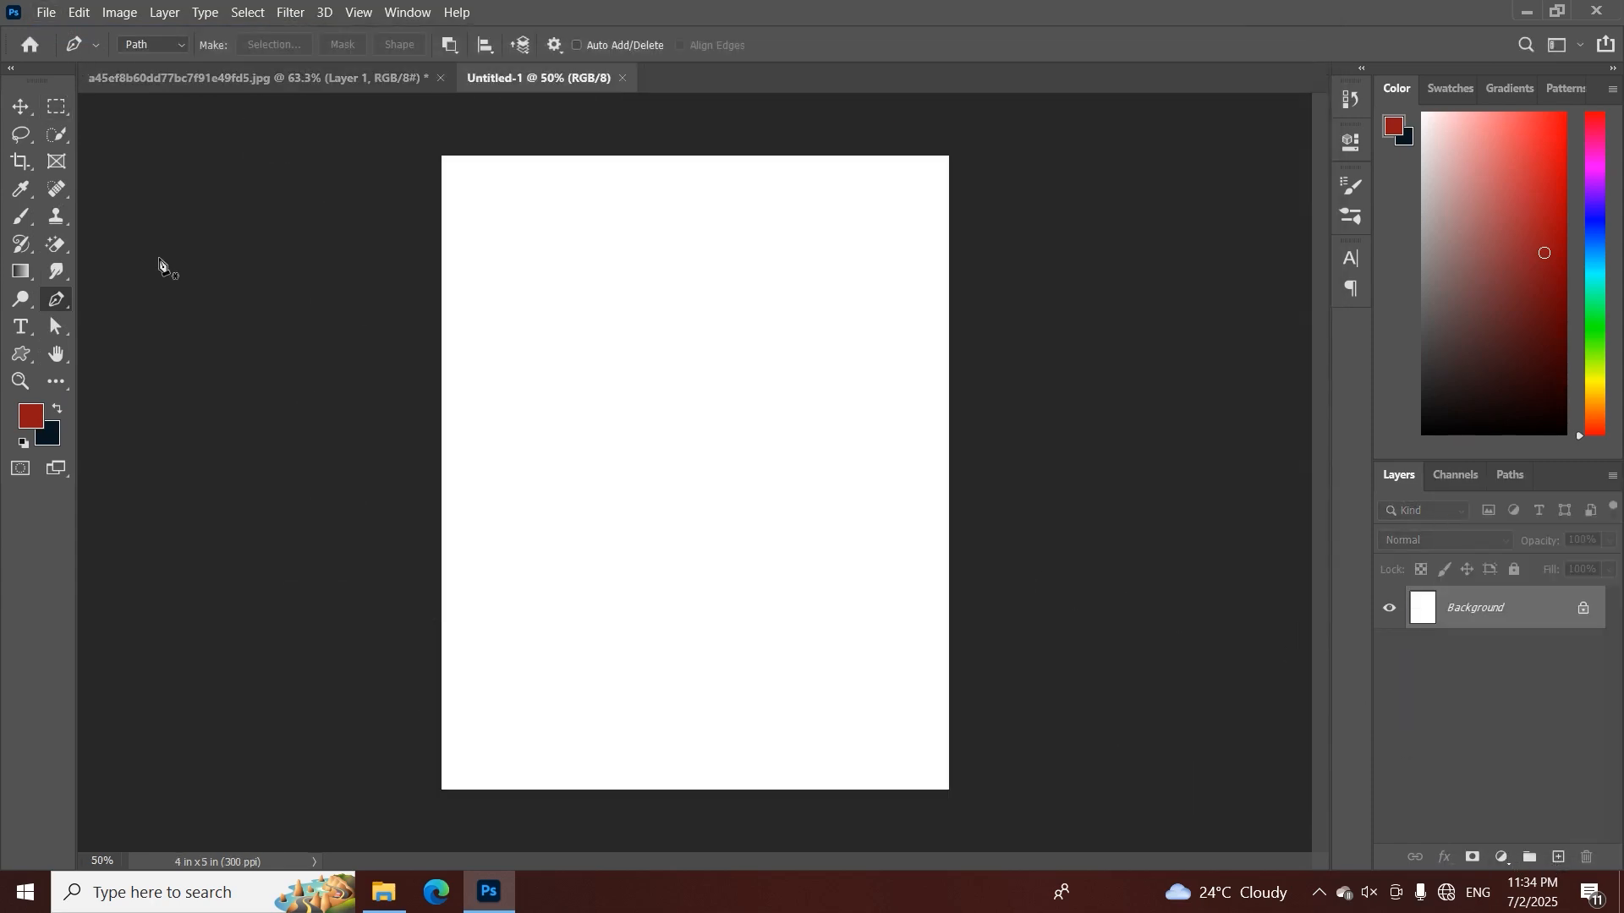
Place the image "1529 Glowing Sun At The Center" embedded in the new document and scale it to 41.22% to cover the canvas
click(44, 12)
click(141, 412)
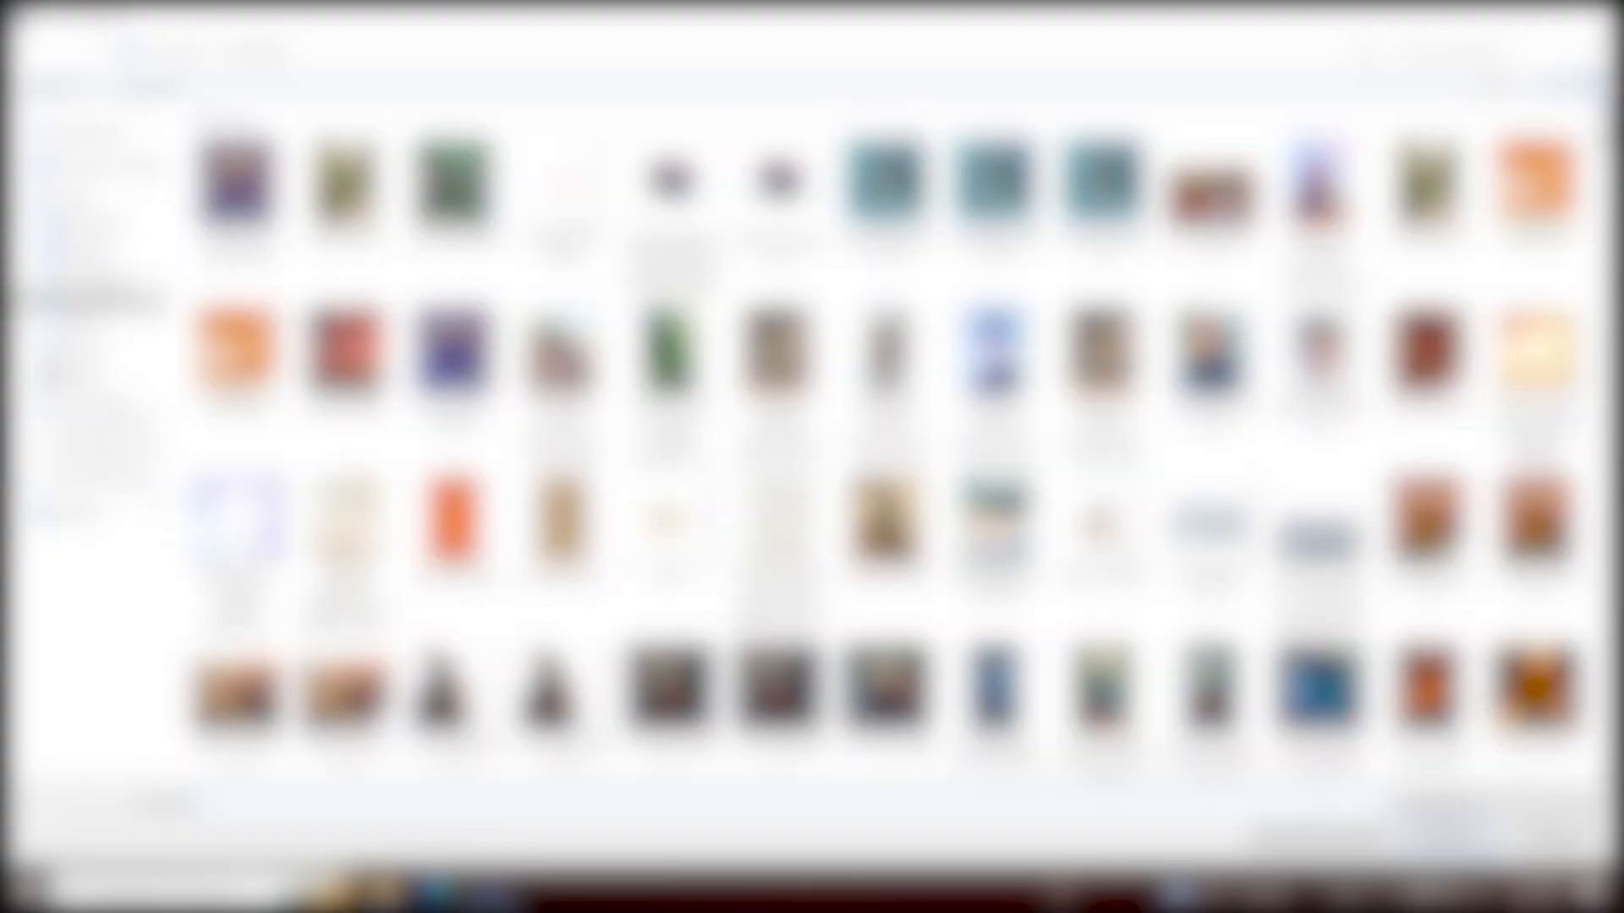
click(122, 477)
double_click(715, 186)
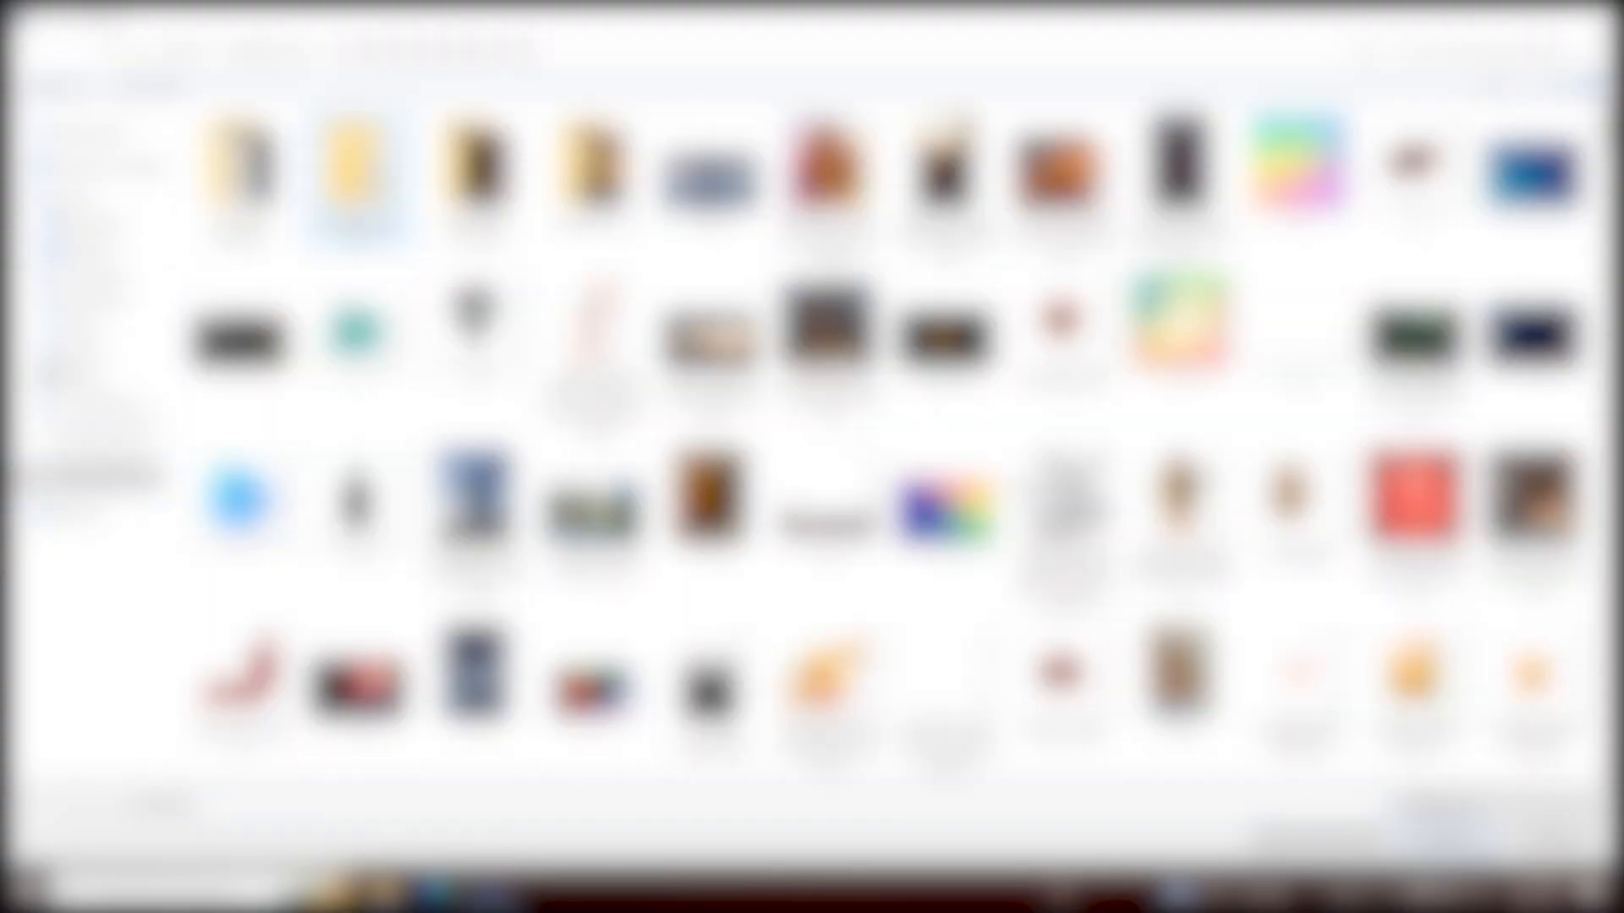
double_click(241, 174)
double_click(239, 168)
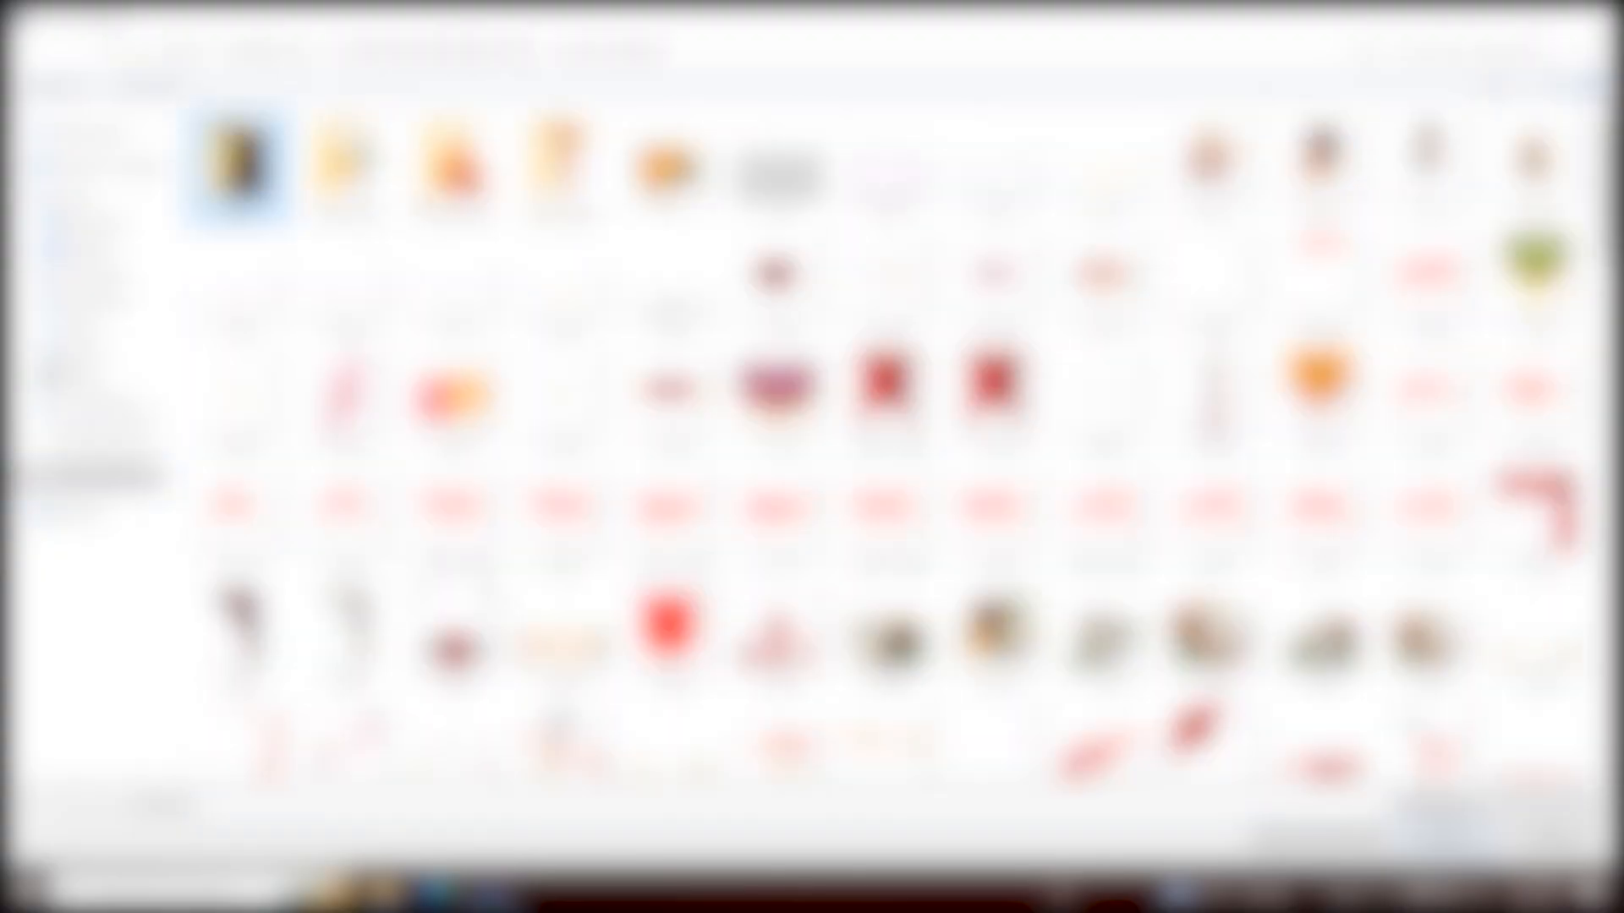
double_click(1180, 321)
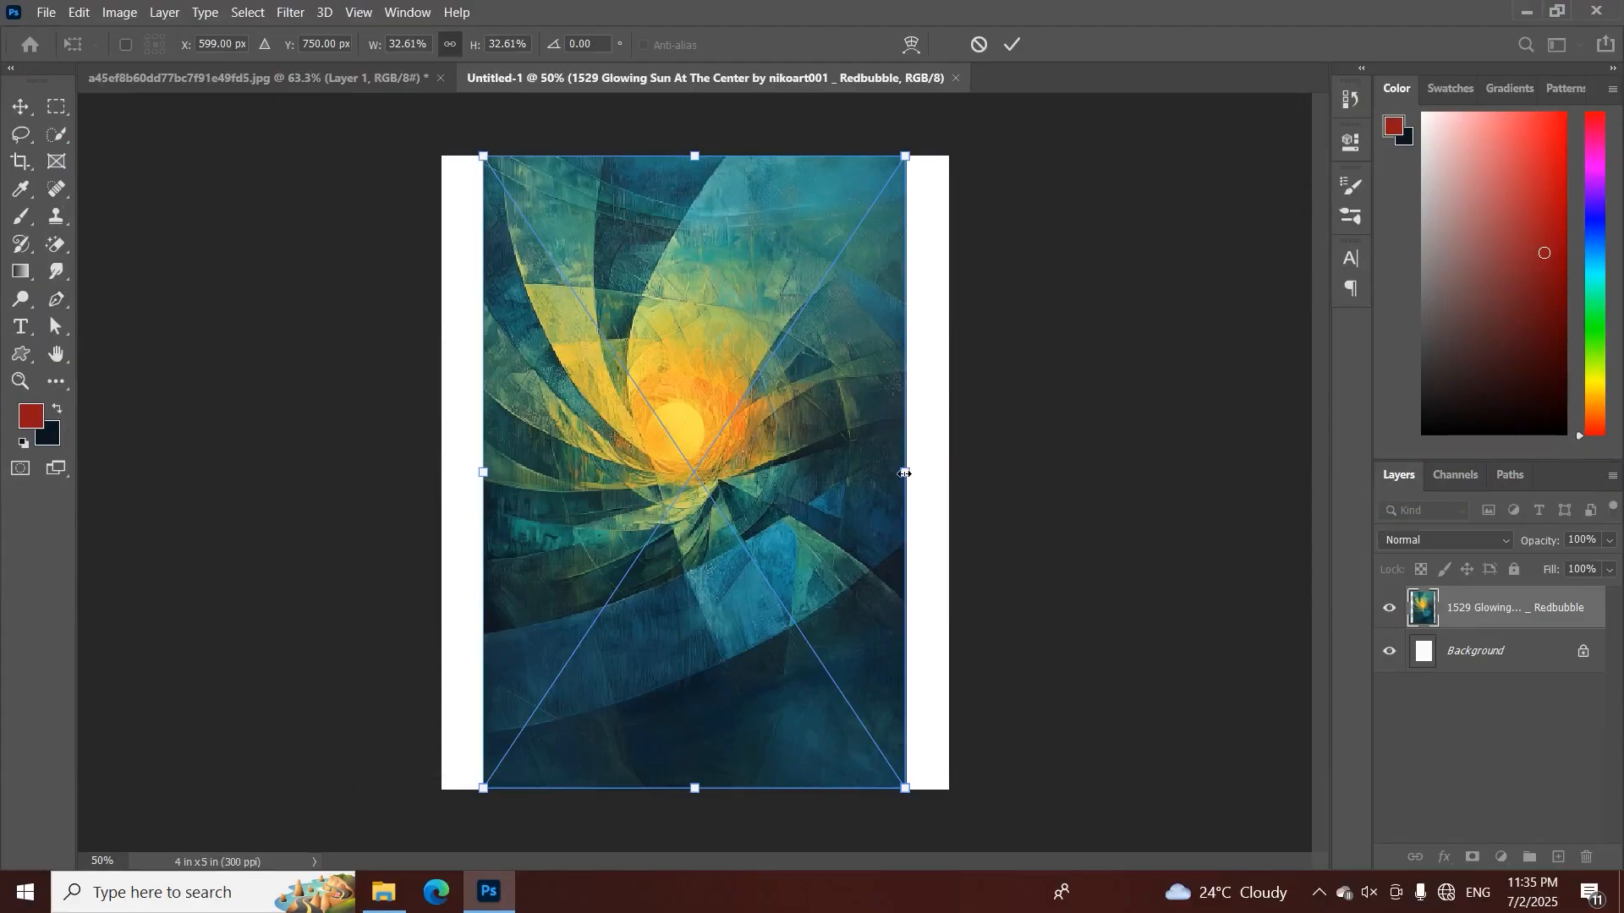
drag(905, 474, 960, 471)
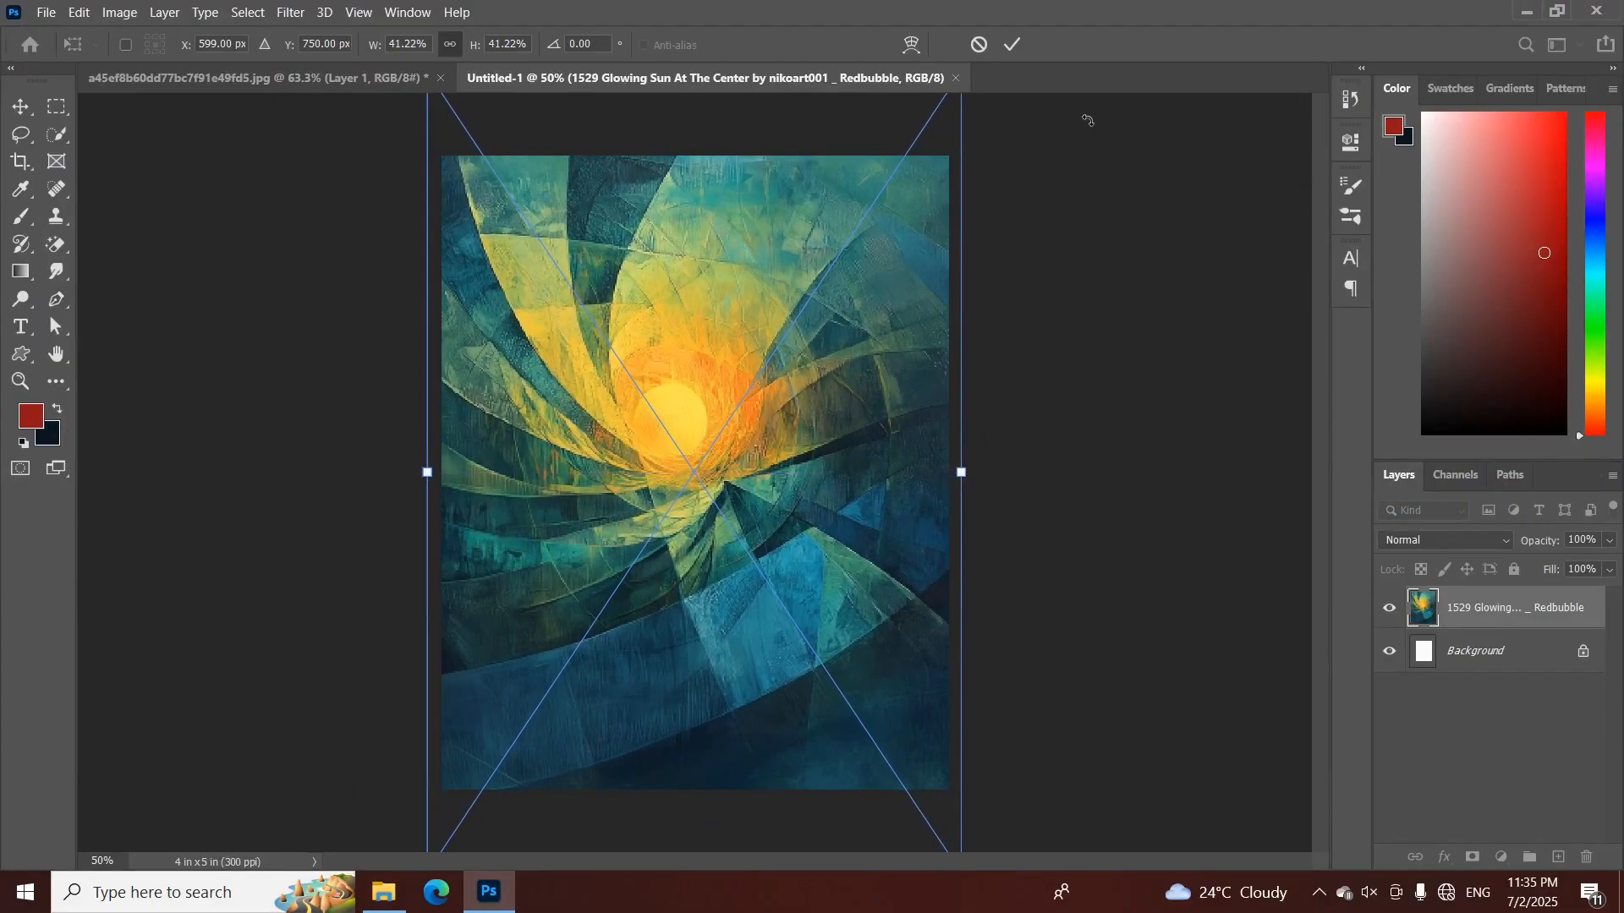
click(1017, 46)
Apply a Gaussian Blur with a radius of 7.4 pixels to the placed sun image
click(287, 13)
mouse_move(411, 244)
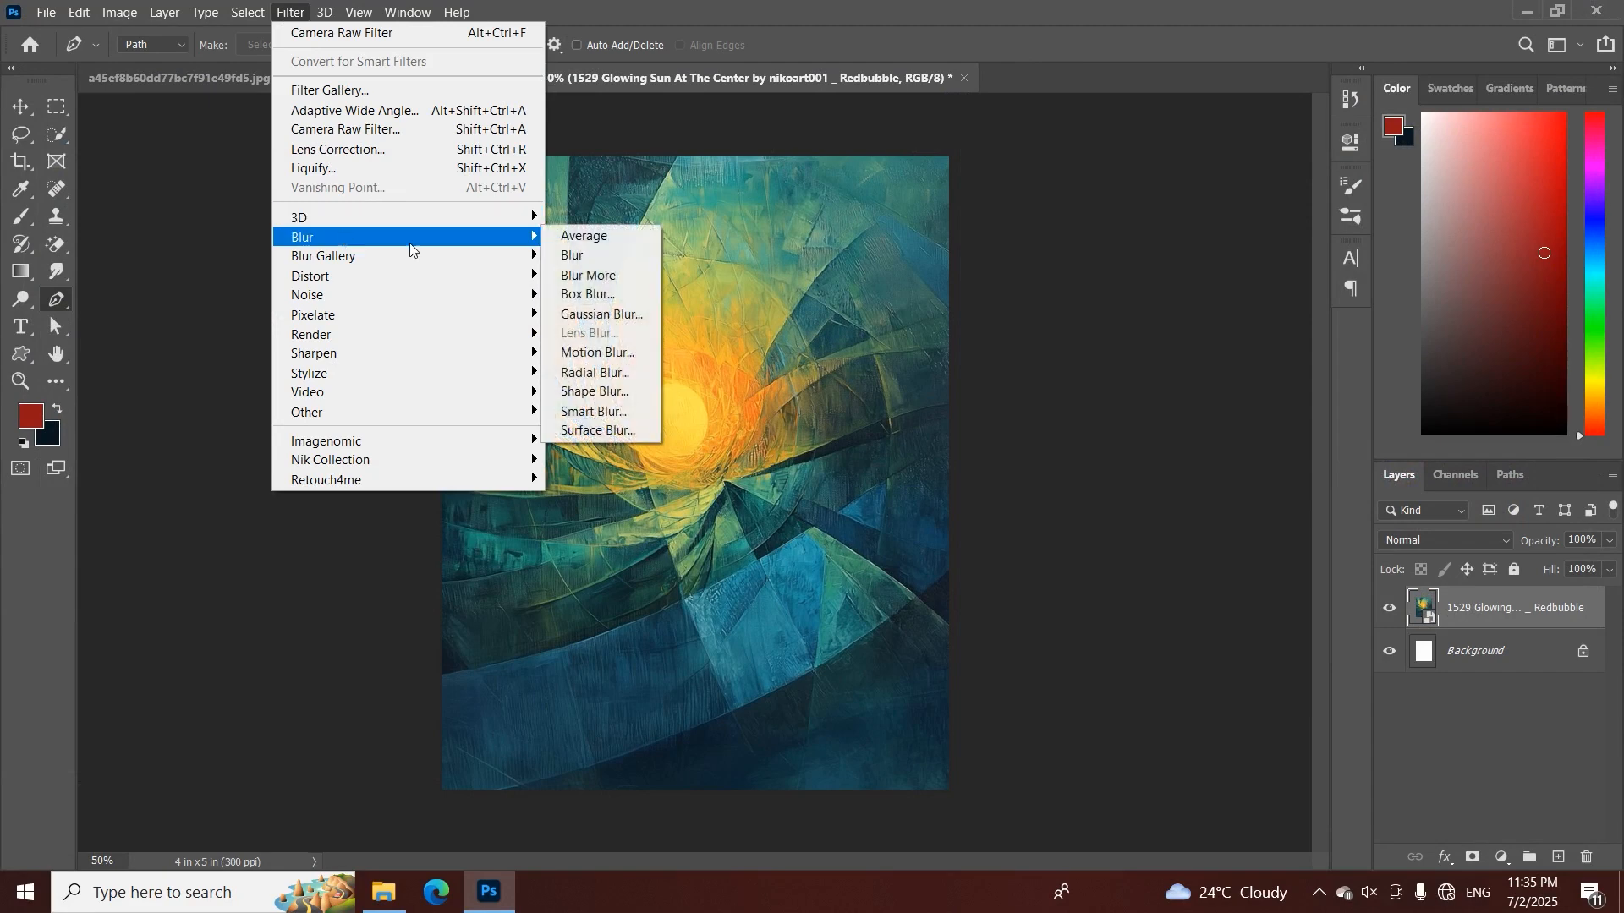
click(602, 315)
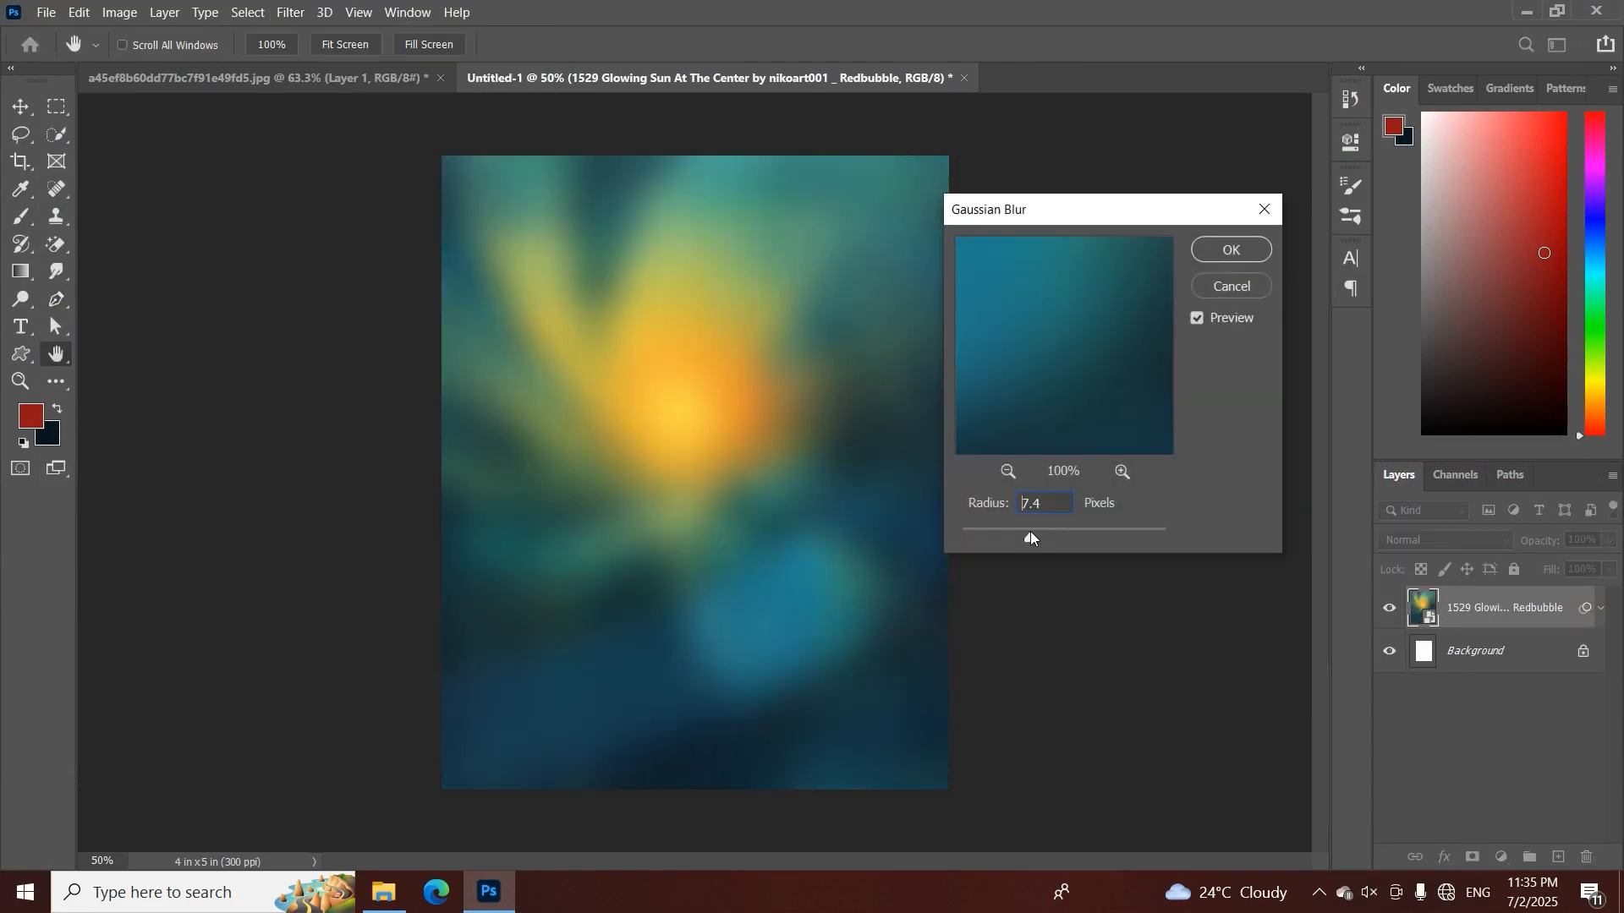
click(1232, 249)
key(p)
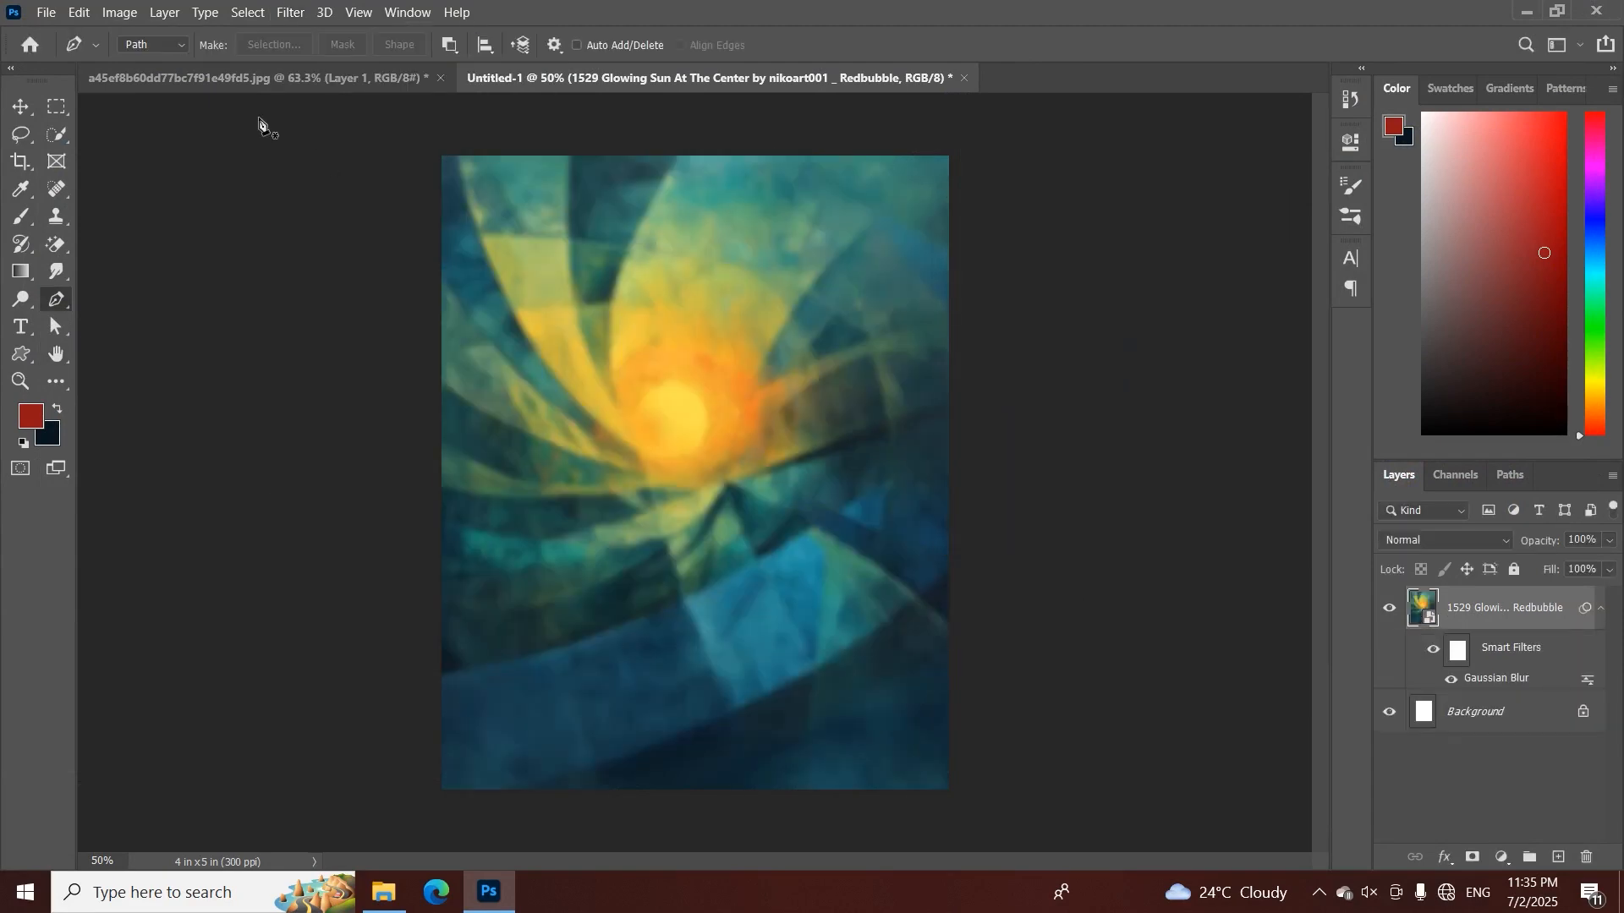
Convert the cutout figure's Layer 1 to a smart object and bring it into Untitled-1 above the blurred background
click(254, 77)
click(20, 107)
right_click(1476, 616)
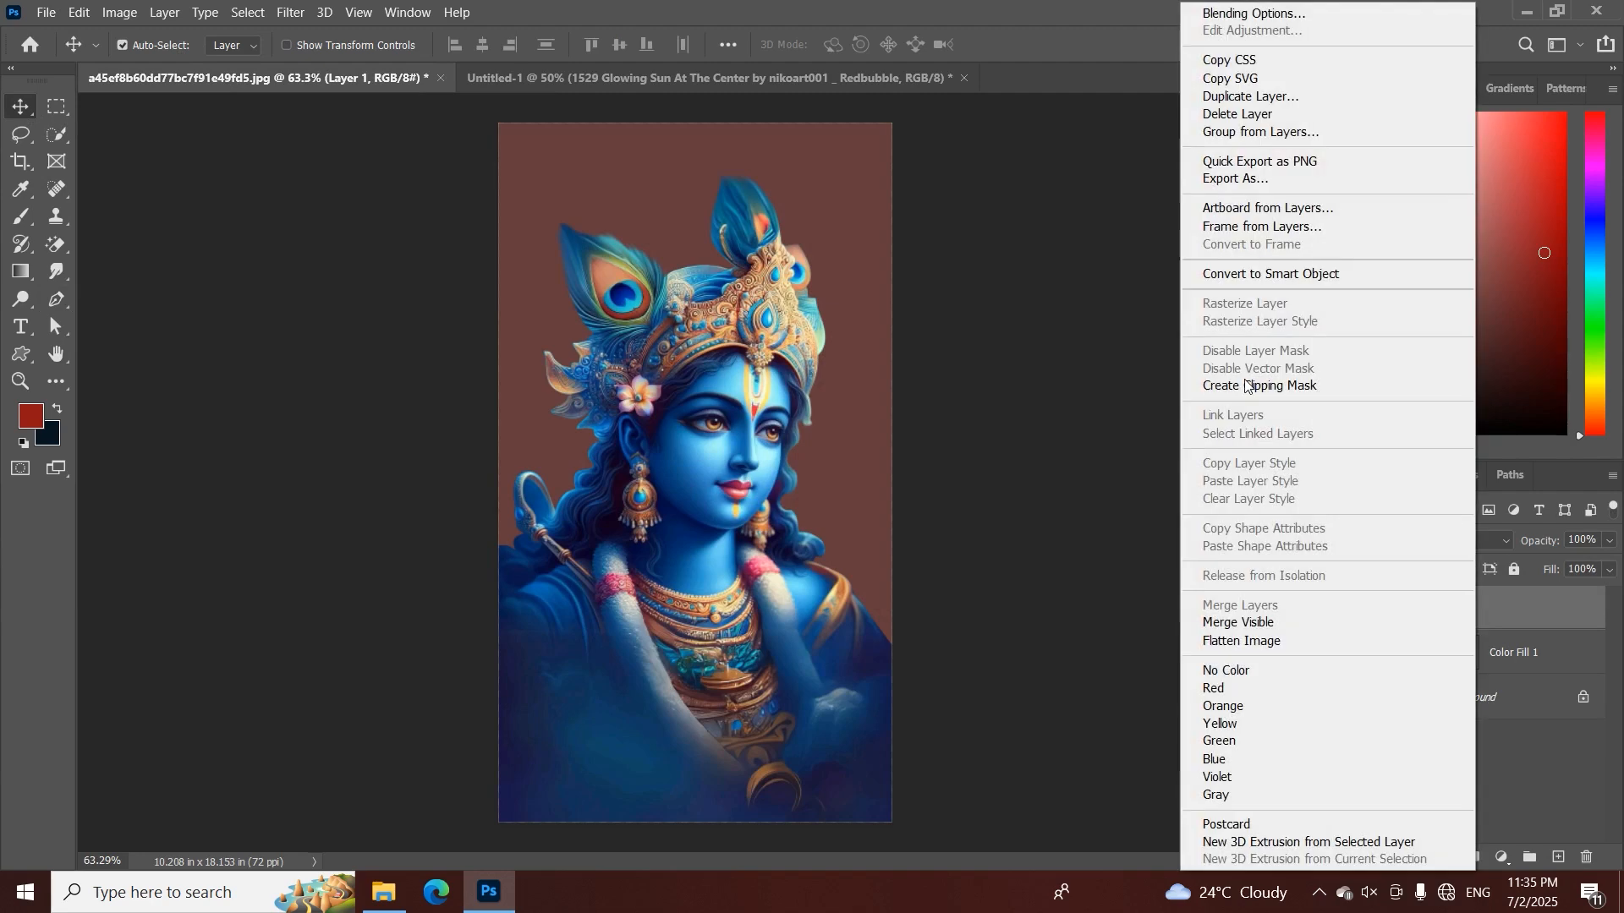
click(1211, 271)
drag(673, 321, 707, 75)
drag(667, 517, 698, 440)
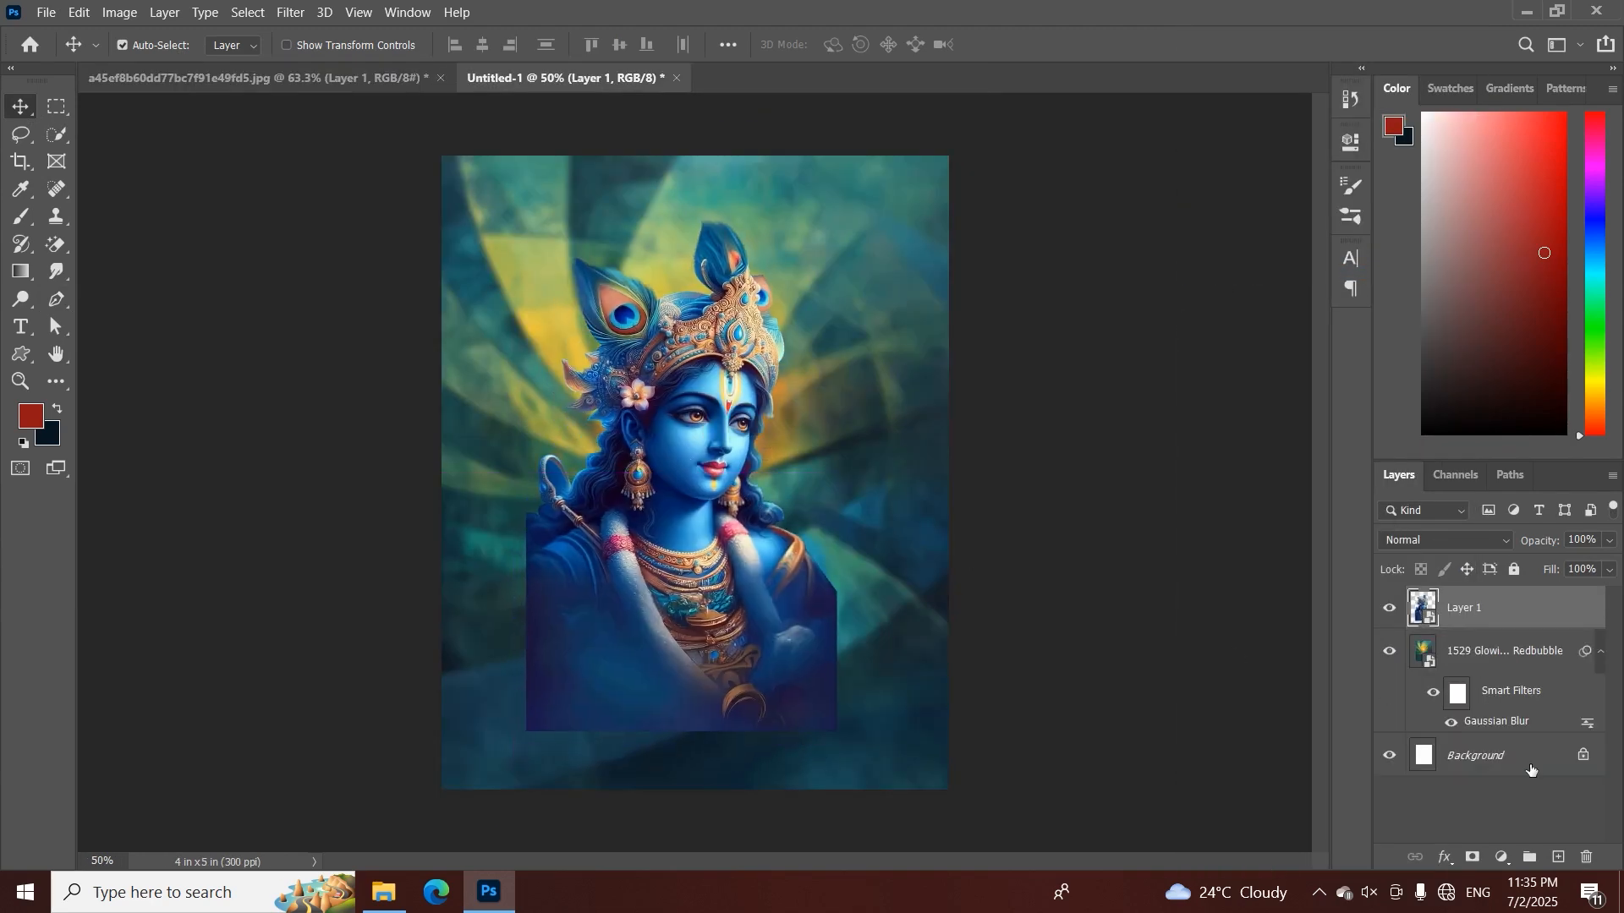
Add an inverted mask to Layer 1, painting white to reveal the head and upper chest, and shift the figure toward the canvas's upper left
click(1473, 857)
key(ctrl+i)
key(b)
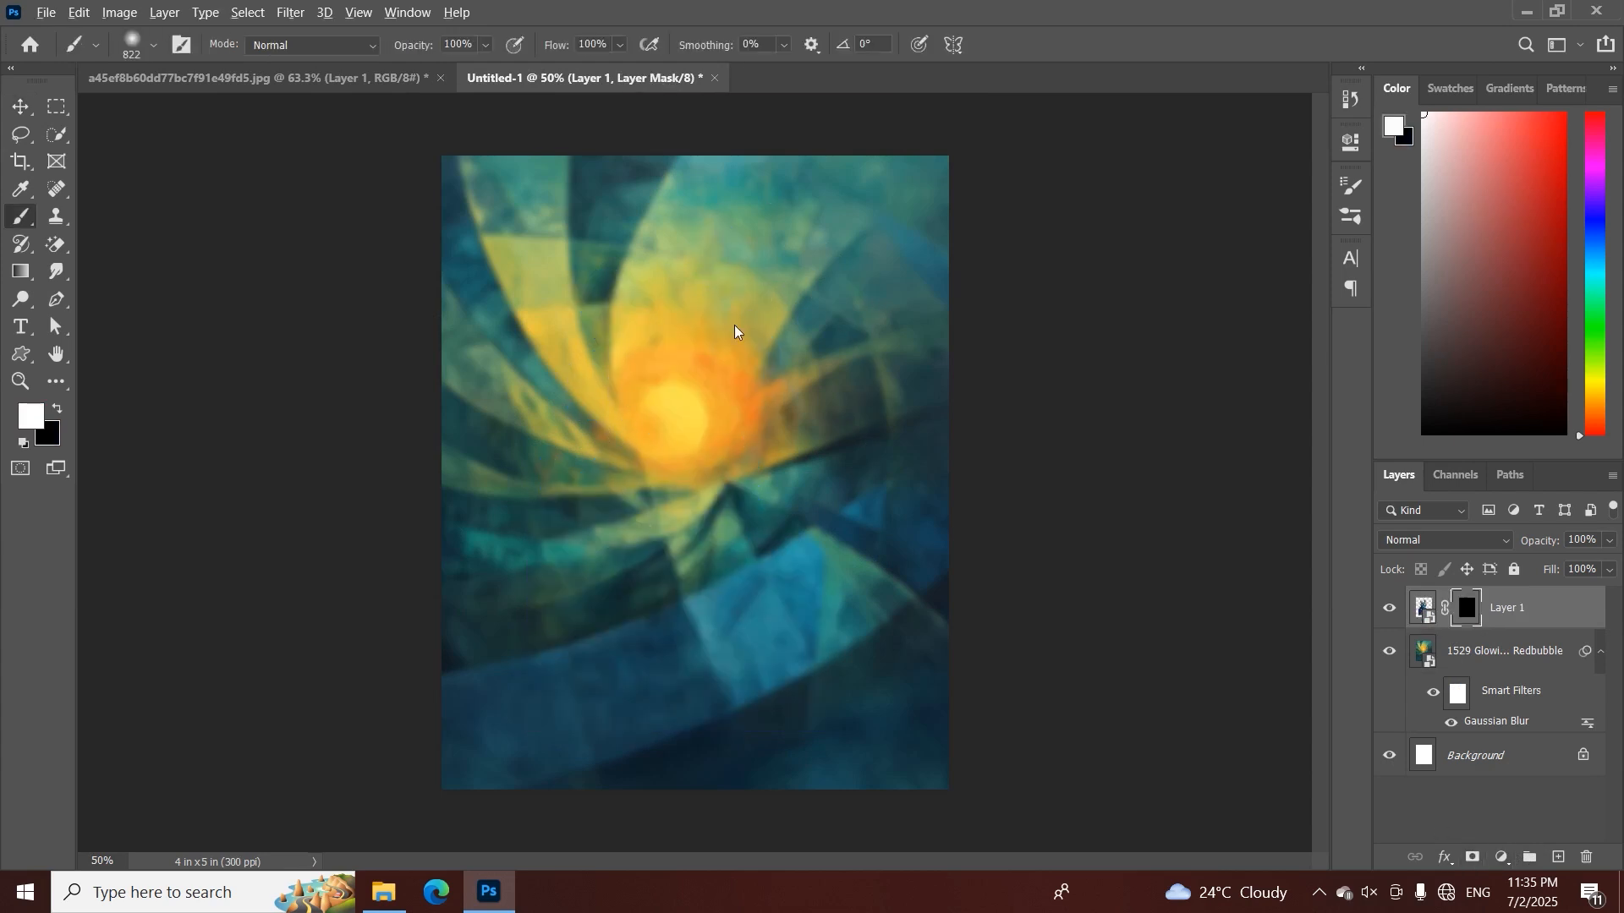
mouse_move(736, 333)
mouse_down()
mouse_move(653, 322)
mouse_move(635, 375)
mouse_move(706, 394)
mouse_move(678, 382)
mouse_move(637, 416)
mouse_move(631, 383)
mouse_up()
ctrl+click(757, 411)
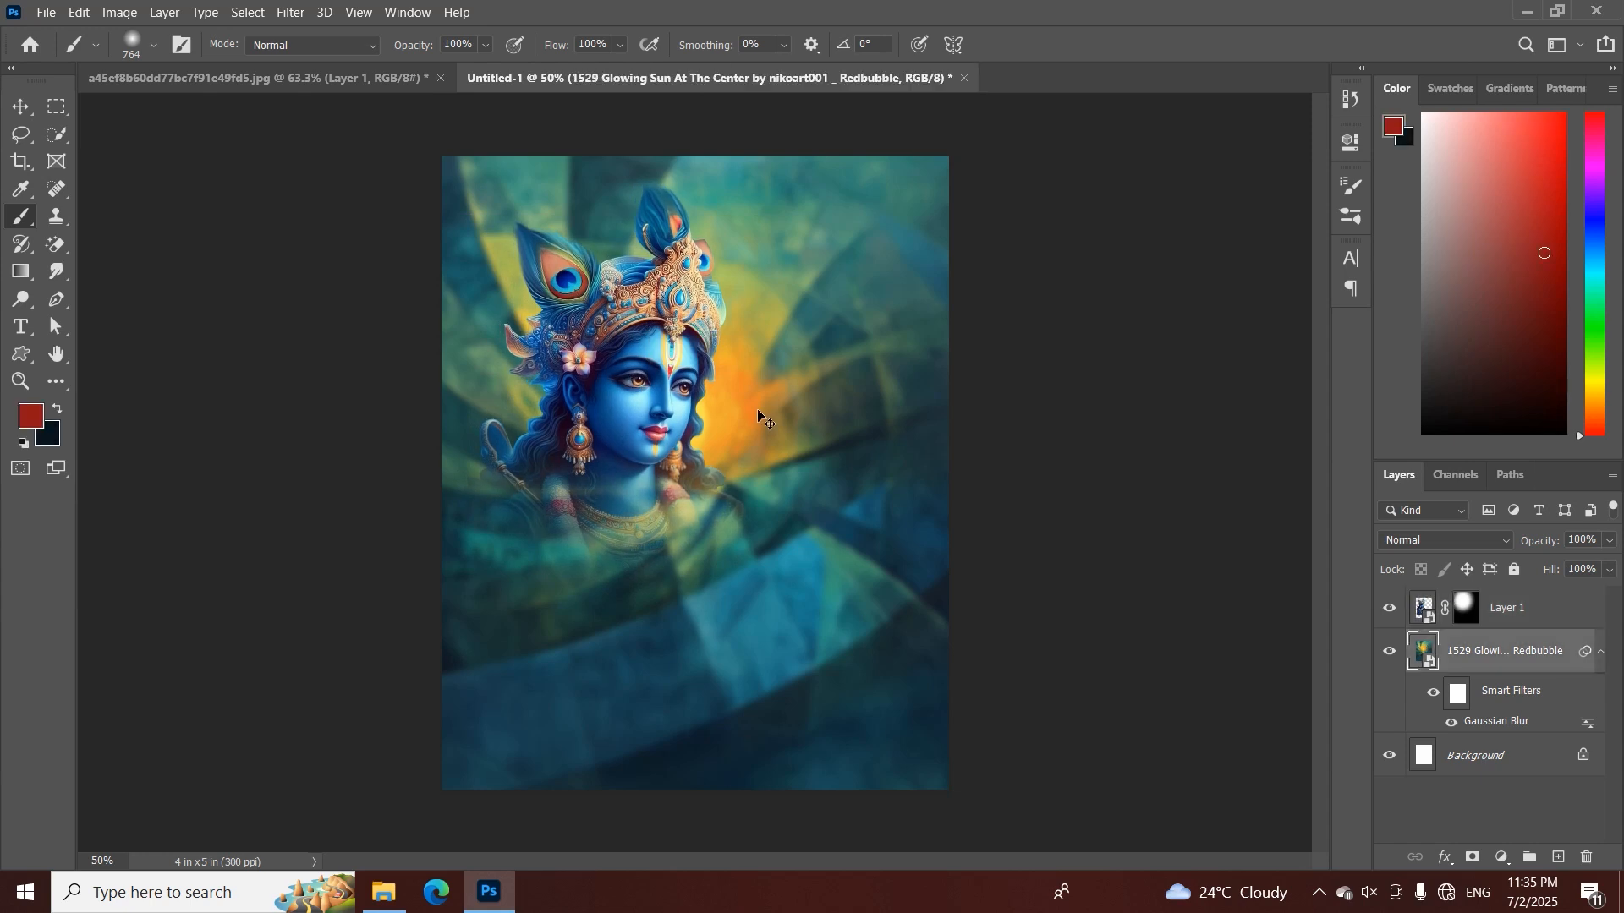
Add a solid color fill layer above Background, using the blue 115994 sampled from the figure
click(1472, 755)
click(1501, 857)
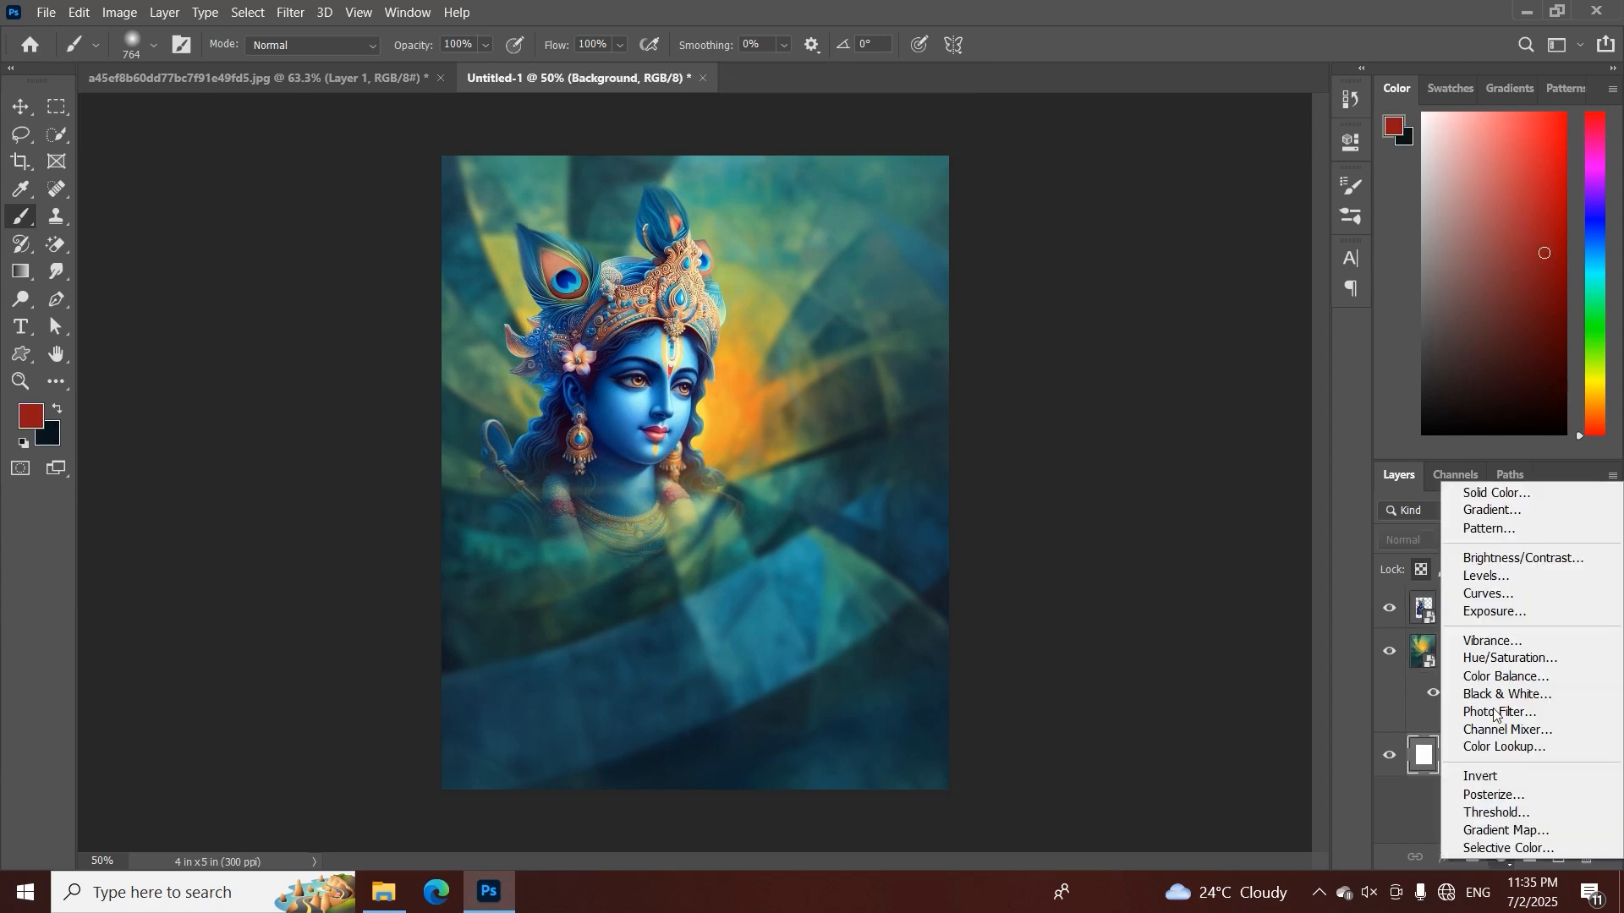
click(1497, 493)
click(610, 402)
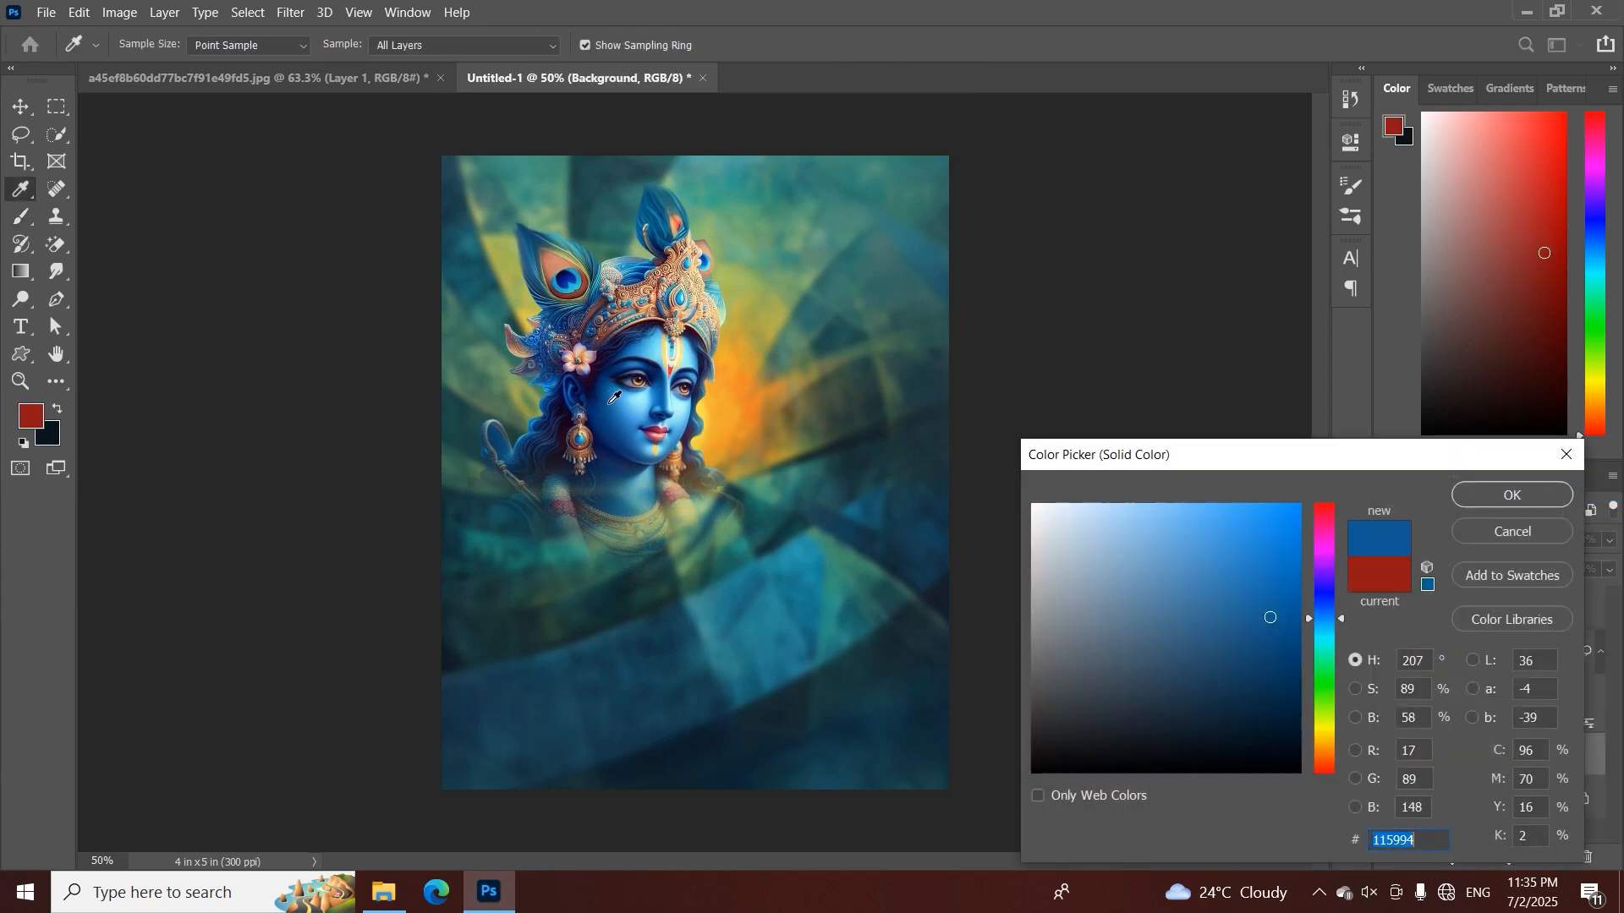
click(1495, 494)
Set the blurred sun image layer's blend mode to Soft Light
click(1471, 652)
click(1451, 540)
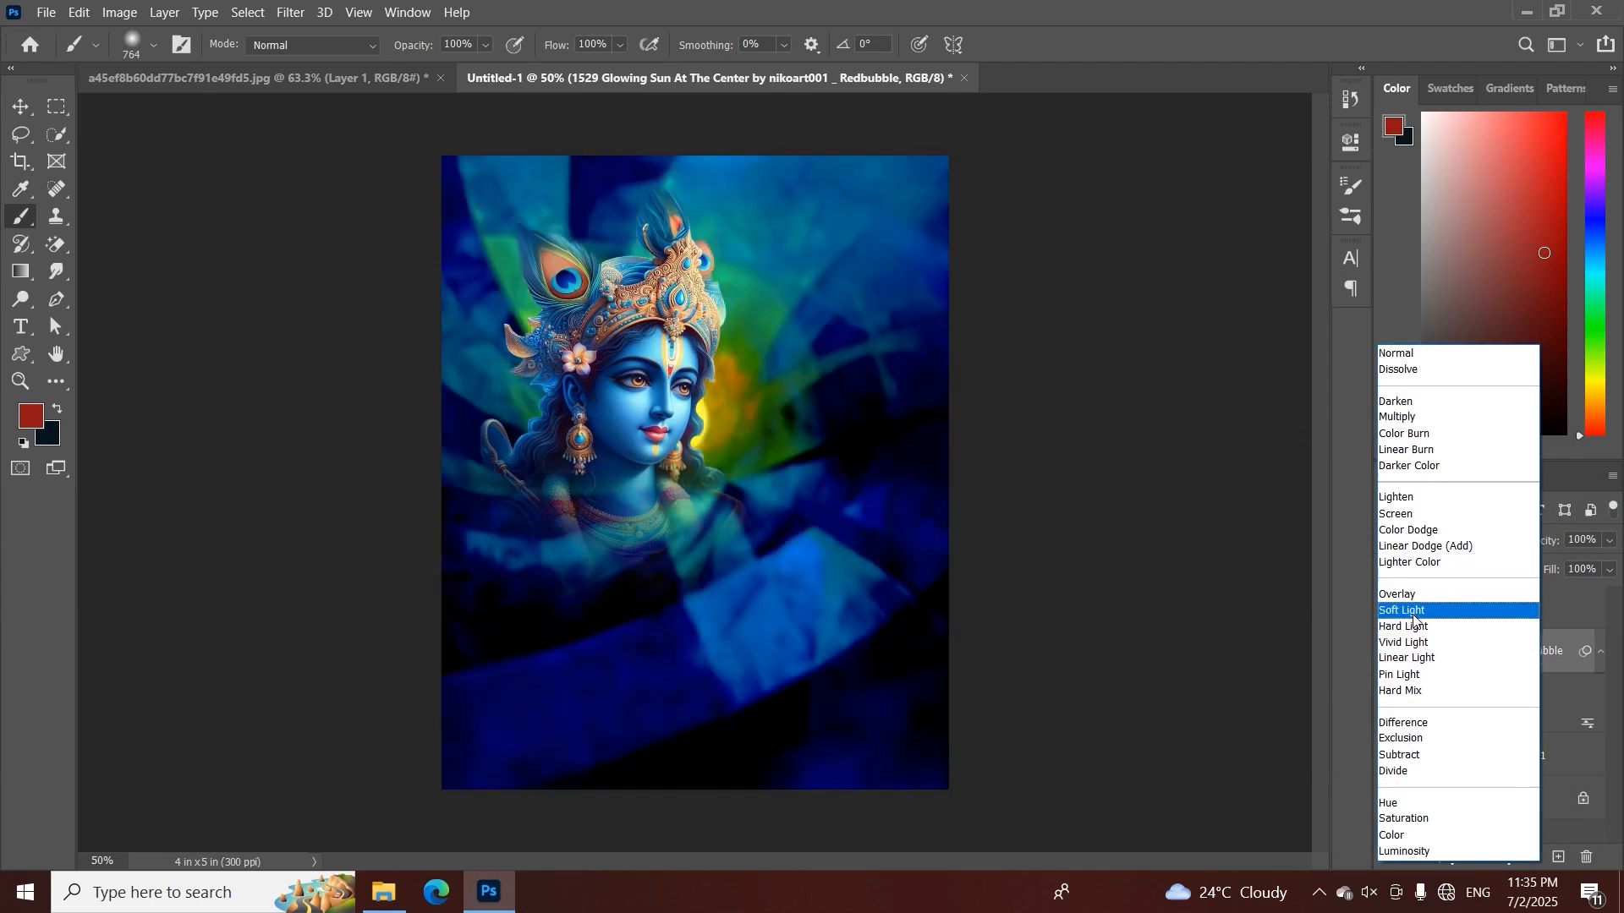
click(1413, 612)
Scale the masked figure on Layer 1 to 121.22% and reposition it on the canvas
drag(679, 409, 692, 428)
key(ctrl+t)
drag(787, 457, 799, 526)
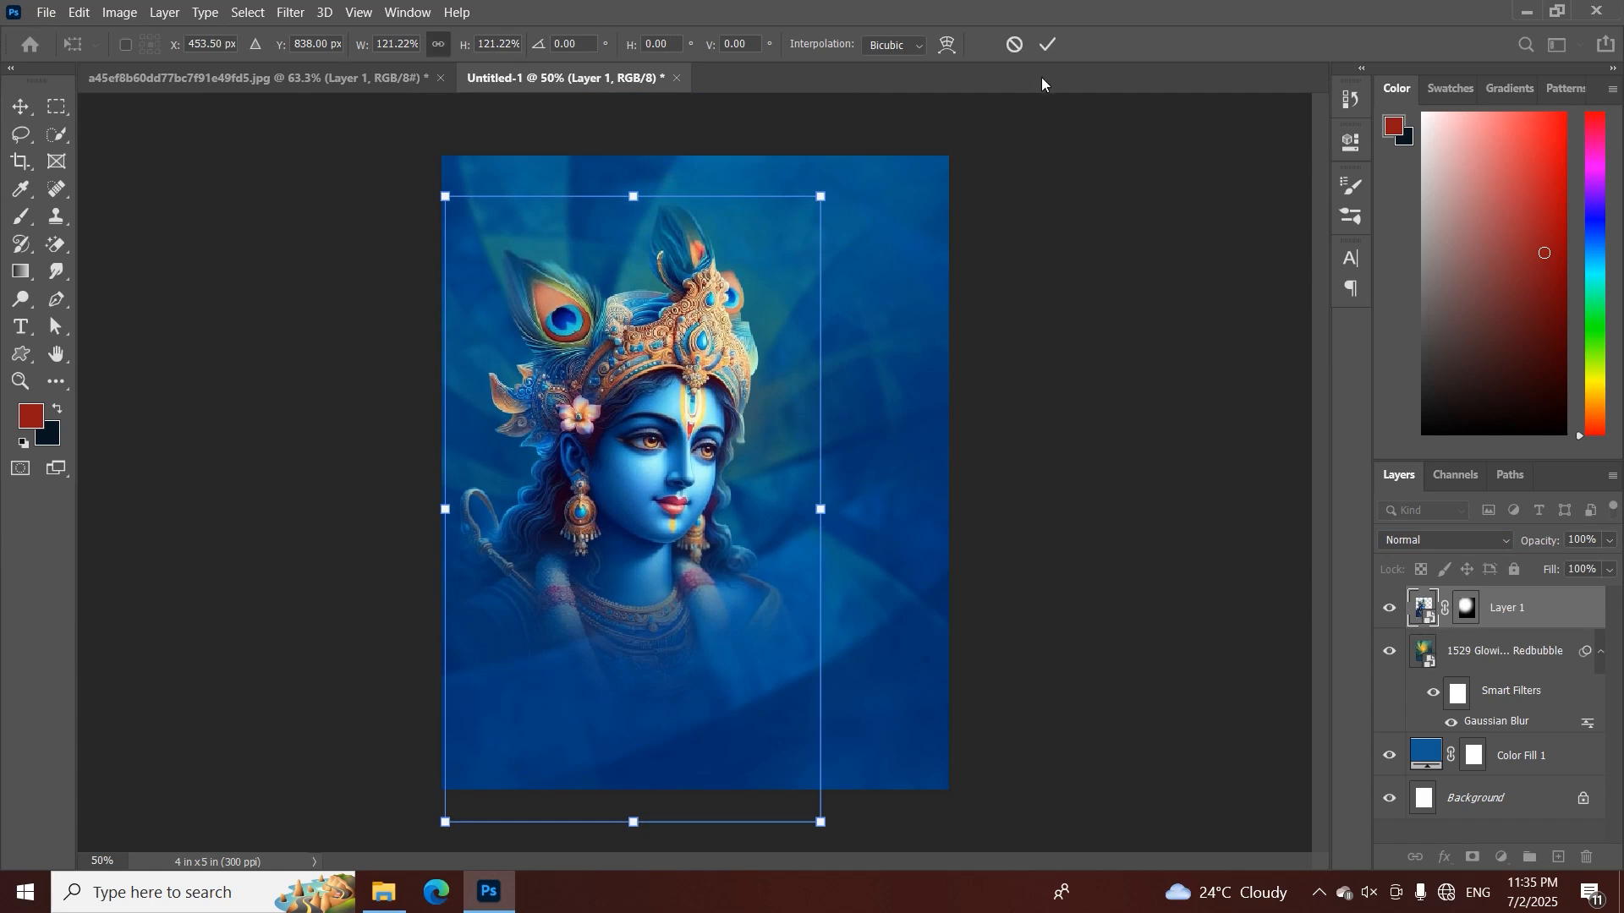
click(1048, 44)
key(b)
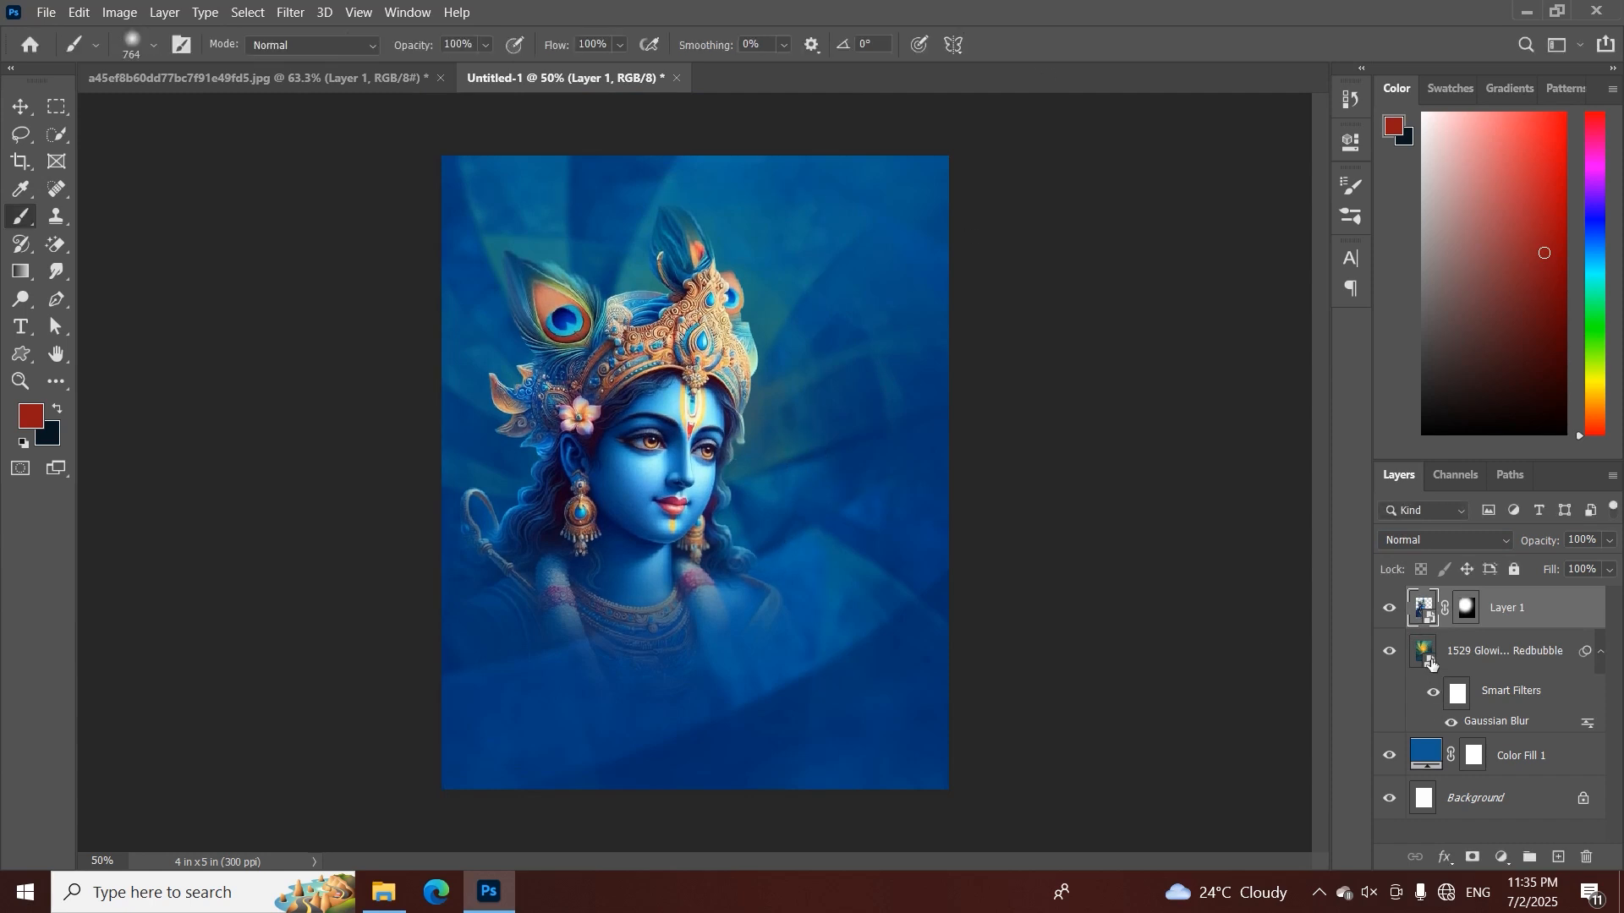
key(ctrl+plus)
key(ctrl+plus)
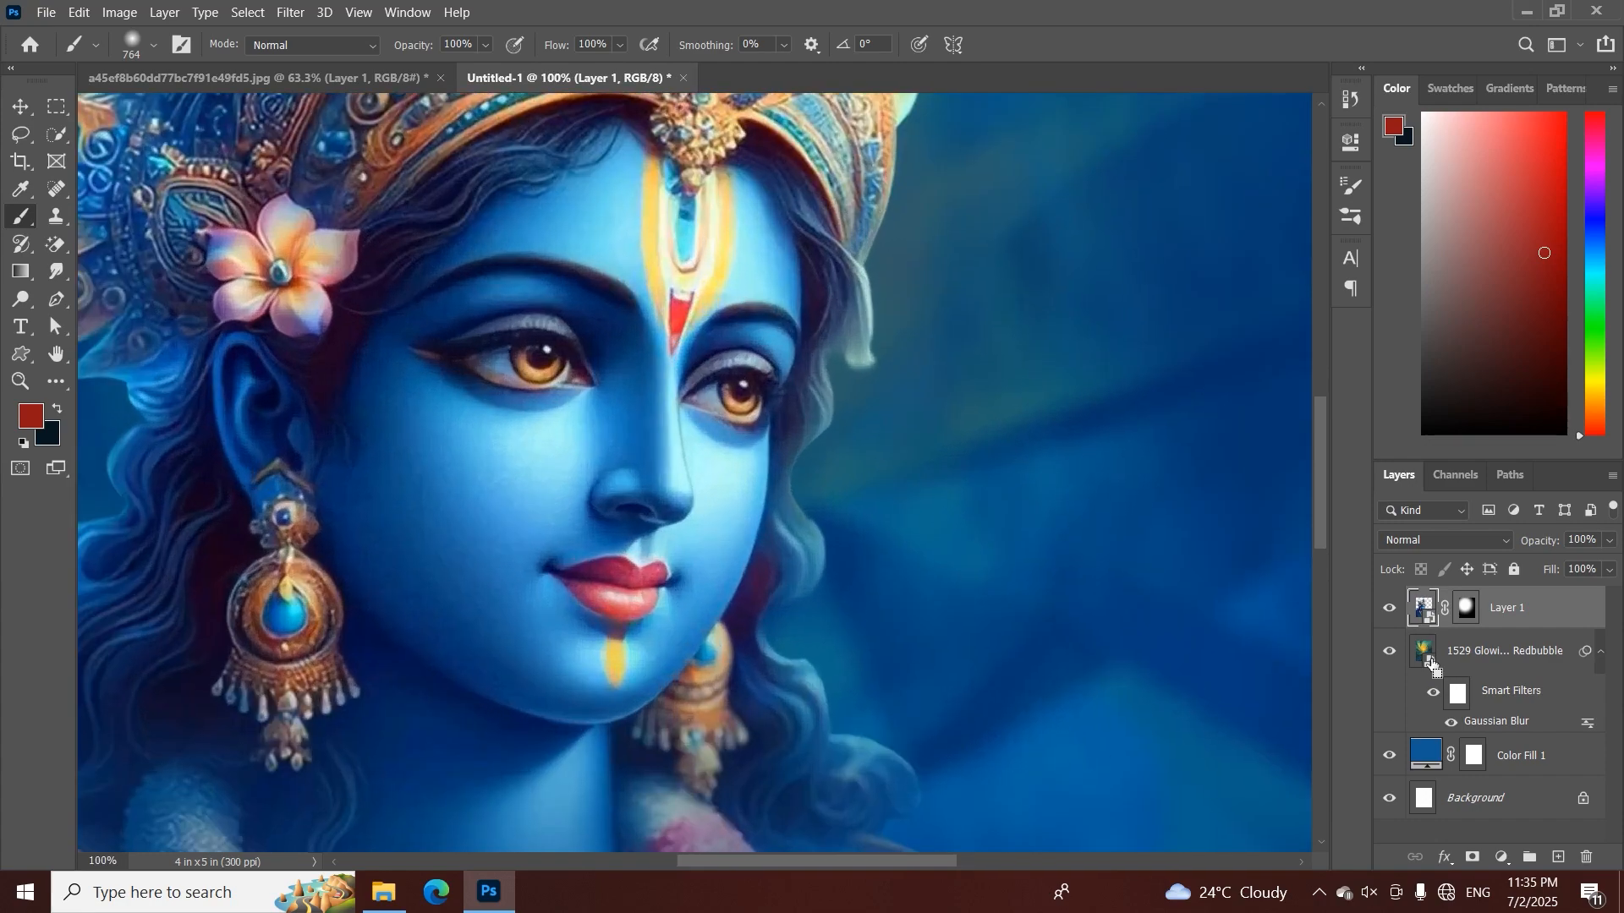
key(ctrl+minus)
key(ctrl+minus)
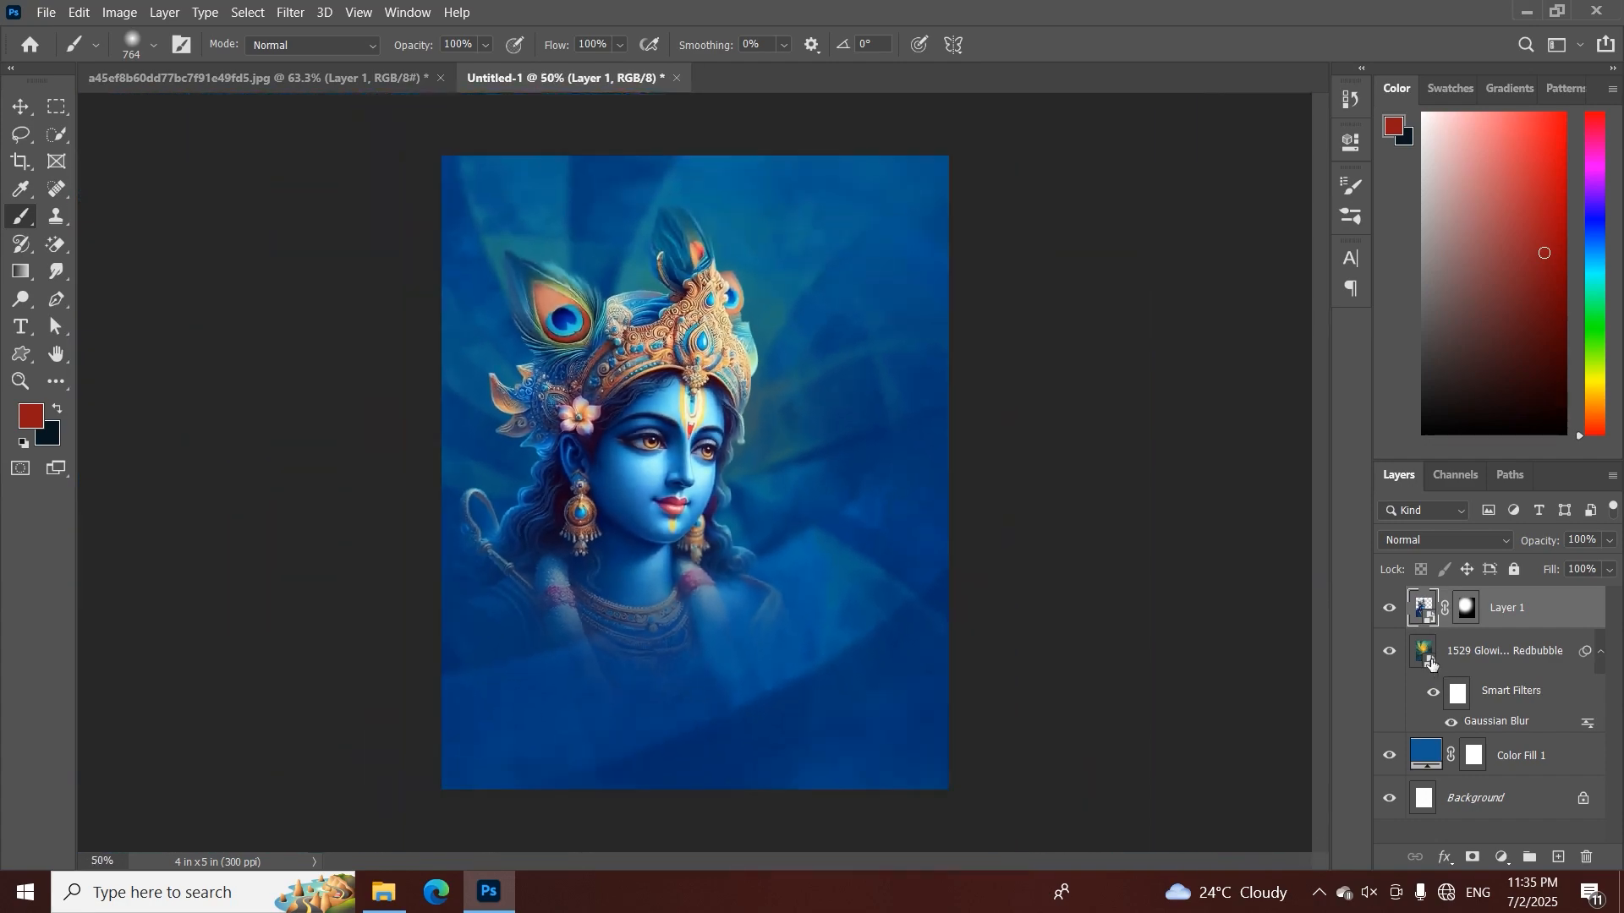